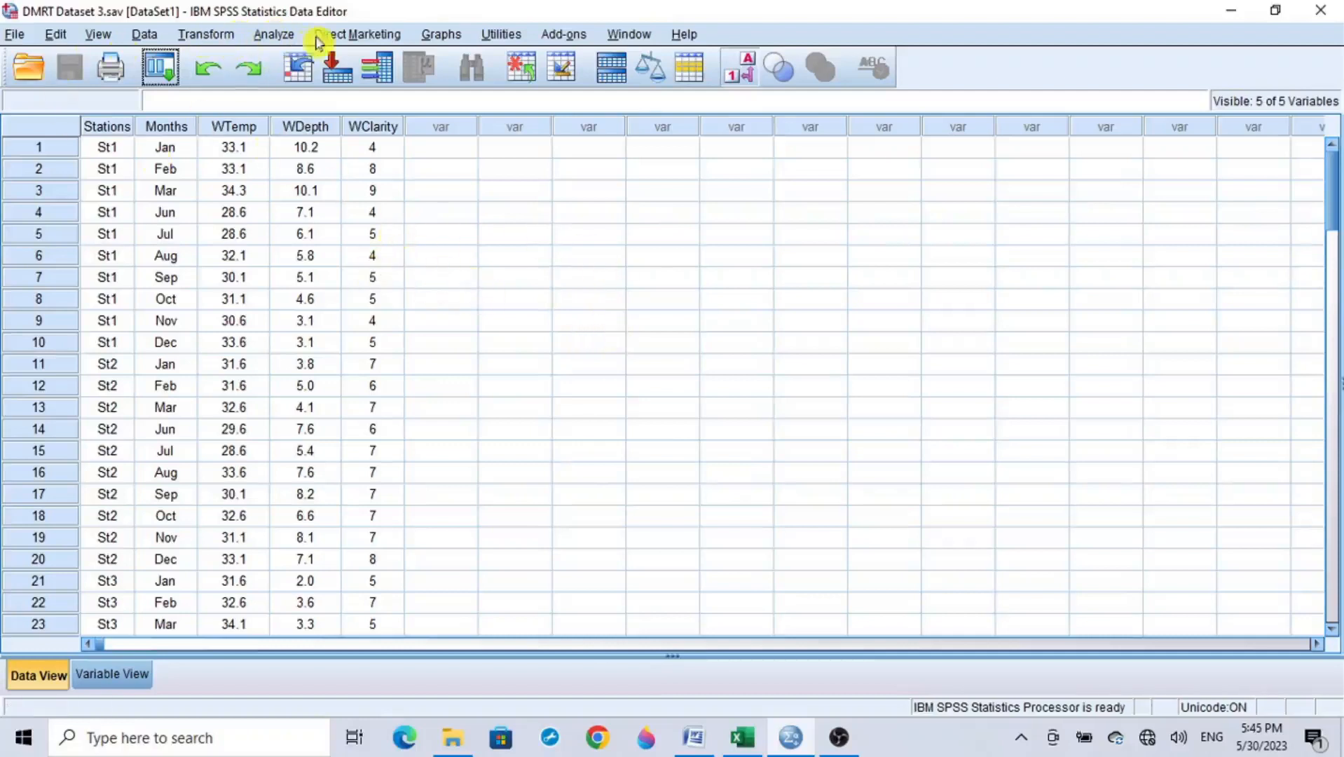
Step: Set up a One-Way ANOVA with Water Temperature, Water Depth and Water Clarity as dependent variables and Station as the factor
left_click(284, 35)
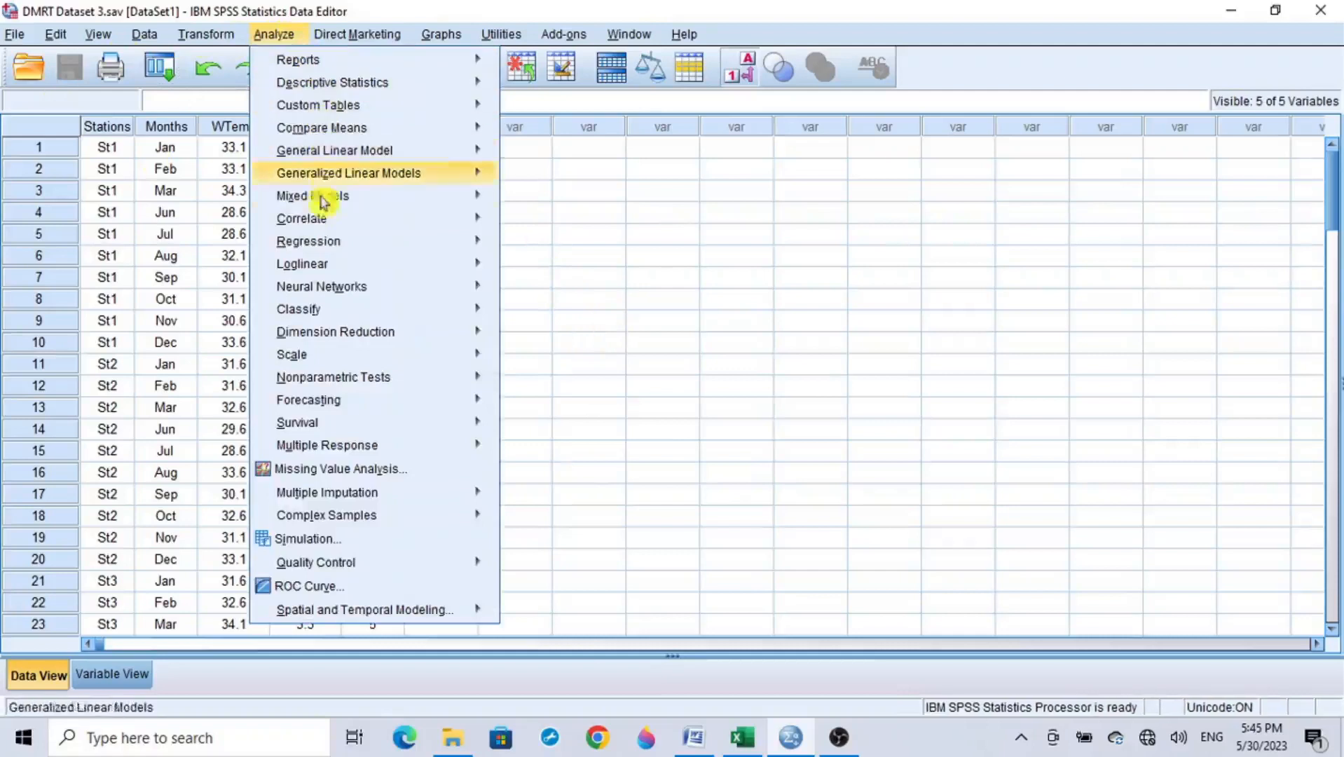
mouse_move(330, 128)
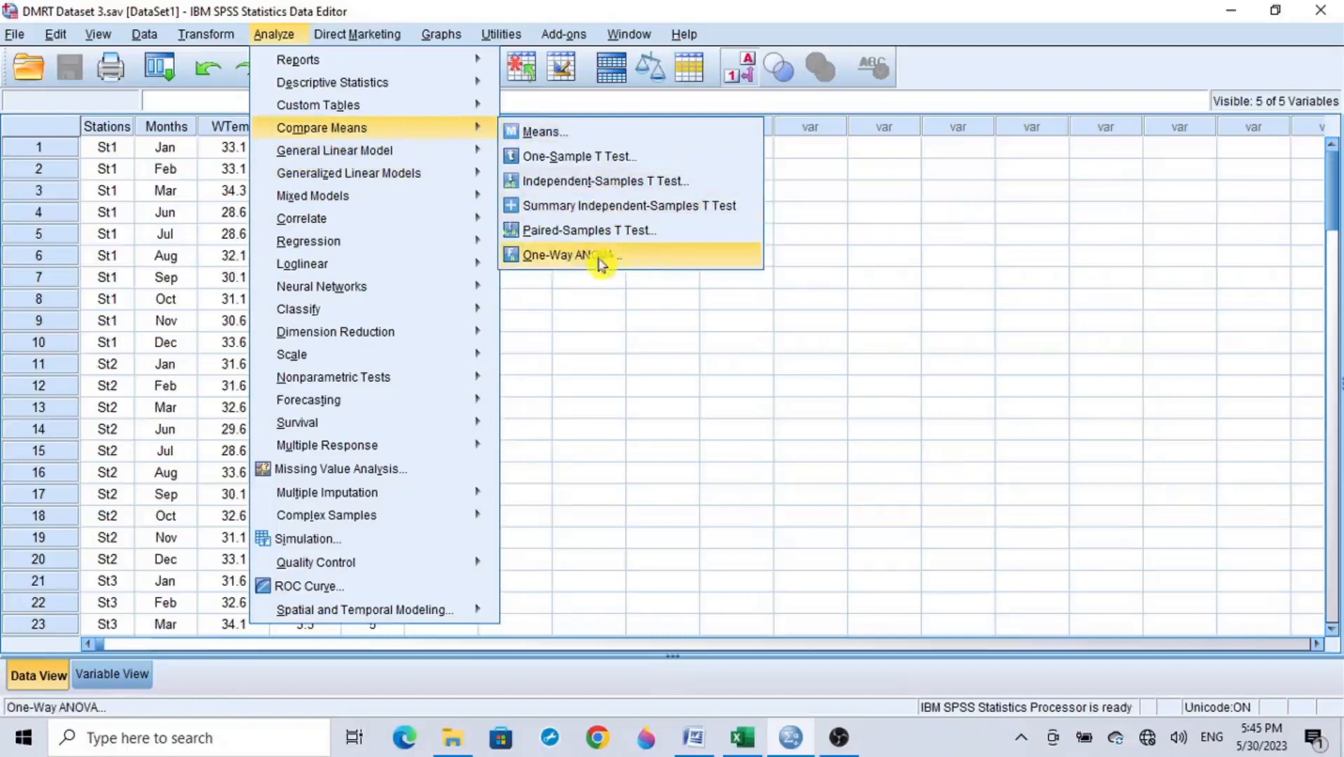
left_click(654, 256)
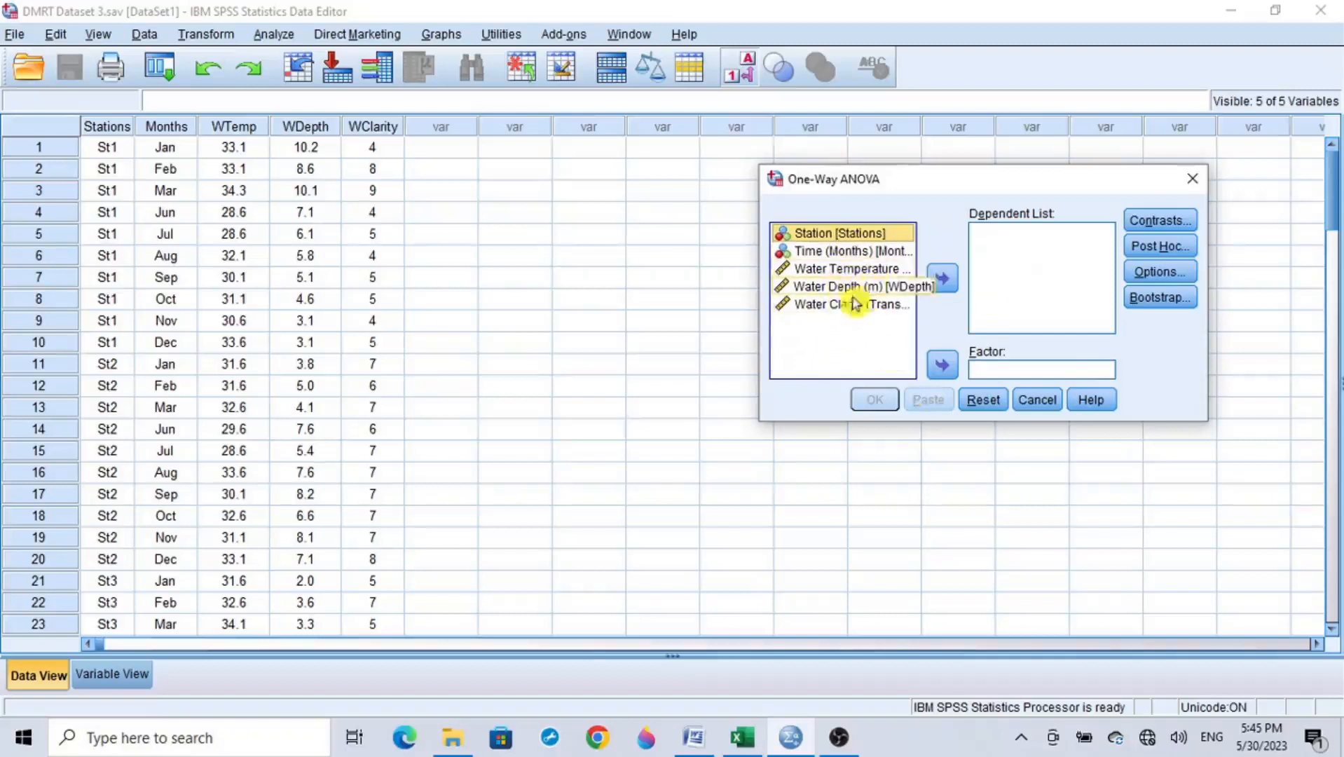
left_click(860, 270)
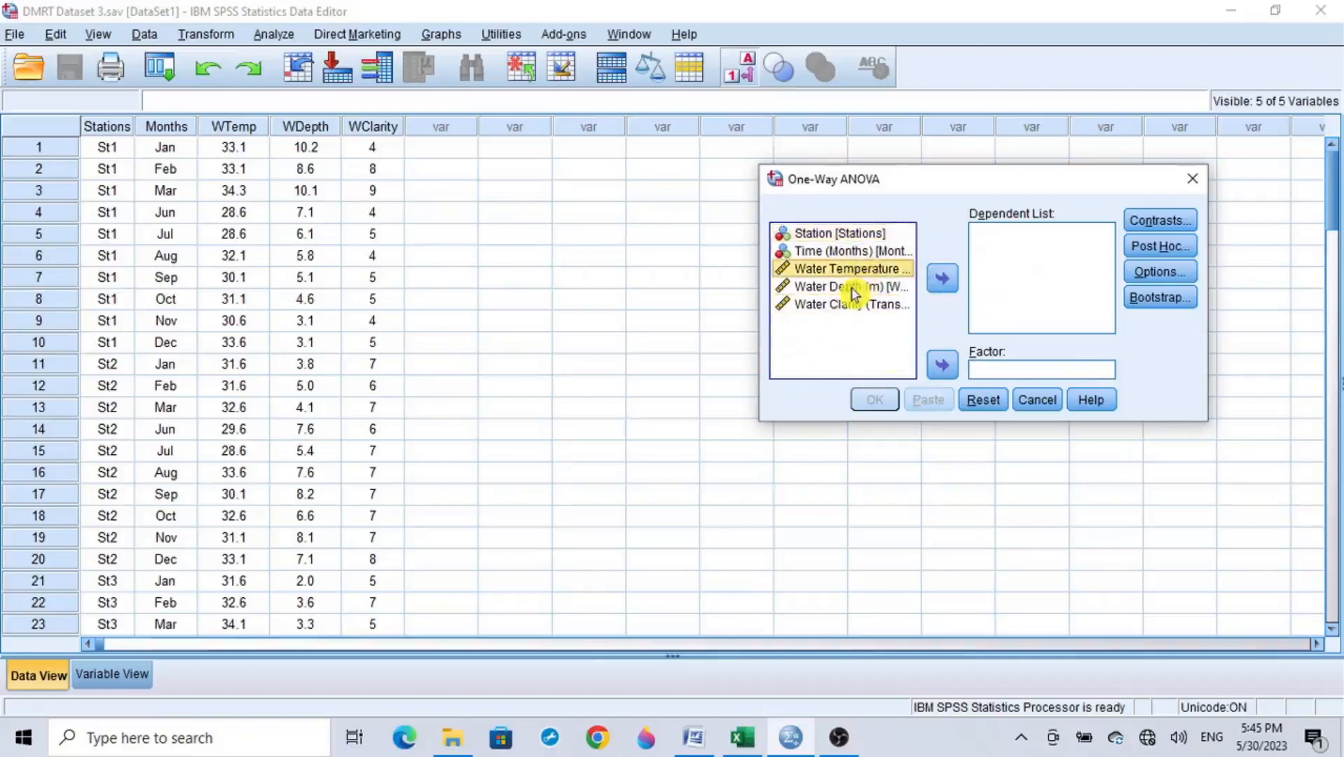
left_click(855, 289, "shift")
left_click(855, 308, "shift")
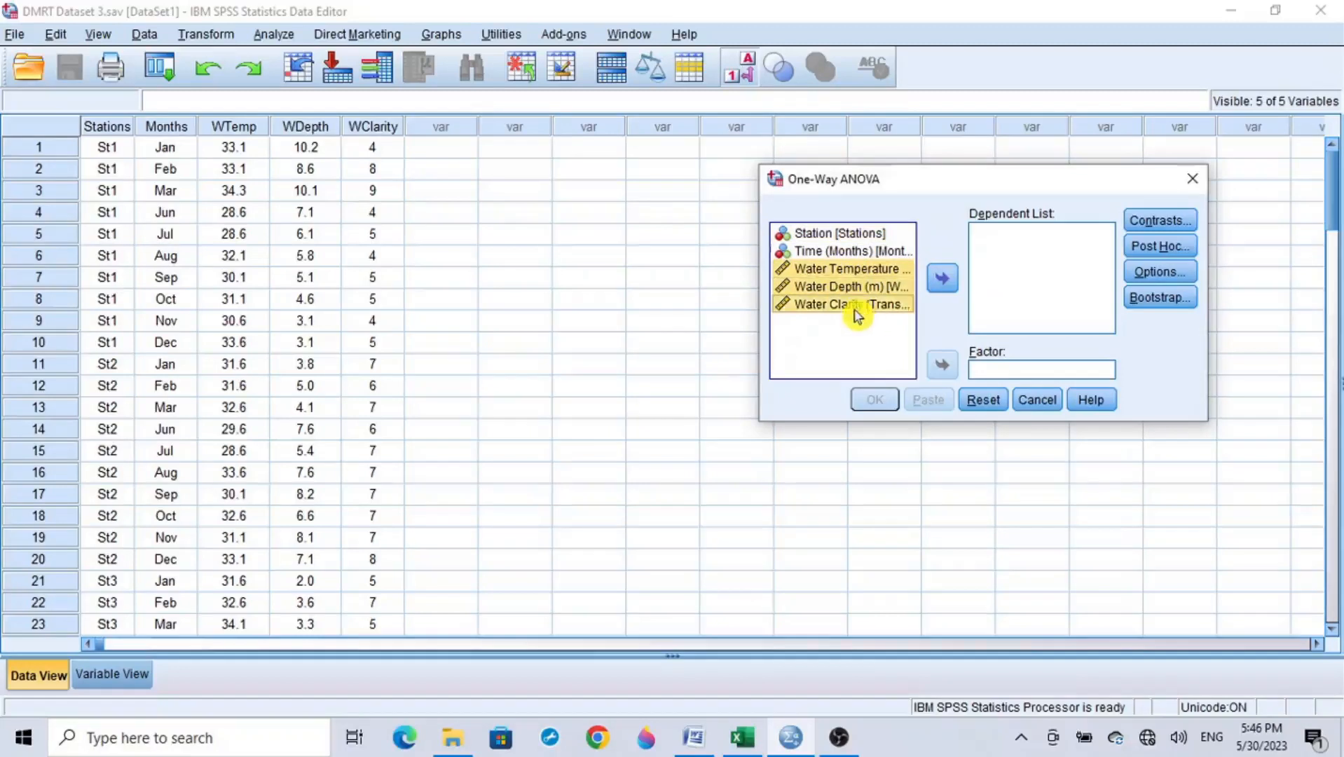
left_click(946, 283)
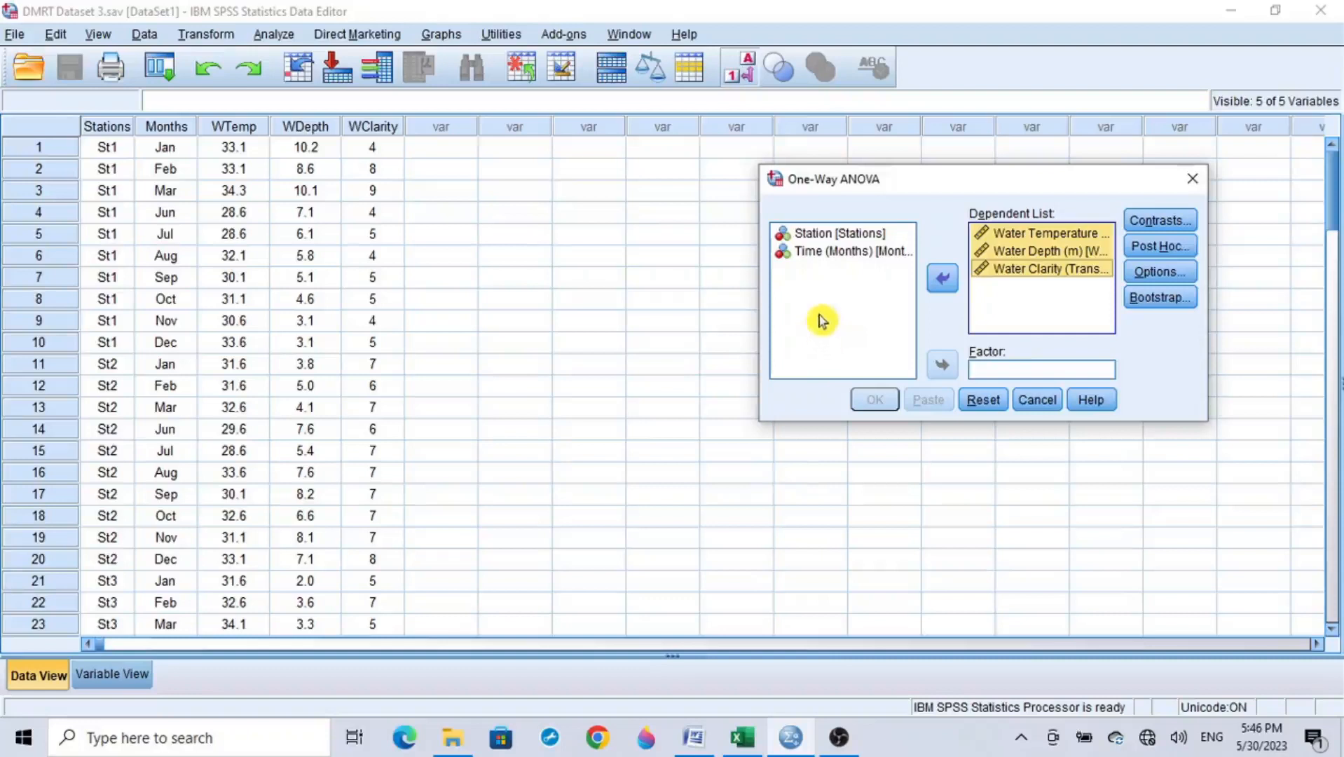
left_click(849, 234)
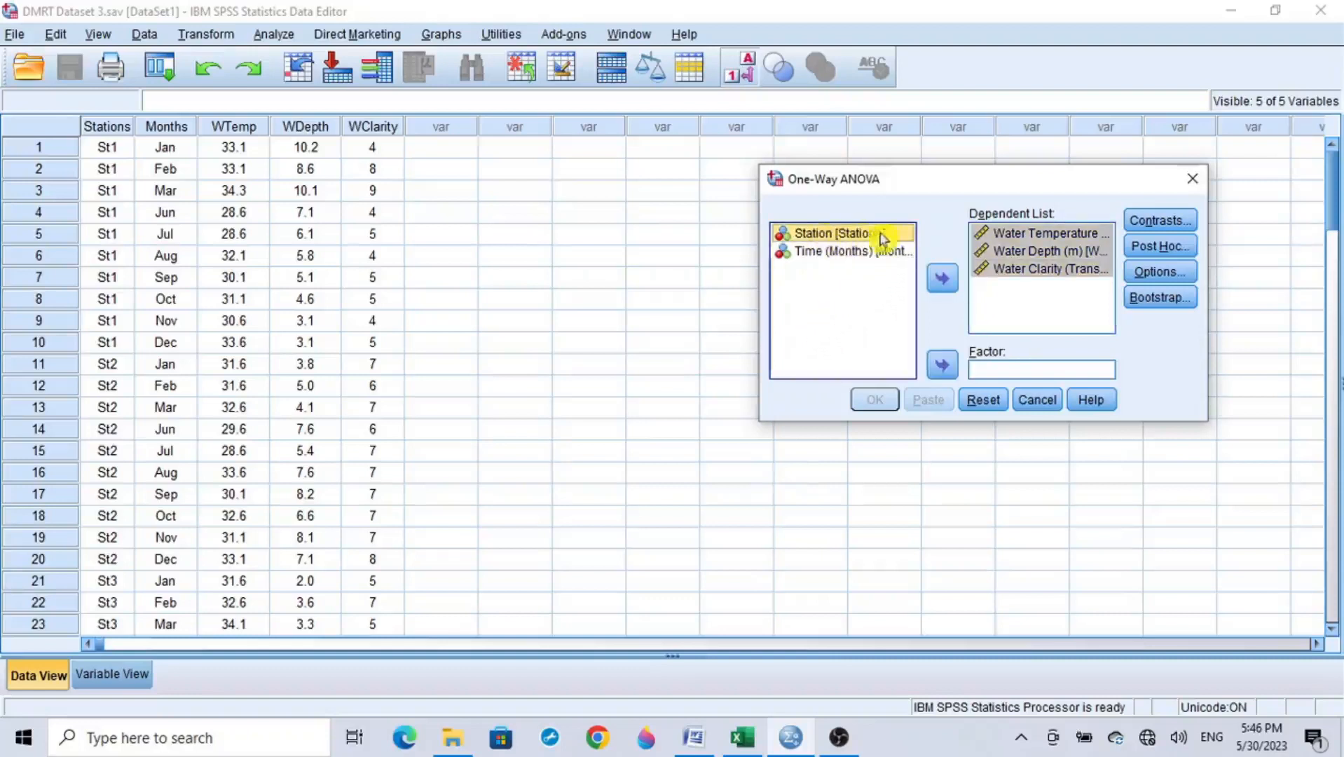
left_click(943, 366)
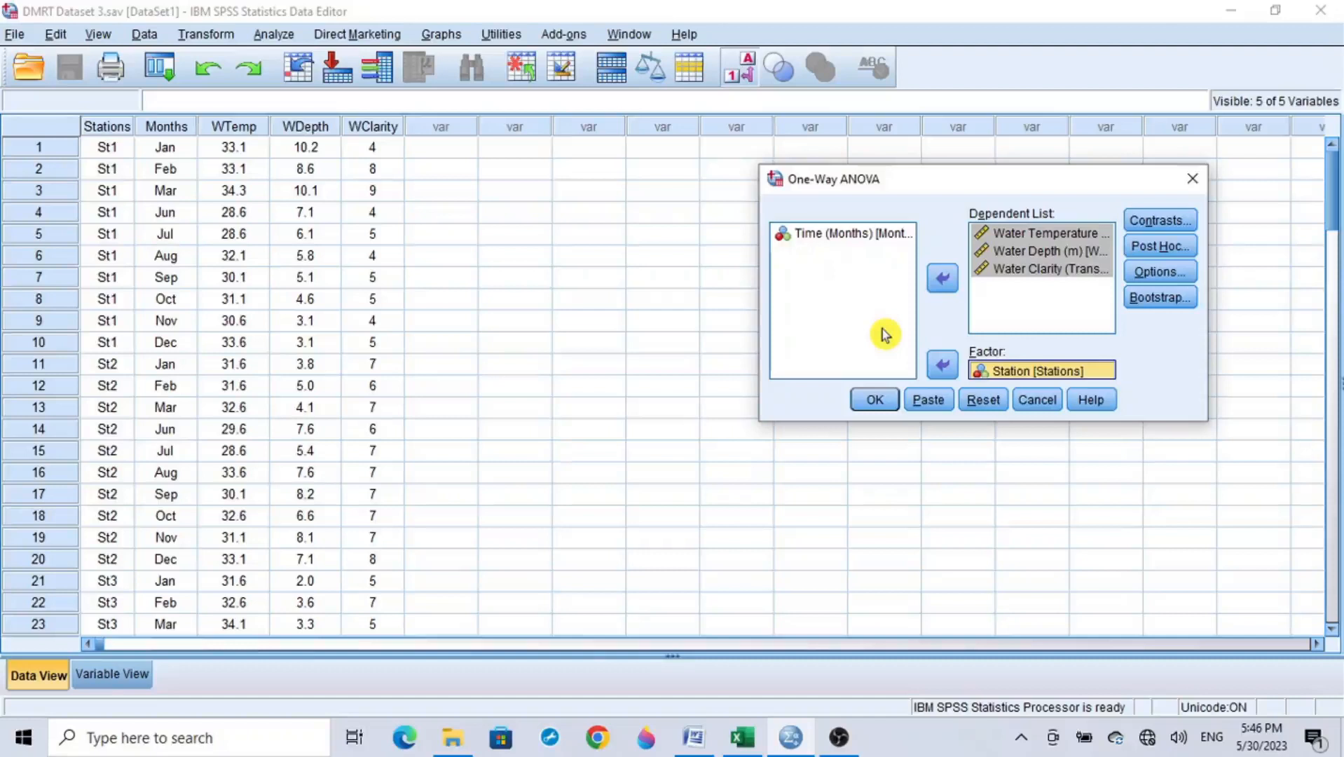
Step: Choose Duncan as the post hoc multiple comparison test, keeping the significance level at 0.05
left_click(1175, 251)
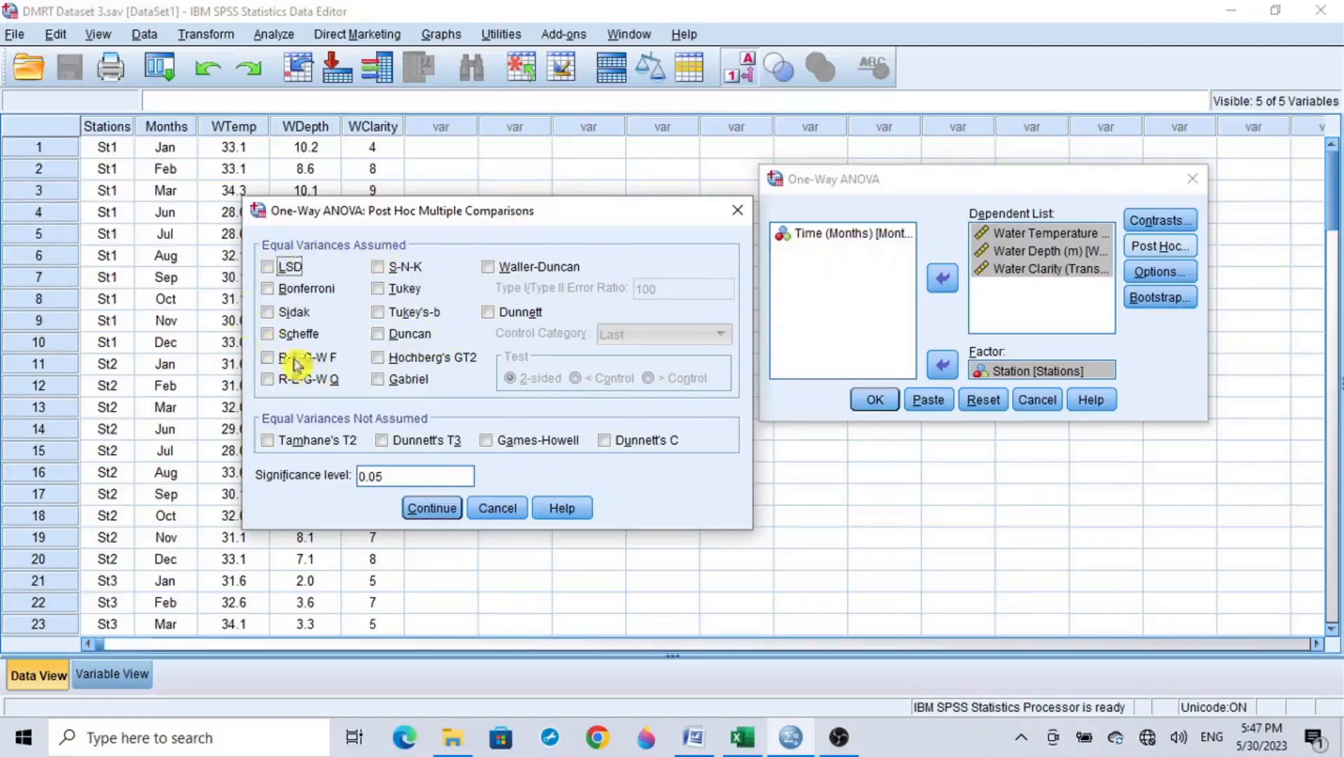
left_click(420, 338)
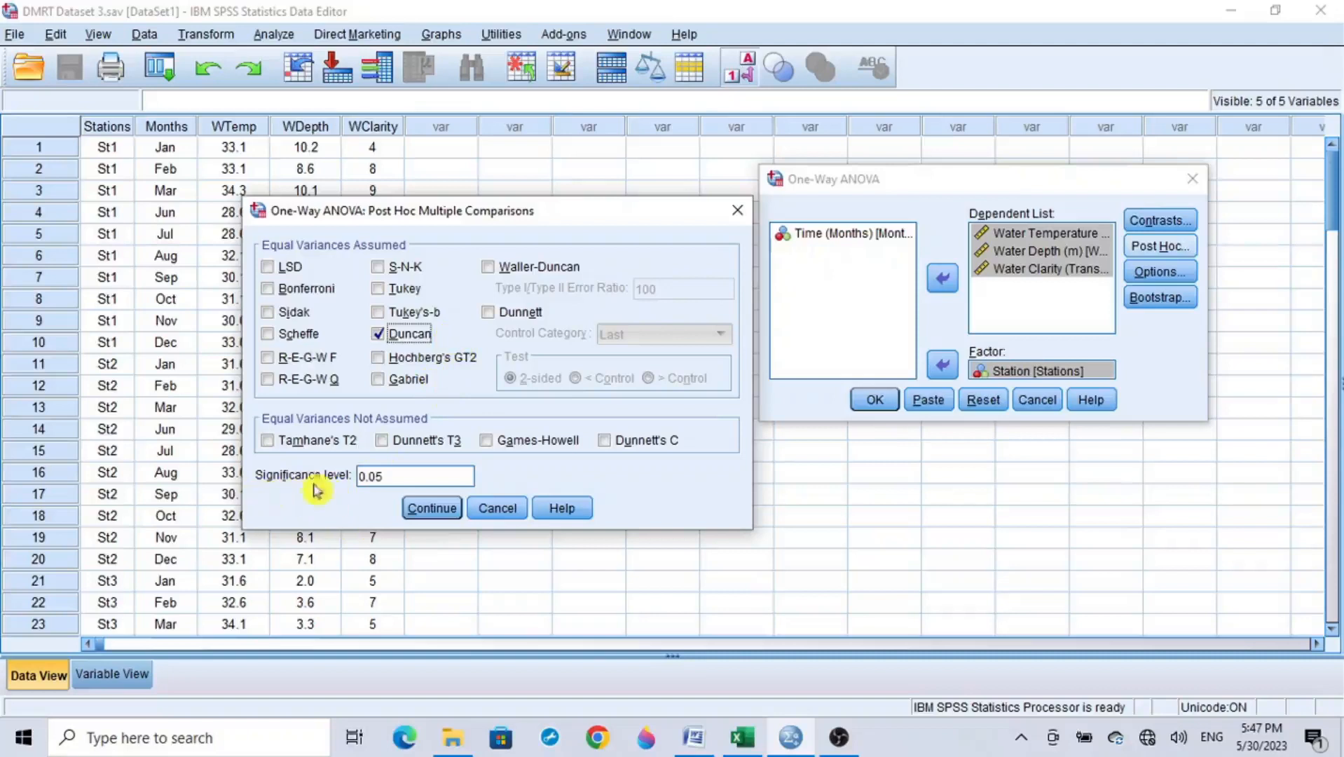
left_click_drag(392, 473, 349, 475)
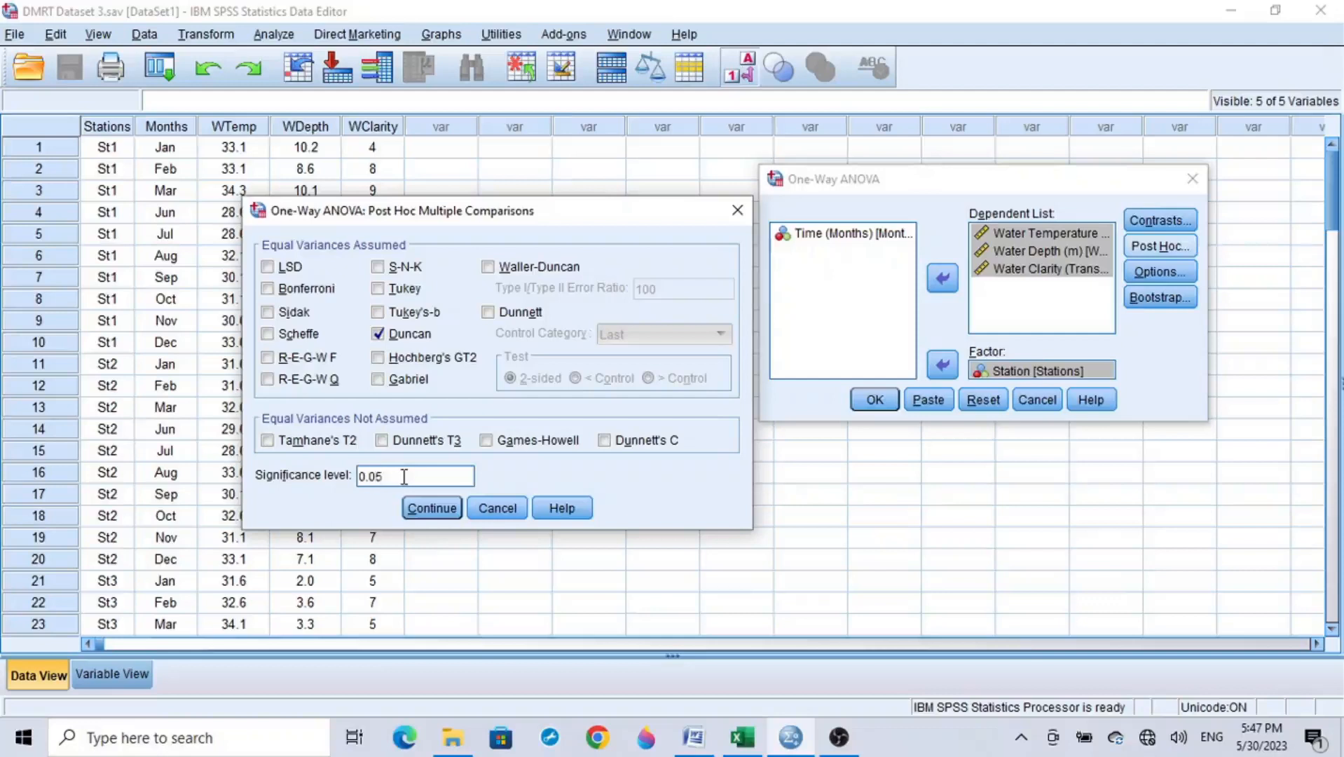
left_click(436, 509)
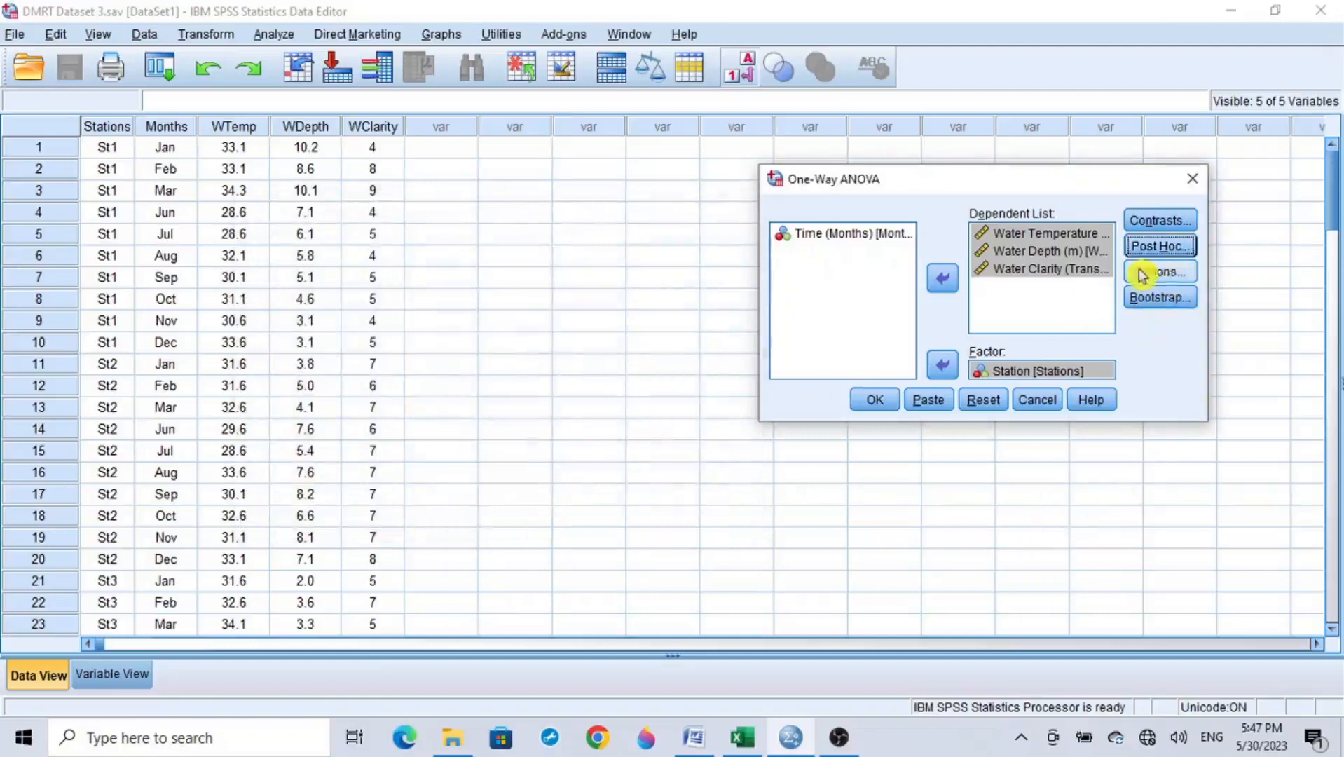
Step: Include descriptive statistics in the ANOVA options and run the analysis
left_click(1179, 273)
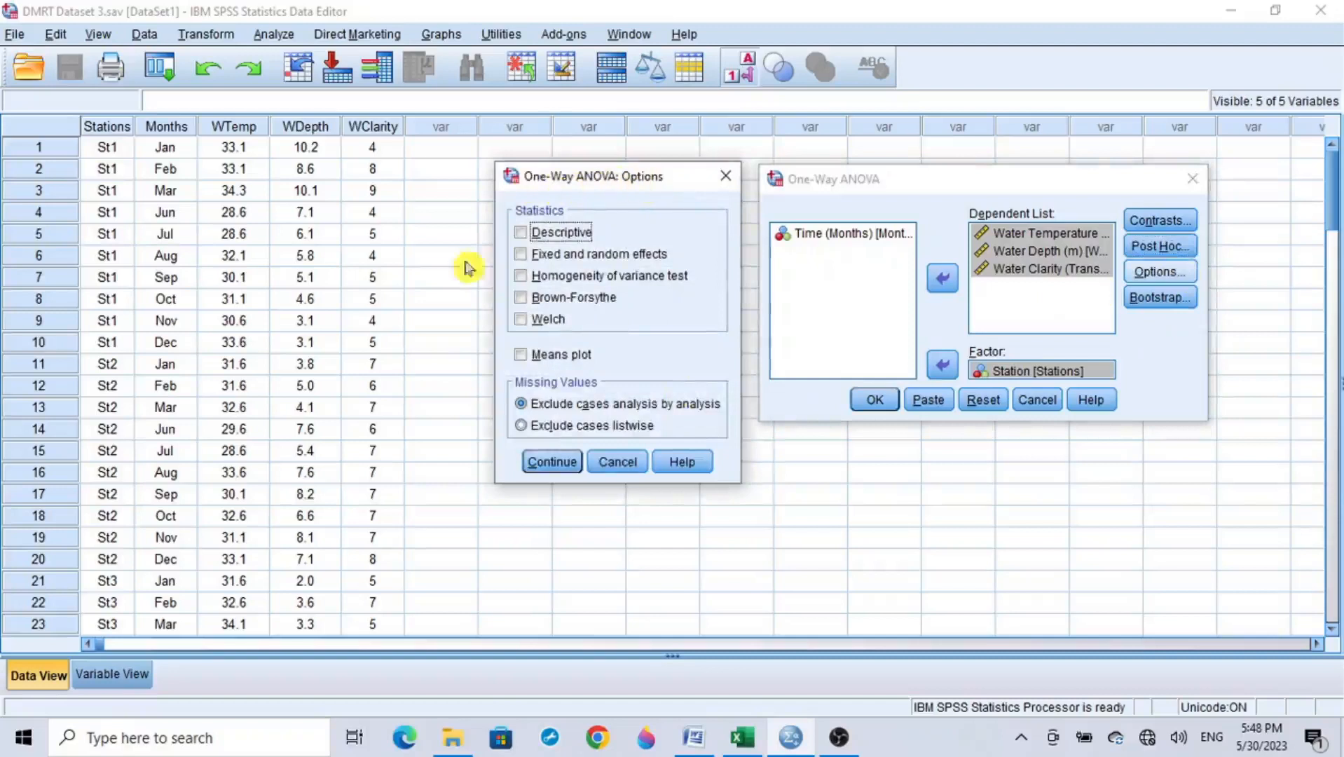
left_click(559, 236)
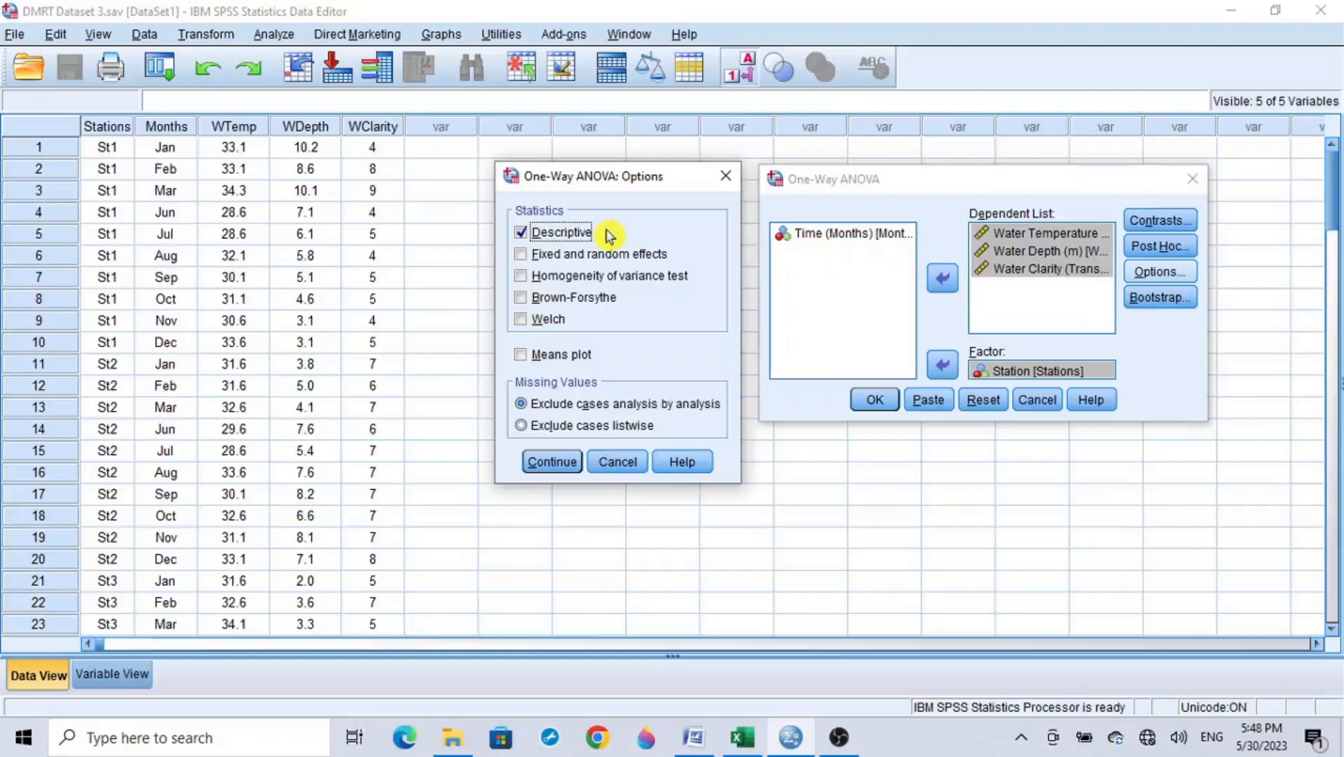
left_click(549, 463)
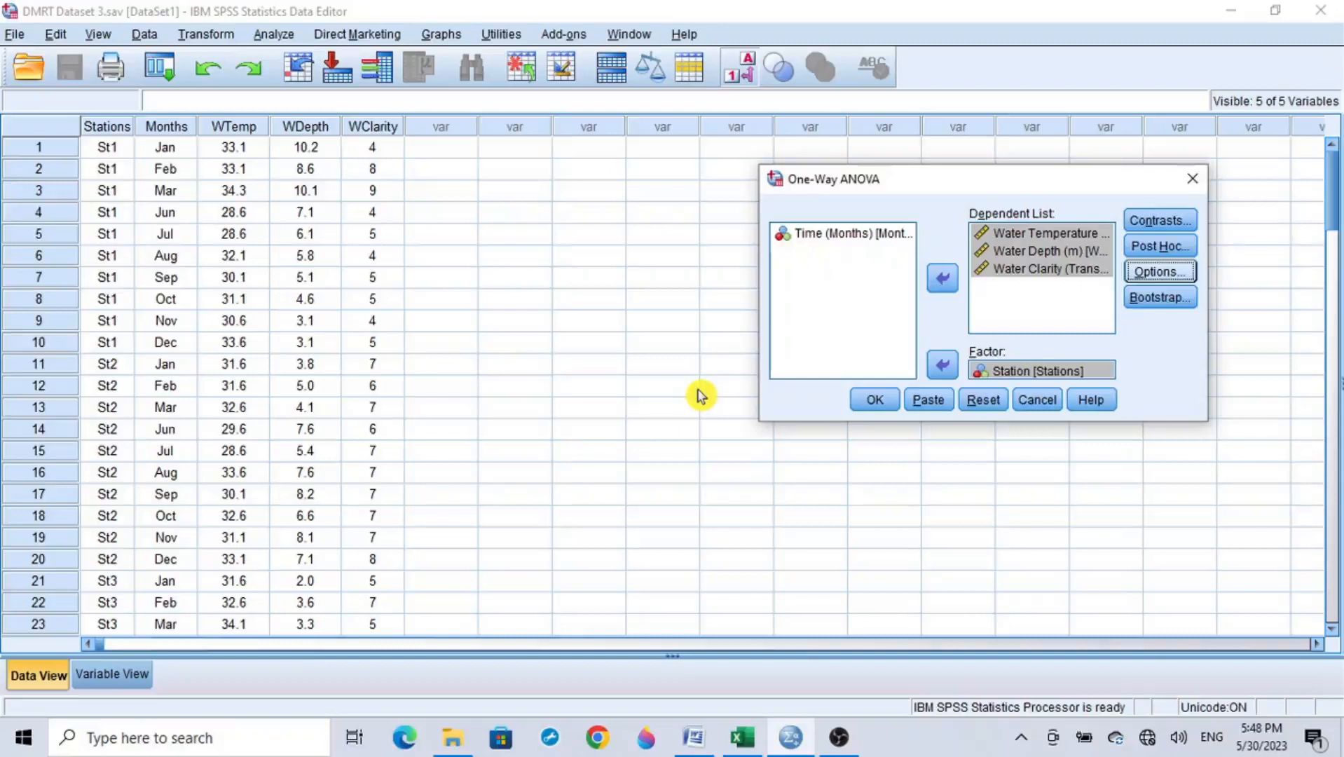
left_click(876, 401)
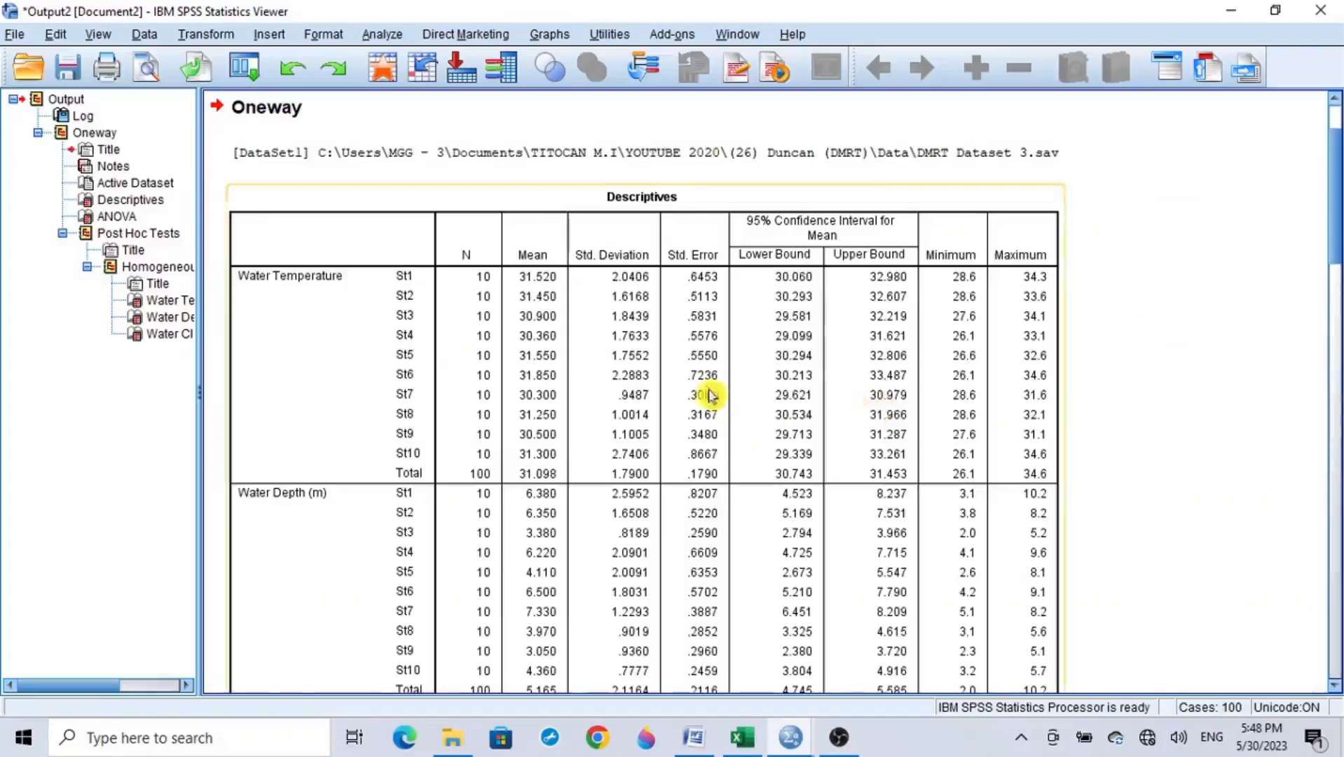
Step: Look through the Descriptives, ANOVA and Post Hoc Tests tables in the analysis output
scroll(708, 396, "down", 20)
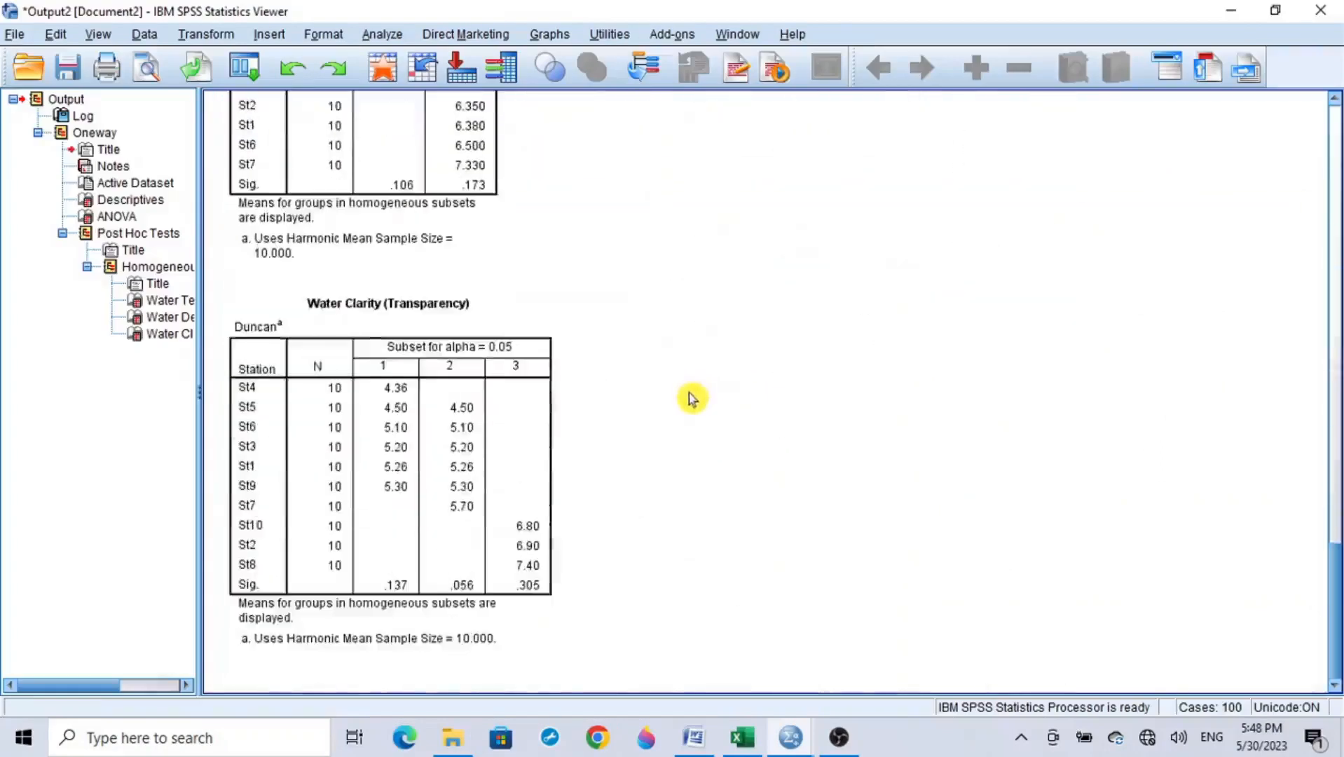
scroll(693, 398, "up", 20)
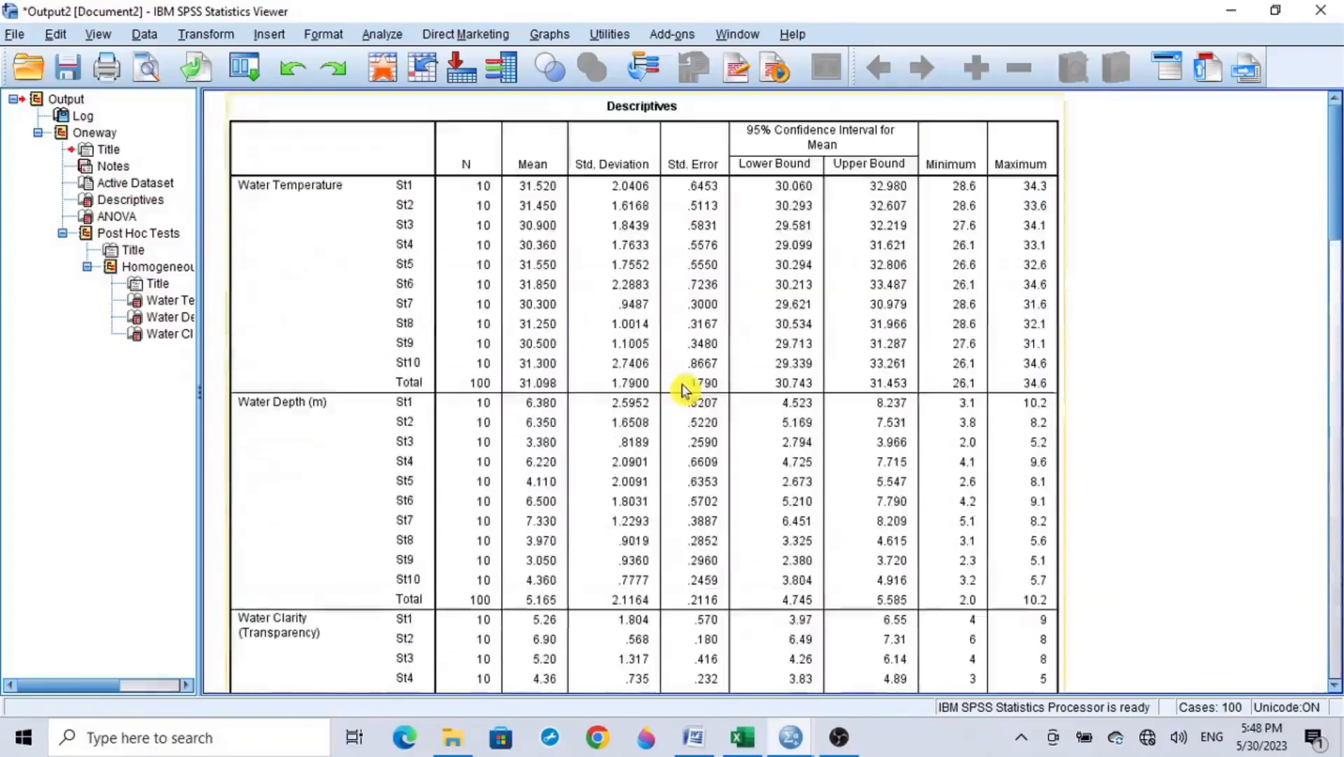
left_click(684, 390)
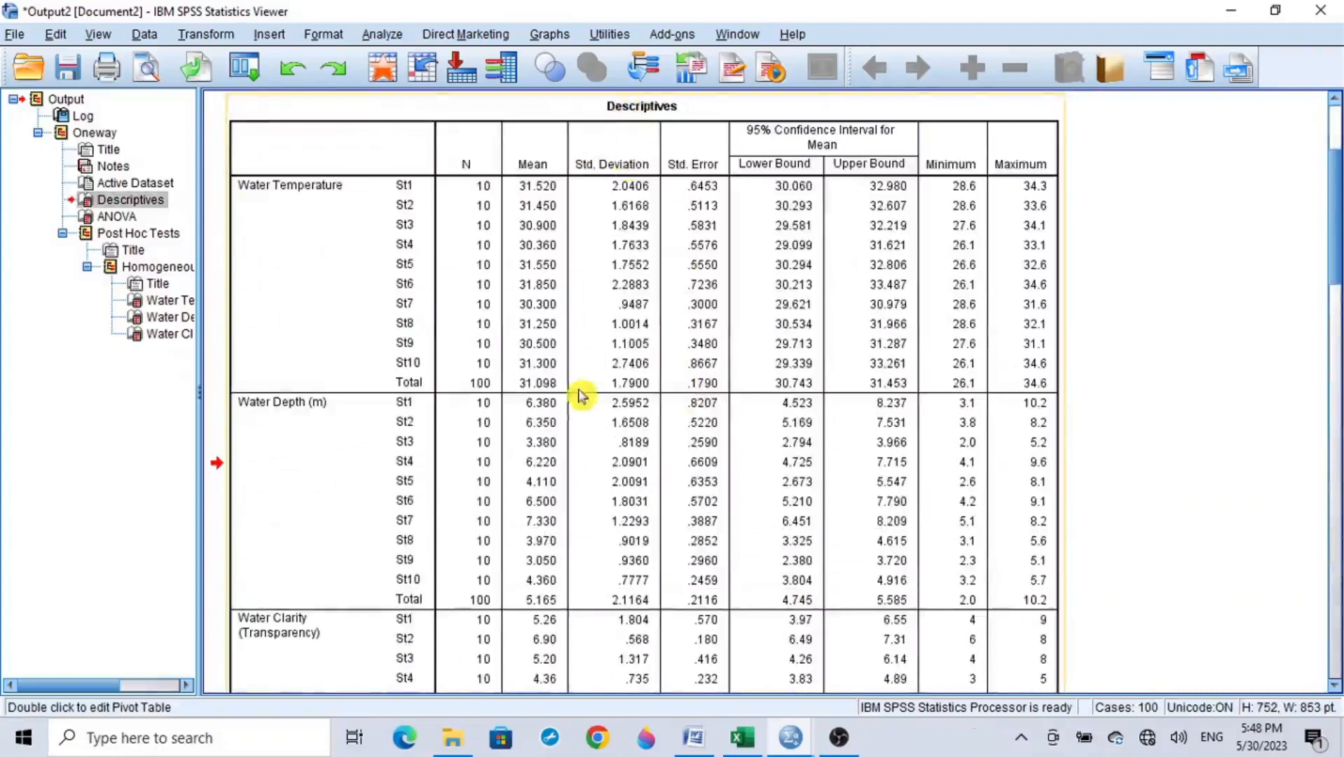
scroll(579, 396, "down", 8)
left_click(588, 354)
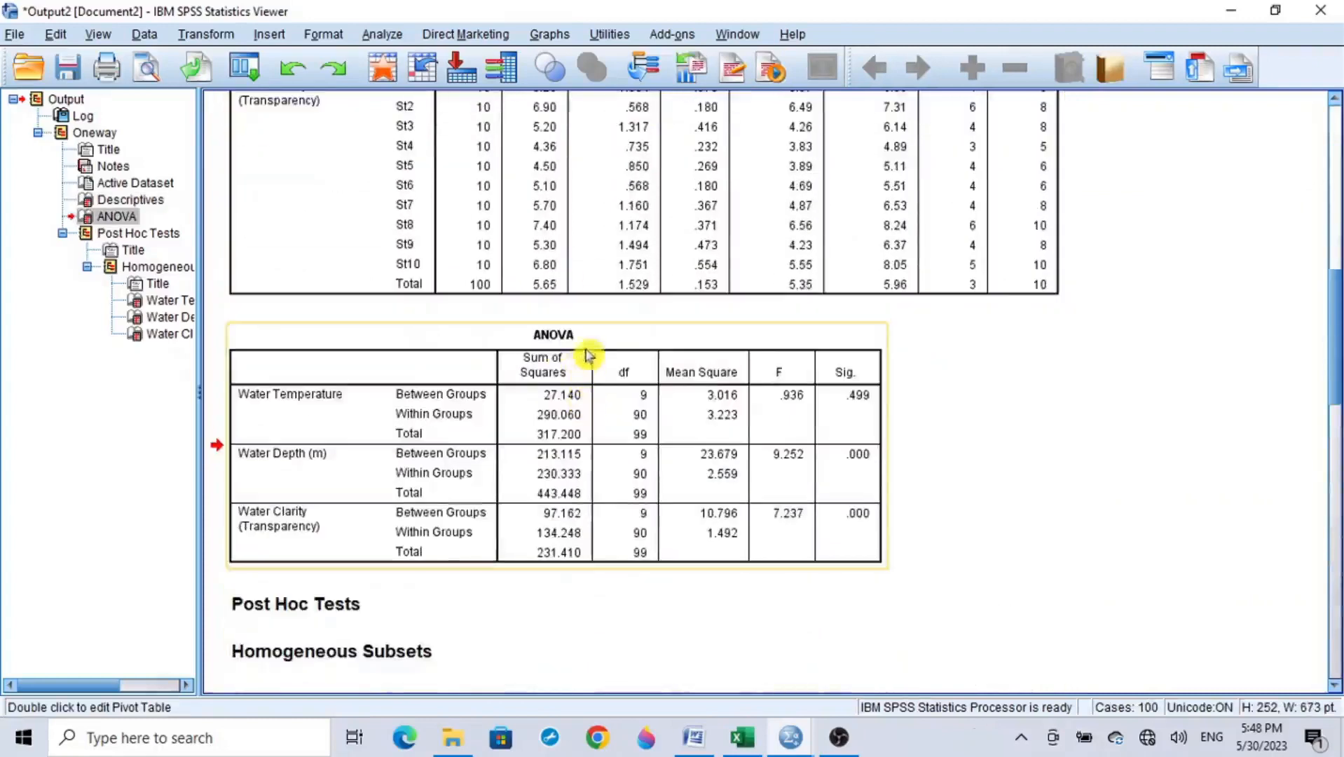
scroll(540, 358, "down", 5)
left_click(317, 161)
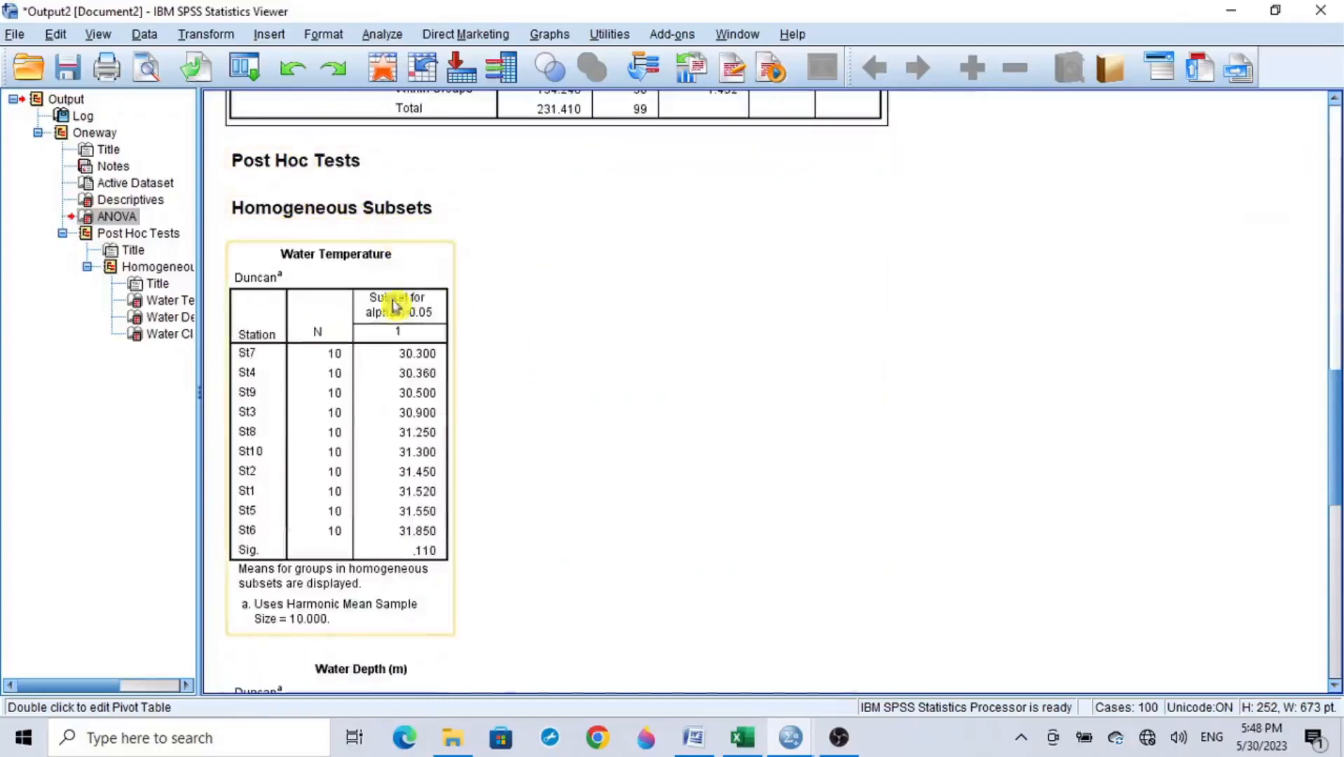
scroll(379, 308, "down", 2)
scroll(375, 313, "down", 15)
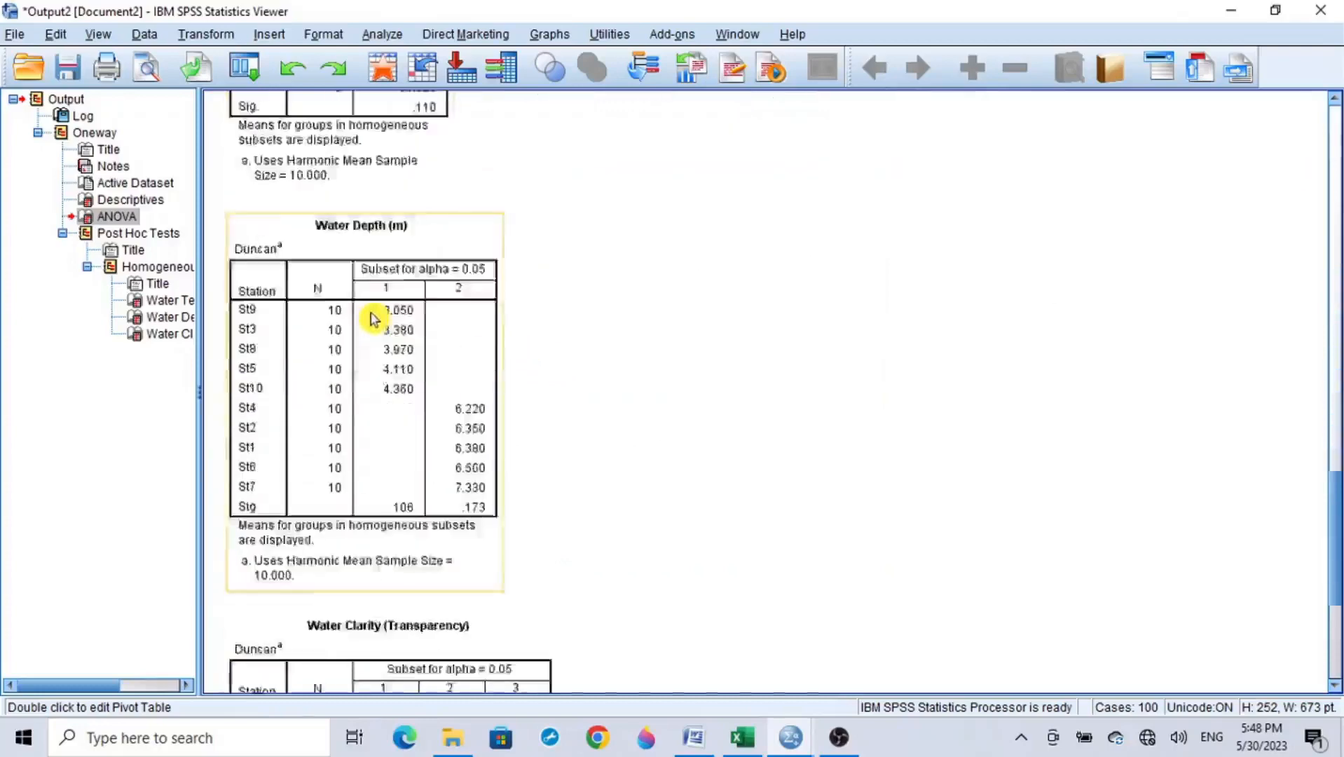
Step: Examine the Duncan homogeneous subsets tables for Water Temperature, Water Depth and Water Clarity
scroll(368, 319, "up", 16)
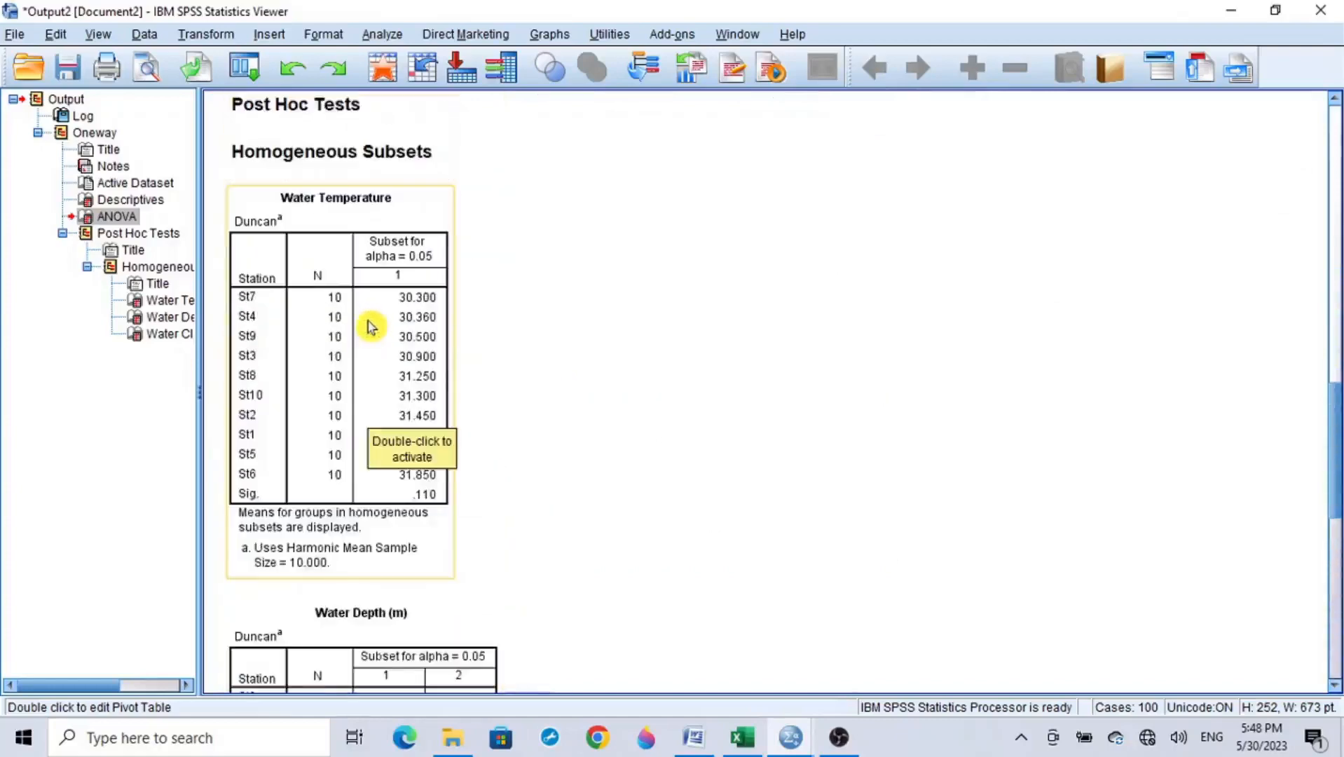
left_click(351, 265)
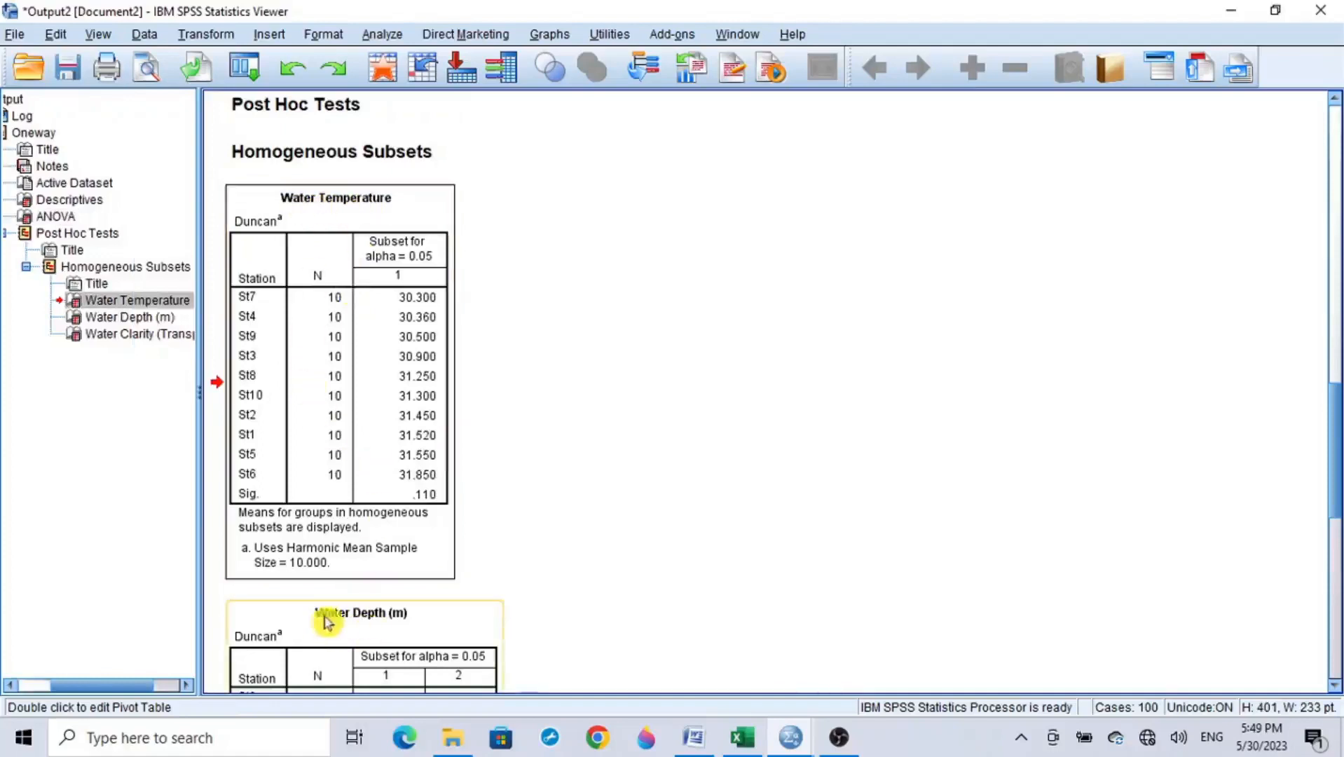
left_click(364, 623)
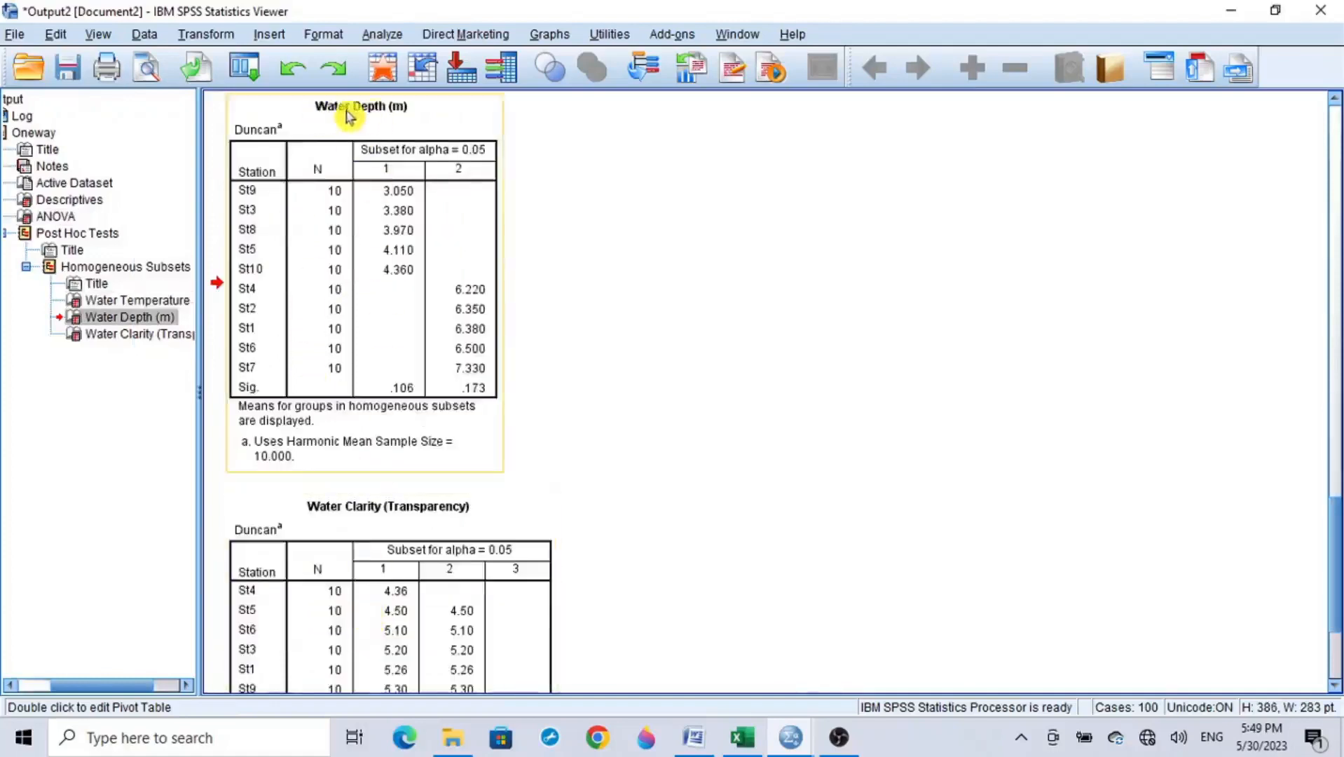
left_click(363, 528)
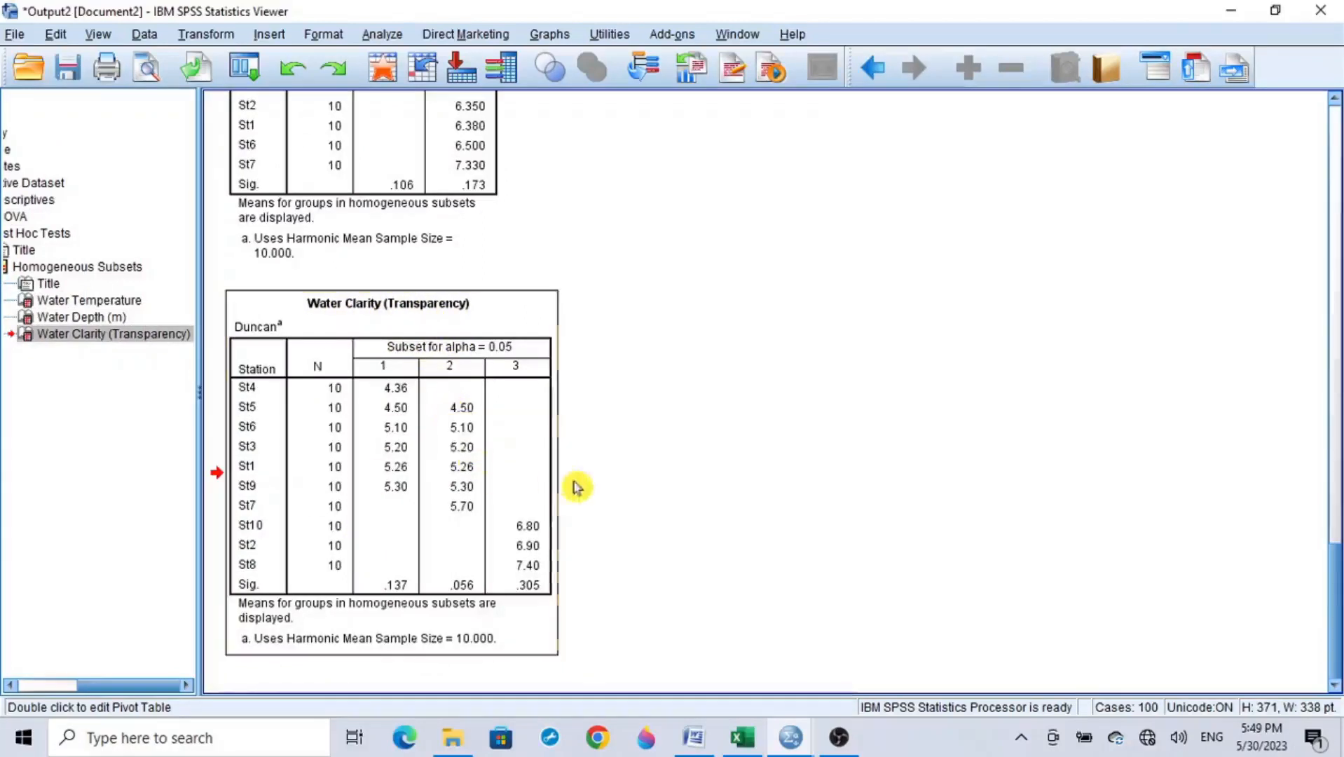
scroll(585, 495, "up", 10)
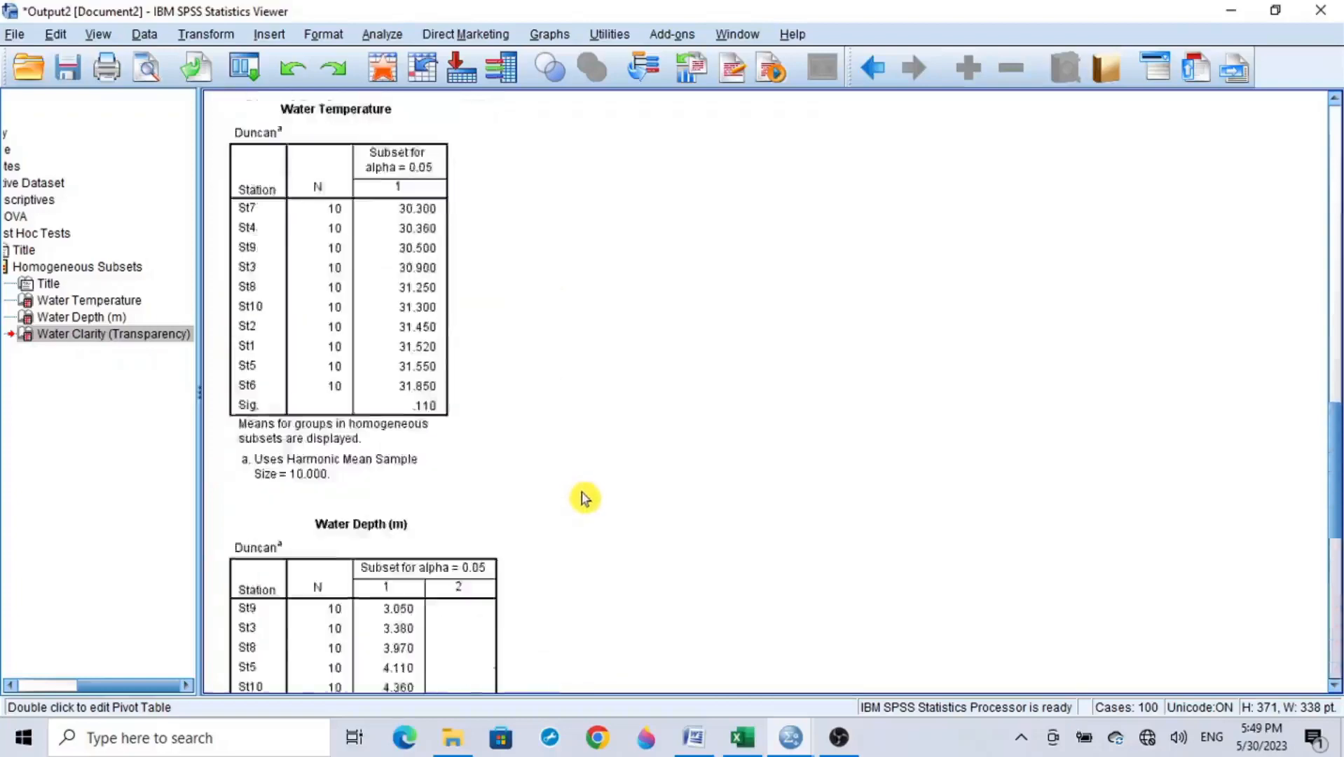
scroll(585, 500, "down", 2)
scroll(586, 500, "down", 8)
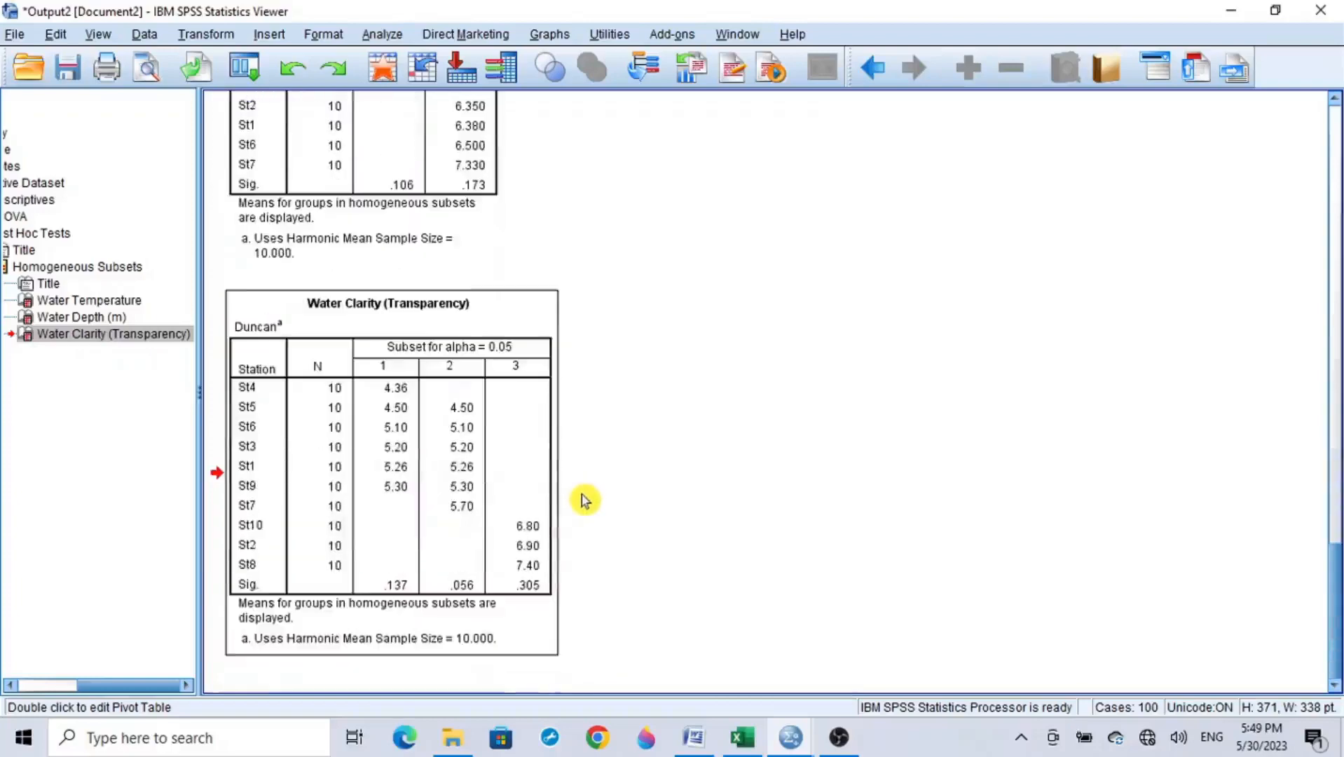
scroll(585, 500, "up", 2)
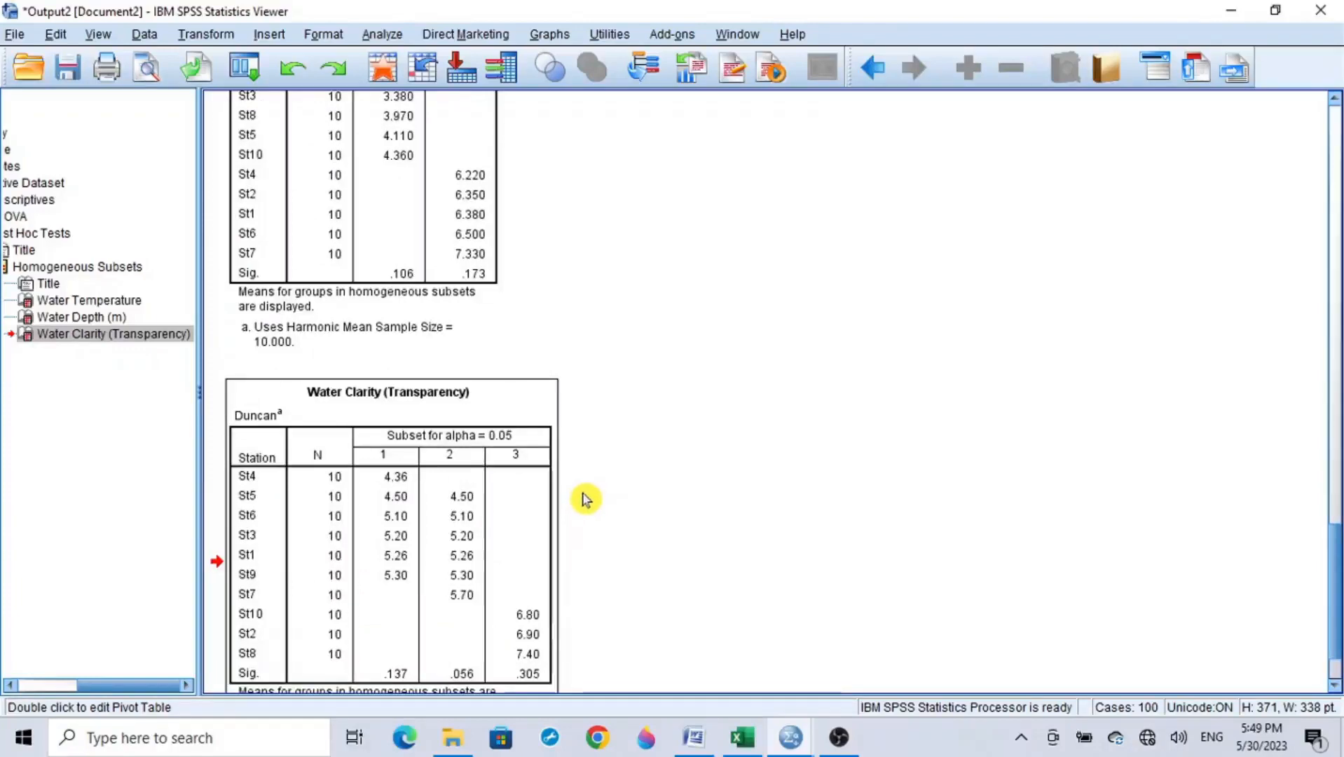
Step: Open the Descriptives table in its own pivot table editor and highlight the variable names and then the station labels
scroll(585, 500, "up", 20)
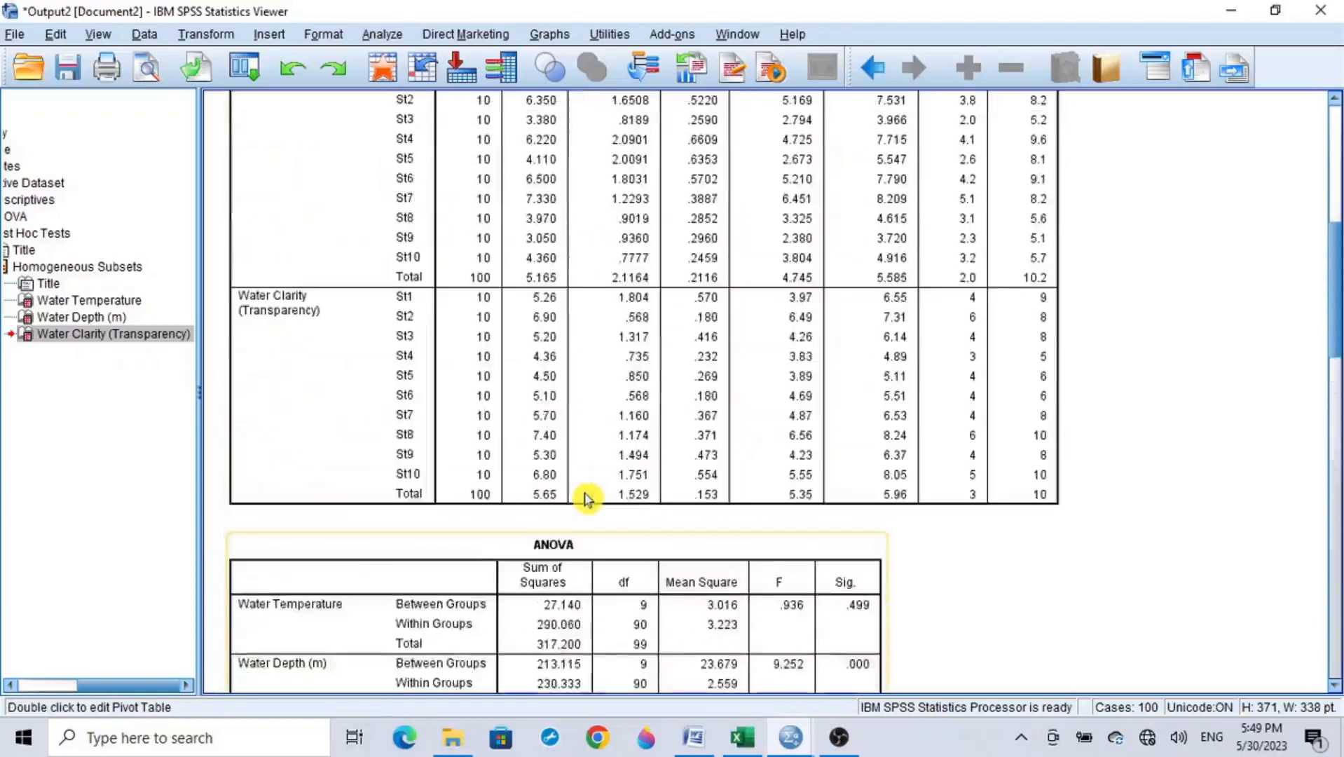
scroll(589, 494, "up", 8)
left_click(620, 448)
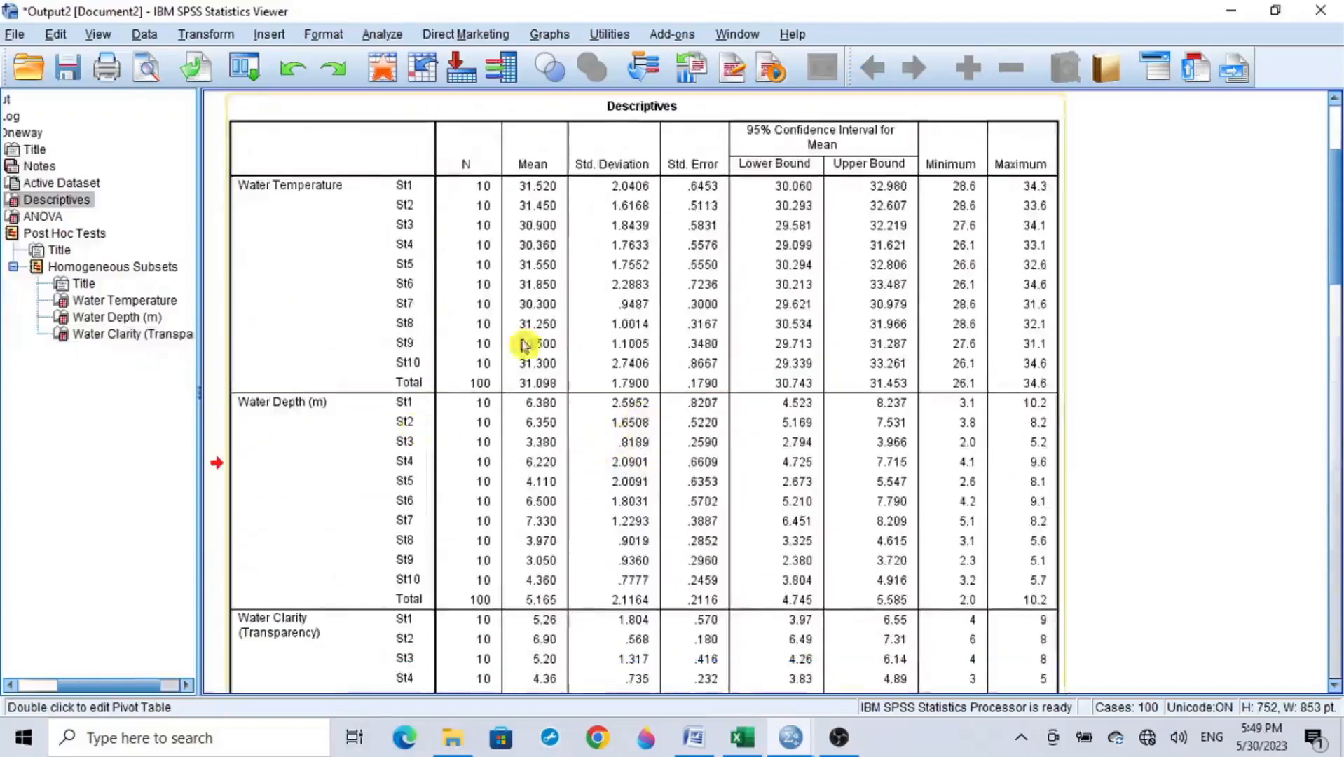
double_click(560, 301)
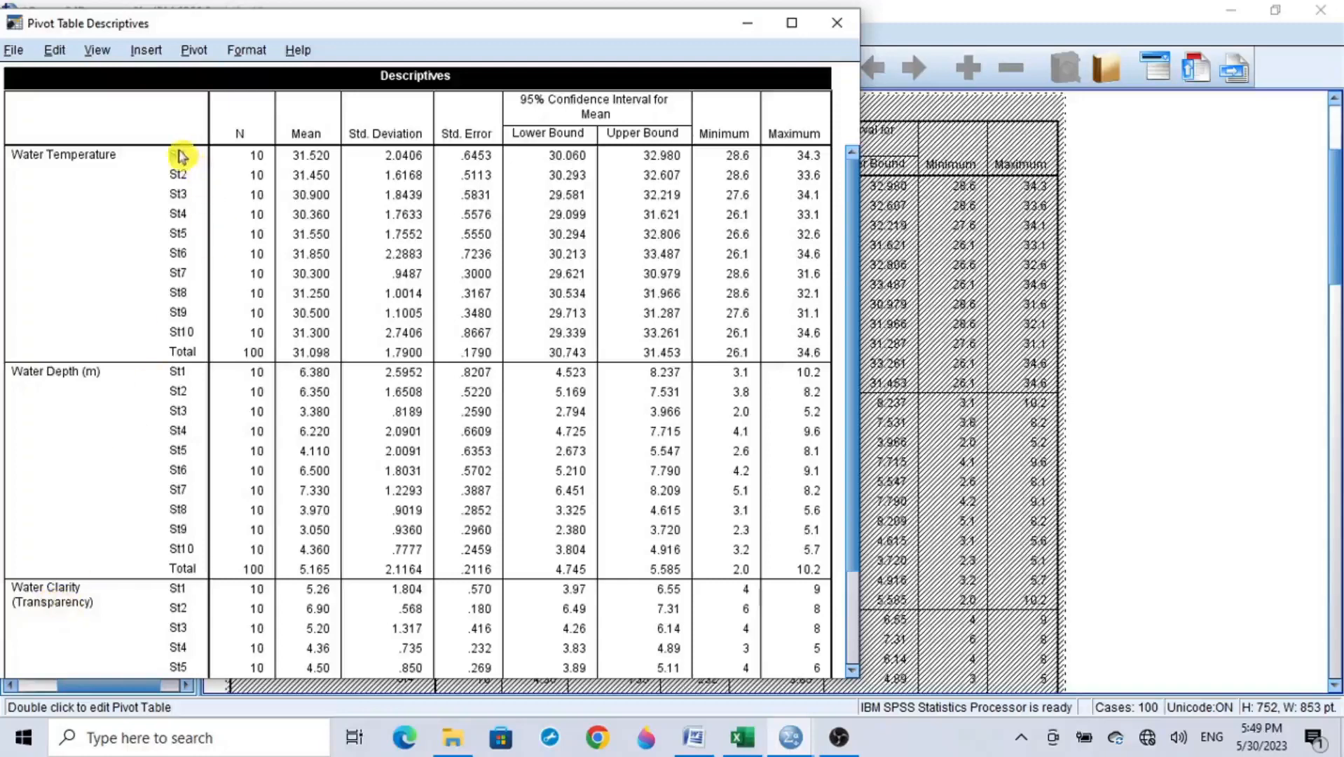
left_click_drag(60, 153, 40, 611)
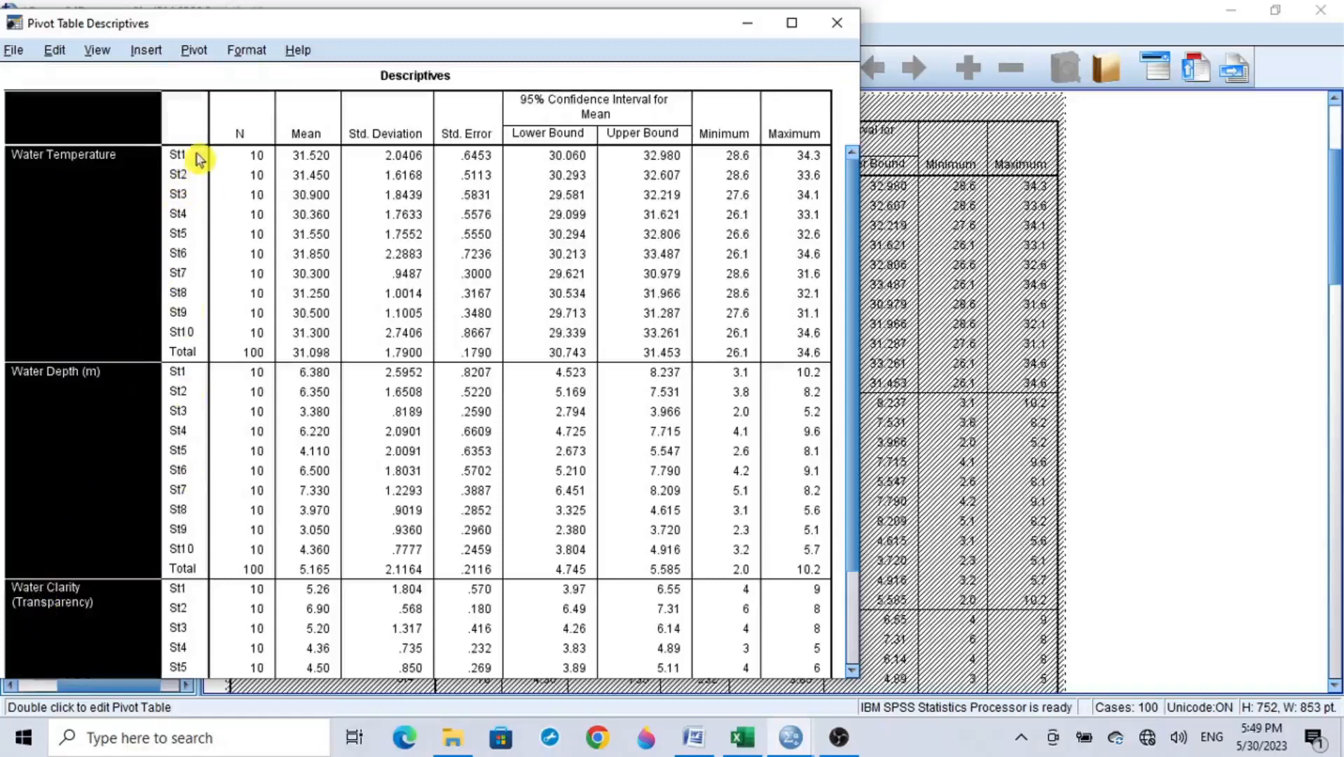
left_click_drag(179, 155, 180, 652)
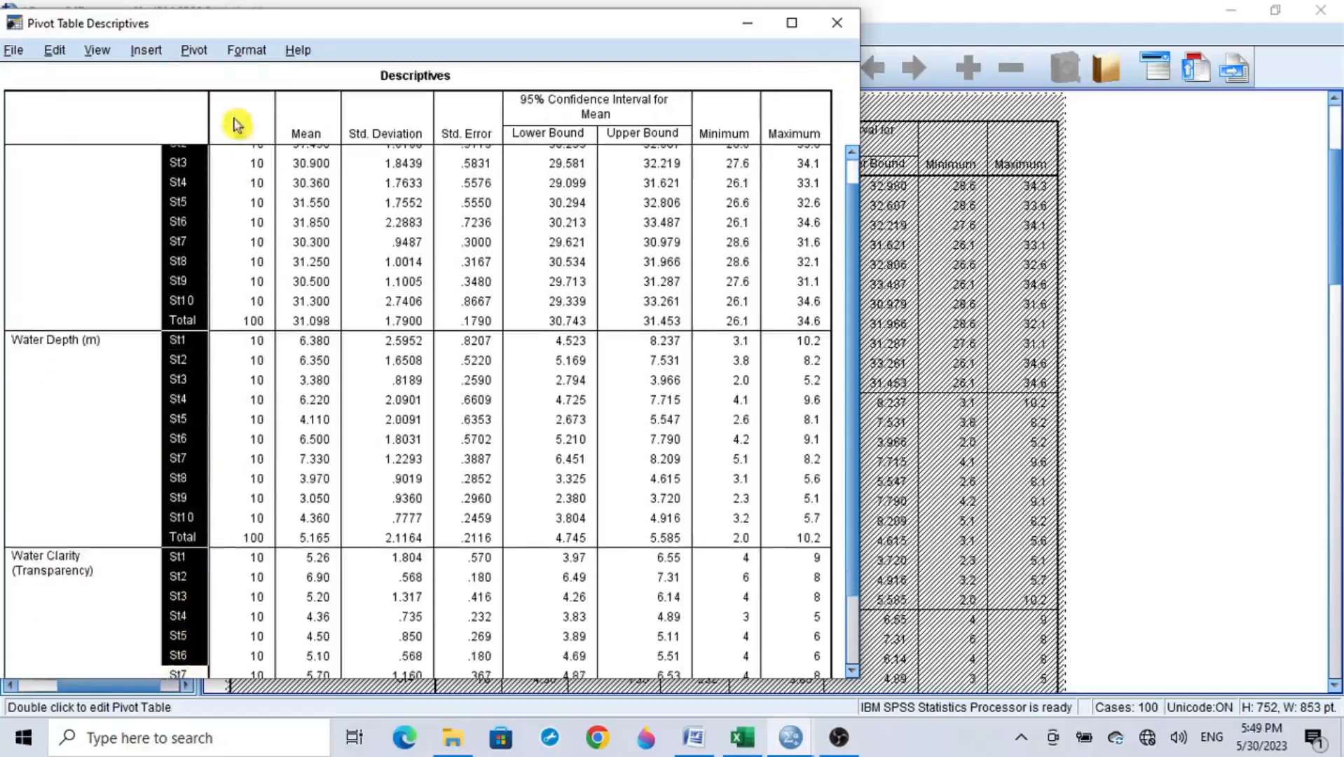
scroll(261, 221, "up", 1)
scroll(261, 221, "up", 1)
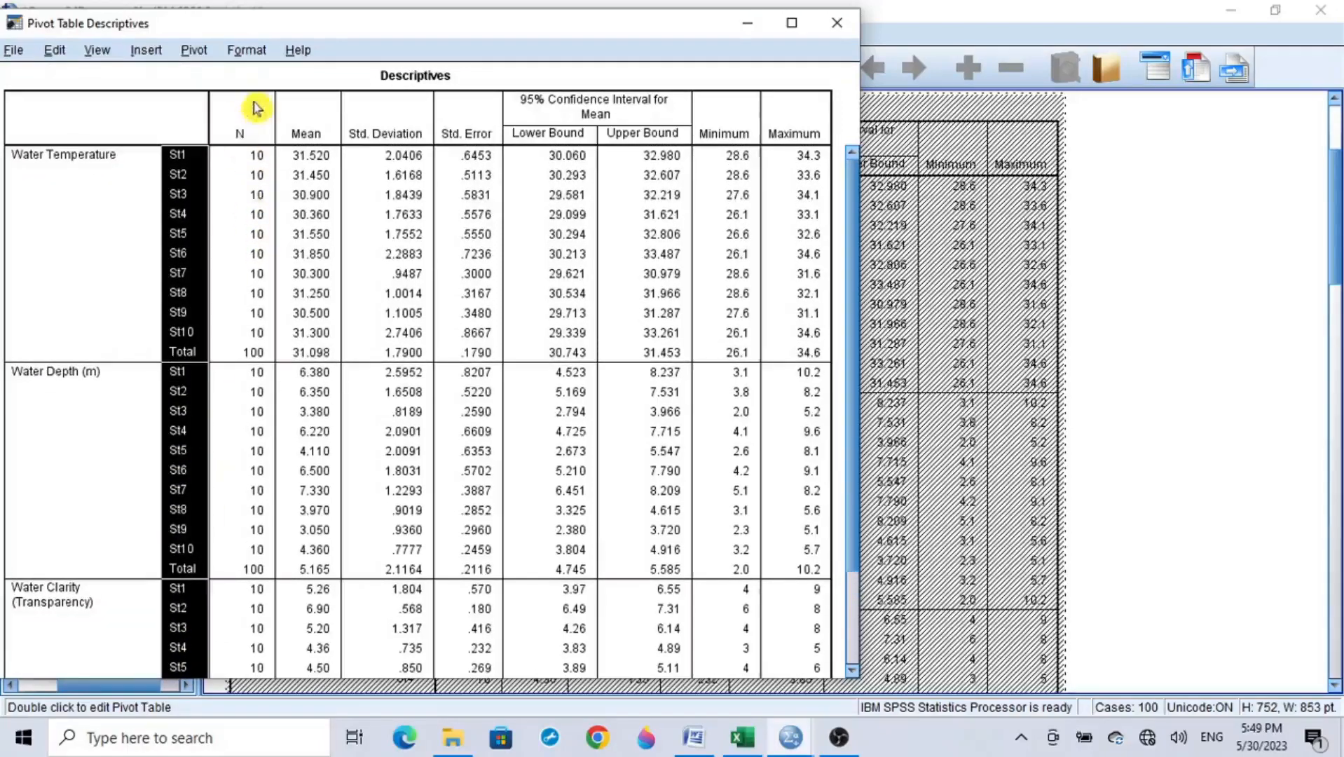
Step: Highlight the N, Mean, Std. Deviation, Std. Error, confidence interval and Minimum/Maximum columns of the Descriptives table one after another
left_click_drag(245, 114, 256, 617)
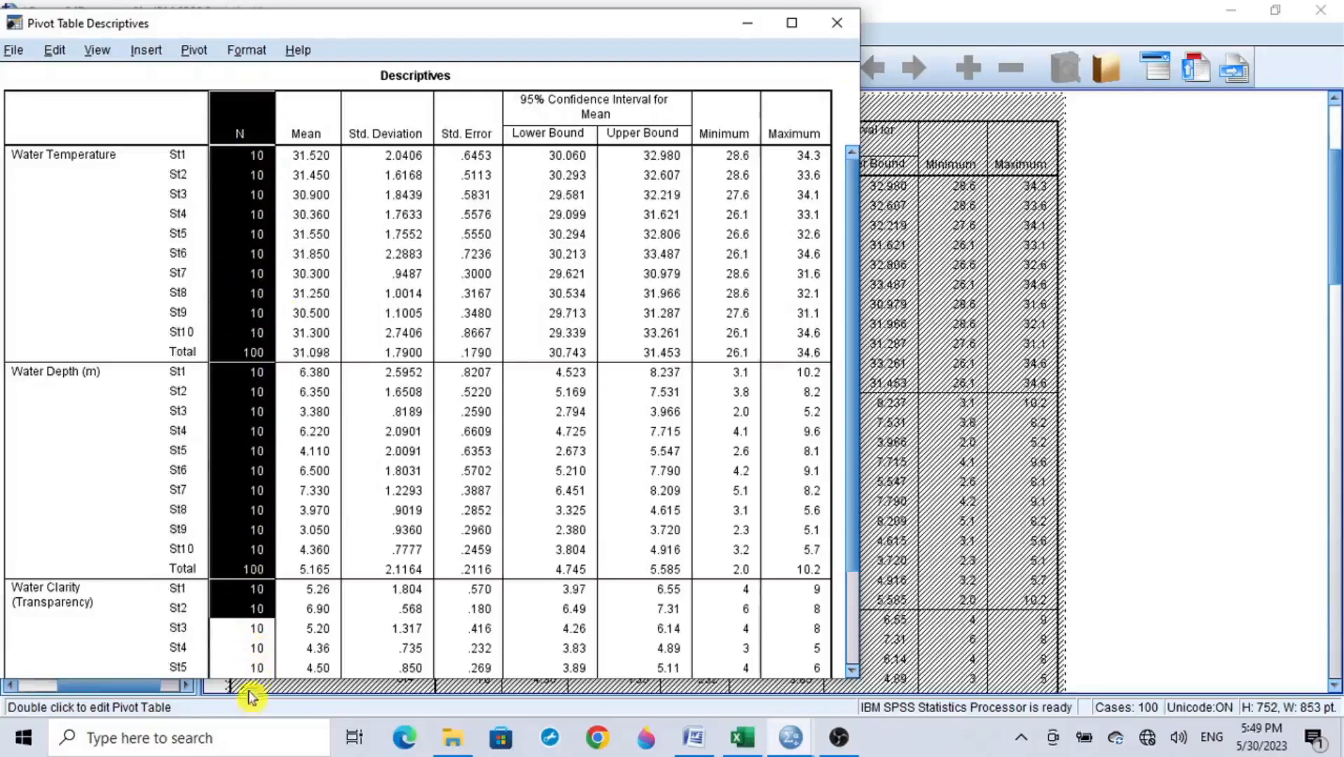
left_click_drag(311, 124, 320, 711)
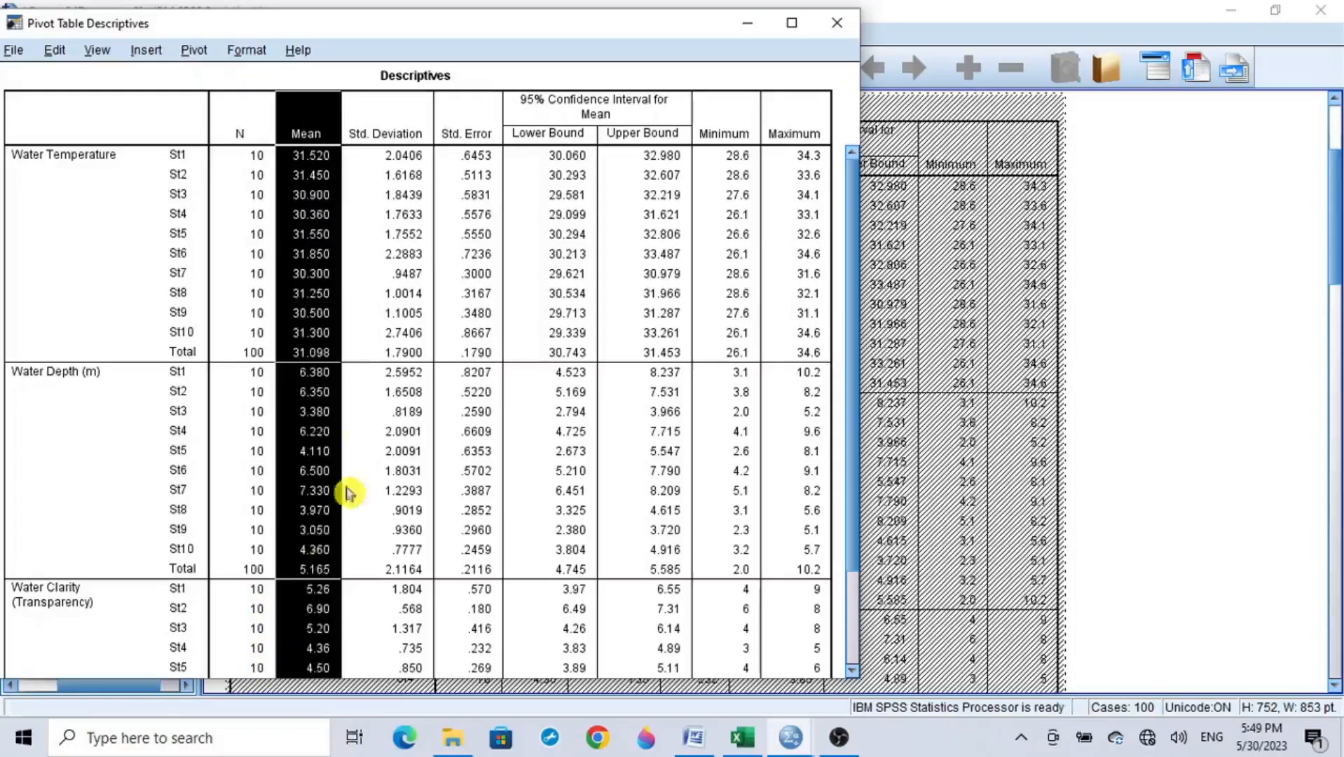
left_click_drag(381, 131, 420, 652)
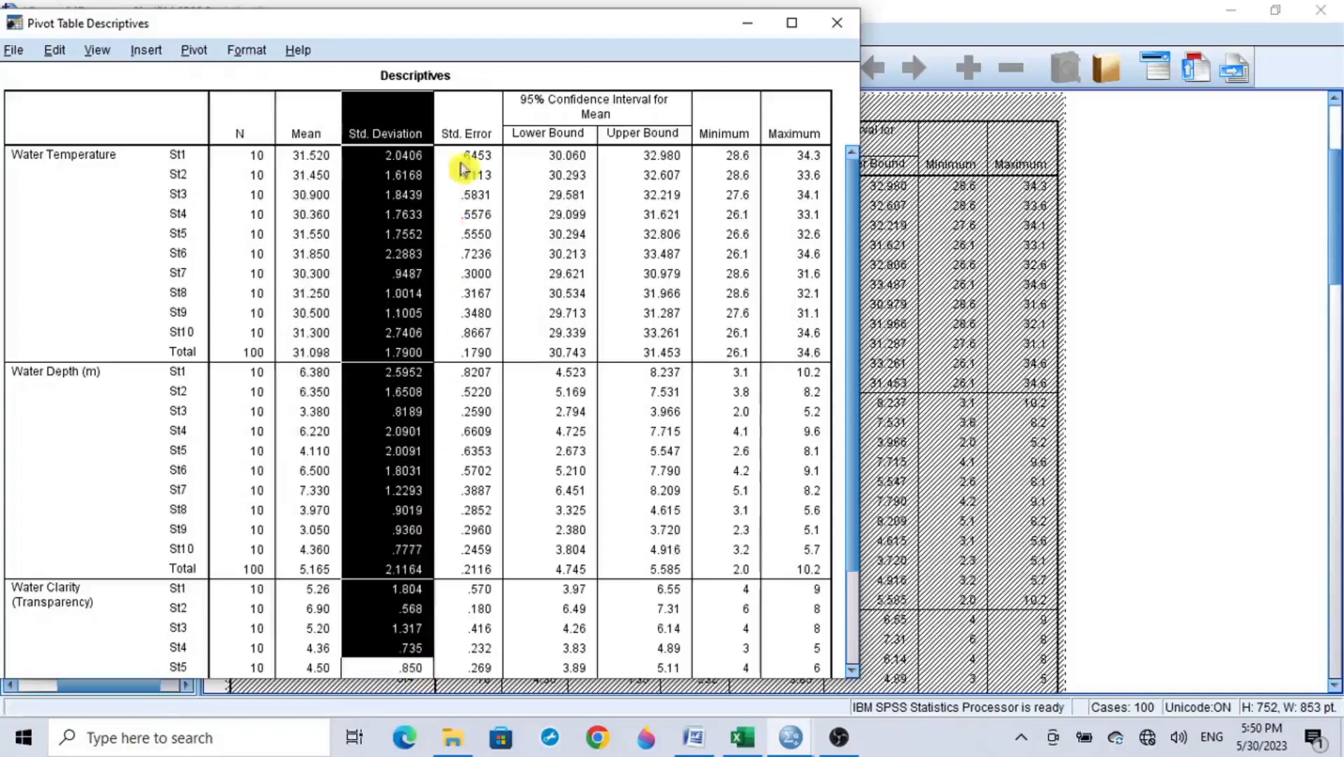
left_click_drag(470, 131, 485, 662)
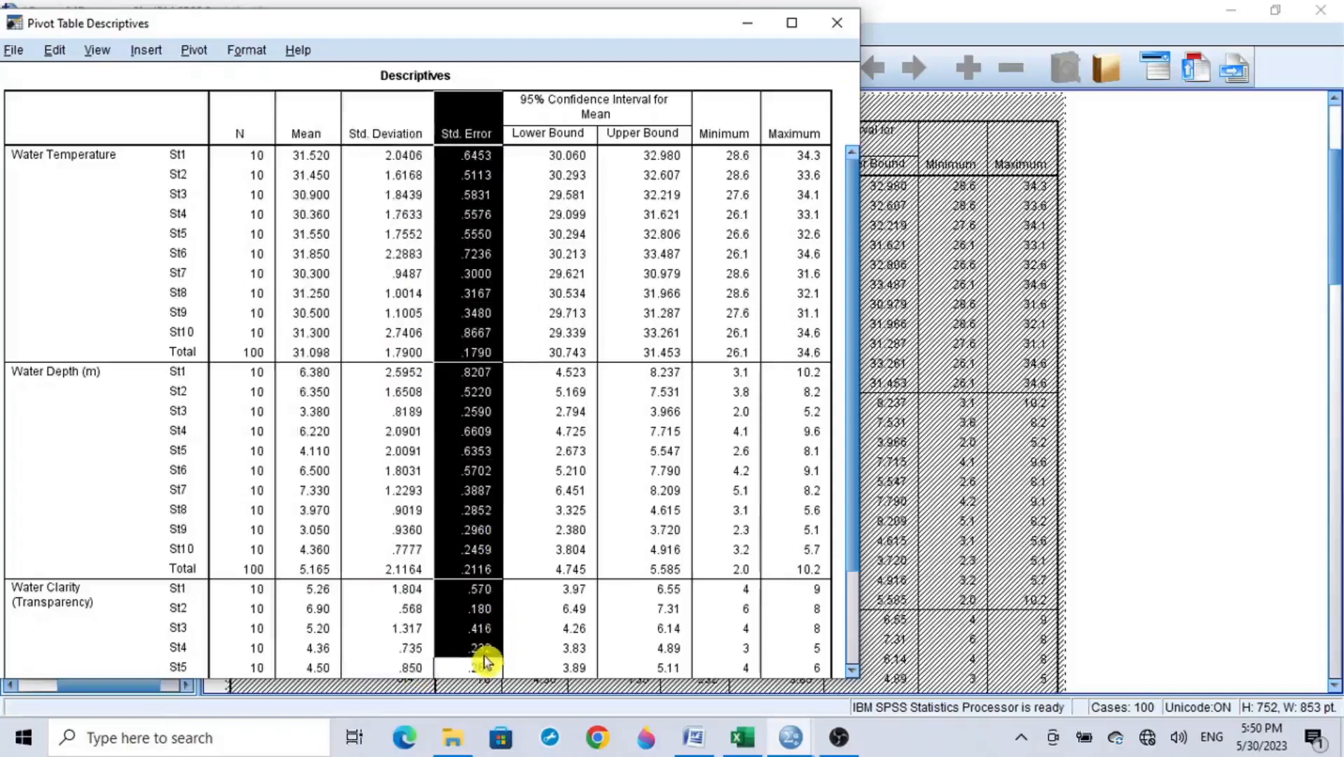
left_click_drag(530, 110, 645, 666)
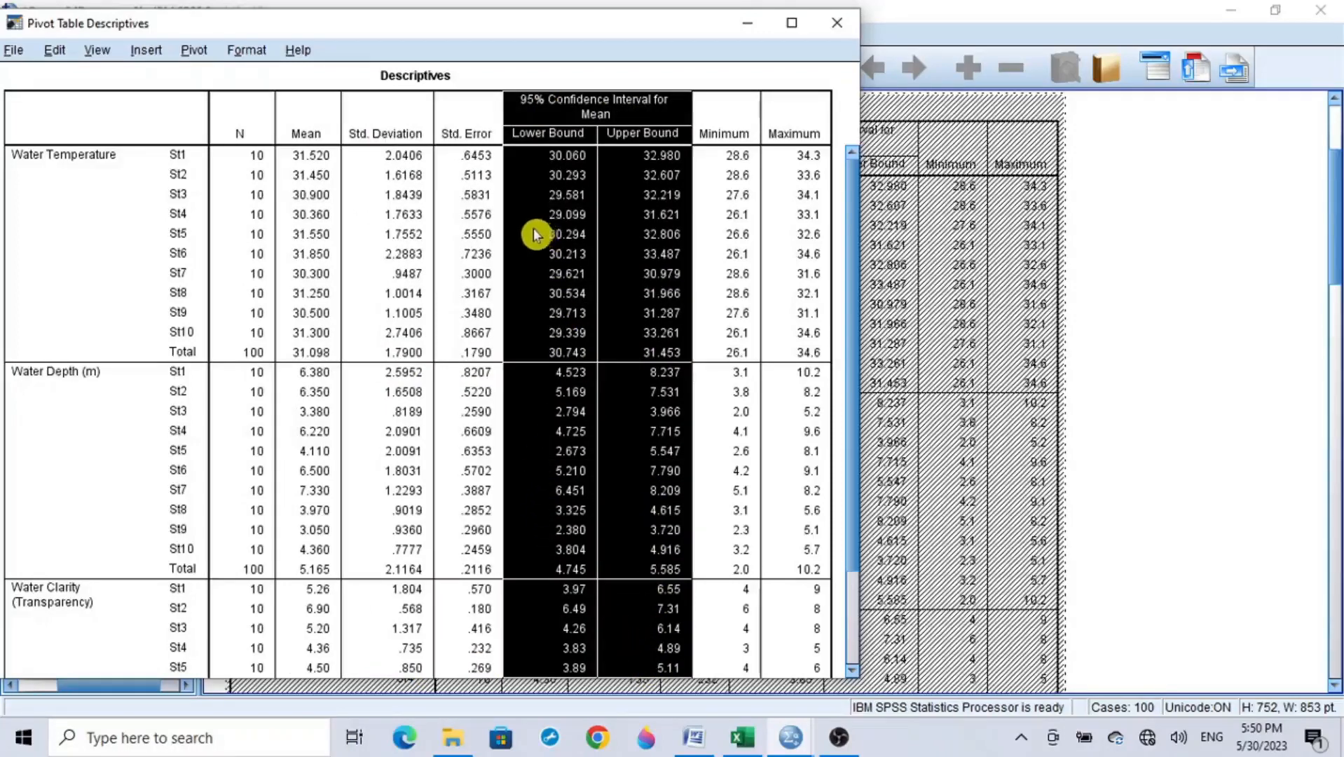
left_click_drag(721, 105, 778, 673)
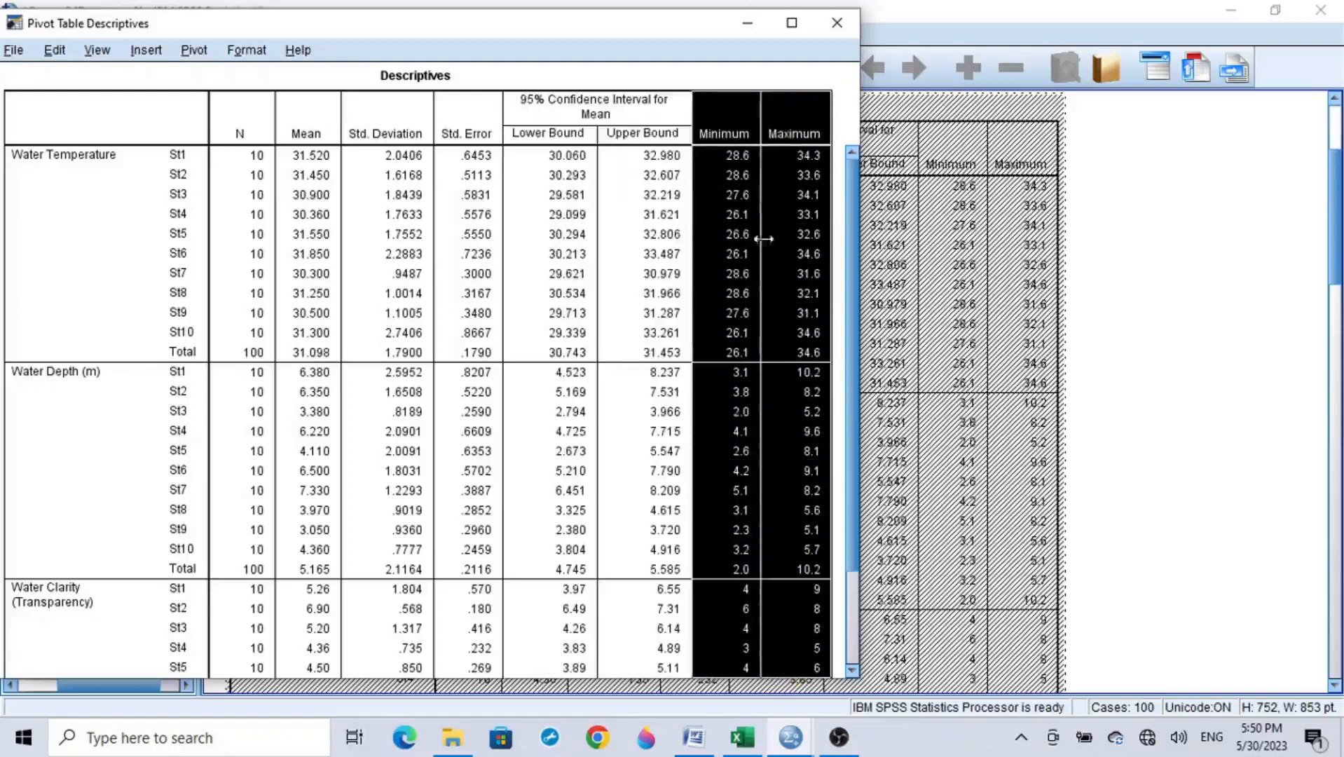
left_click_drag(723, 132, 801, 138)
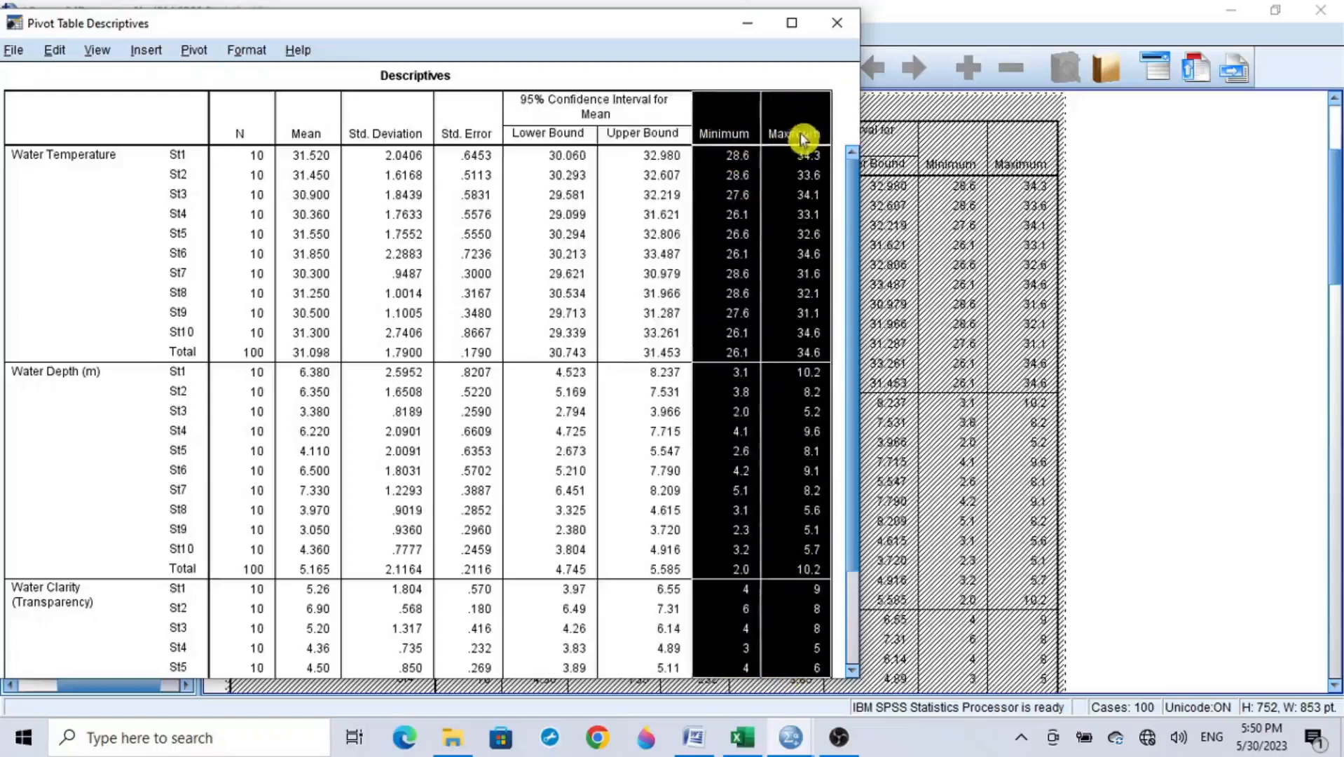
left_click(190, 84)
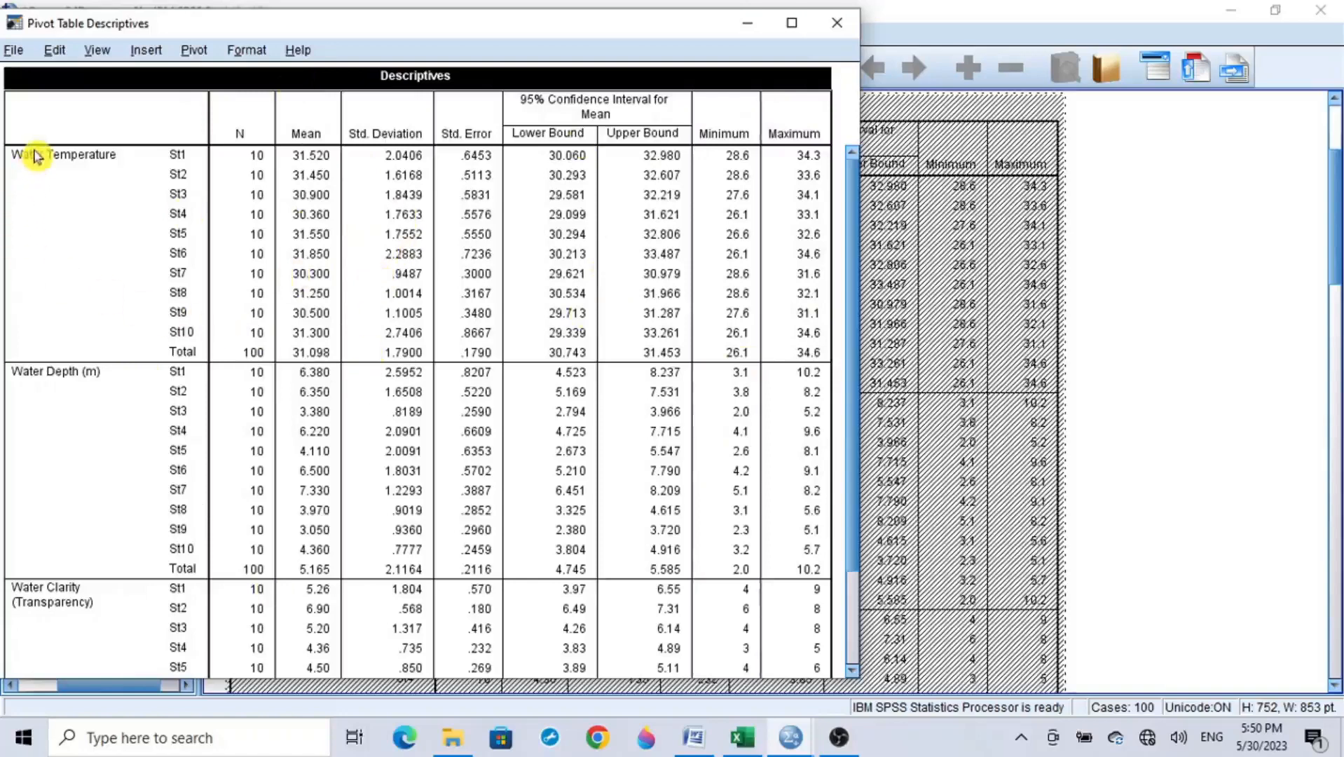
Step: Highlight the variable names, the station labels and the mean values in the Descriptives table
left_click_drag(36, 155, 38, 600)
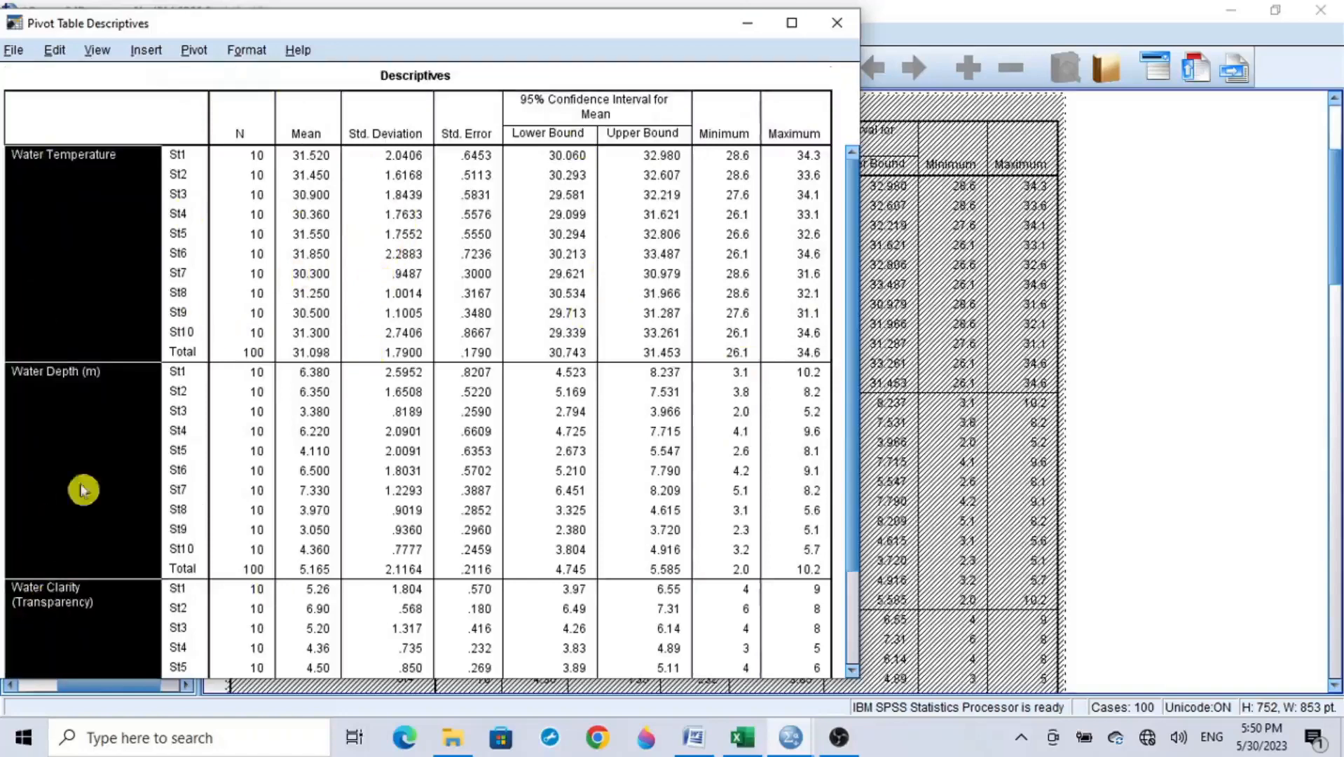
left_click_drag(195, 183, 188, 592)
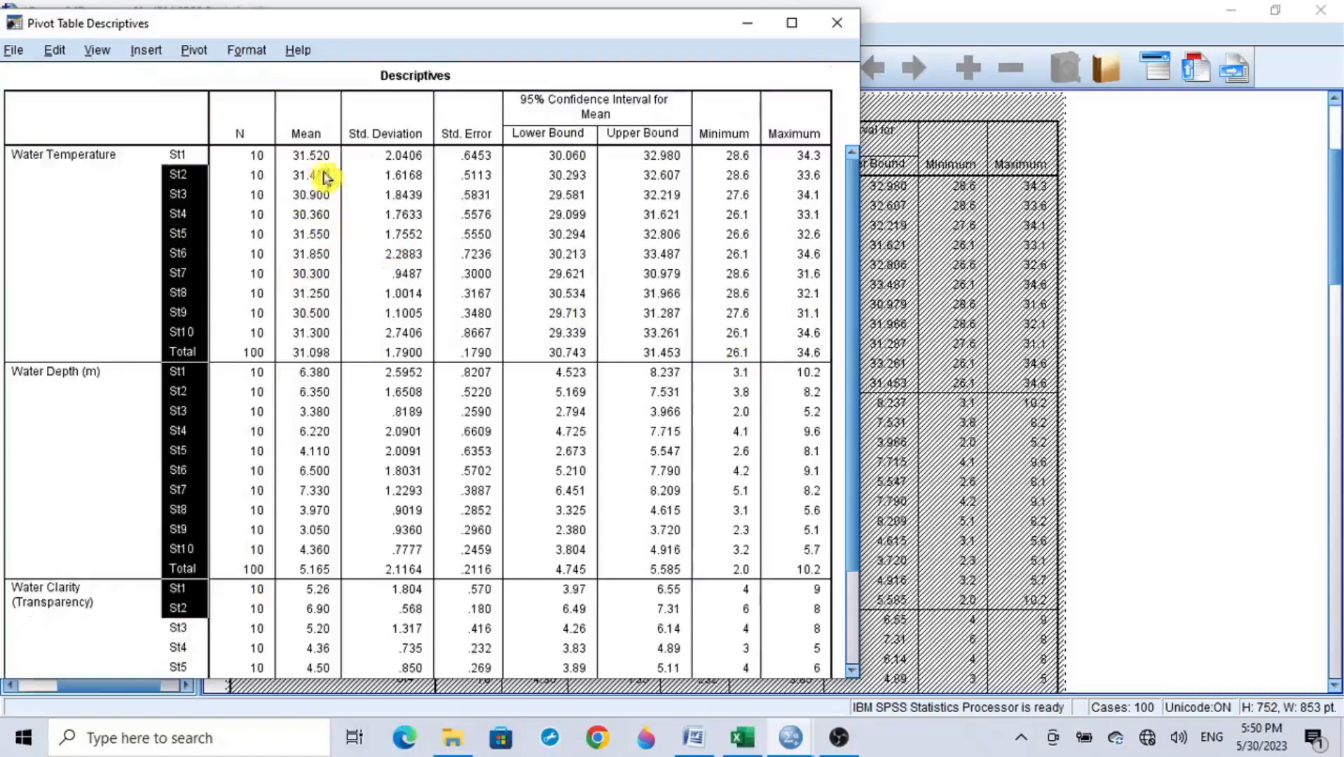
left_click_drag(312, 155, 313, 608)
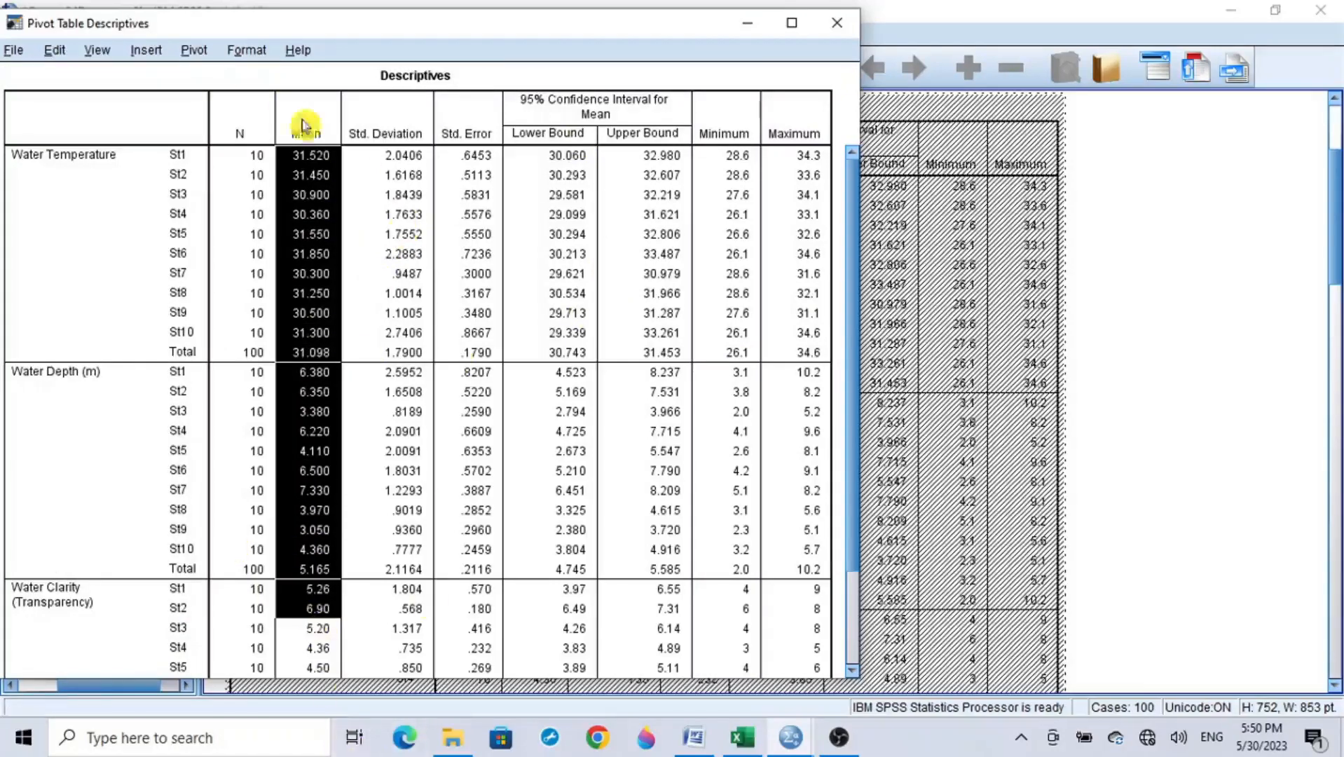
left_click(300, 77)
Step: Switch to the MEAN TABLE document in Word and review the Station, Wtemp, Wdepth and Wclarity columns and all their mean values
left_click(684, 739)
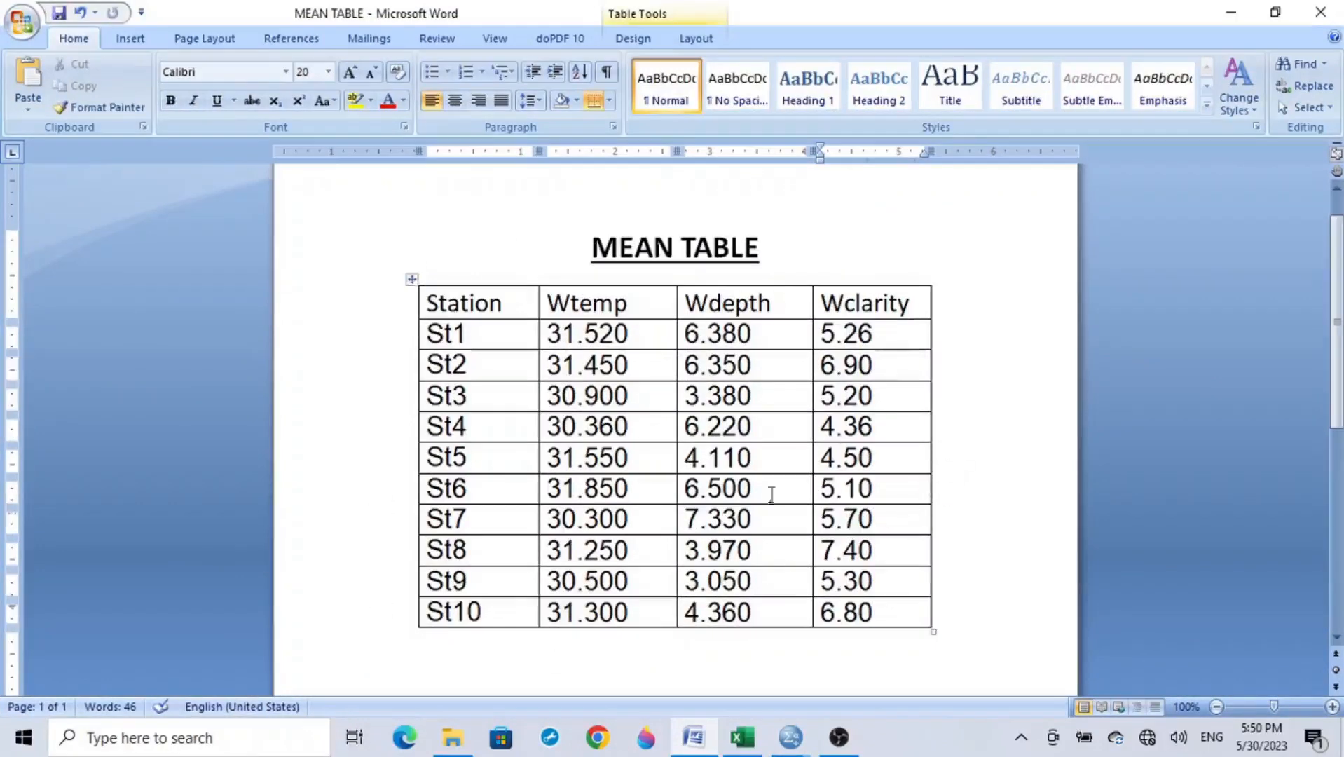
left_click_drag(457, 511, 461, 598)
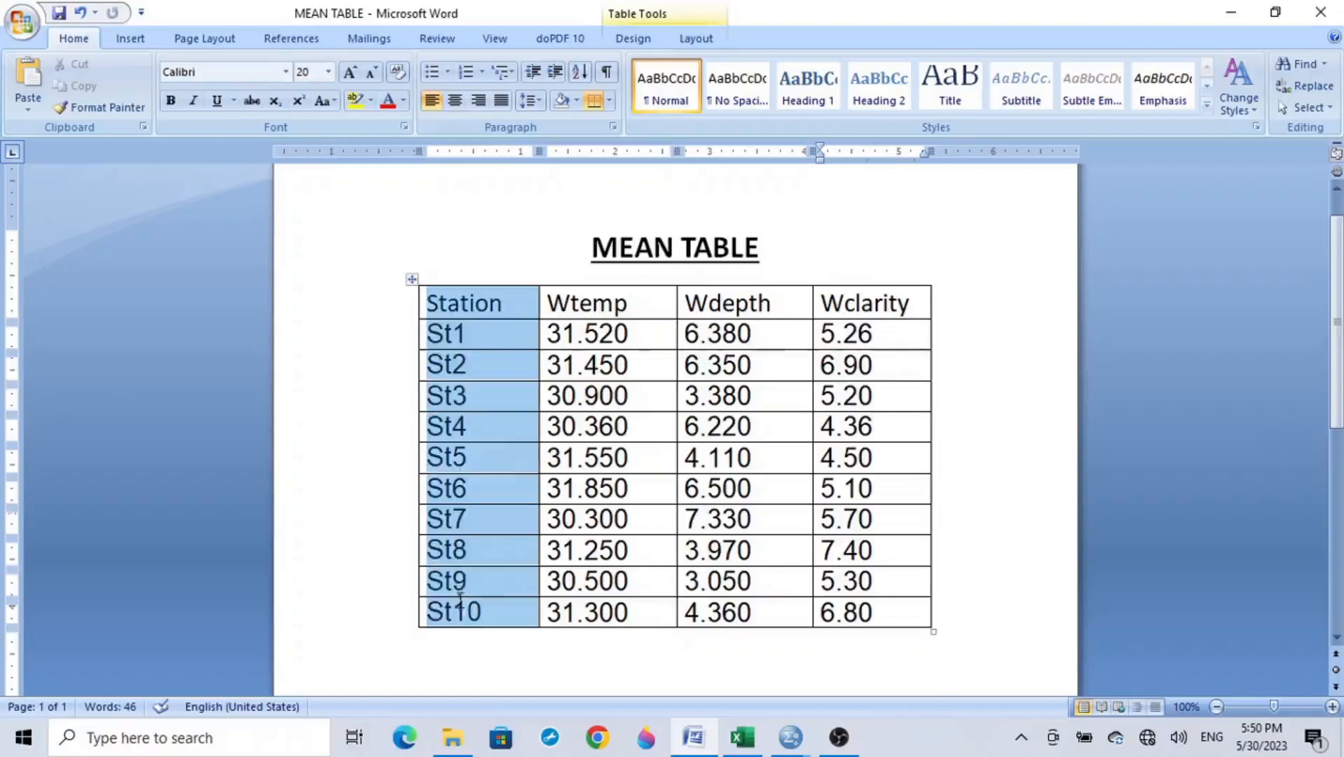
left_click_drag(597, 298, 610, 613)
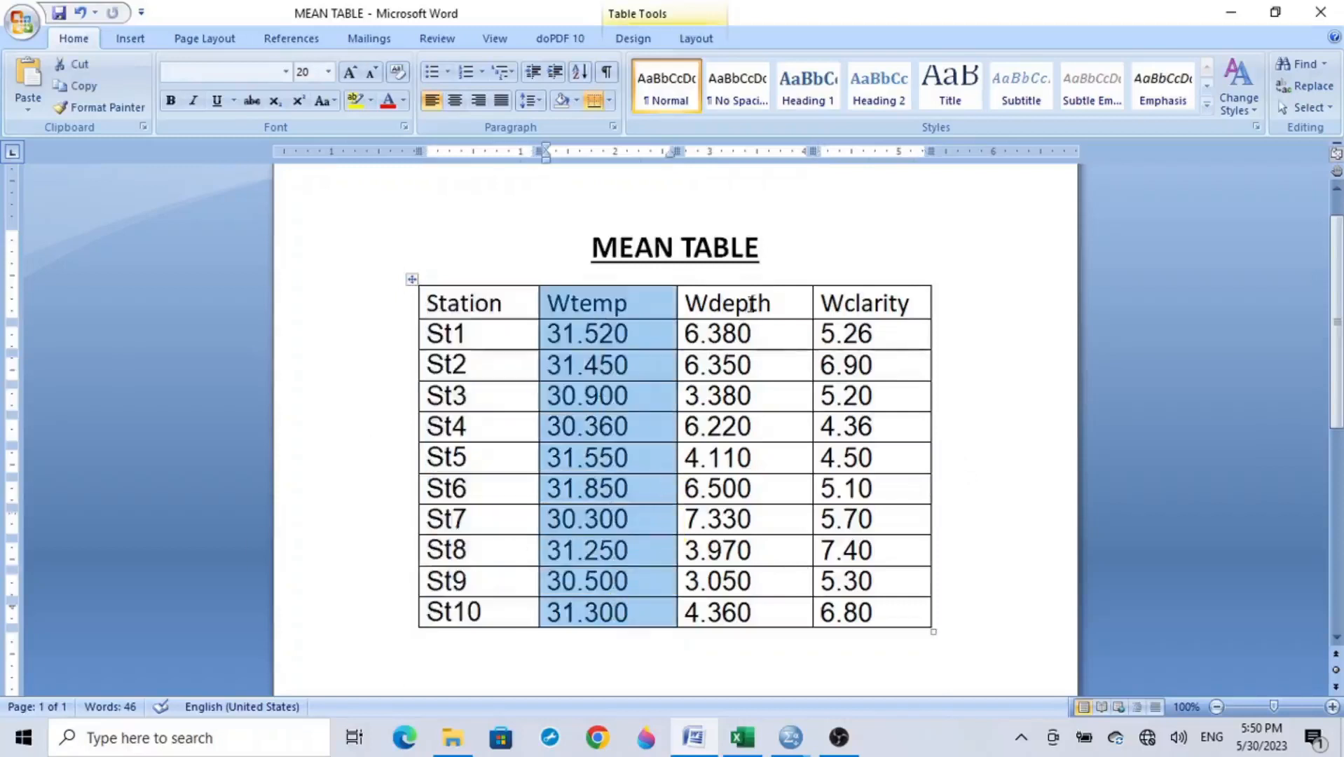
left_click_drag(750, 303, 751, 616)
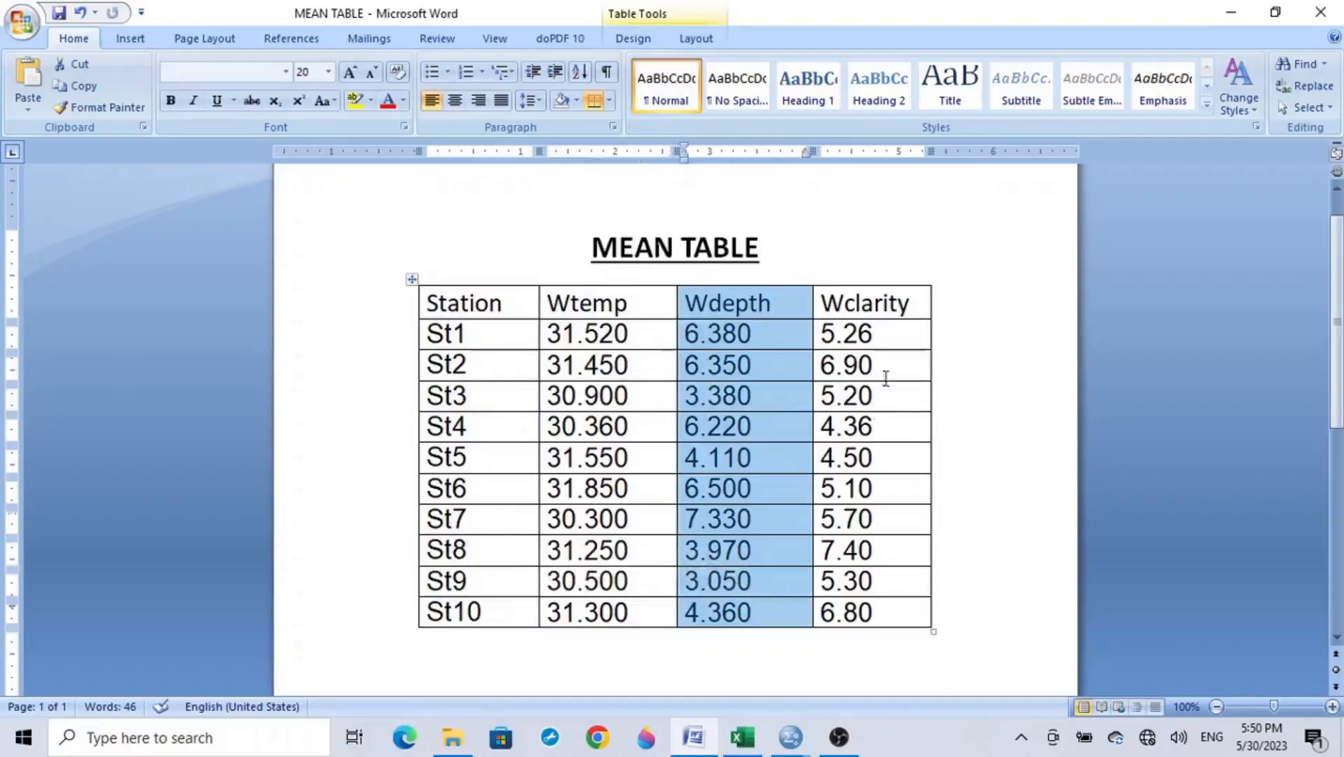
left_click_drag(889, 305, 837, 627)
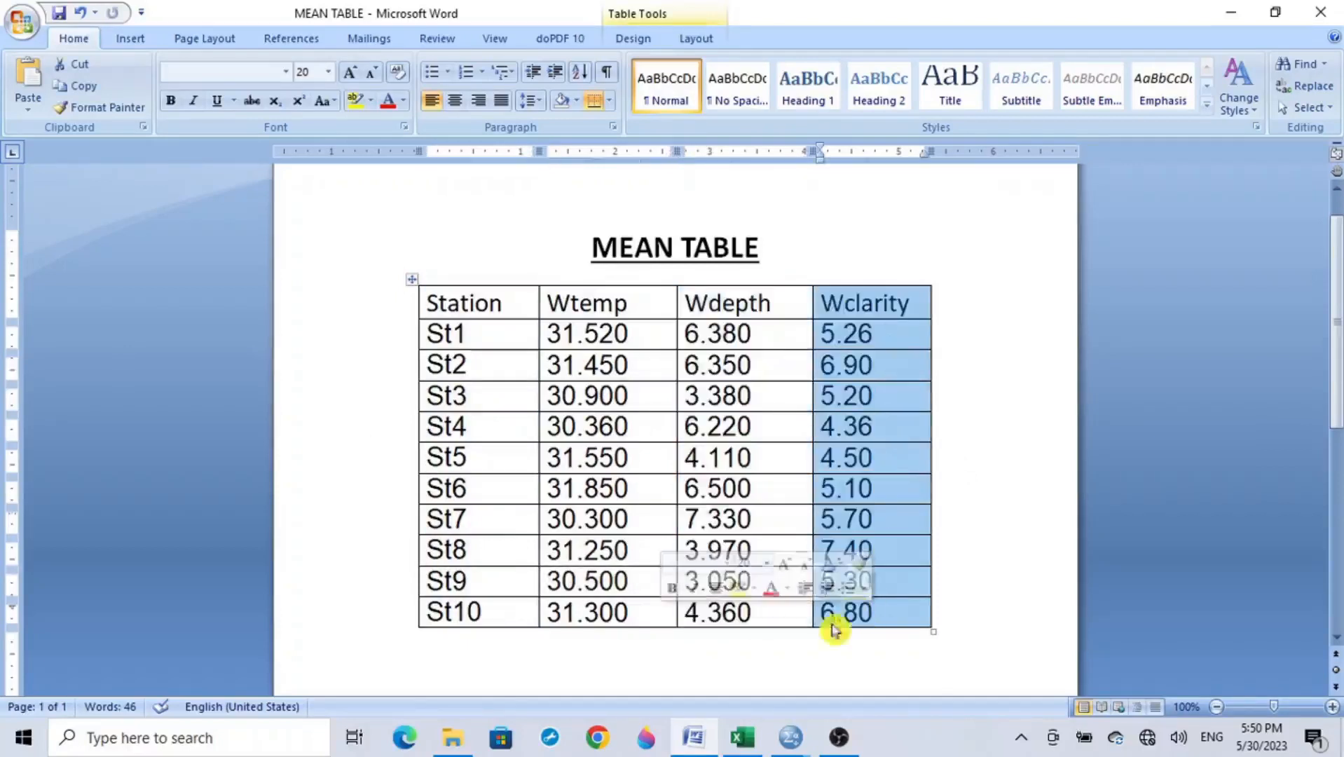
left_click(368, 457)
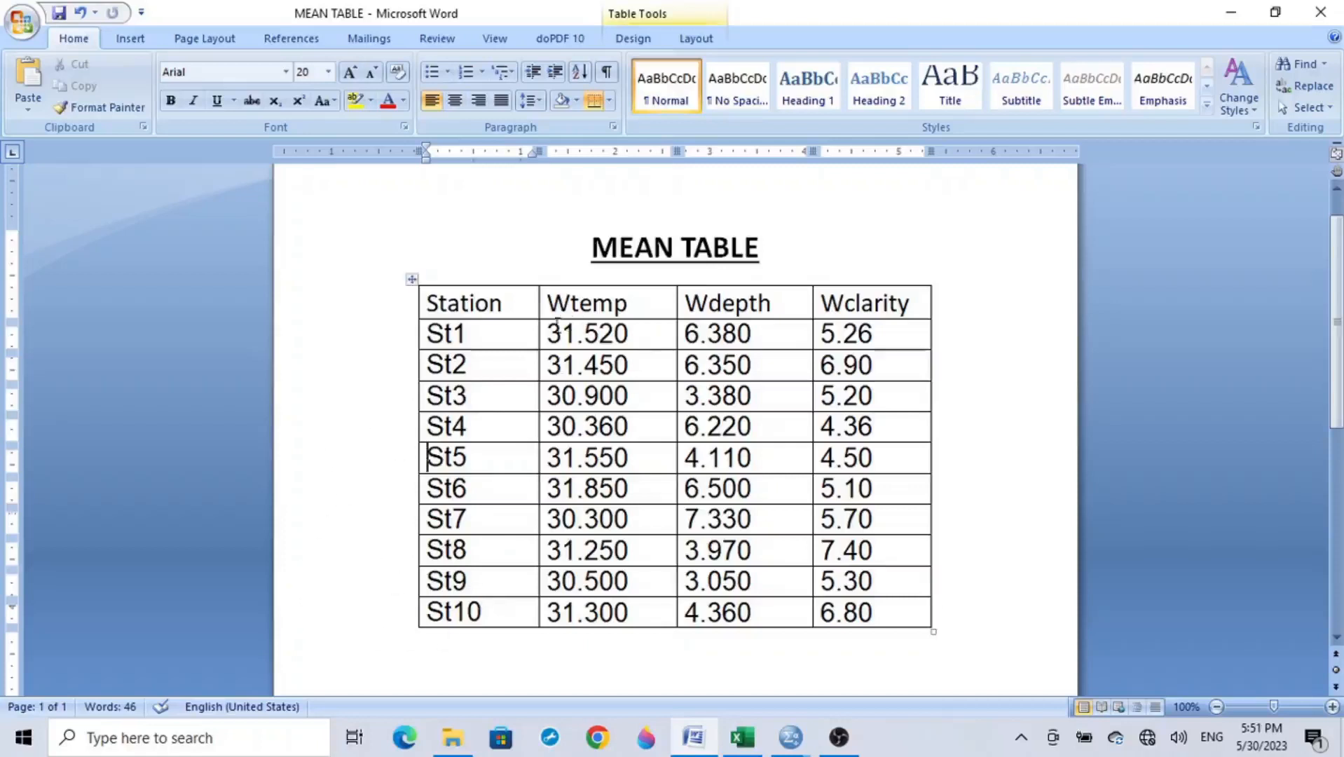
left_click_drag(554, 328, 870, 608)
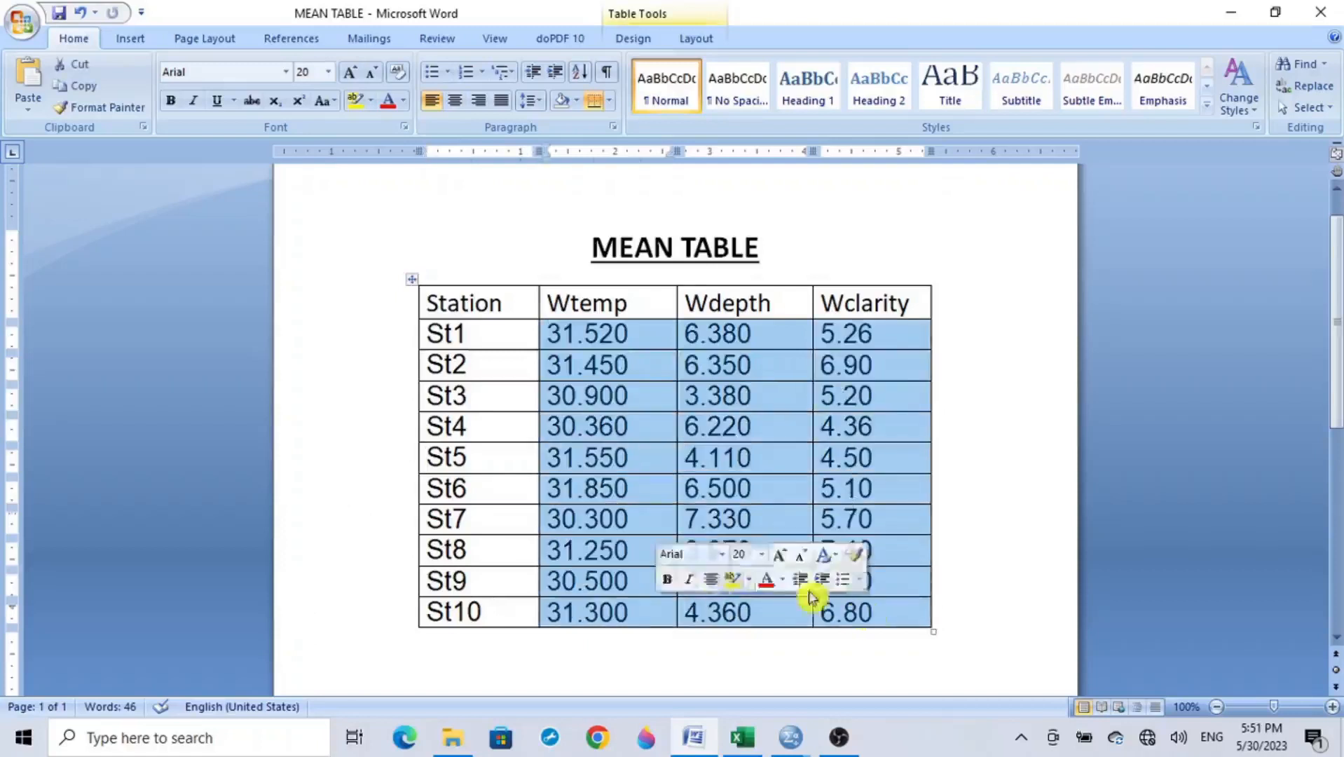
left_click(362, 359)
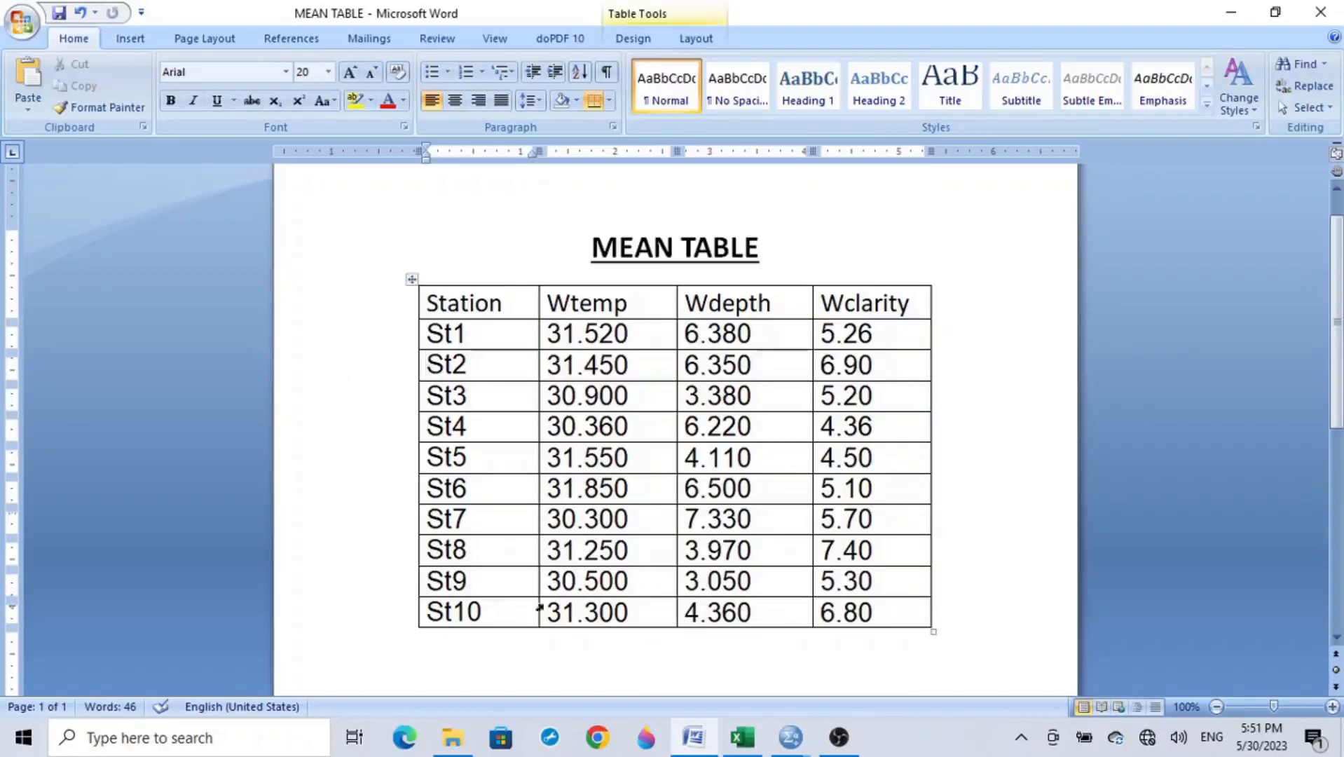
Step: Return to the SPSS output viewer and examine the significance values of the three parameters in the ANOVA table
mouse_move(788, 736)
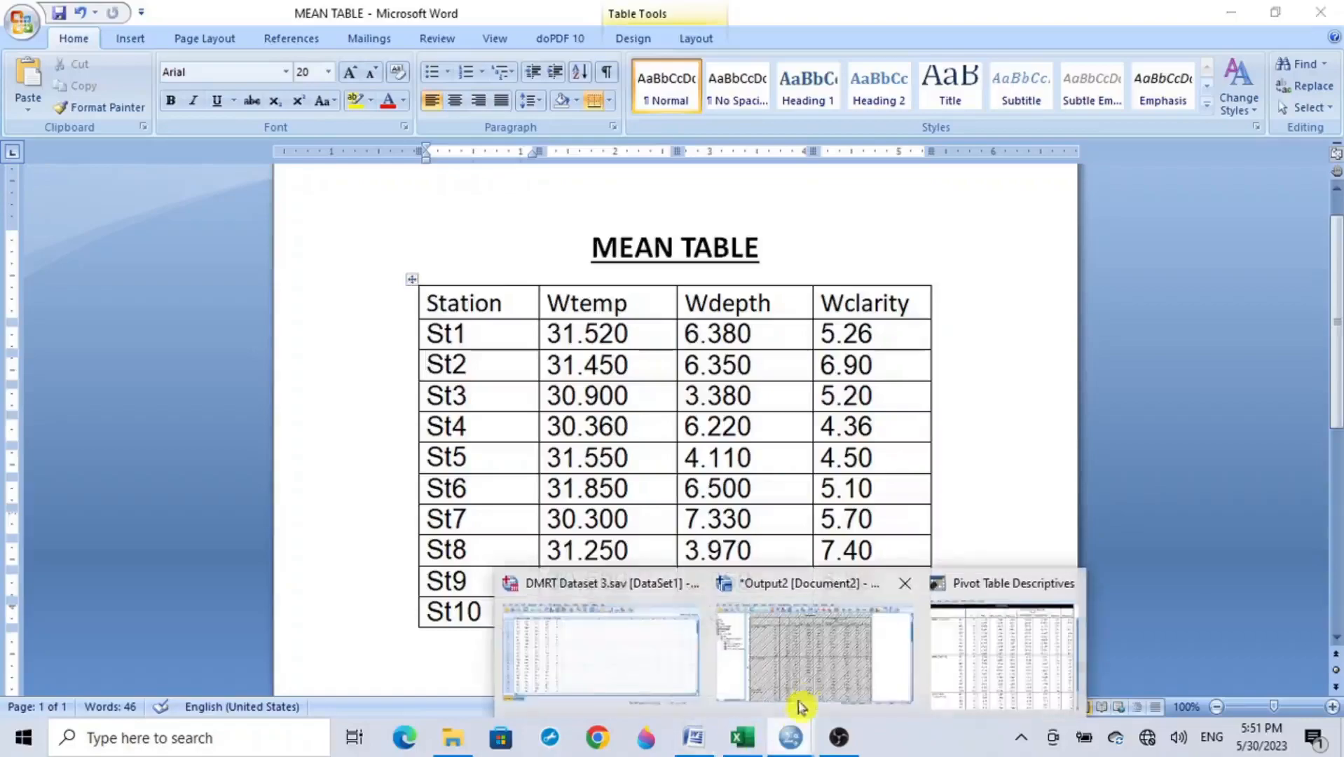
left_click(777, 665)
scroll(776, 664, "down", 10)
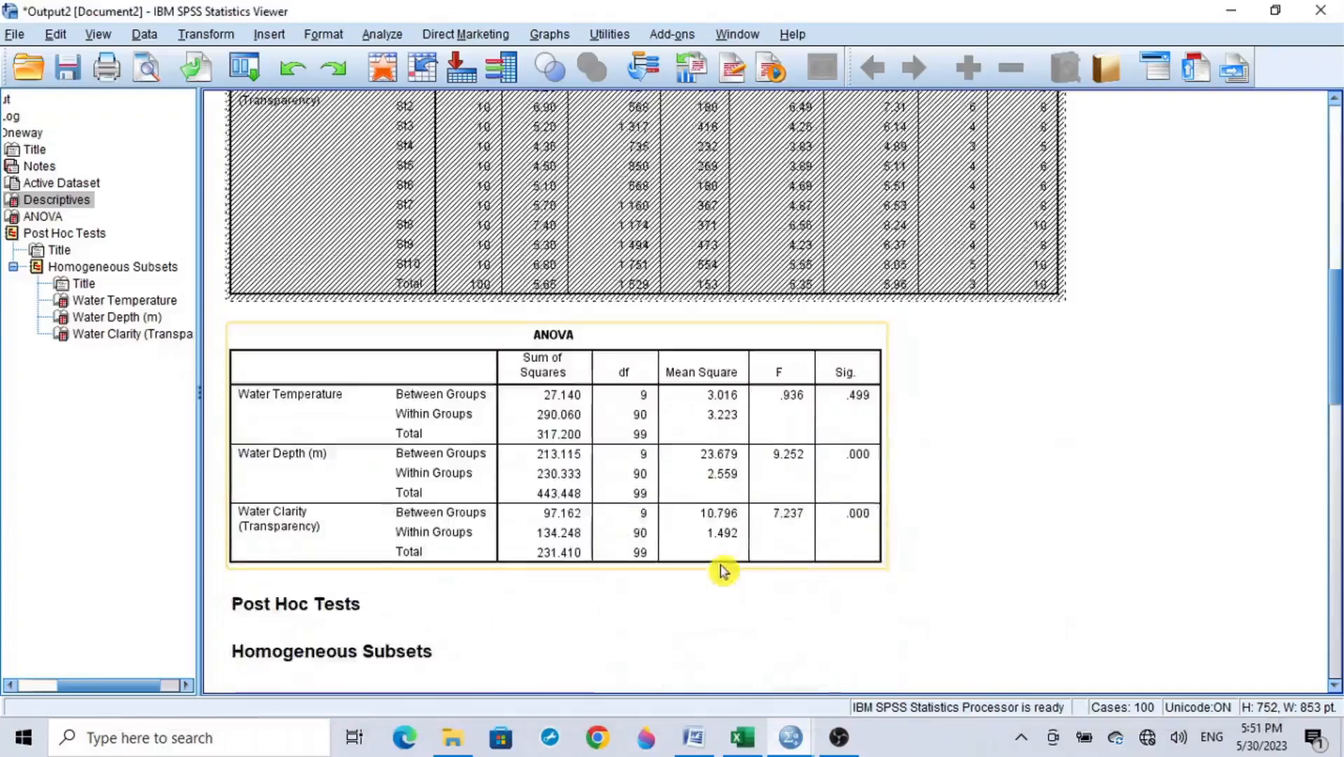
left_click(592, 361)
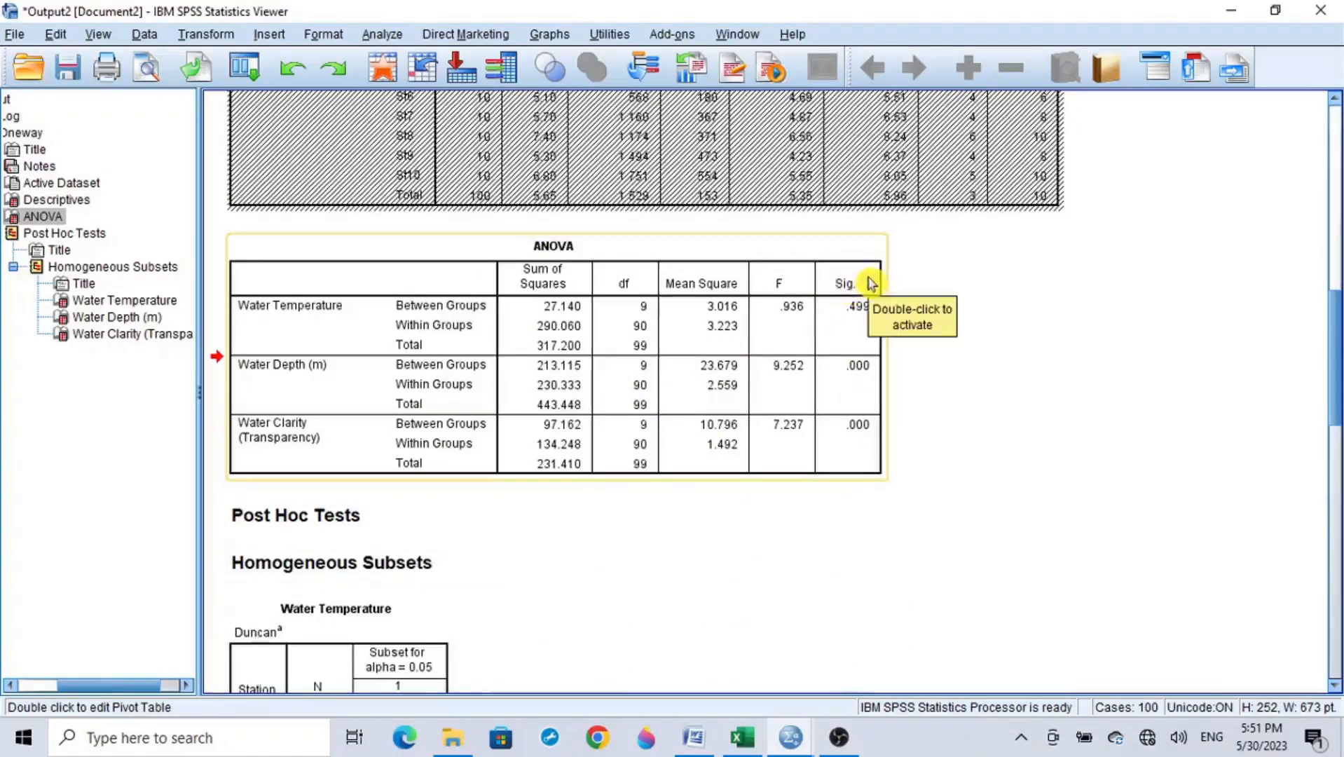
left_click(921, 399)
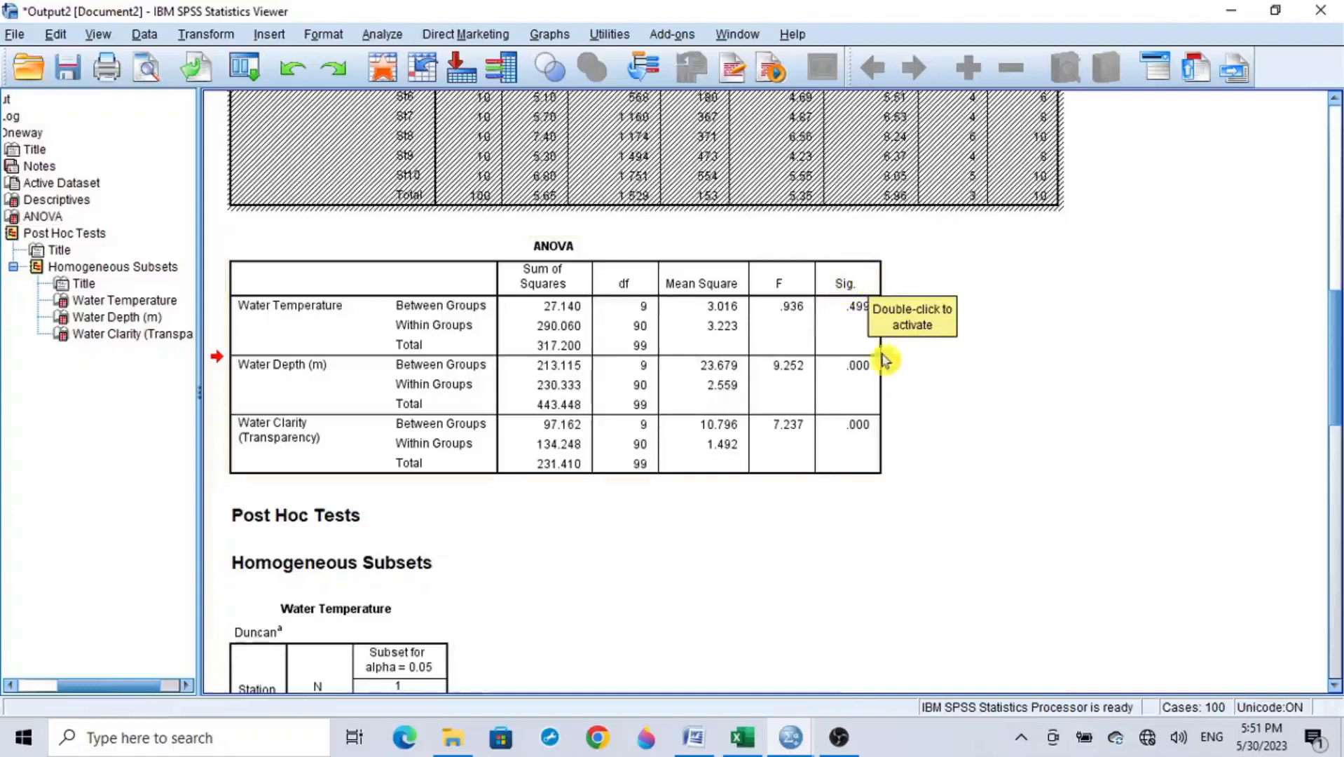
left_click(867, 284)
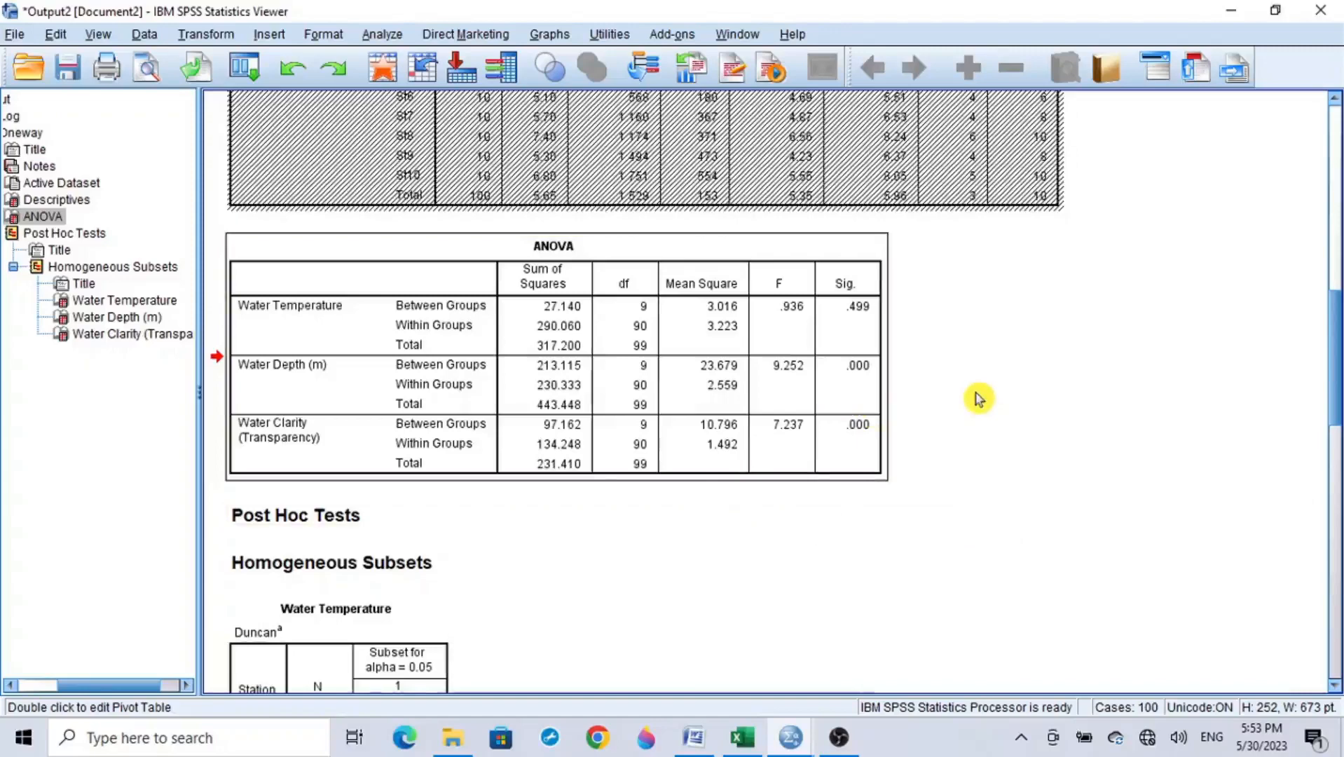
Step: Compare the number of Duncan subsets across the Water Temperature, Water Depth and Water Clarity tables
scroll(684, 391, "down", 8)
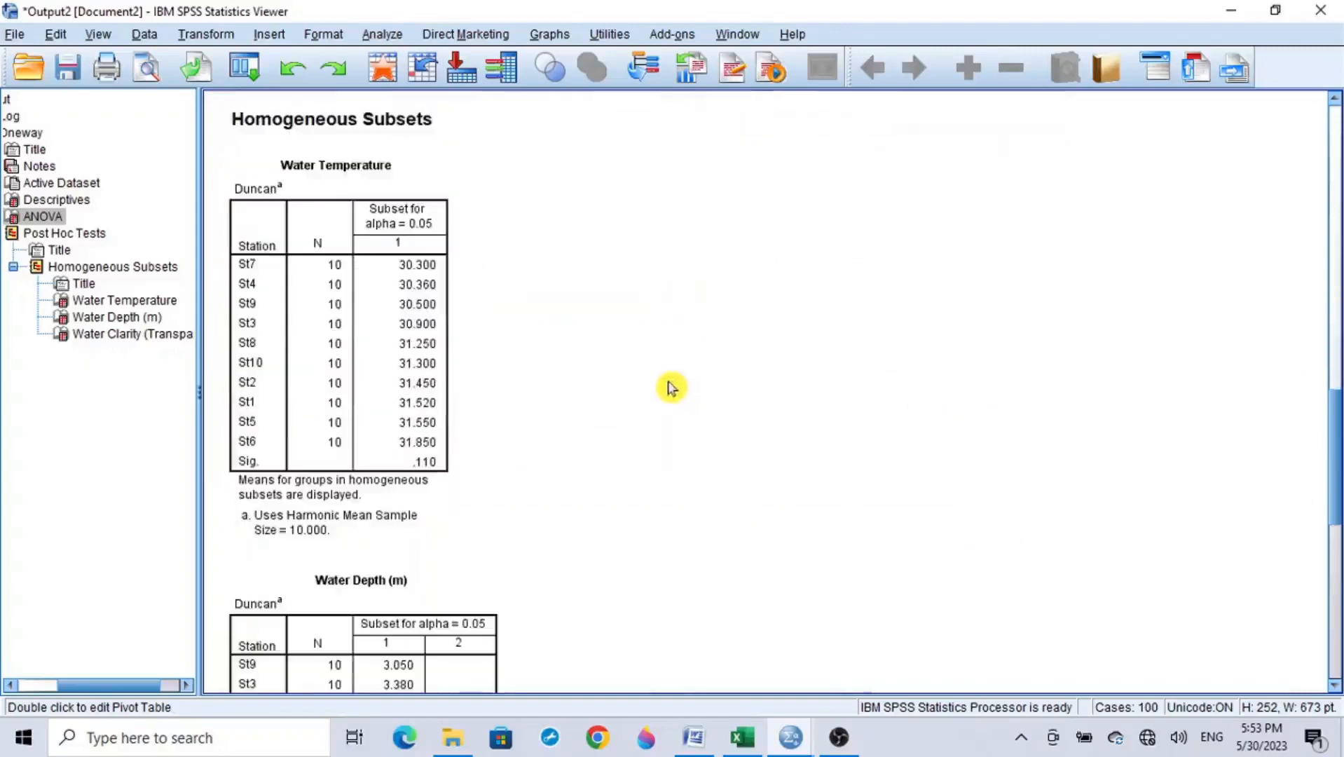
scroll(669, 386, "up", 2)
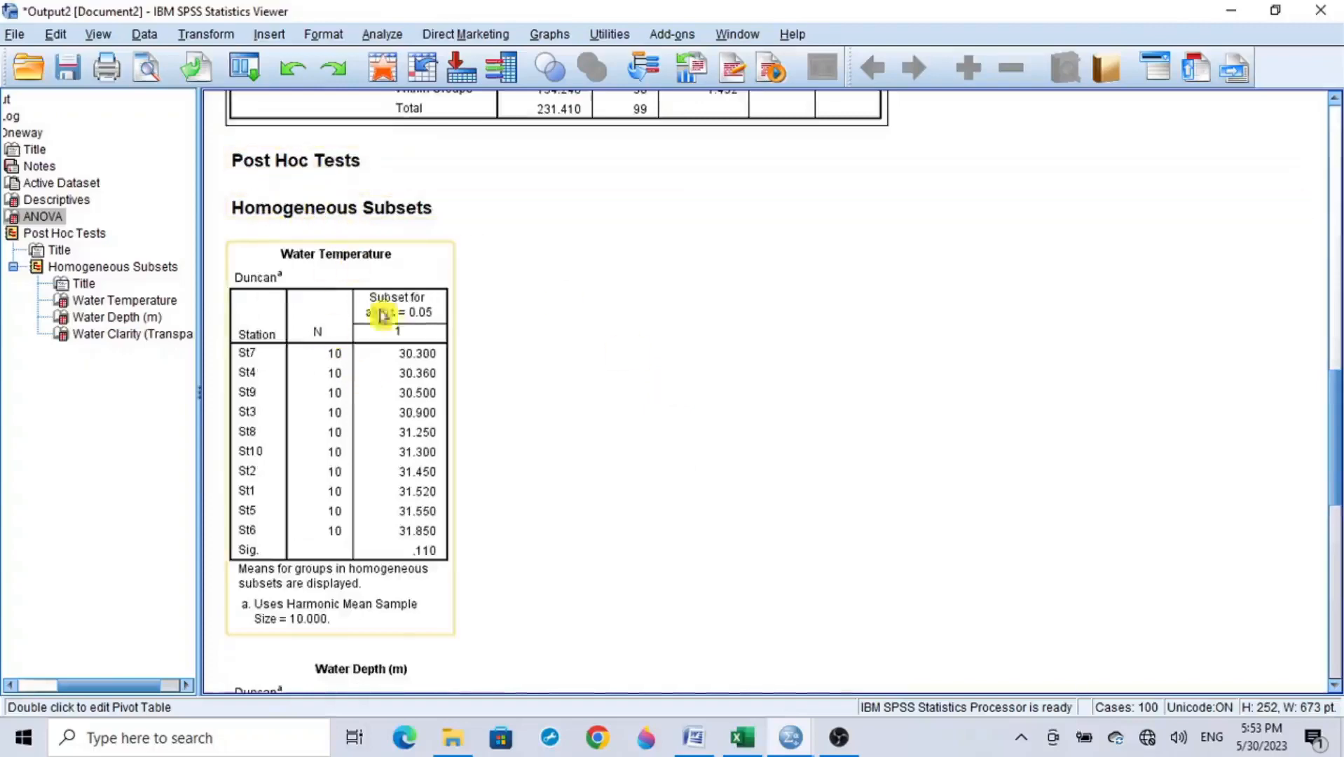
scroll(389, 434, "down", 15)
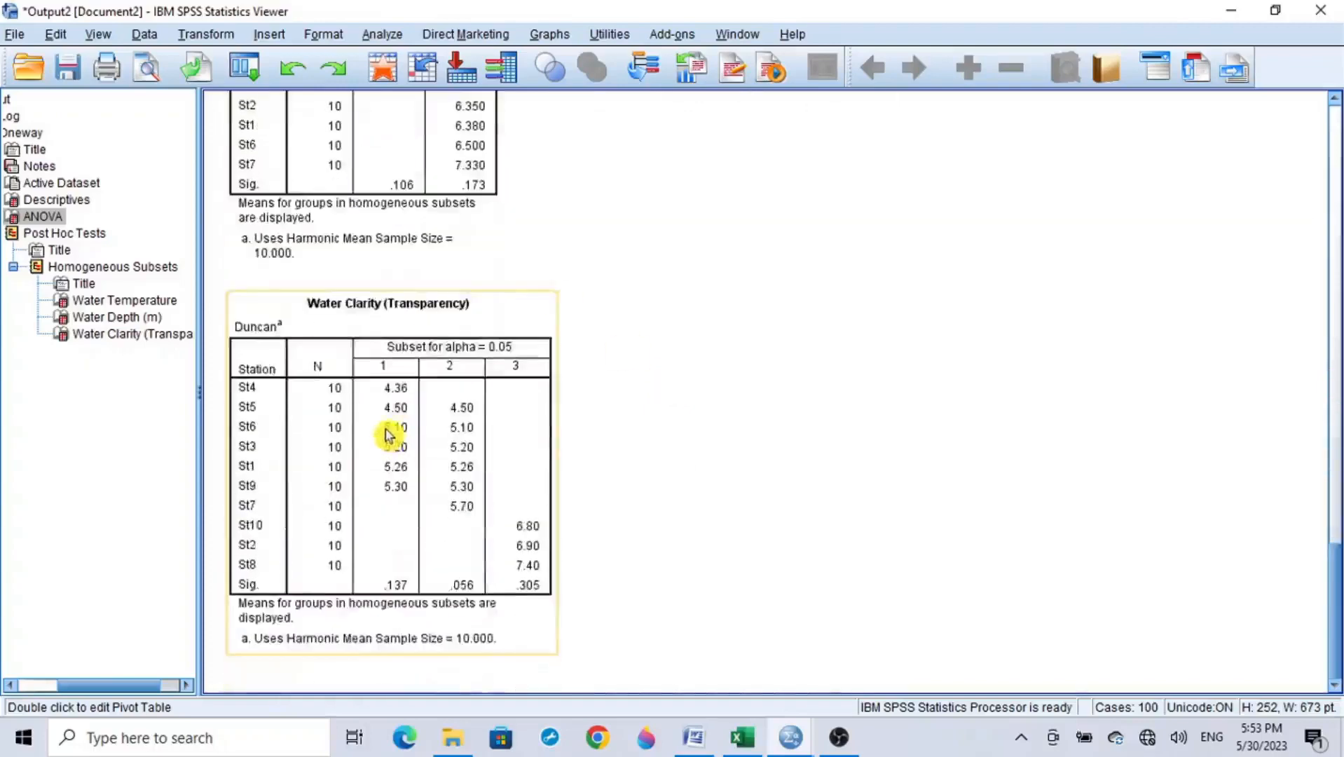
scroll(387, 435, "up", 15)
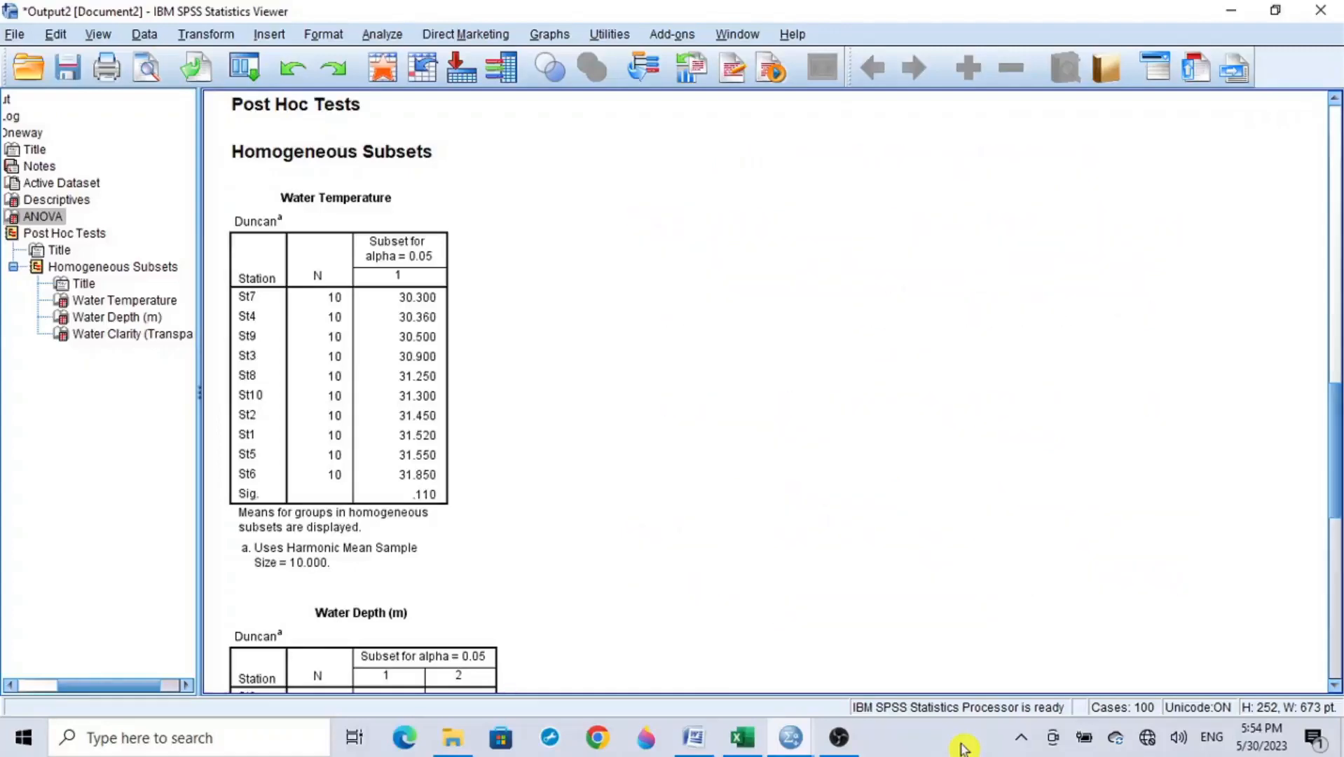
Step: Copy the Water Temperature homogeneous subsets table and paste it into the blank Excel workbook starting at cell A1
left_click(319, 265)
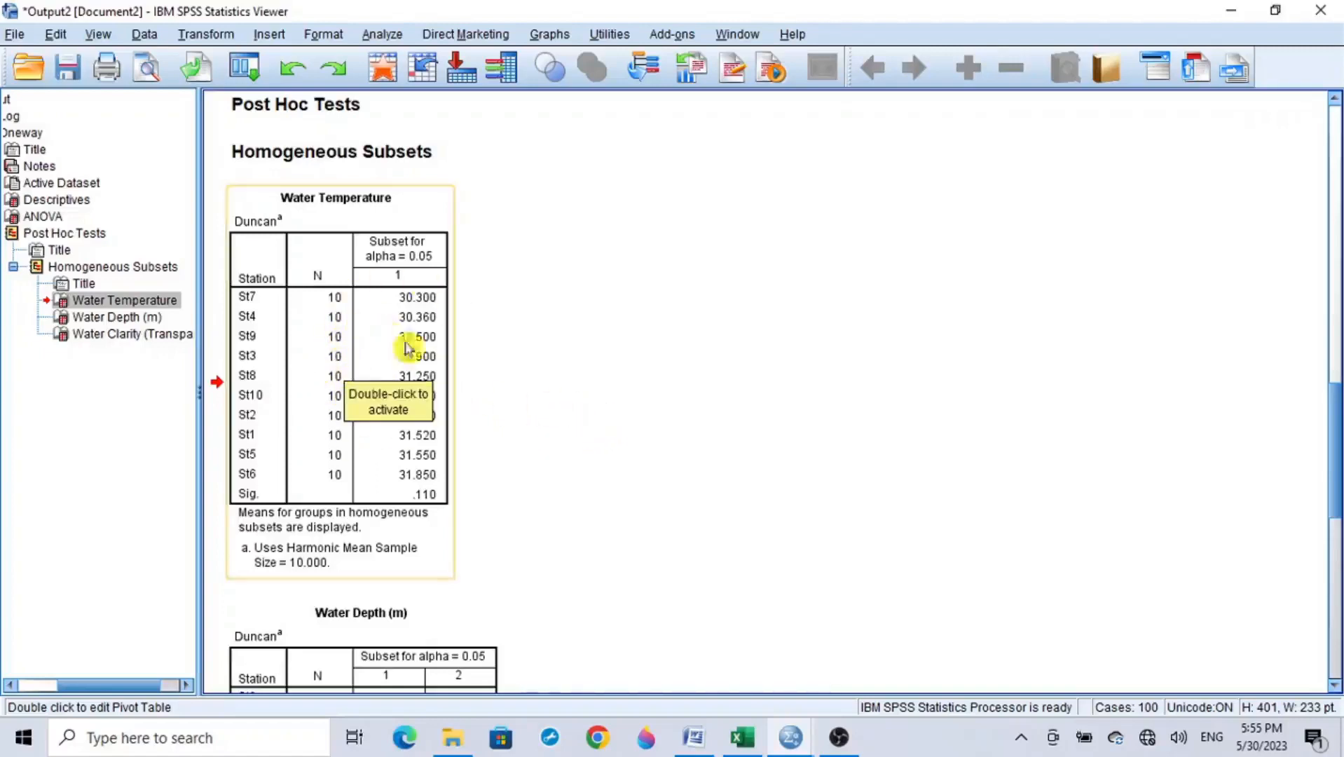
right_click(325, 341)
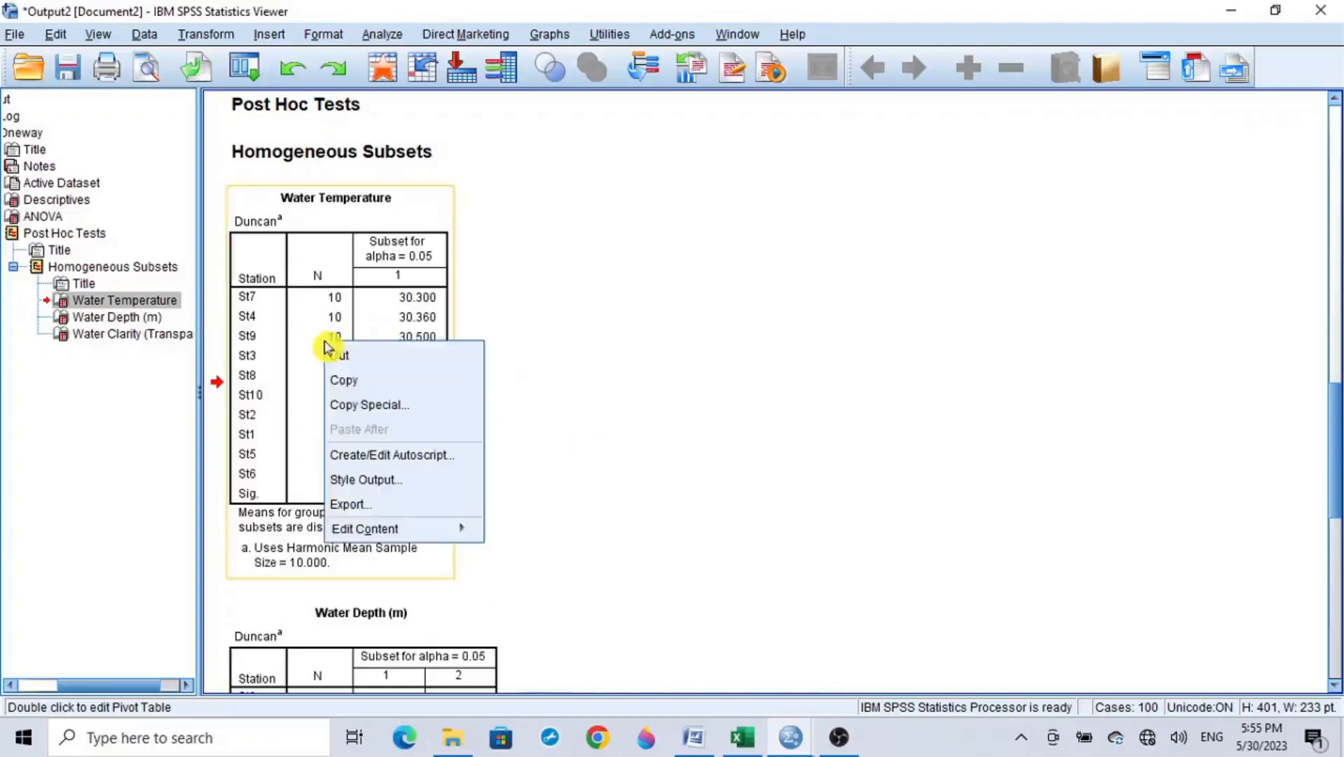
left_click(391, 388)
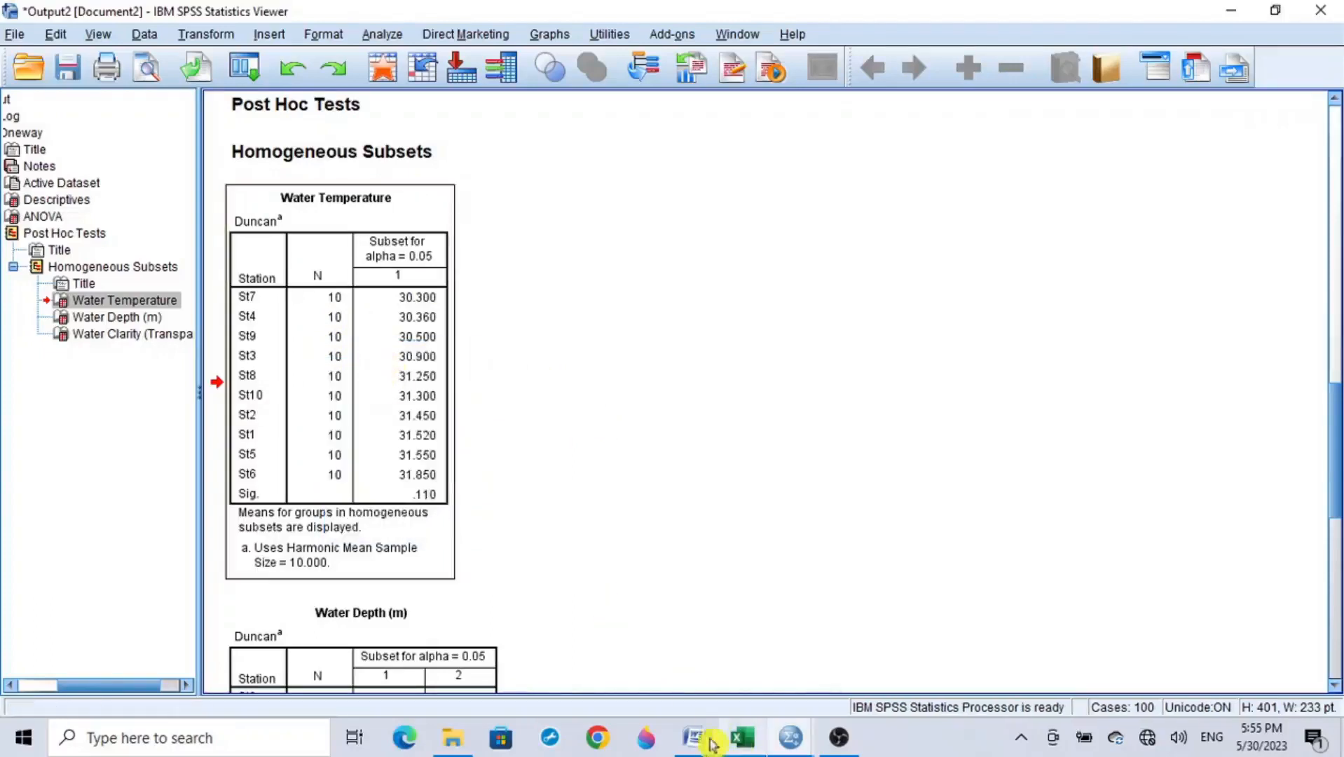
left_click(742, 738)
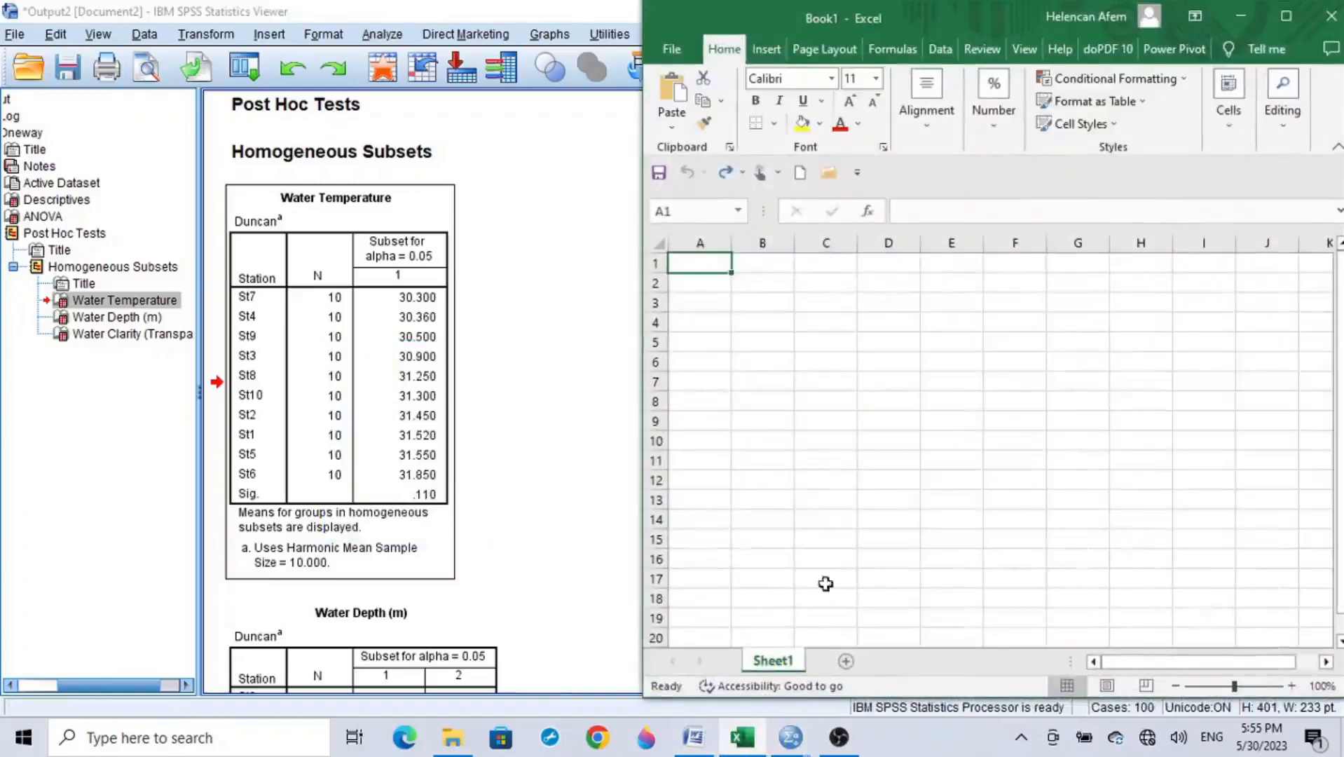
key("ctrl+v")
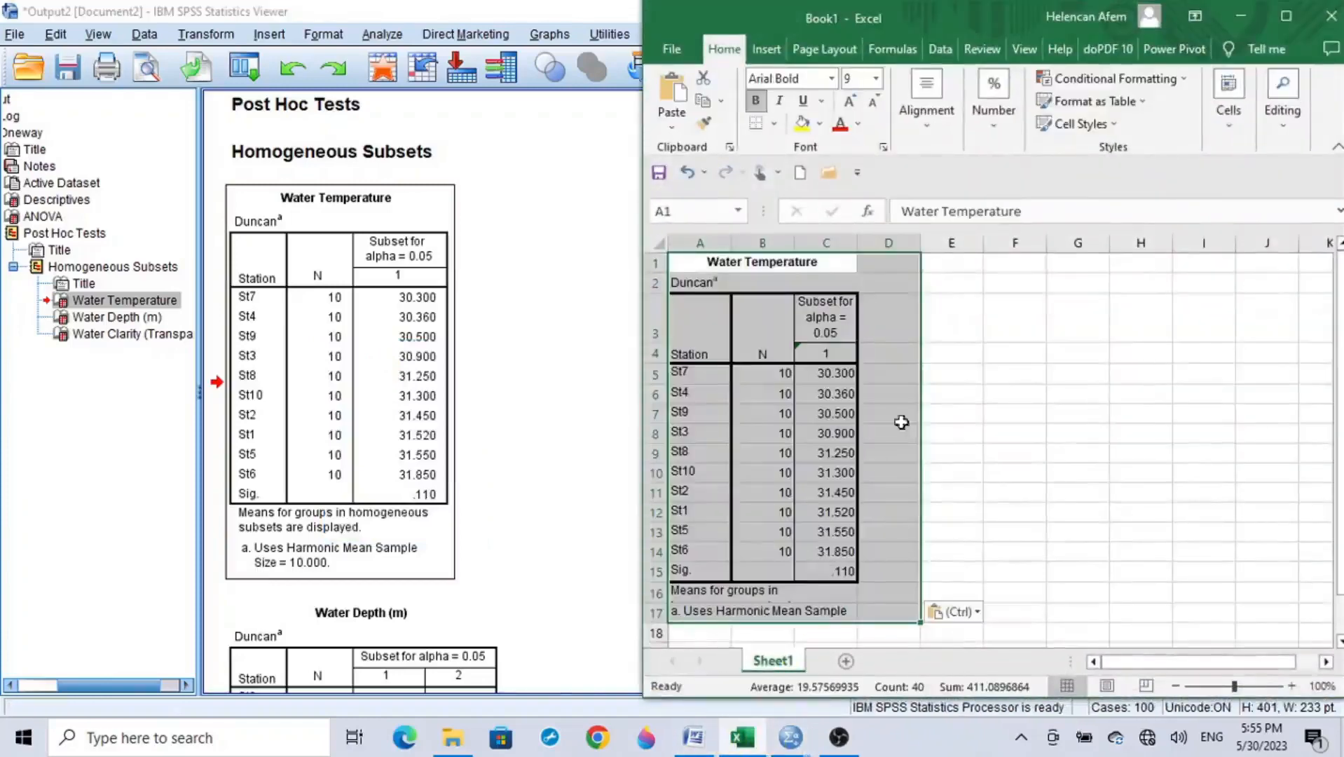
left_click(943, 357)
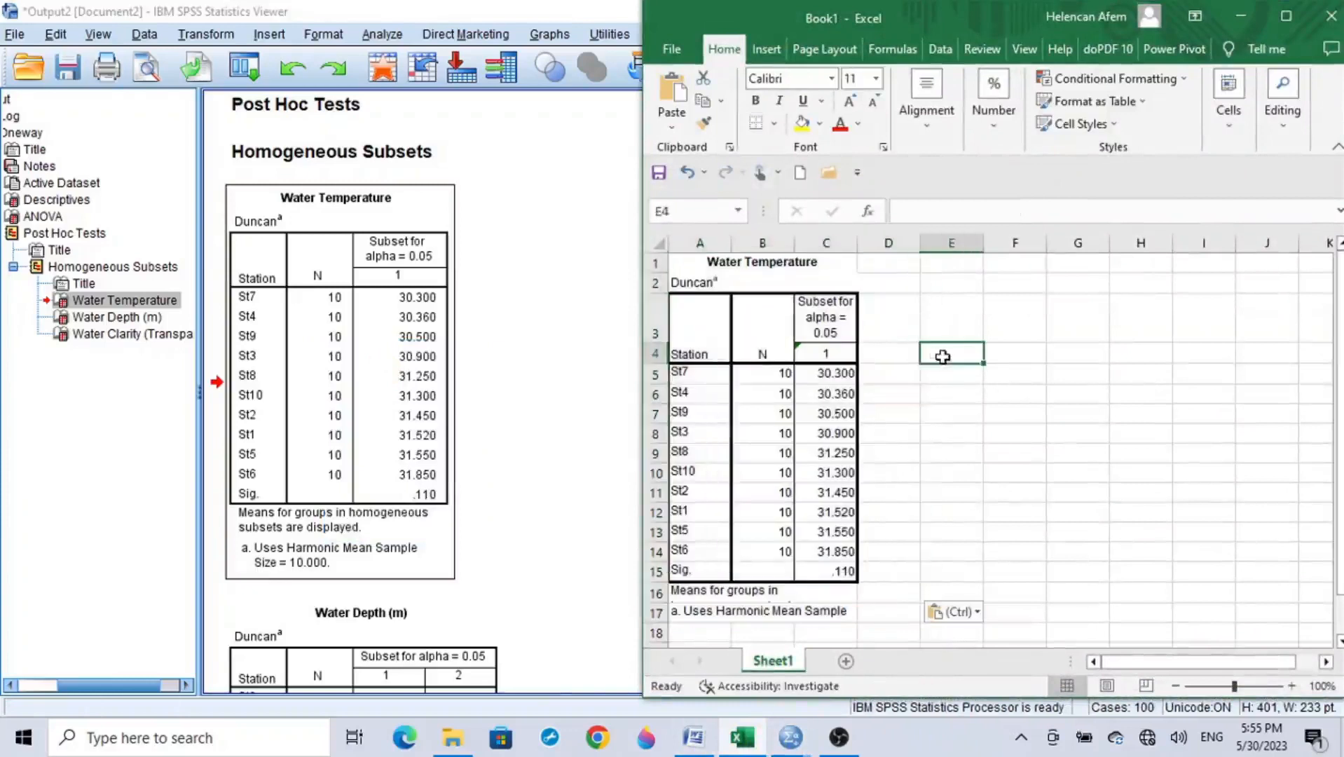
Step: Centre the contents of cells D4:D15 beside the pasted Water Temperature table
left_click_drag(898, 353, 886, 566)
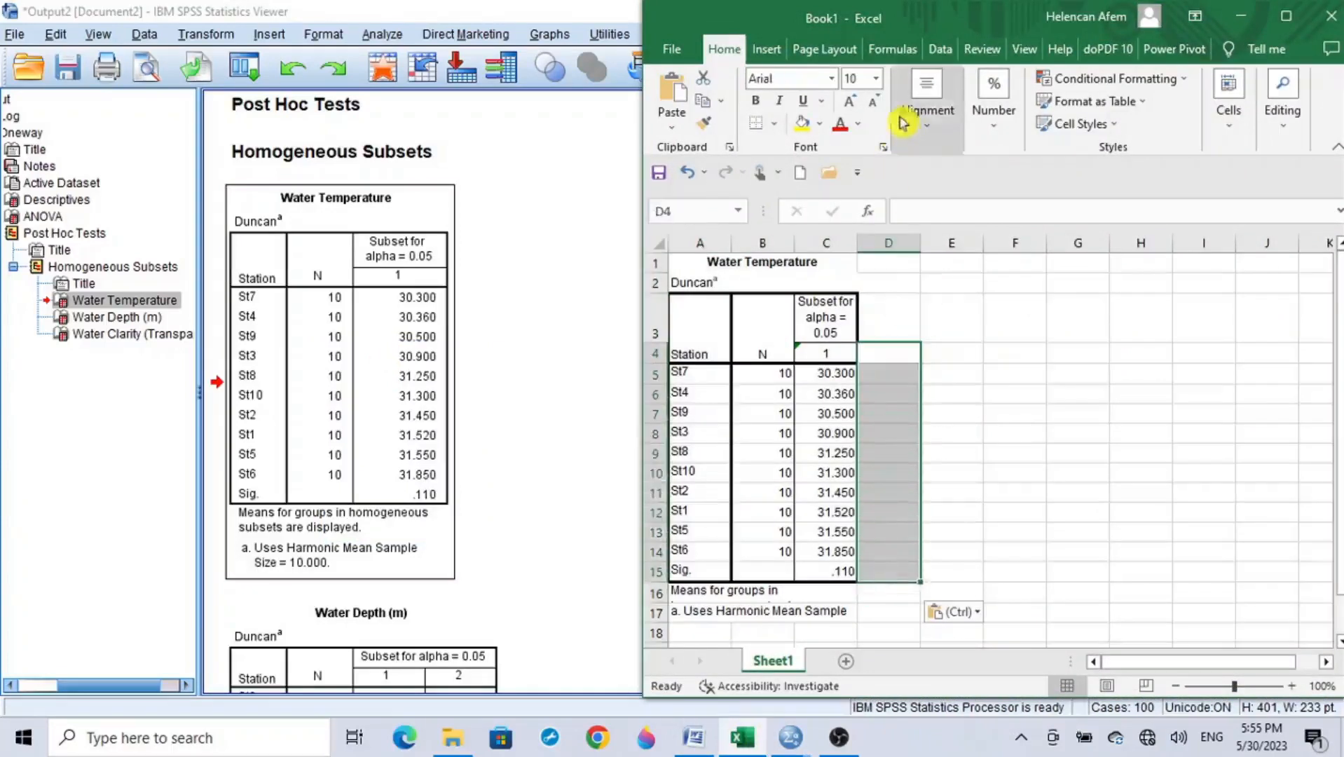
left_click(929, 86)
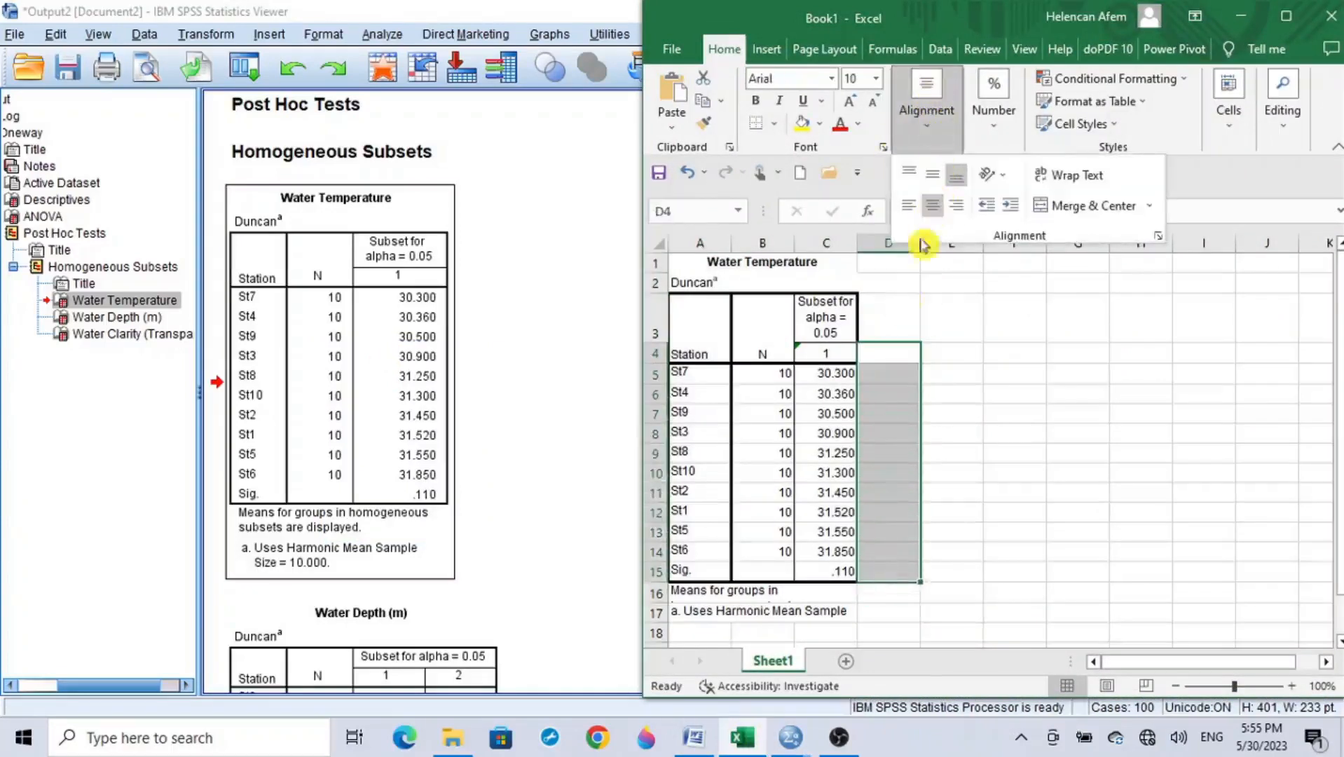
left_click(890, 370)
left_click(888, 372)
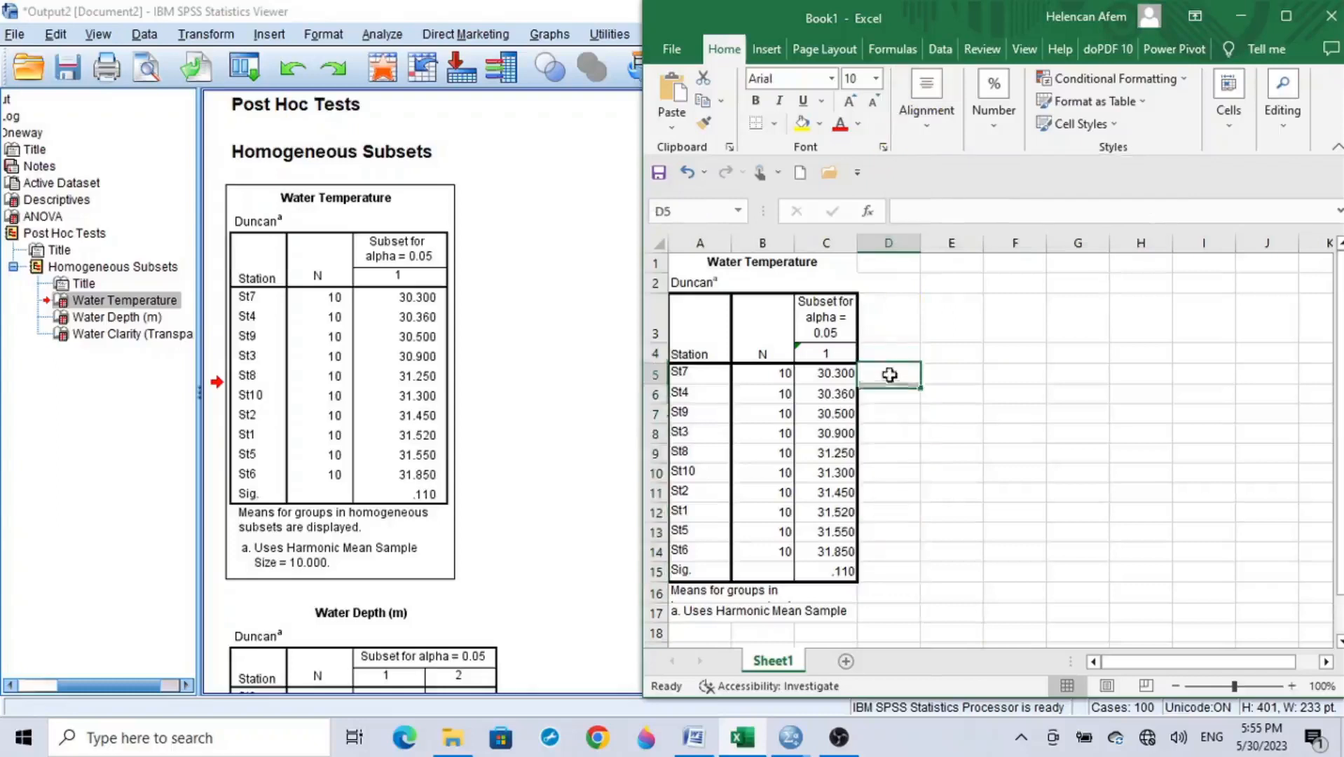
Step: Replace the subset heading in C4 and all ten station means in C5:C14 with the letter a
left_click(827, 353)
type("a")
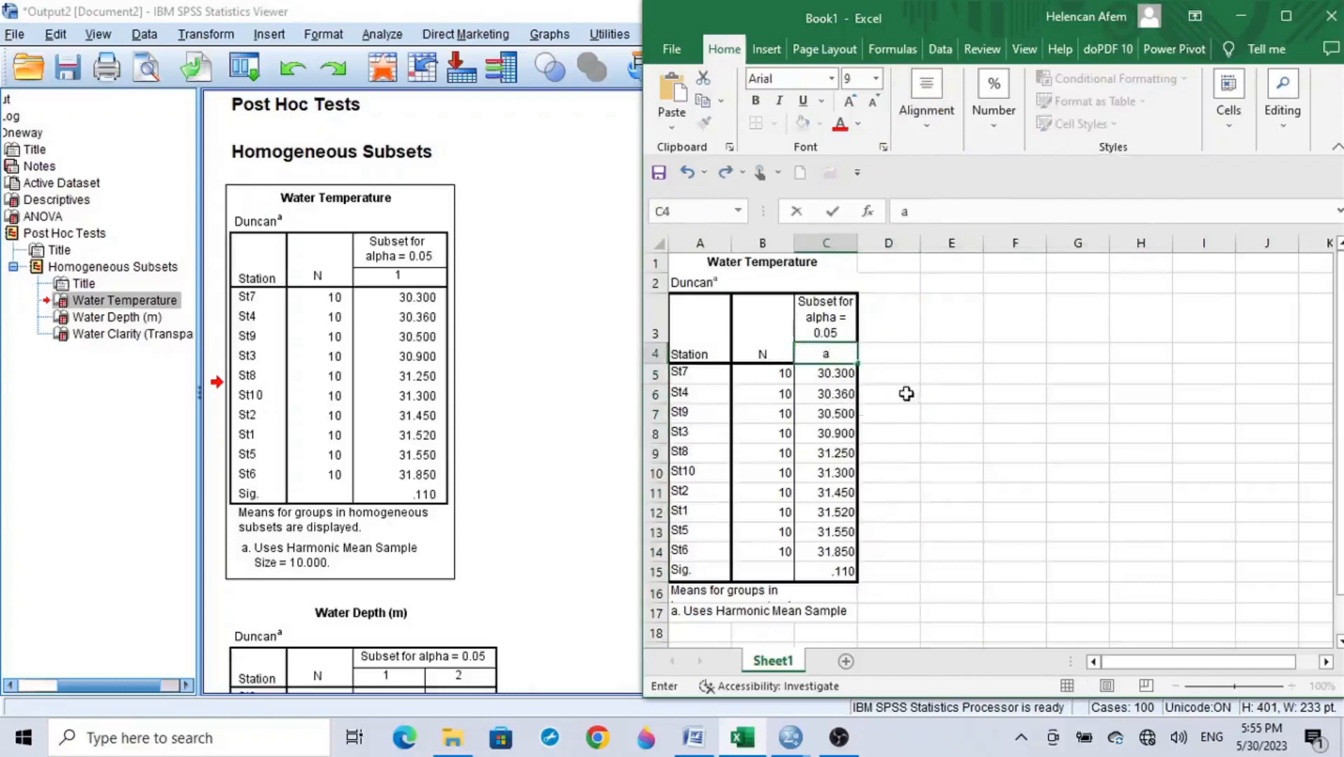
left_click(836, 373)
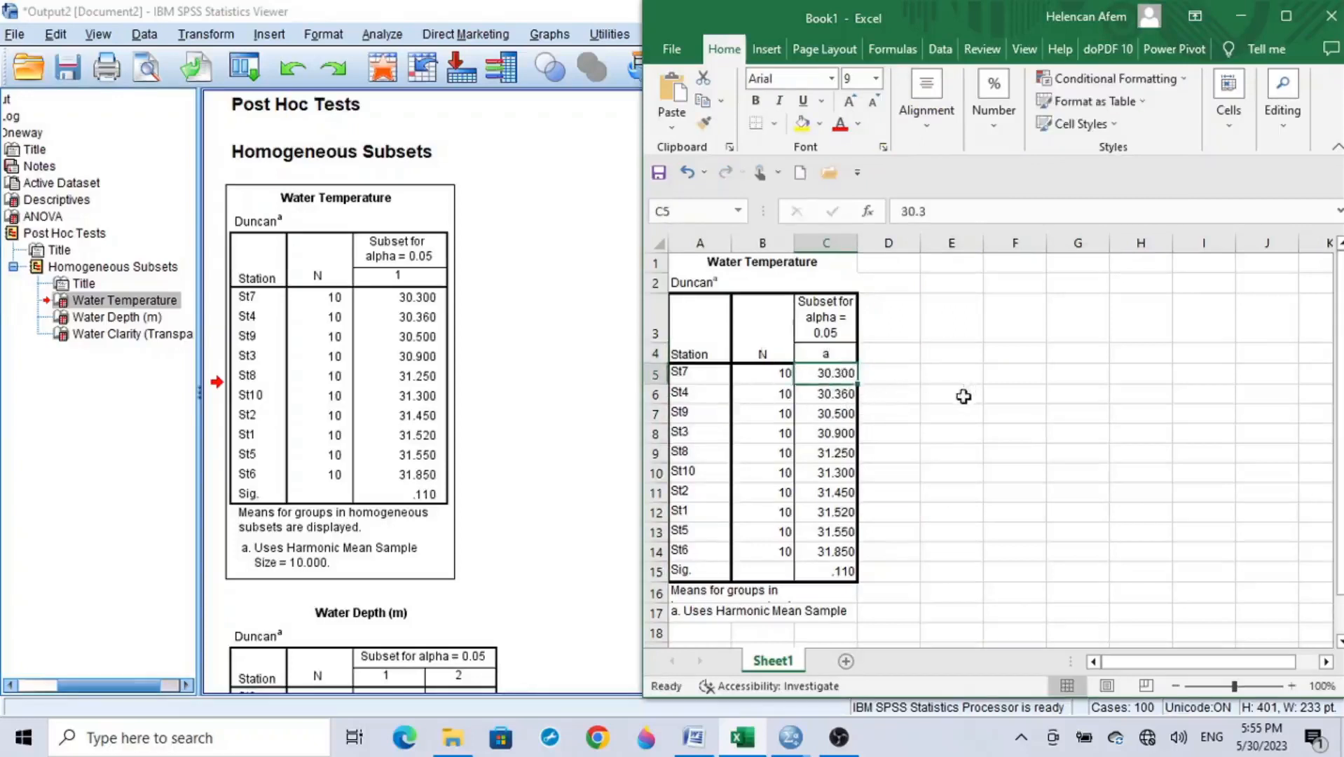
type("a")
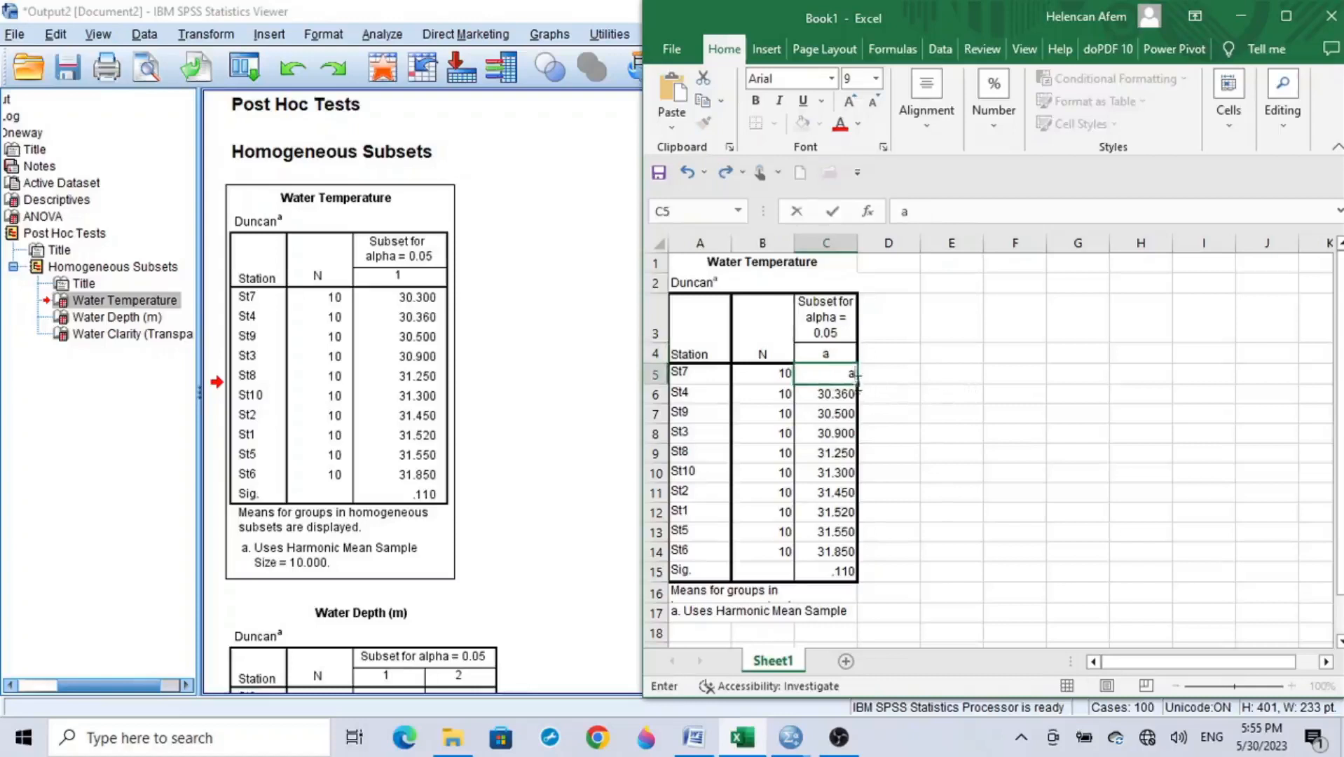
left_click_drag(856, 384, 855, 561)
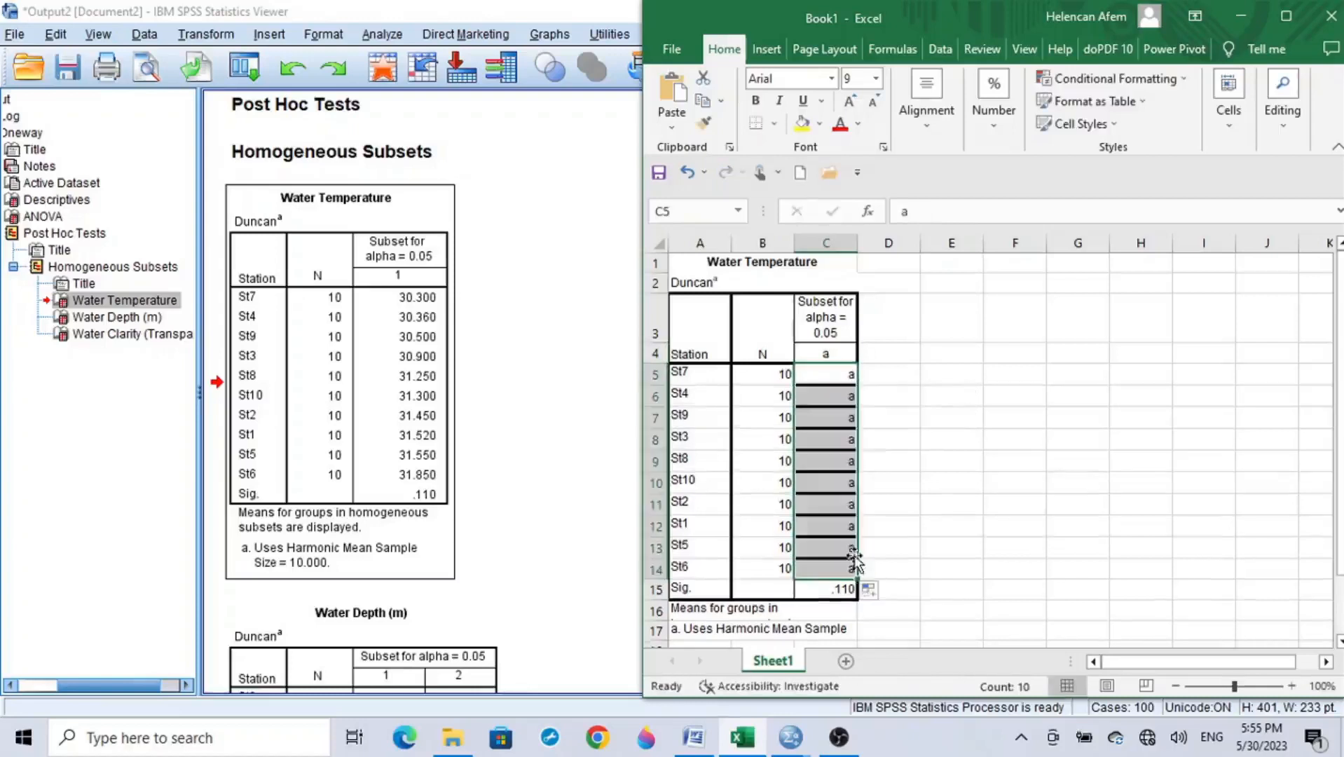
left_click(899, 534)
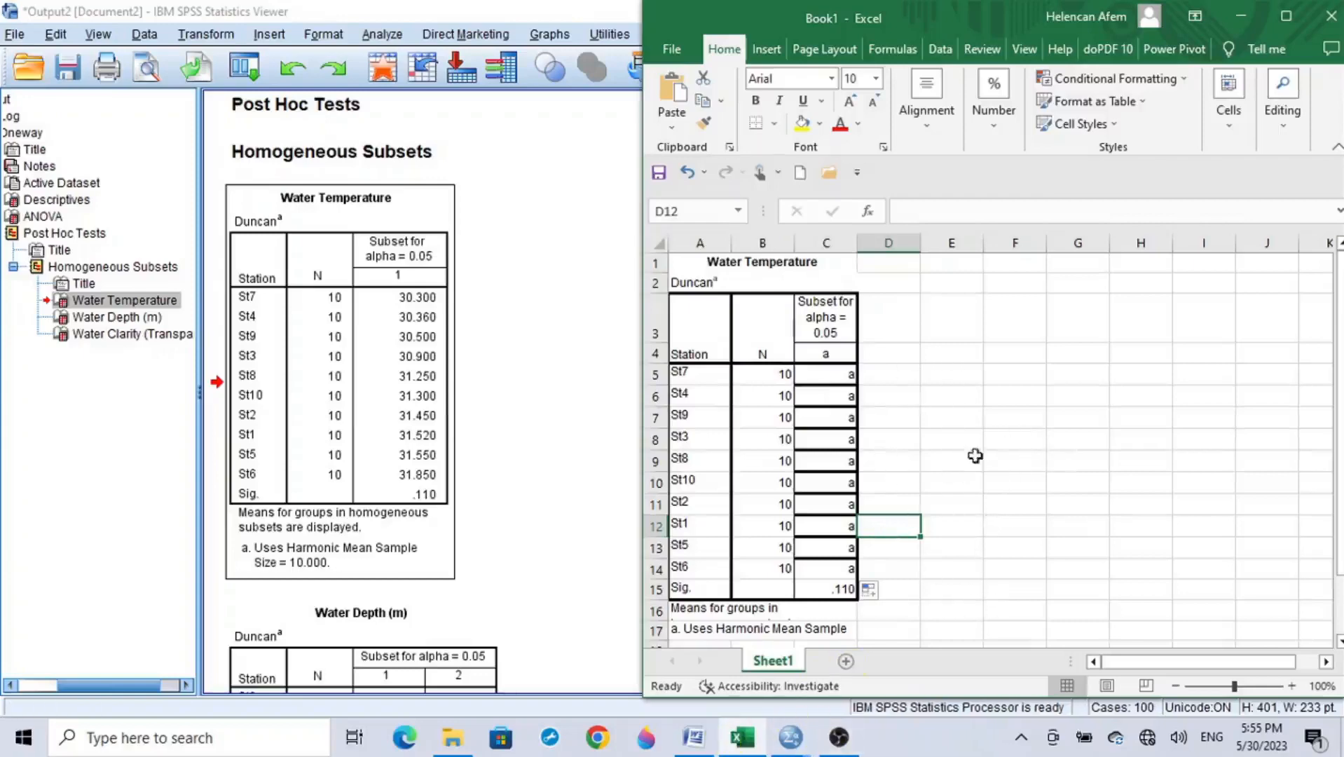
Step: Switch to the MEAN TABLE document in Word and append the letter a to every Wtemp mean from St1 to St10
left_click(696, 735)
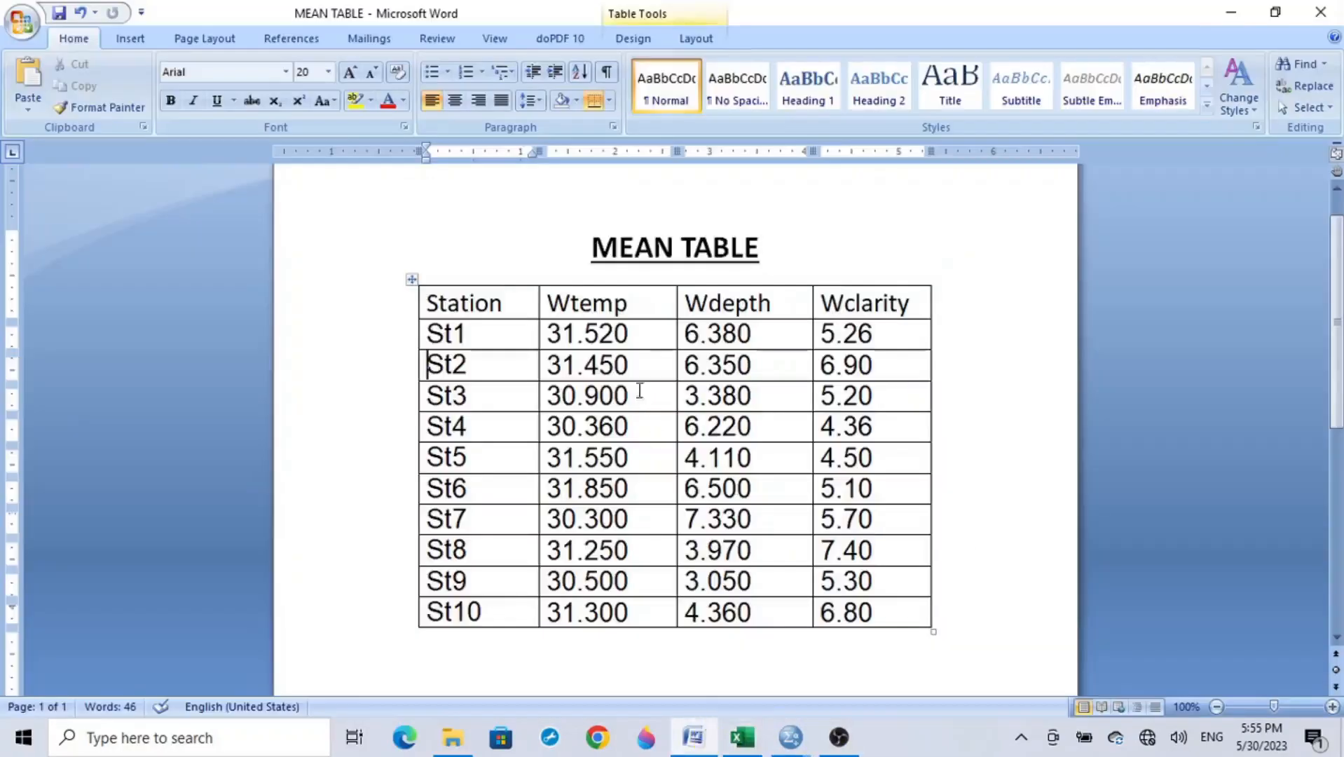
type("a")
key("Down")
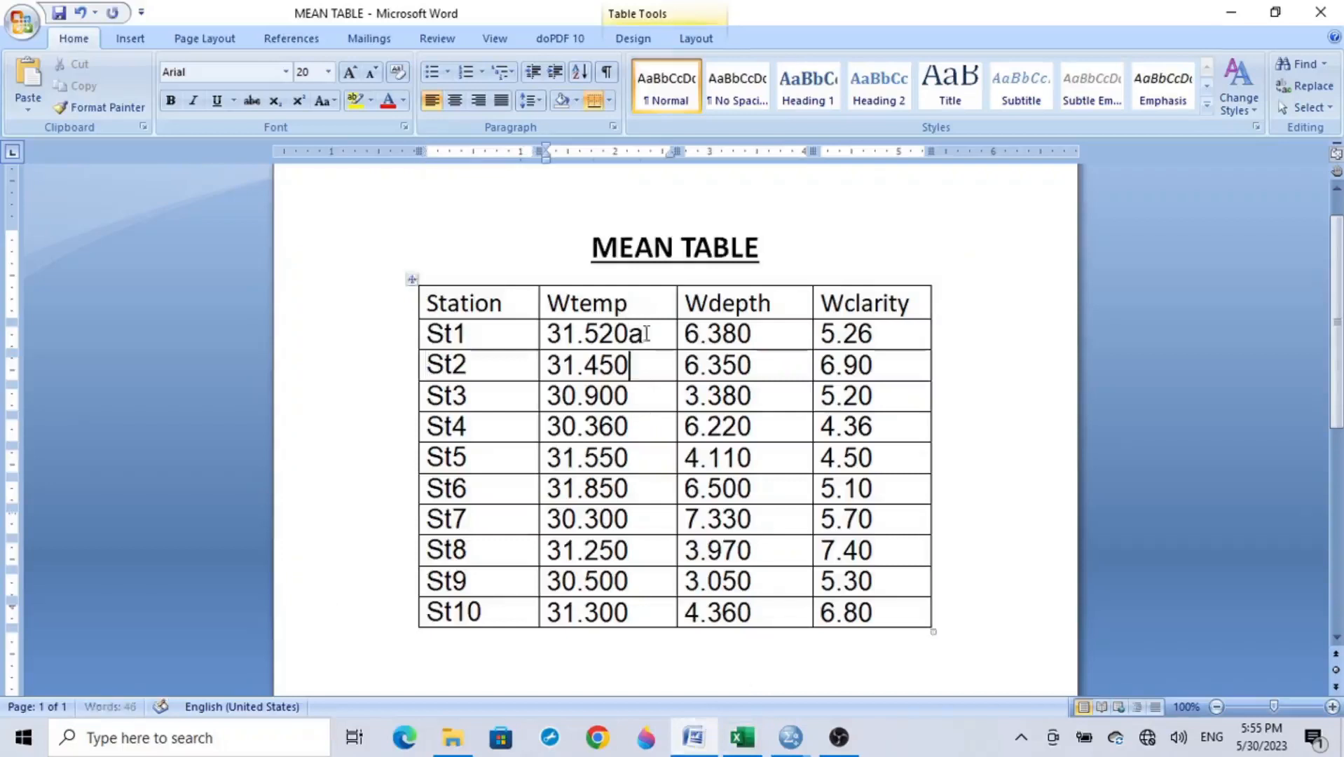
type("a")
key("Down")
type("a")
key("Down")
key("a")
key("Down")
key("a")
key("Down")
key("a")
key("Down")
key("a")
key("Down")
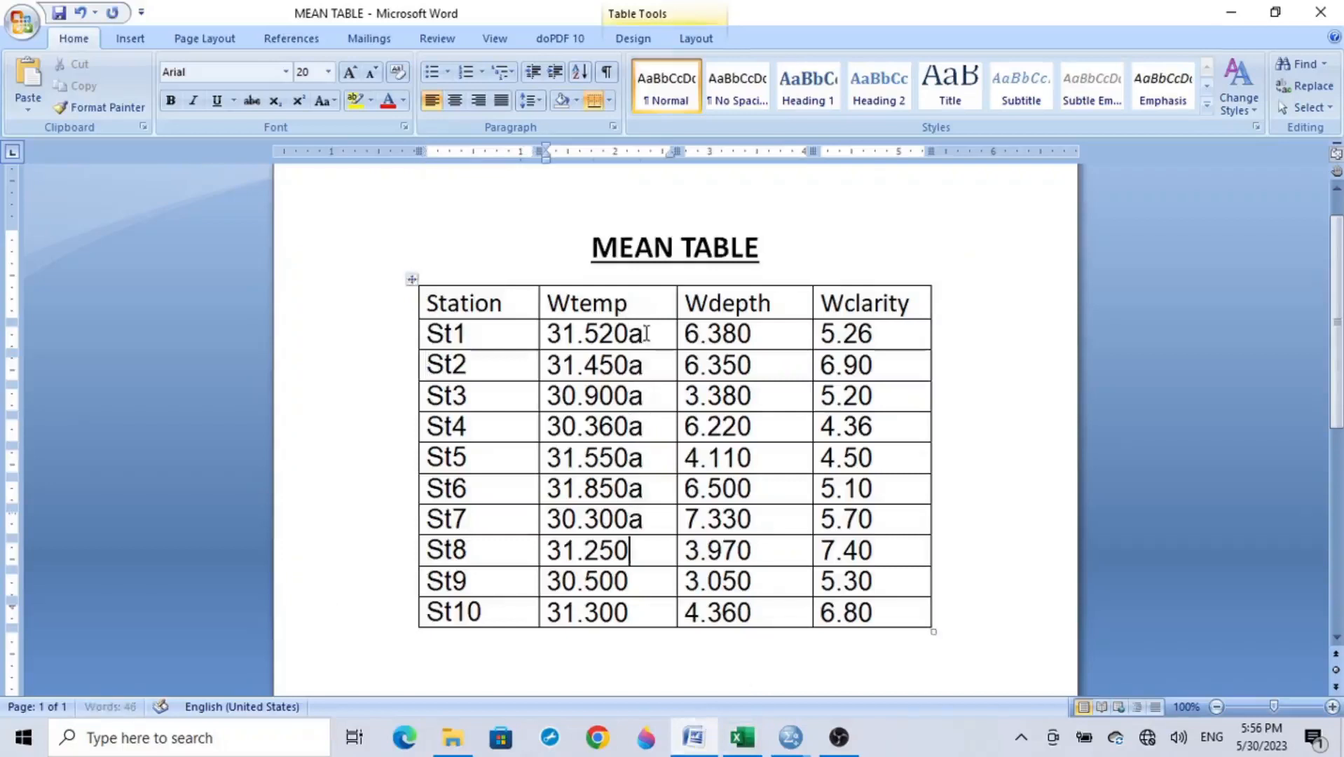
key("a")
key("Down")
type("a")
key("Down")
type("a")
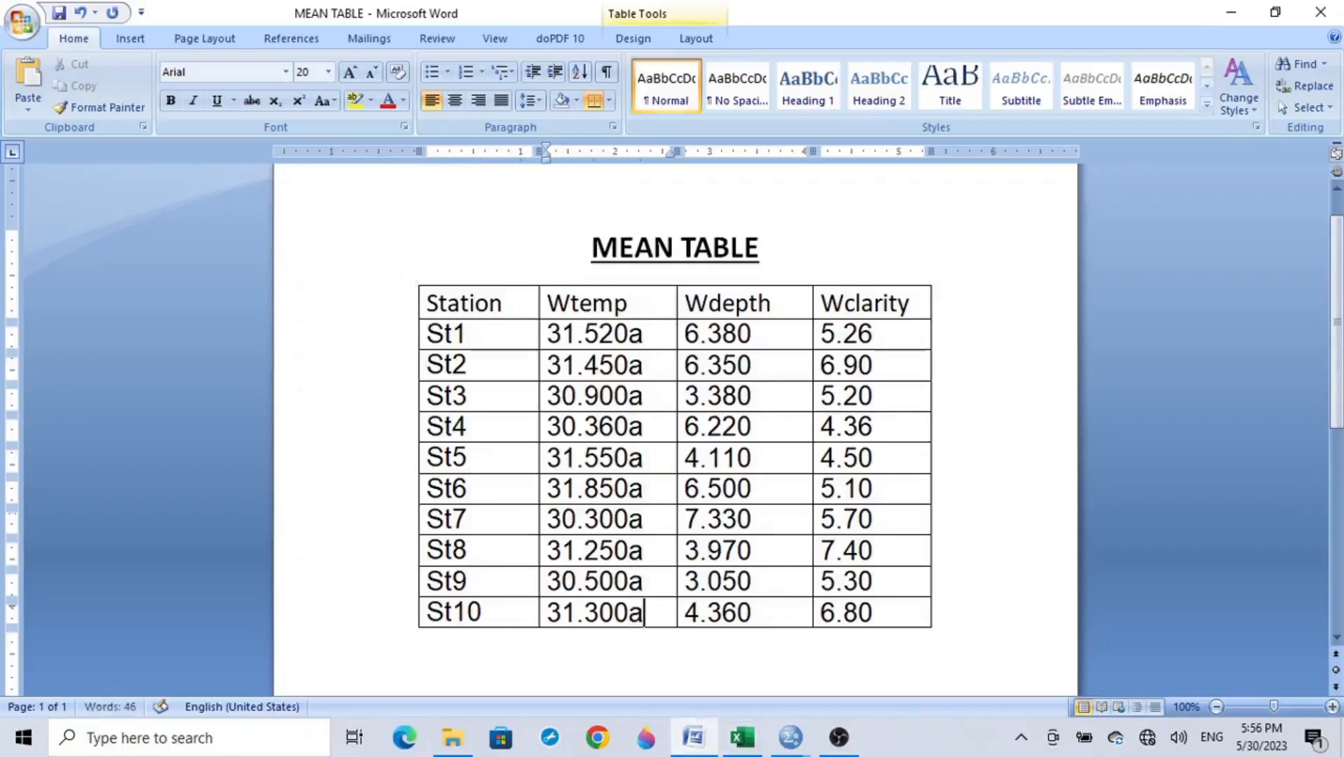
Step: Format the letter a after each of the ten Wtemp means as superscript
left_click(645, 334)
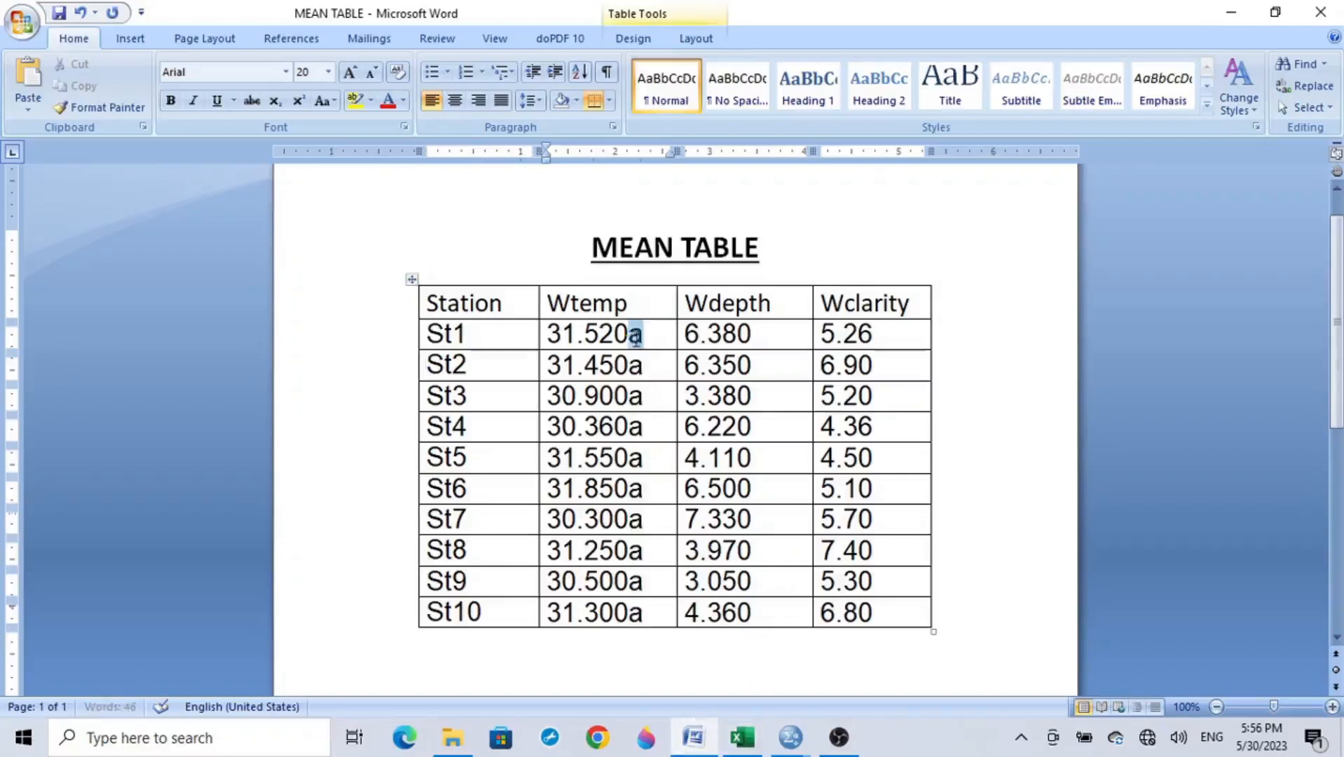
left_click(651, 366, "ctrl")
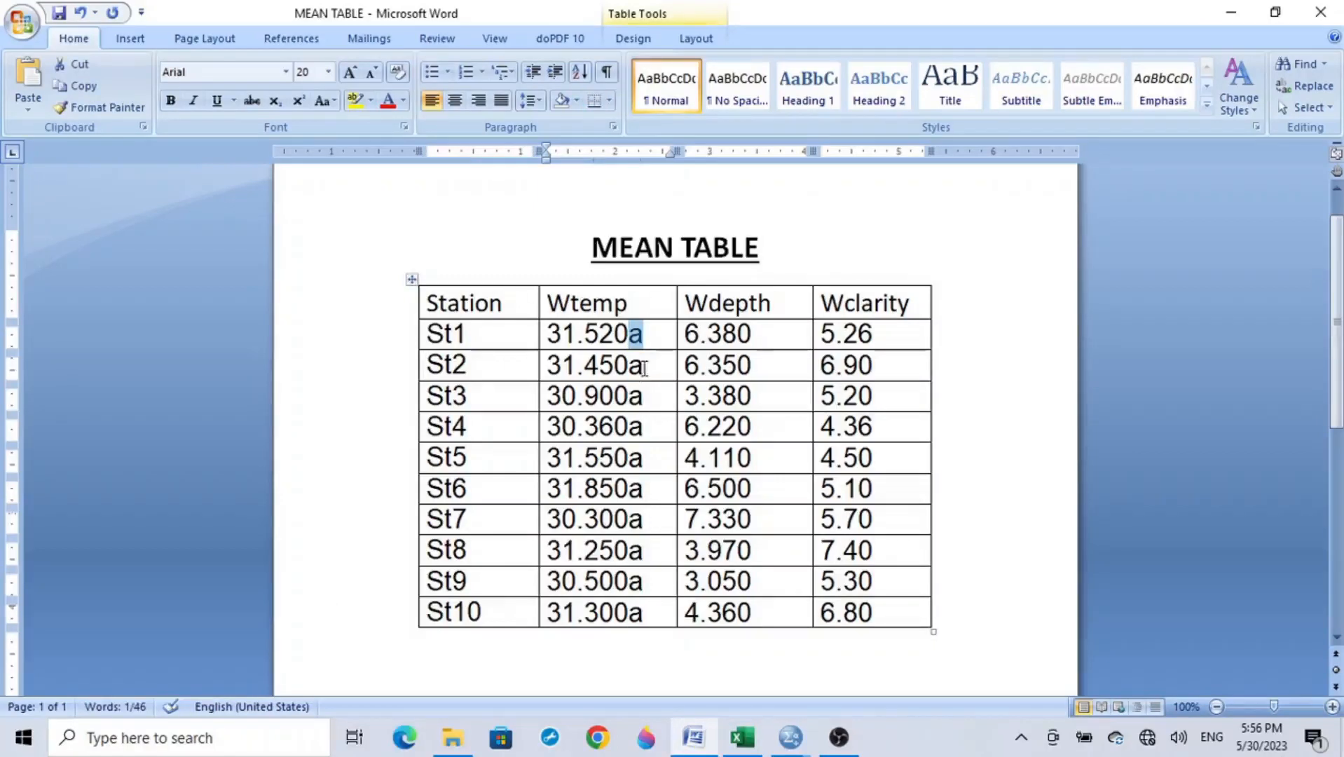
left_click_drag(647, 366, 635, 369)
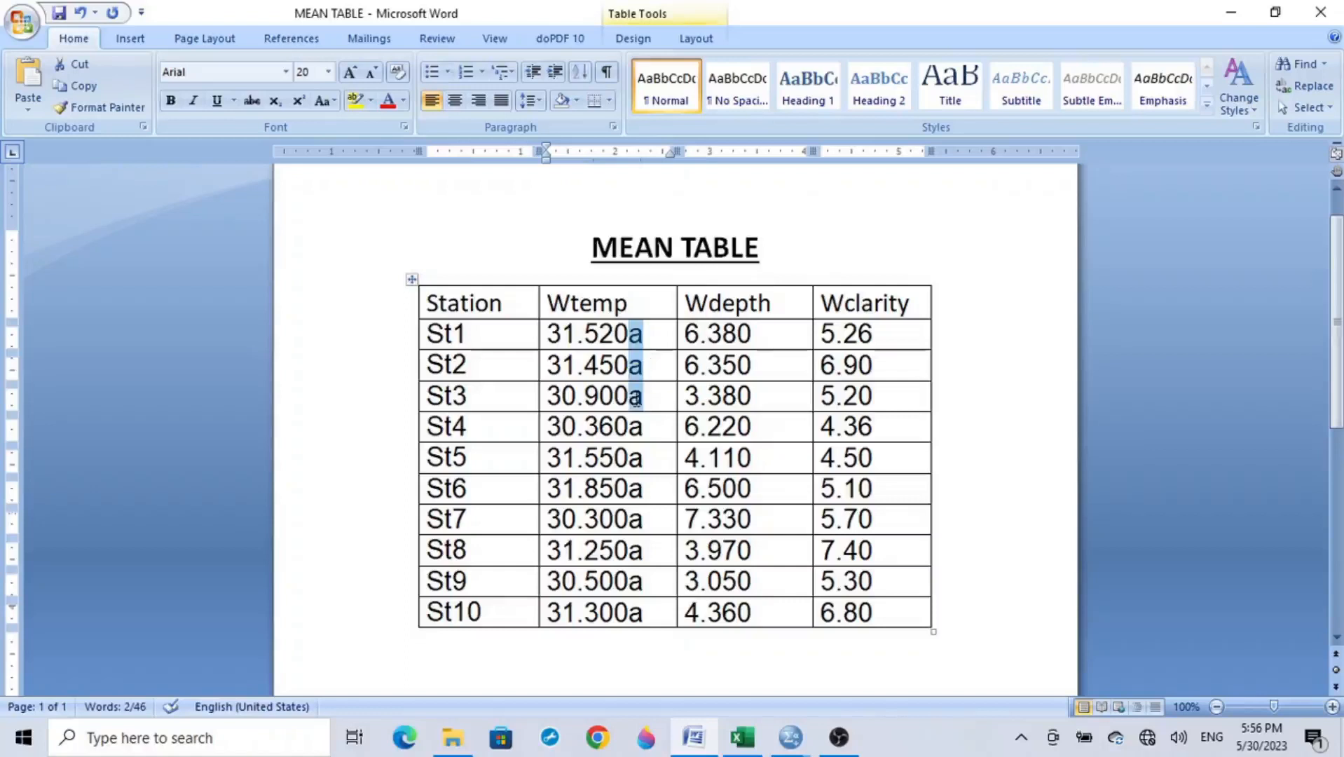
left_click_drag(642, 458, 636, 589)
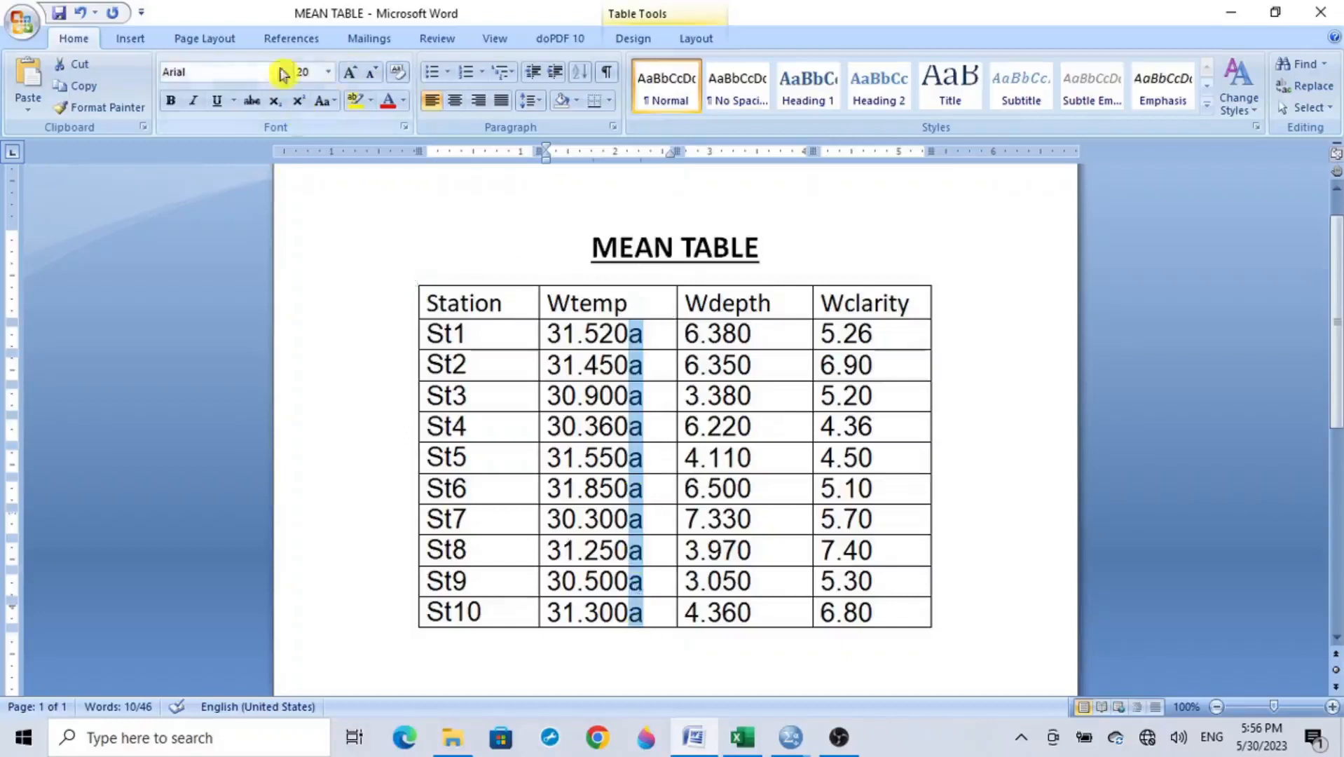
left_click(300, 105)
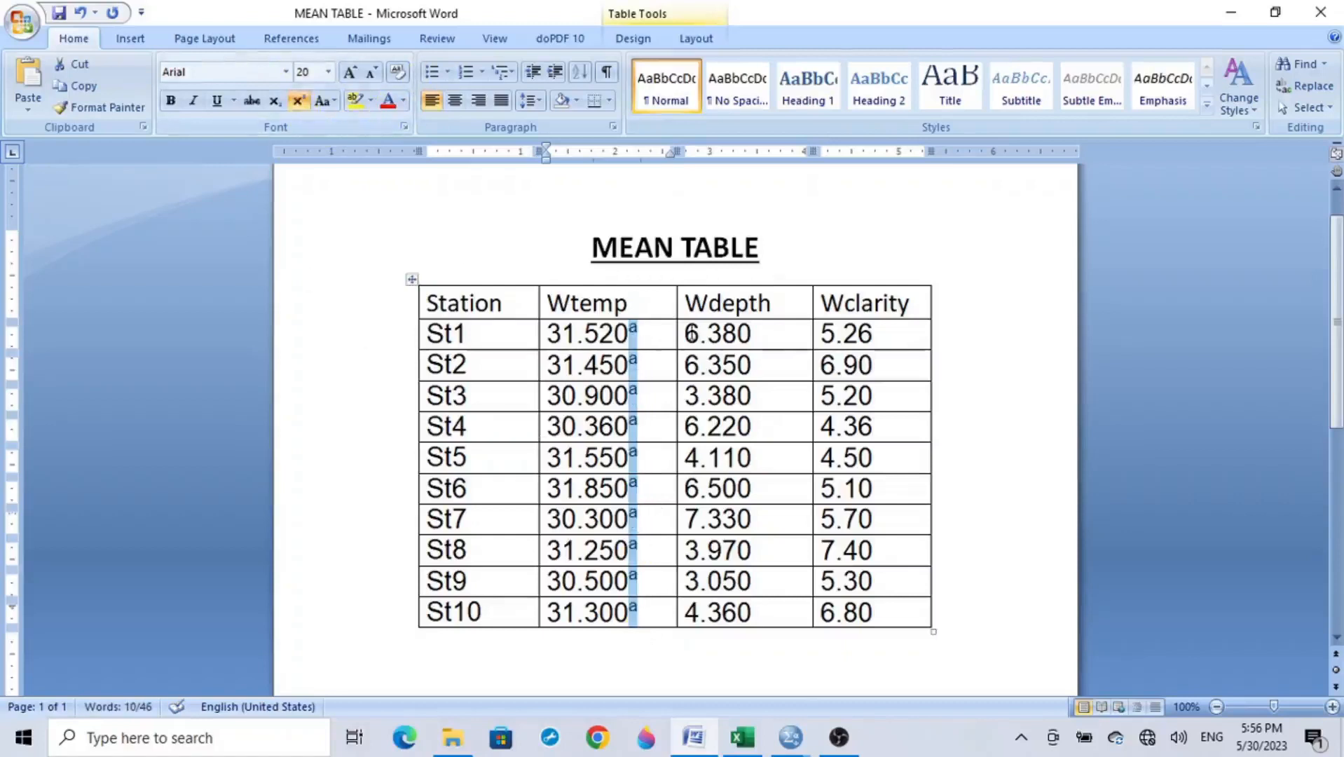
left_click(644, 333)
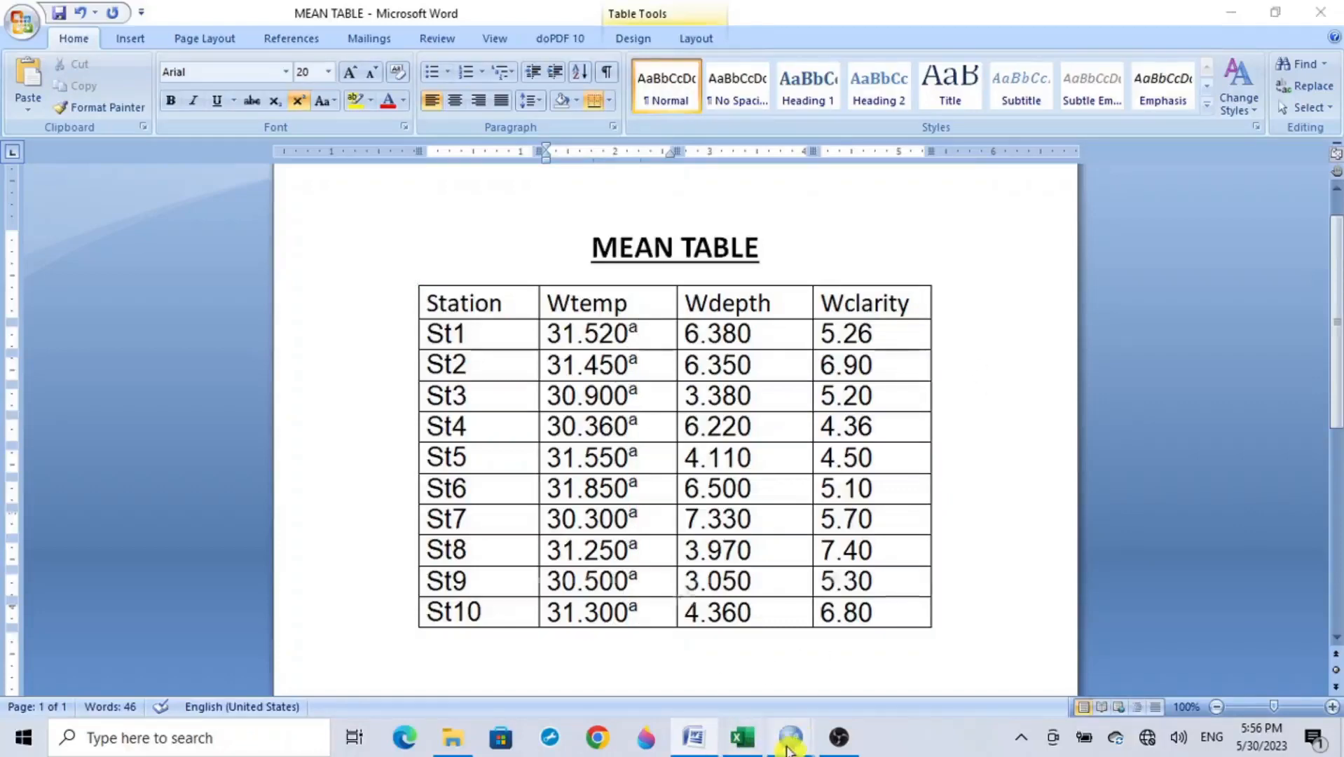
Step: Return to the SPSS output viewer, examine the Water Depth (m) homogeneous subsets and copy that table
mouse_move(787, 750)
left_click(786, 678)
scroll(639, 475, "down", 3)
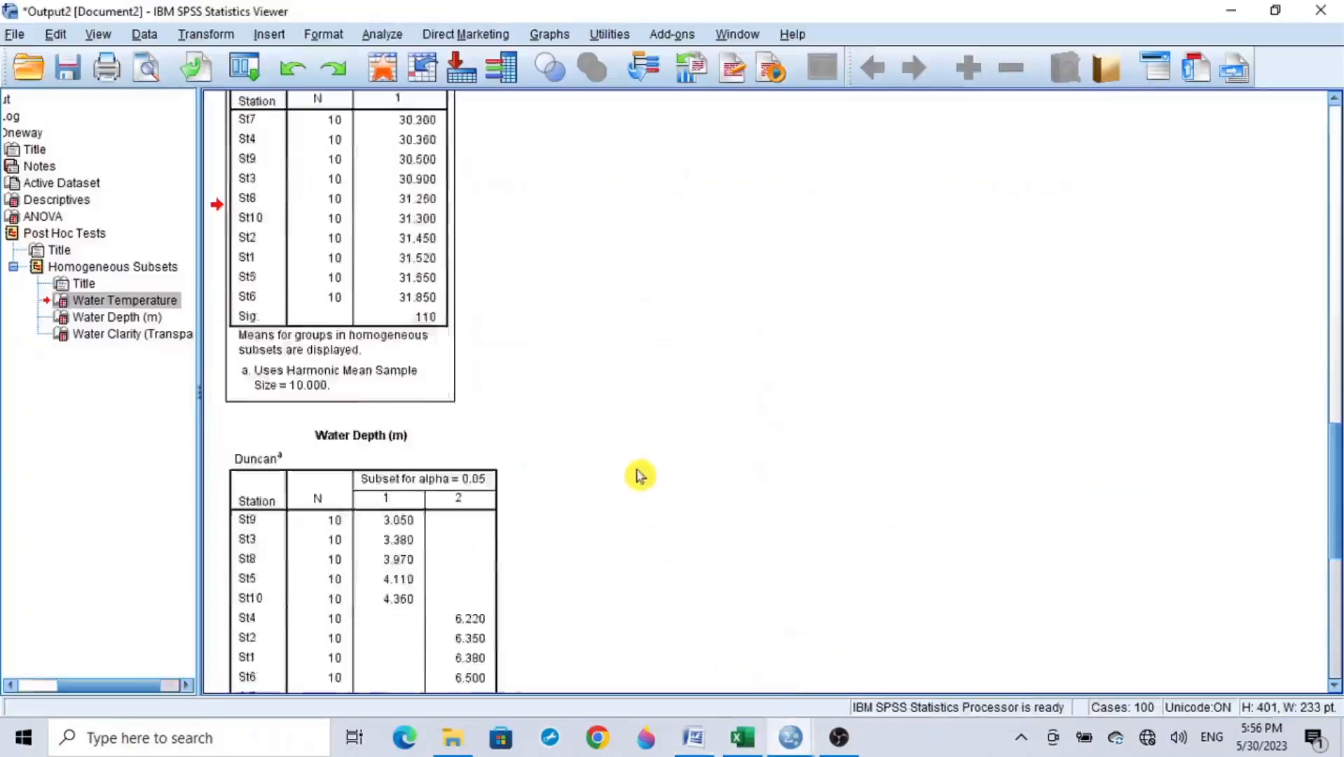
scroll(639, 475, "down", 5)
scroll(634, 455, "up", 2)
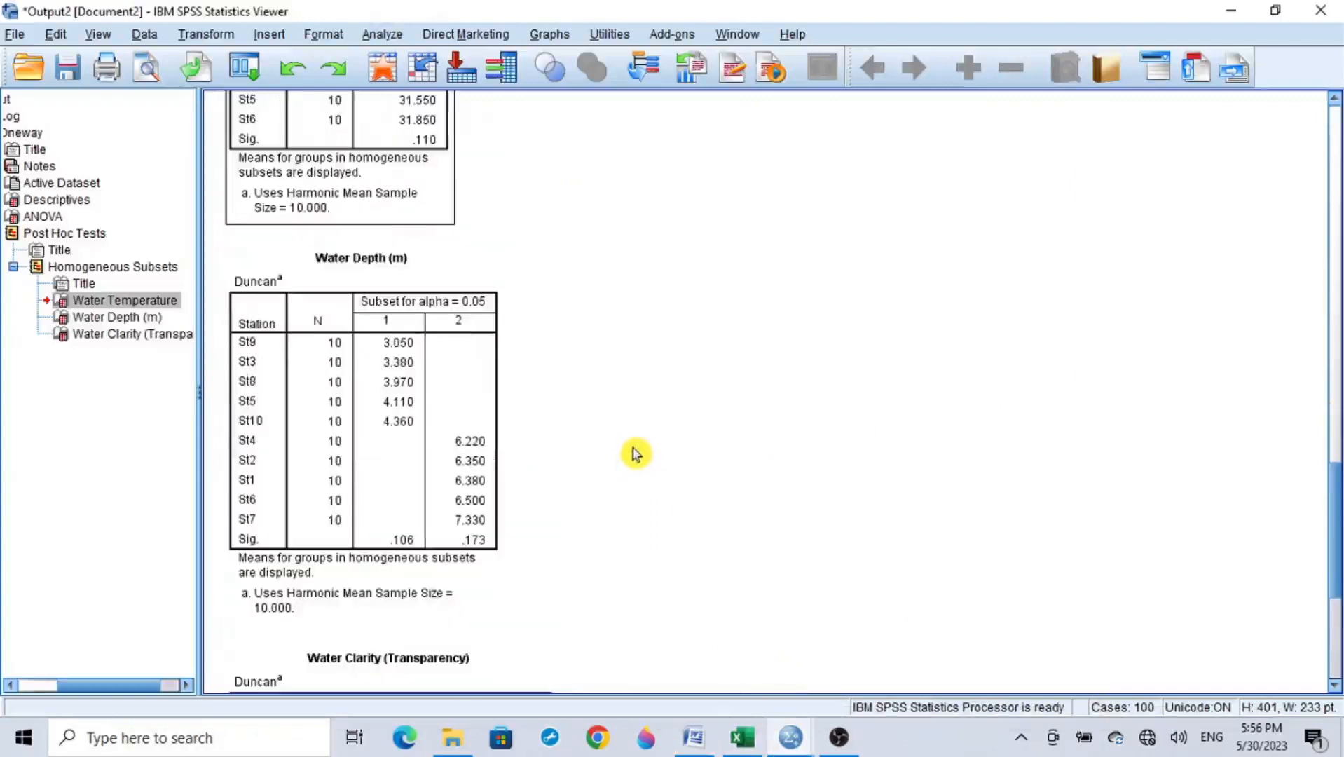
left_click_drag(1337, 535, 1340, 563)
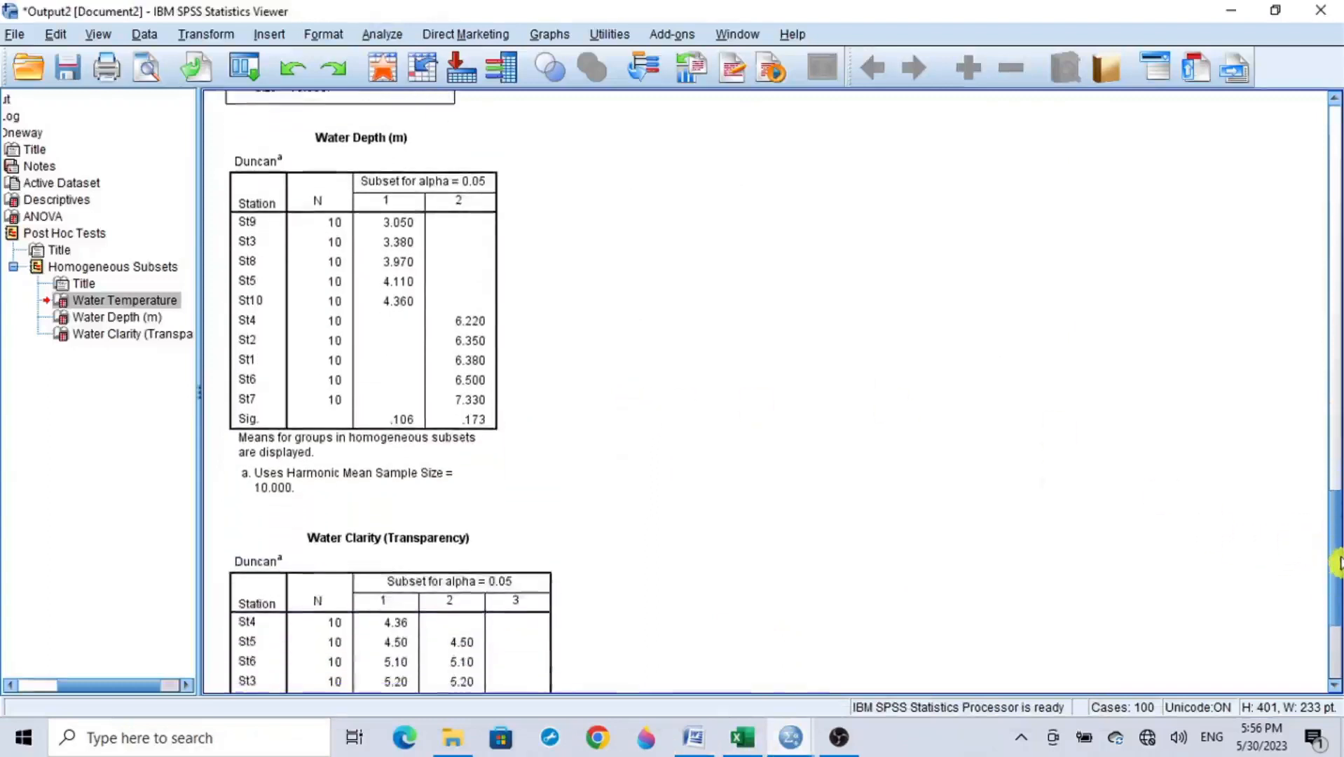
left_click(418, 302)
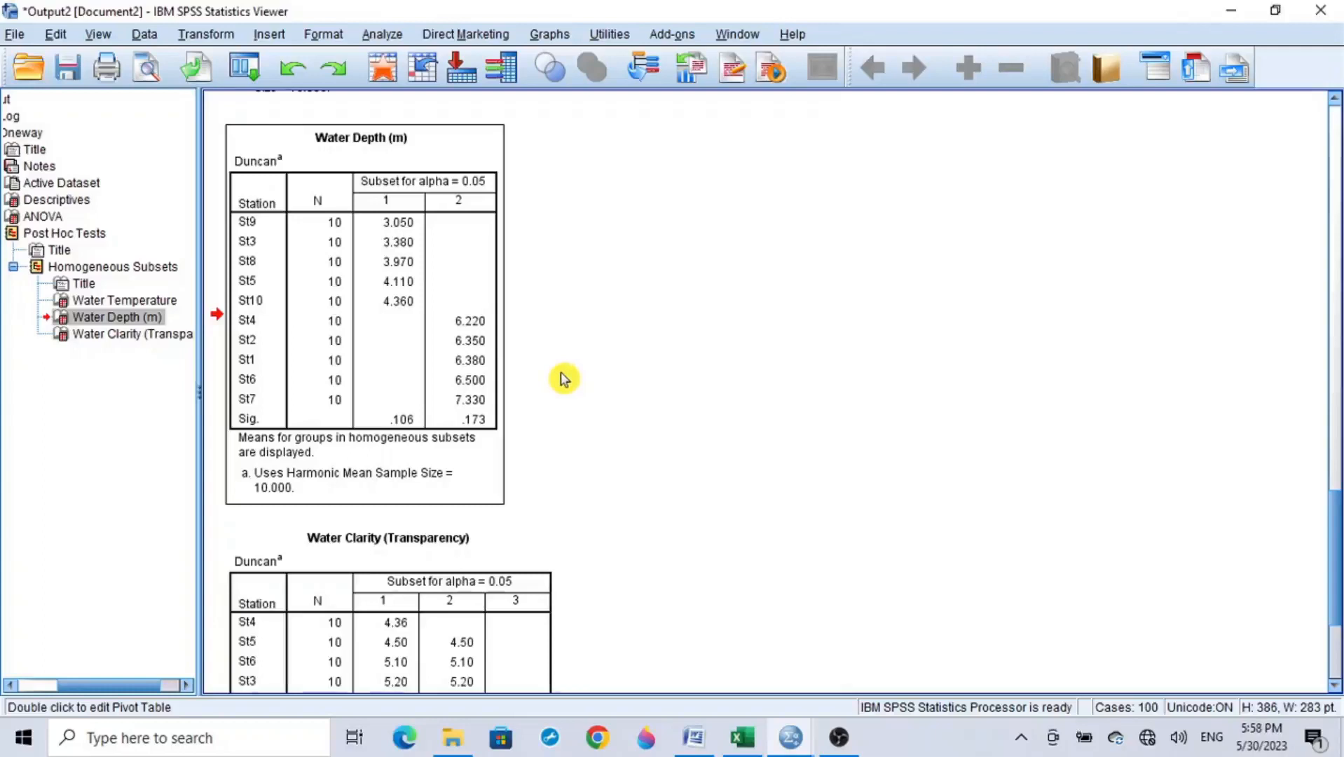
right_click(373, 277)
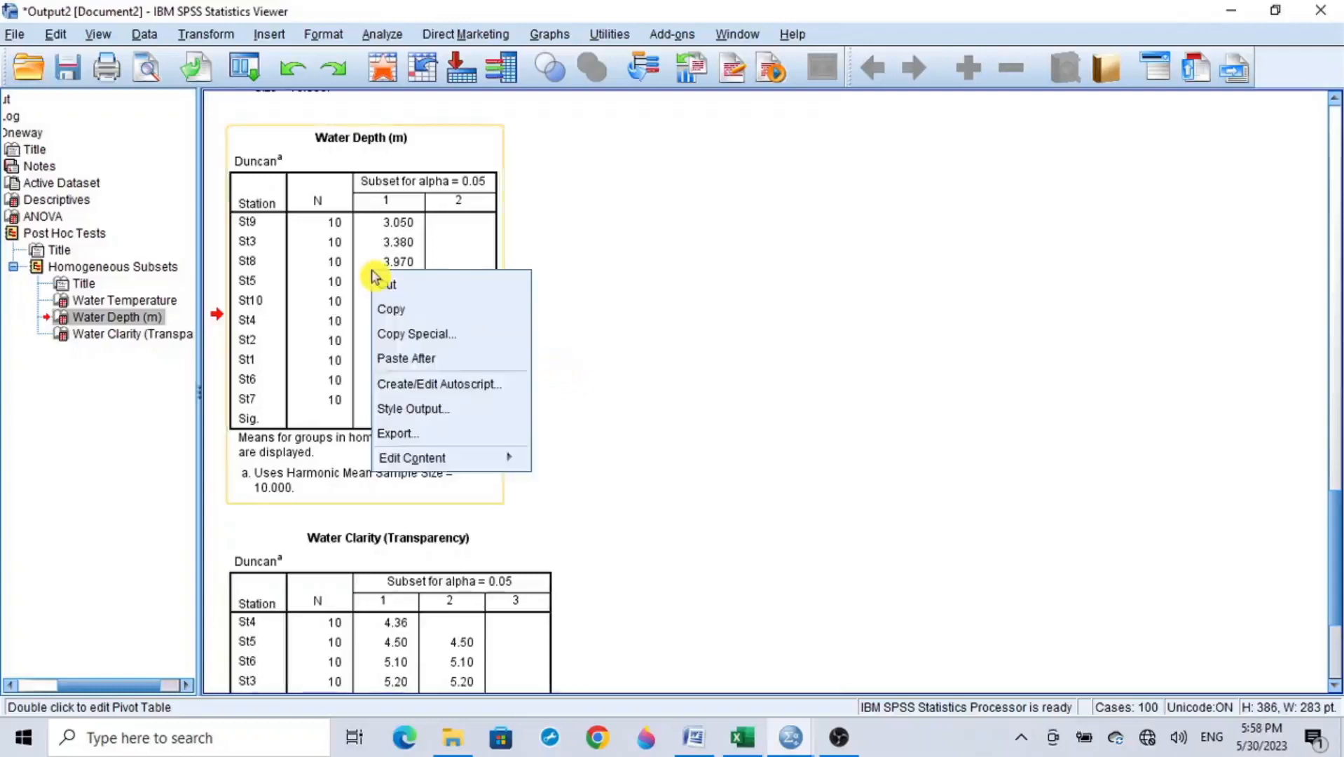
left_click(434, 312)
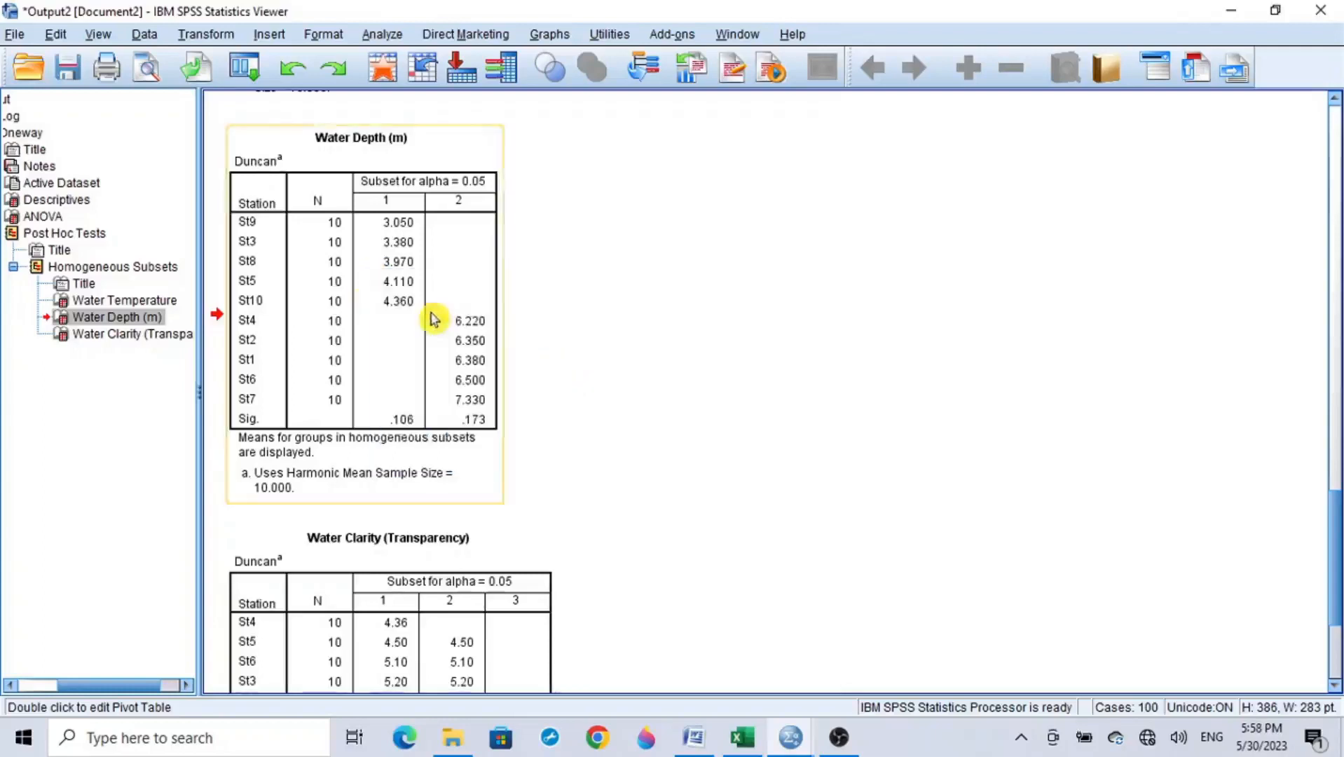
Step: Switch to the Excel workbook and paste the Water Depth (m) table starting at cell A23
left_click(742, 738)
scroll(871, 518, "down", 7)
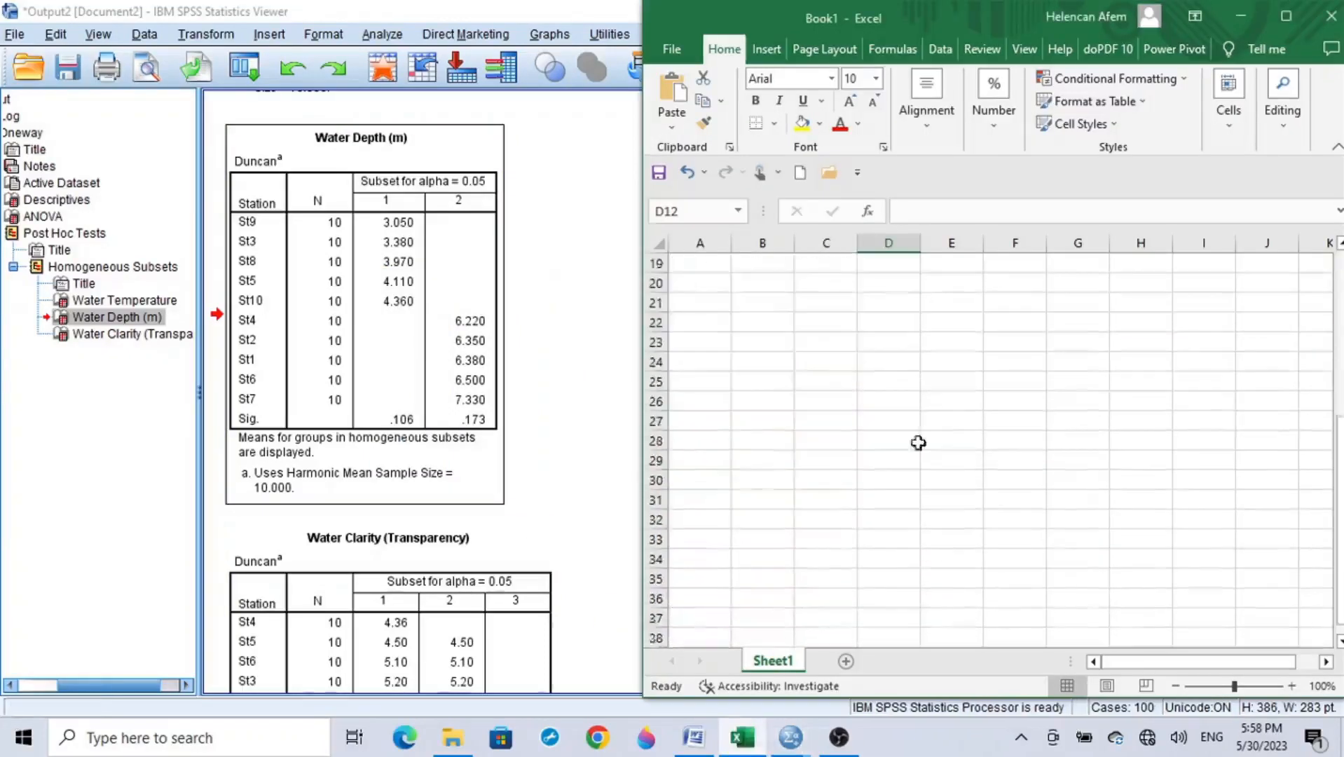
left_click(707, 287)
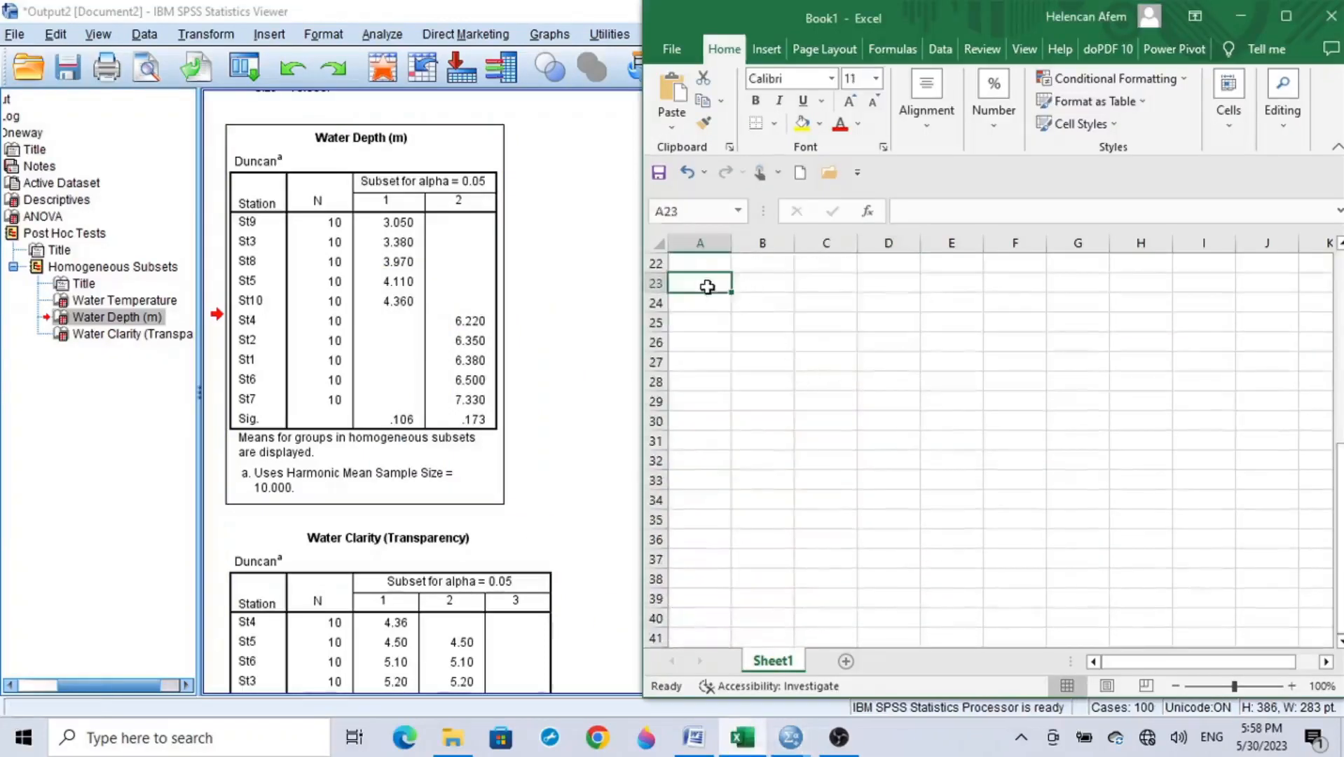
key("ctrl+v")
Step: Replace both subset headings of the Water Depth table, C26 and D26, with the letter a
left_click(821, 348)
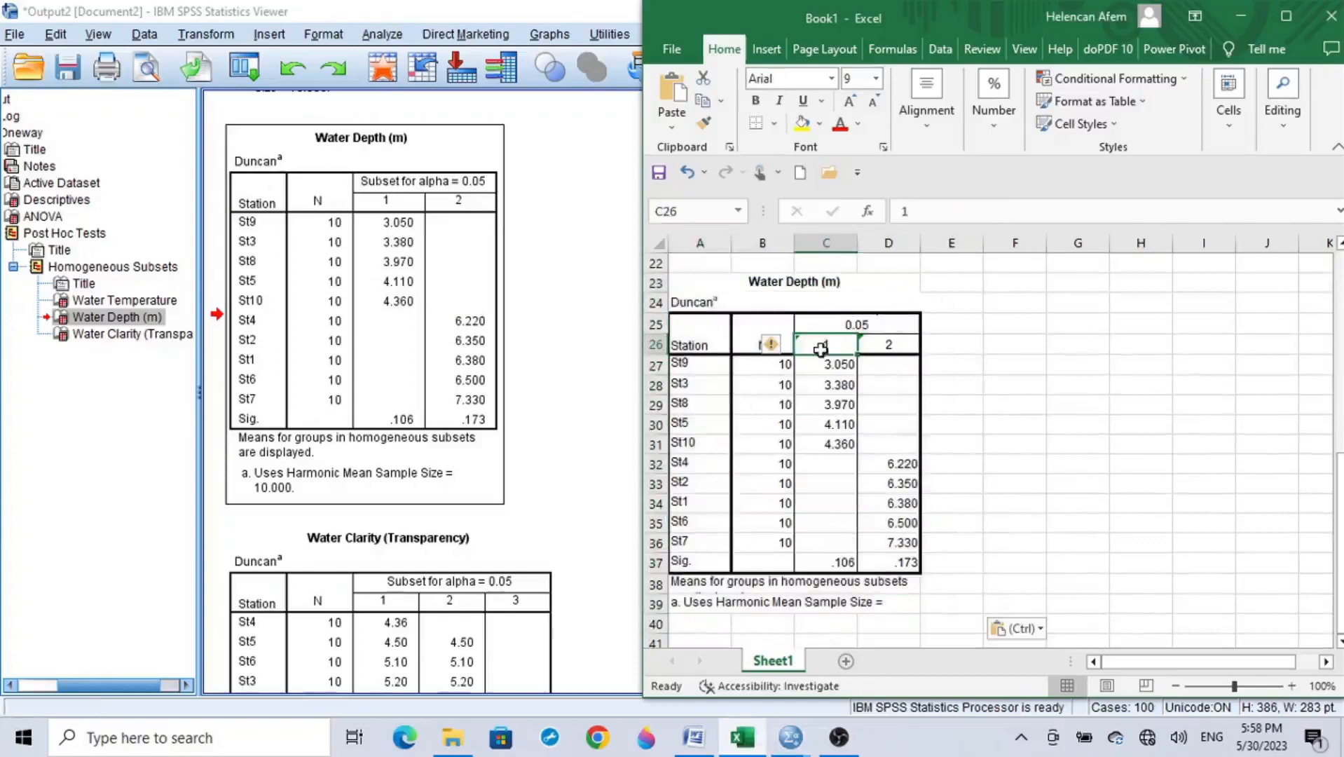
type("a")
left_click(887, 348)
type("a")
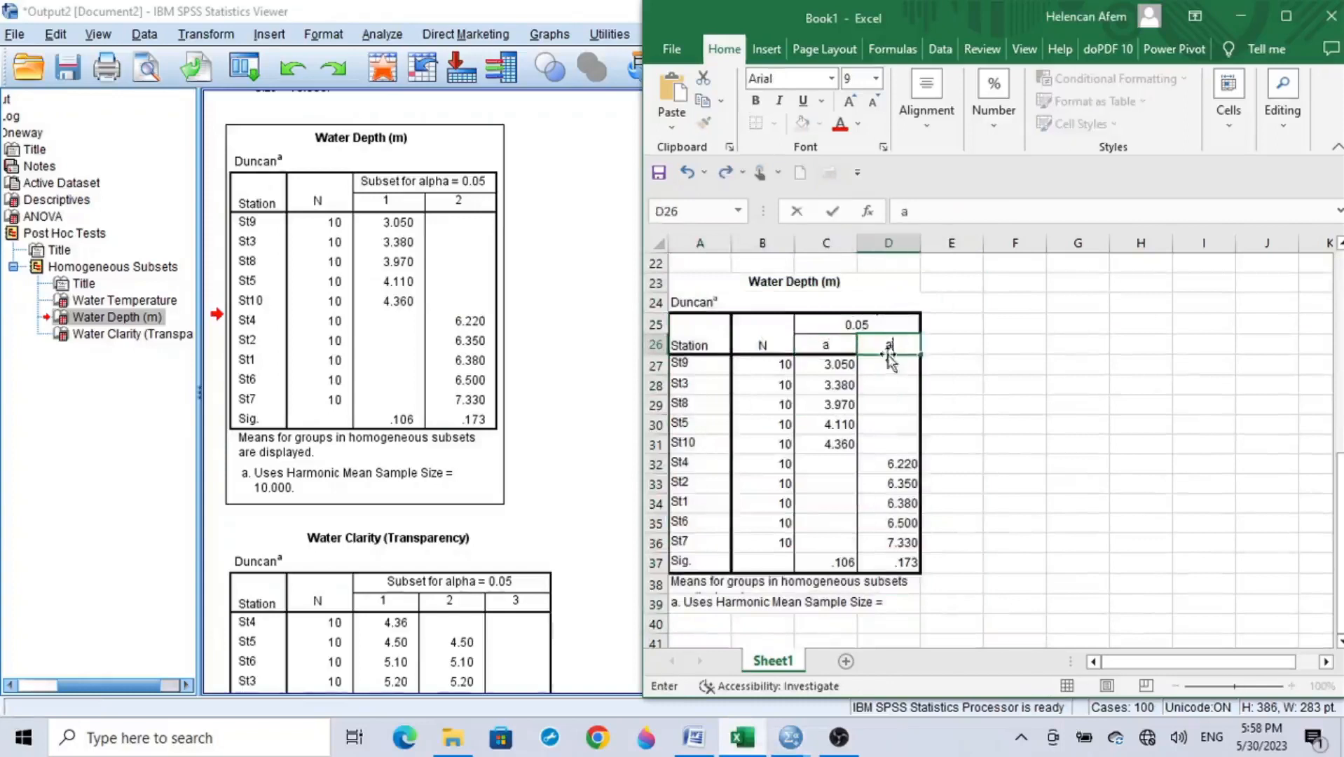
left_click(950, 344)
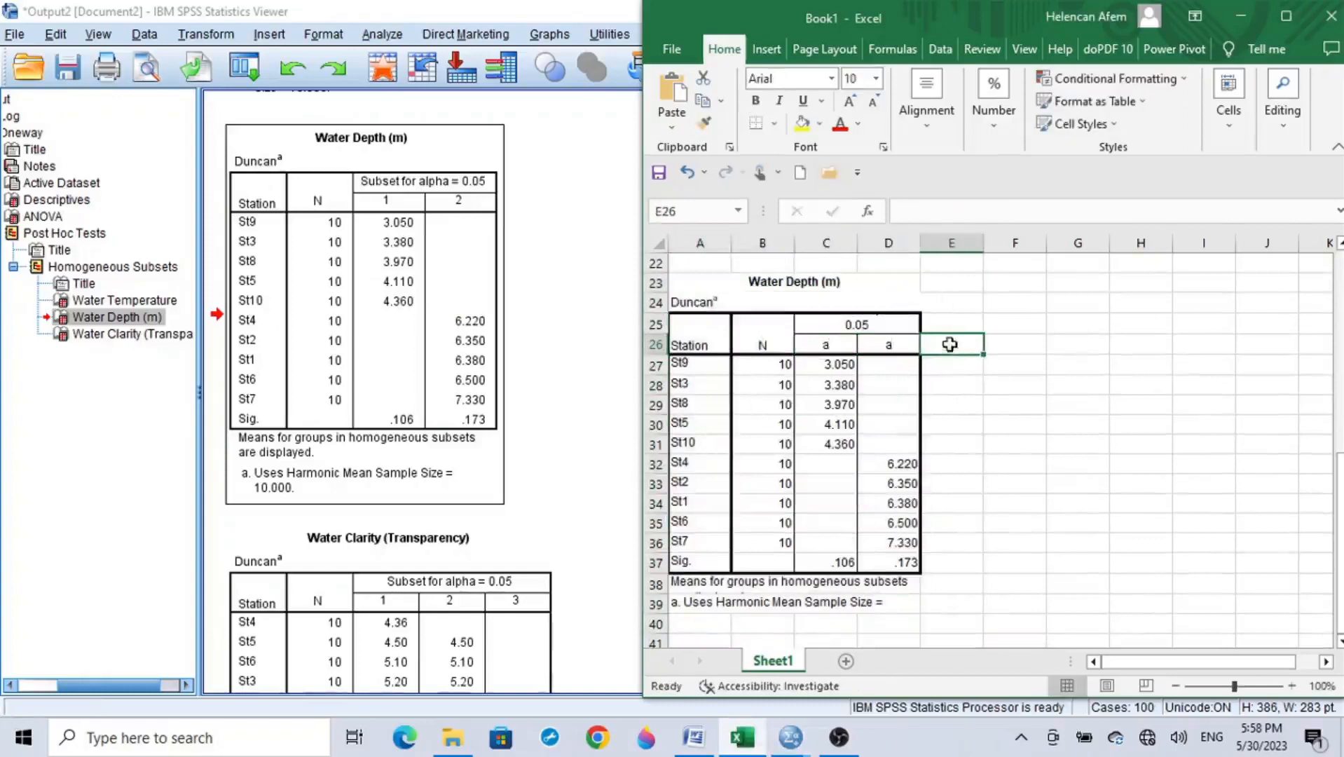
Step: Centre the contents of cells E26:E37 beside the Water Depth table
left_click_drag(950, 344, 963, 561)
left_click(934, 114)
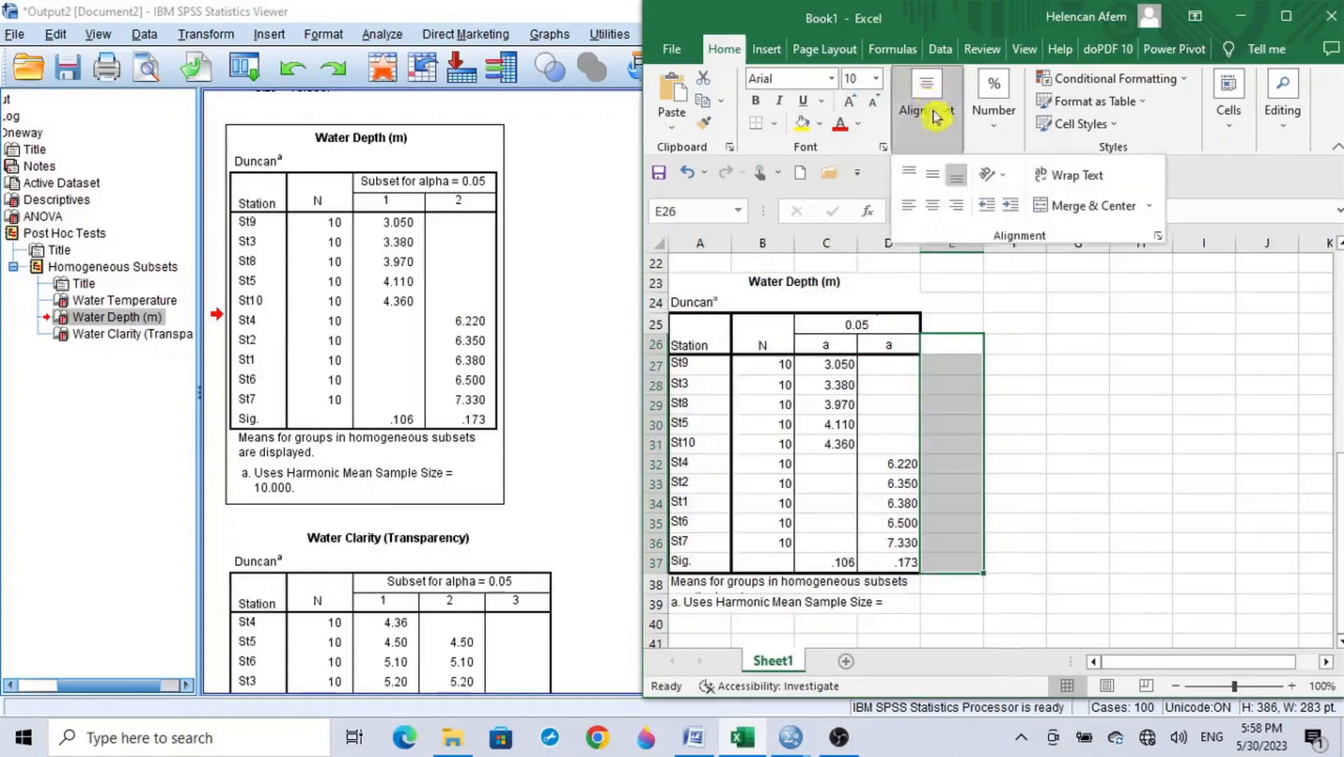
left_click(933, 205)
Step: Replace the first-subset Water Depth means in C27:C31, St9 through St10, with the letter a
left_click(838, 365)
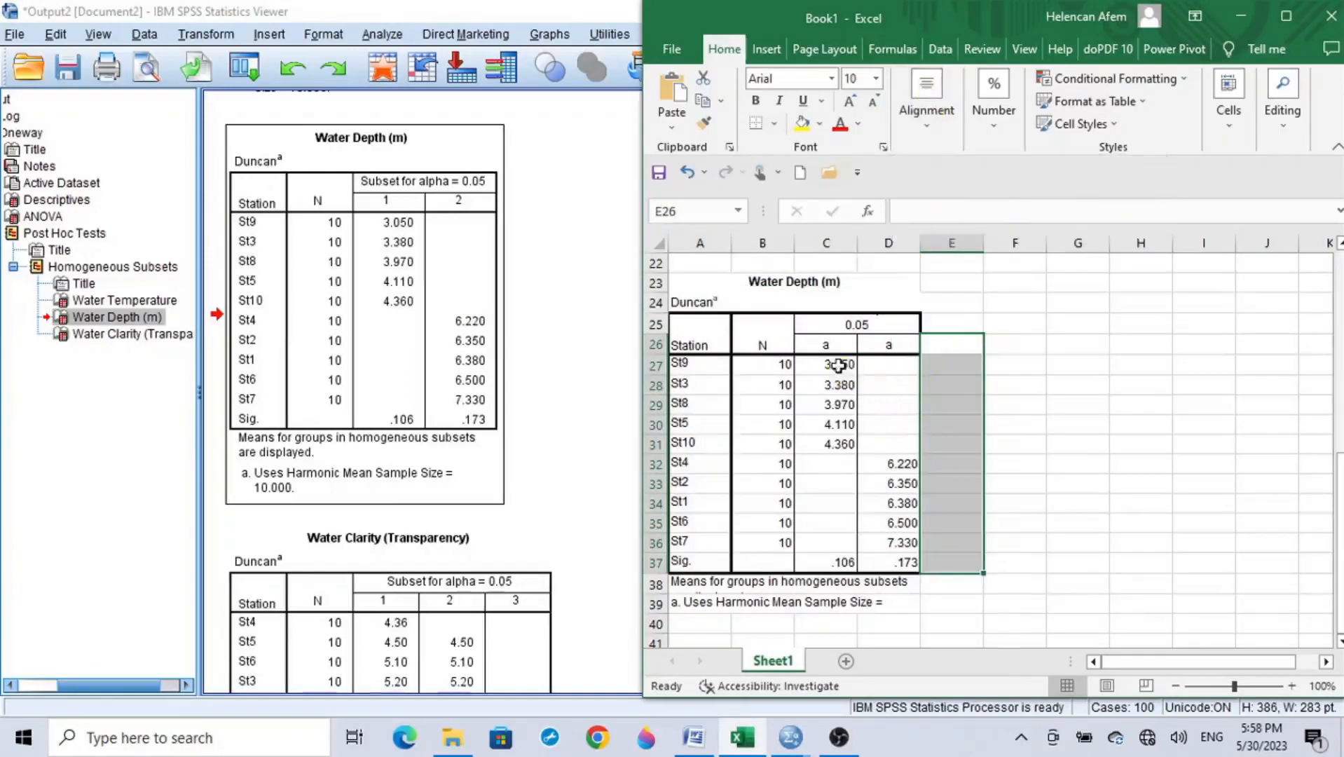
left_click(838, 366)
type("a")
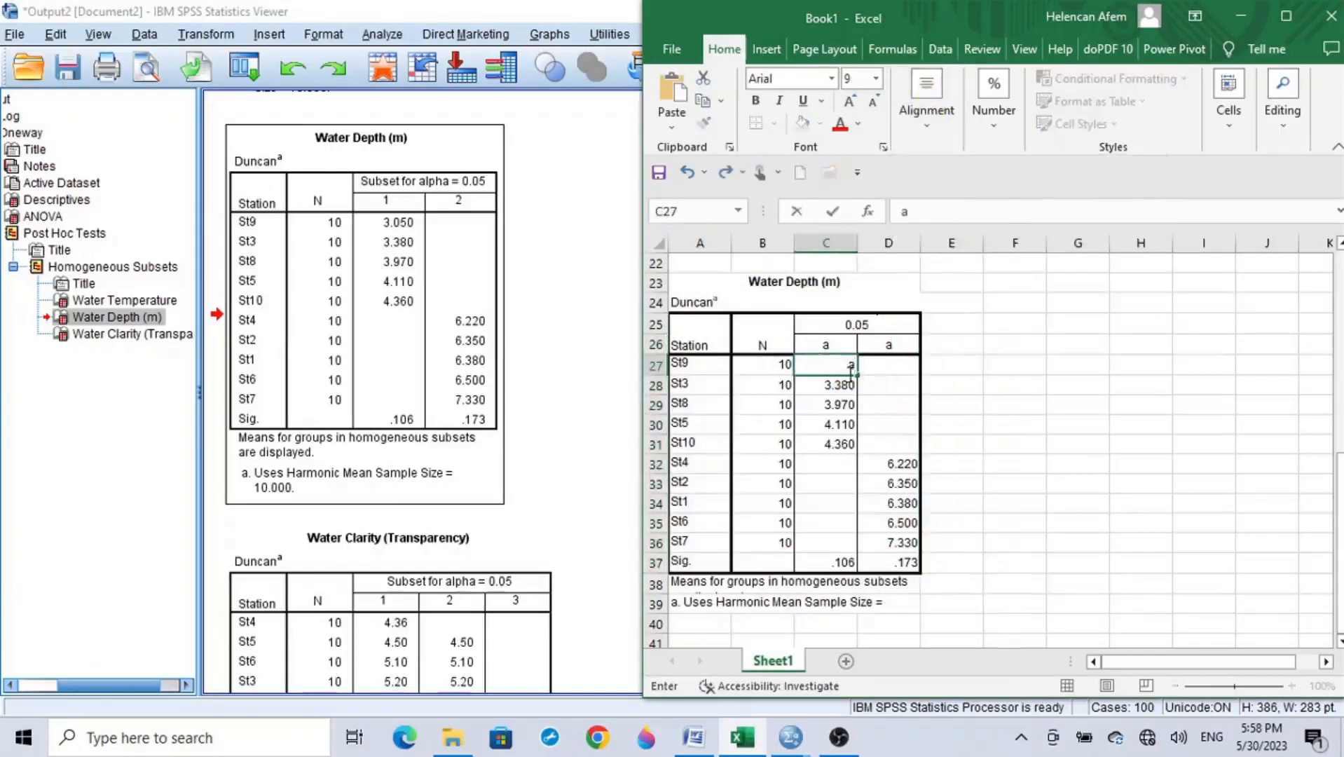
left_click_drag(858, 377, 854, 454)
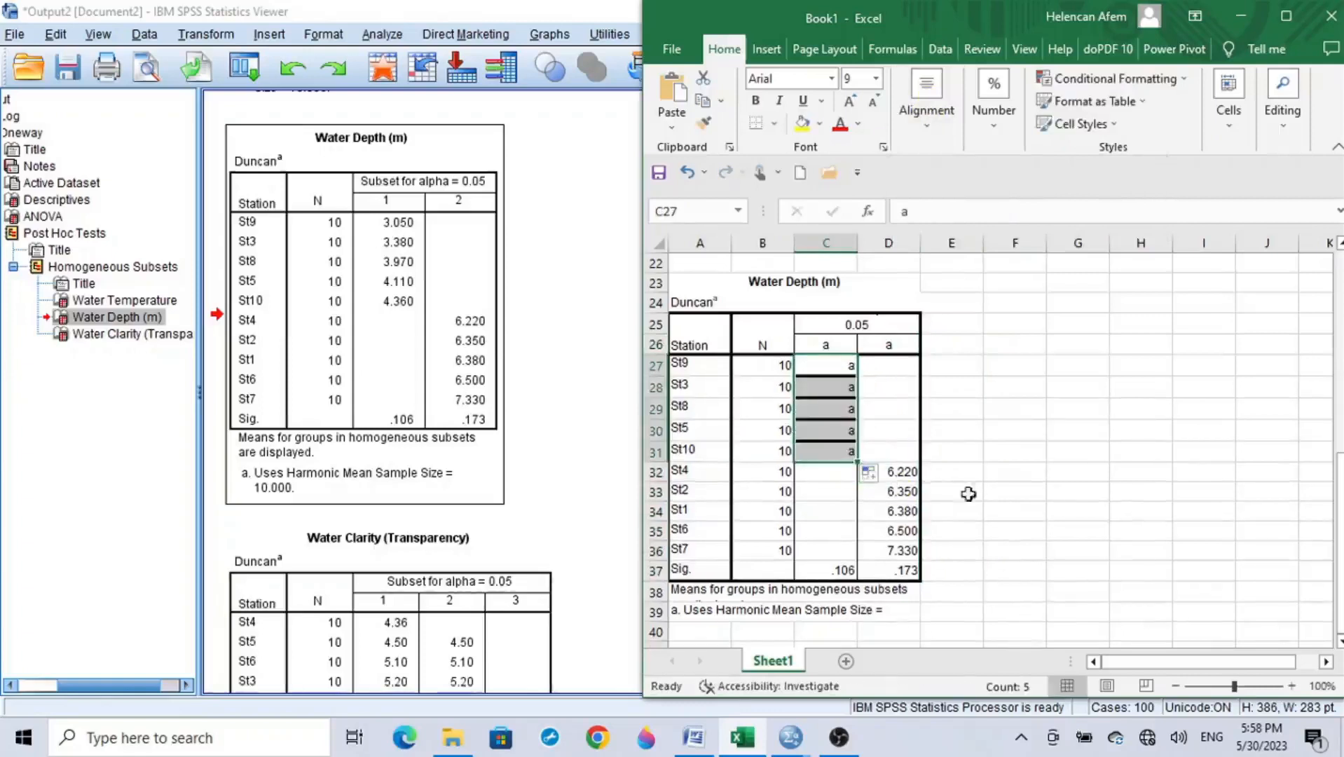
Step: Replace the second-subset Water Depth means in D32:D36, St4 through St7, with the letter b
left_click(910, 471)
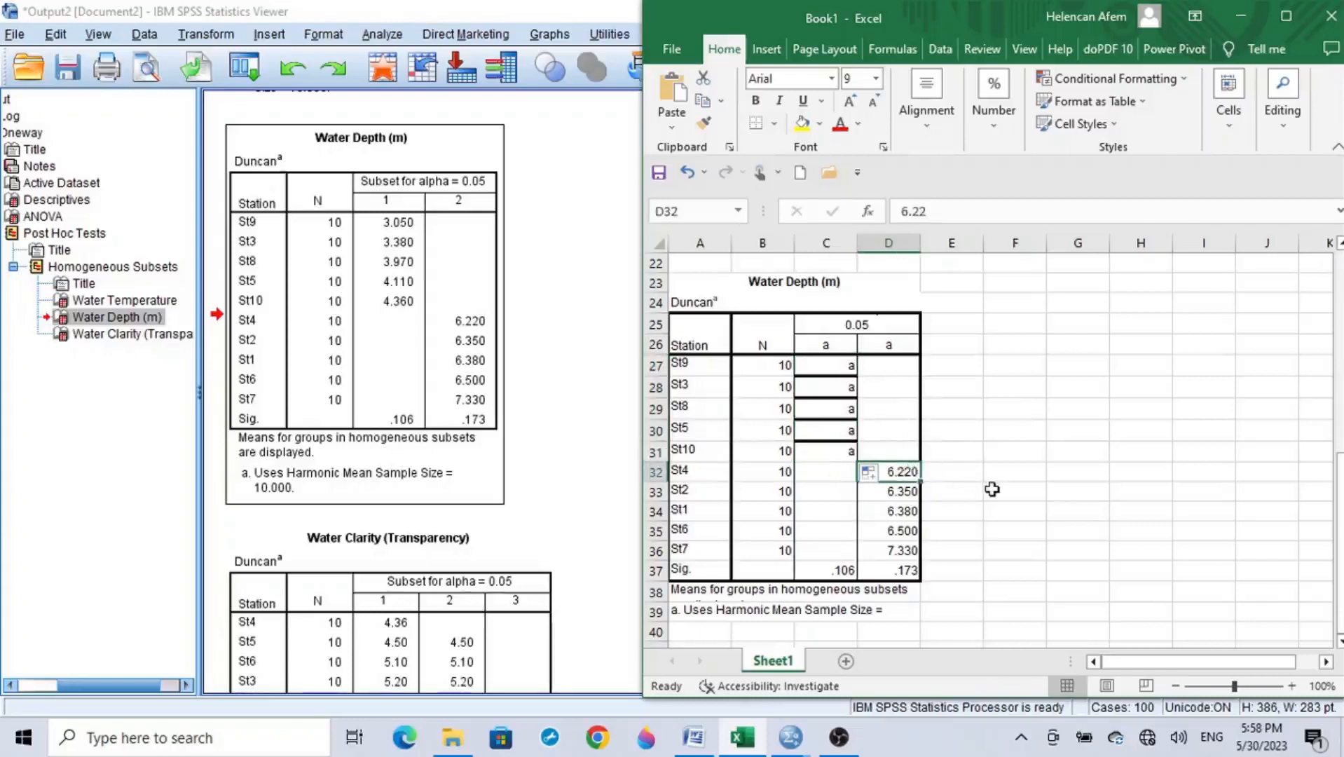
type("b")
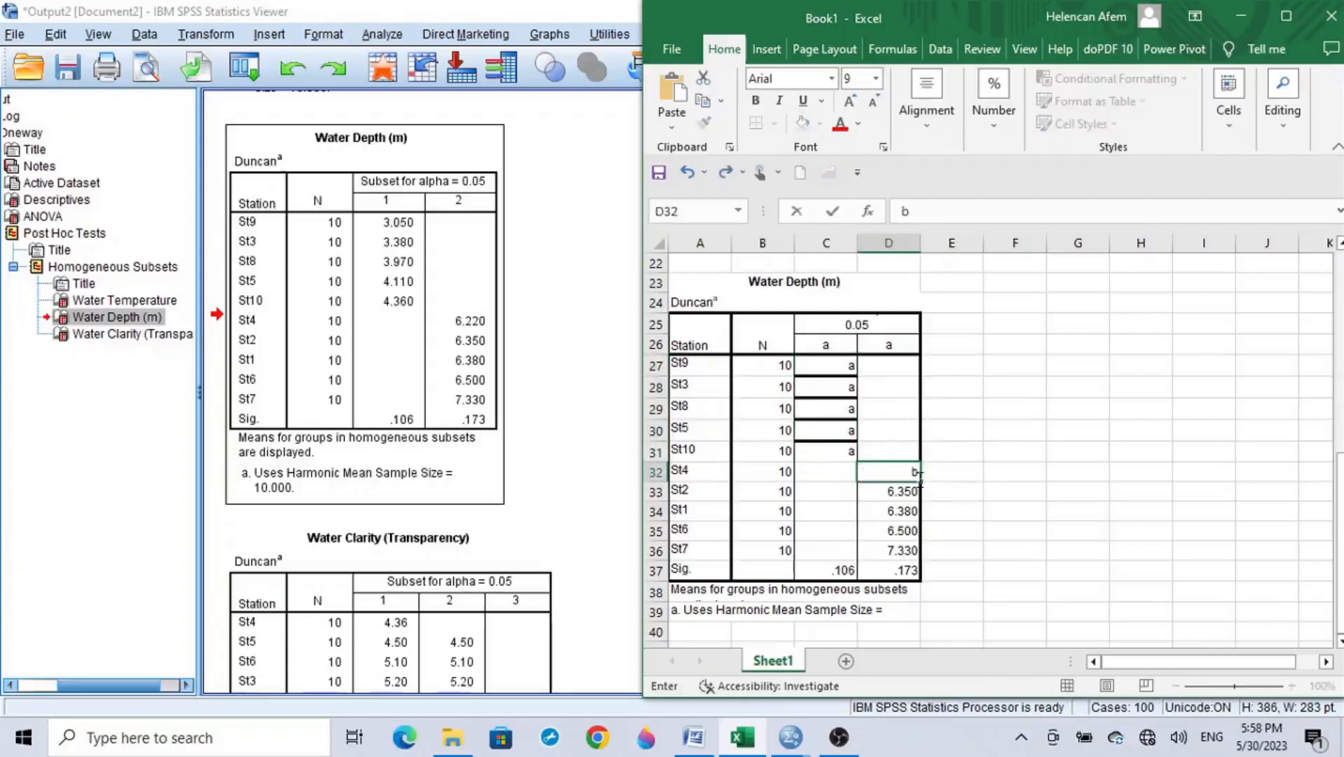
left_click_drag(918, 482, 919, 557)
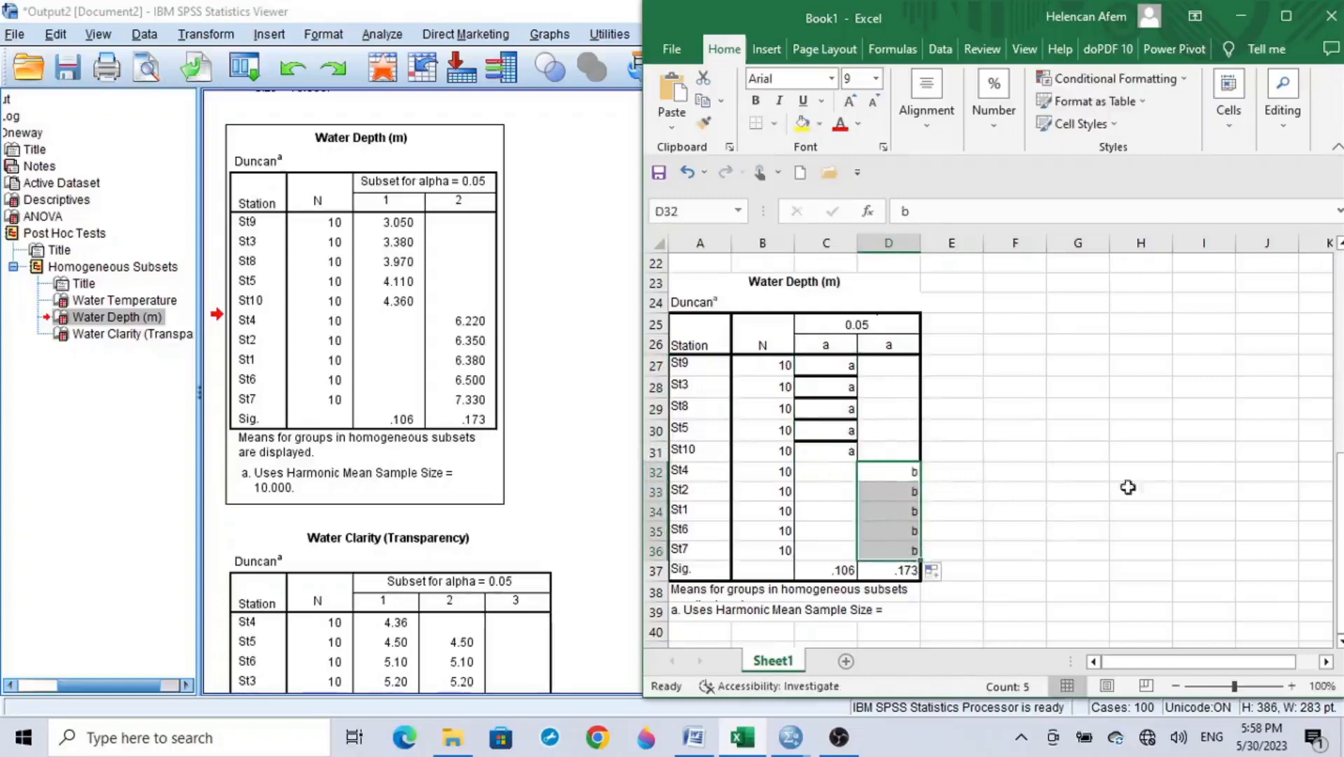
Step: Enter the letter a in cells E27:E31 beside stations St9, St3, St8, St5 and St10
left_click(955, 366)
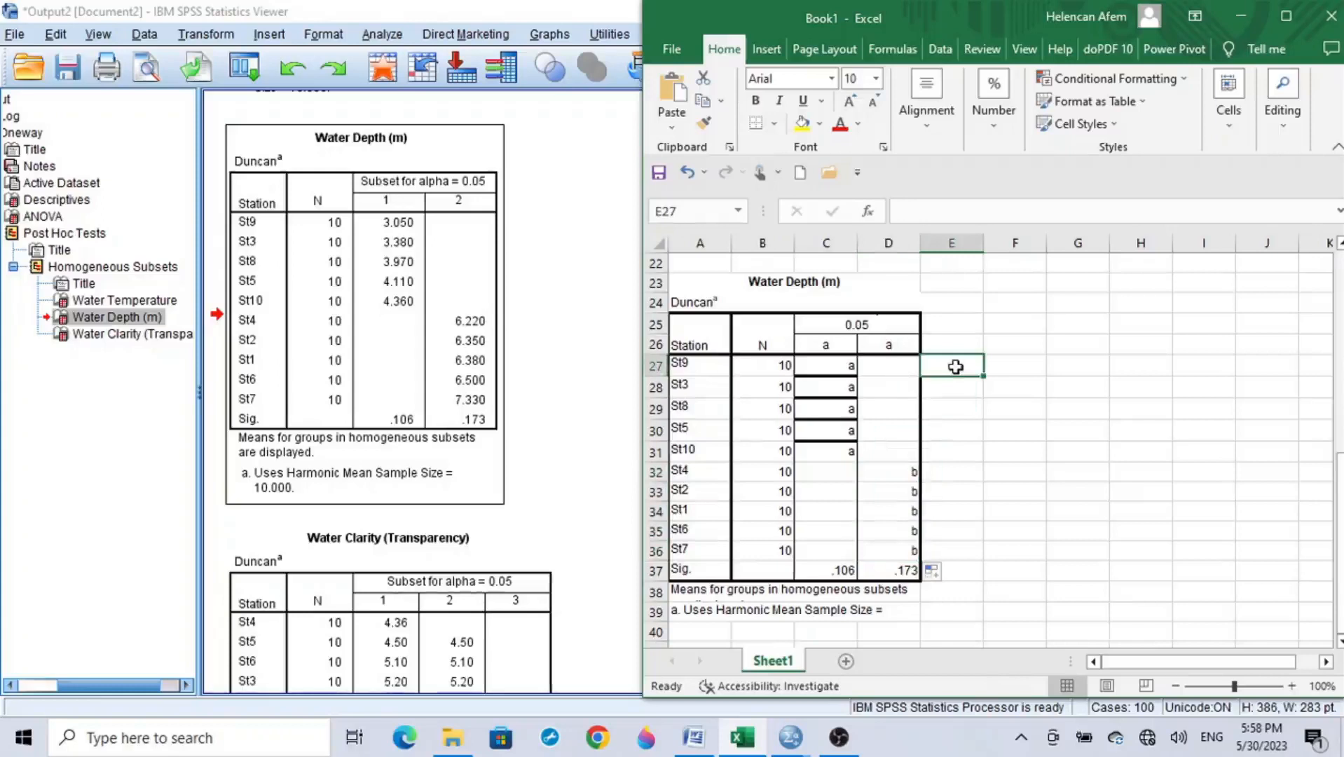
key("Down")
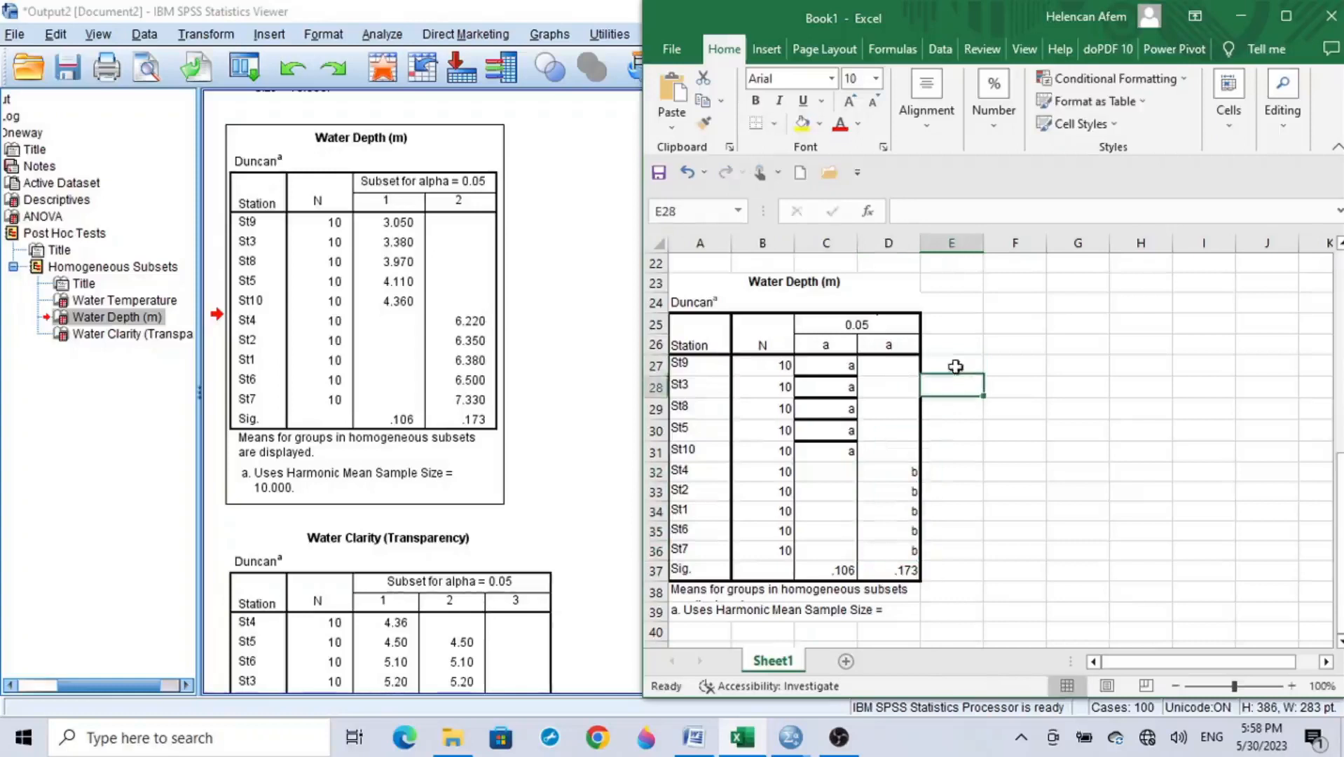
type("a")
key("Return")
type("a")
key("Return")
type("a")
key("Return")
type("a")
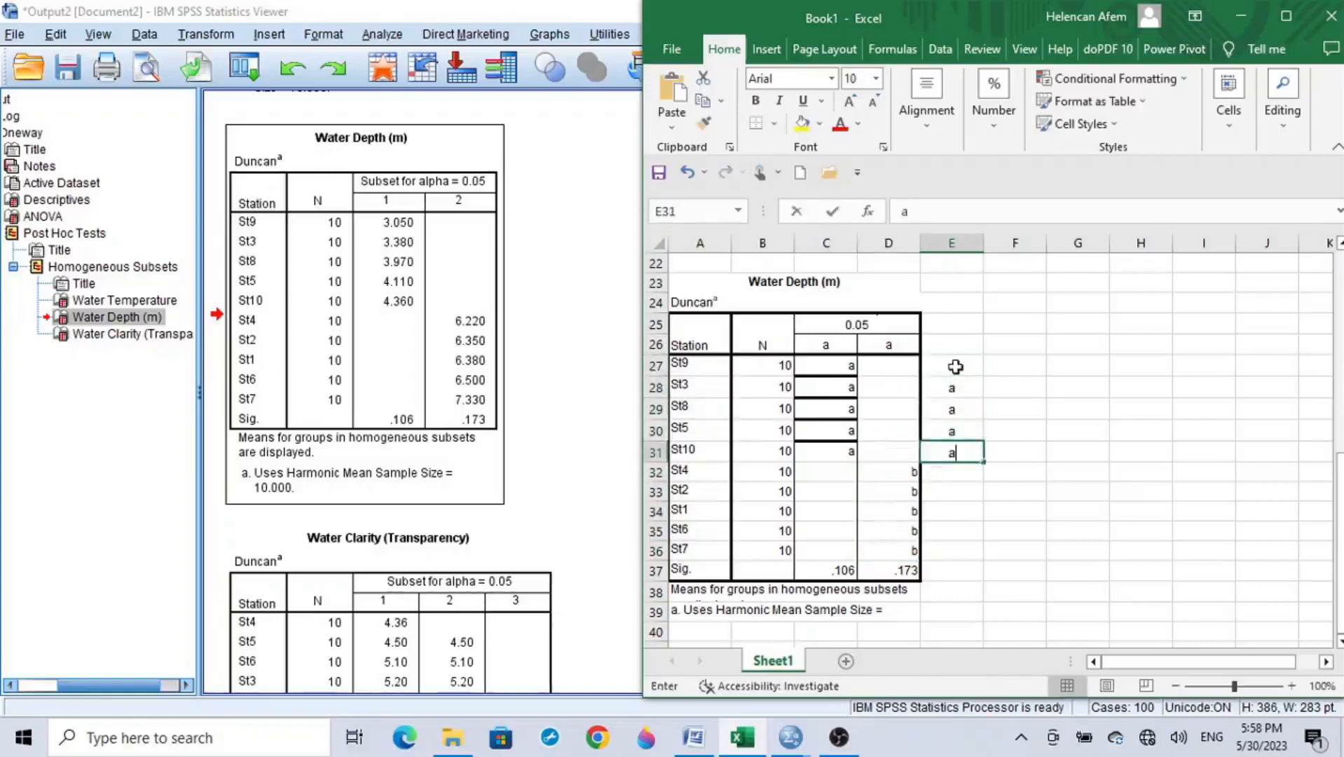
key("Return")
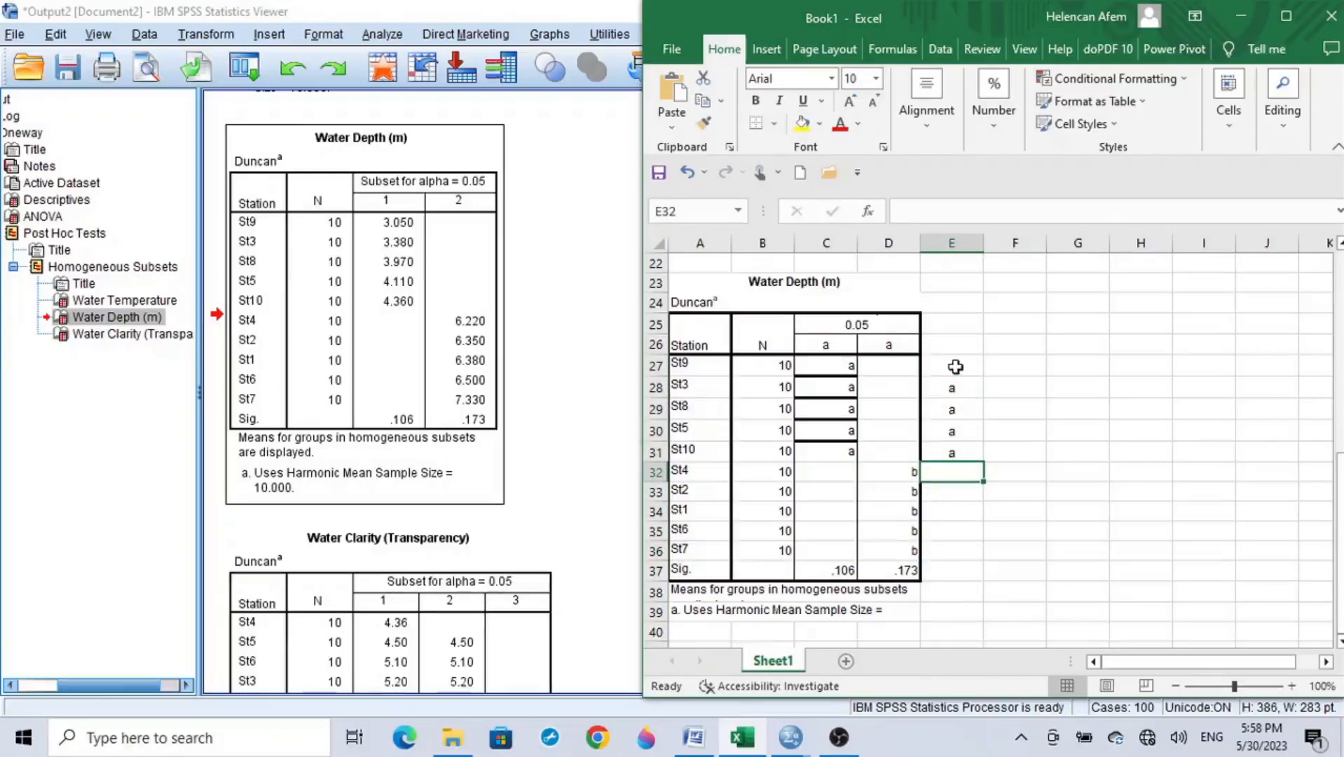
Step: Fill cells E32:E36 beside stations St4, St2, St1, St6 and St7 with the letter b
type("b")
left_click_drag(987, 482, 986, 559)
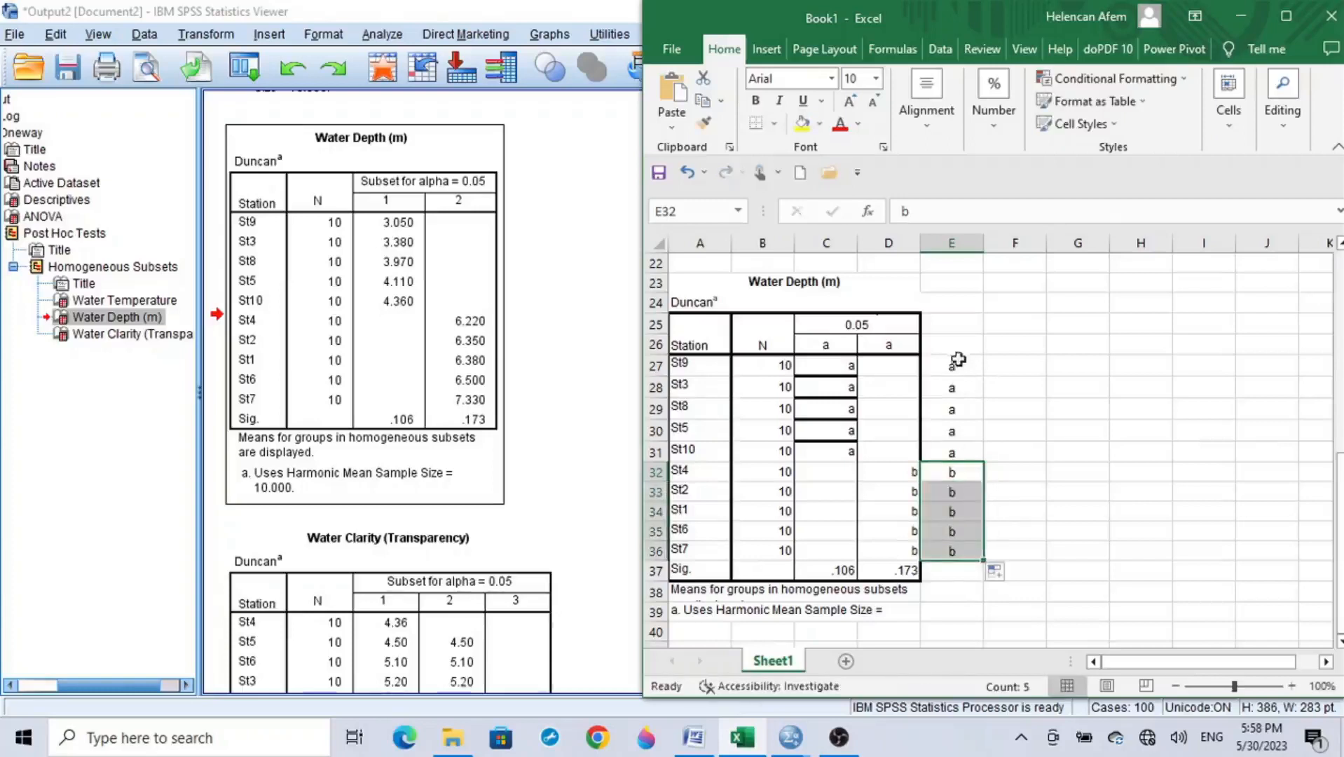
left_click(960, 410)
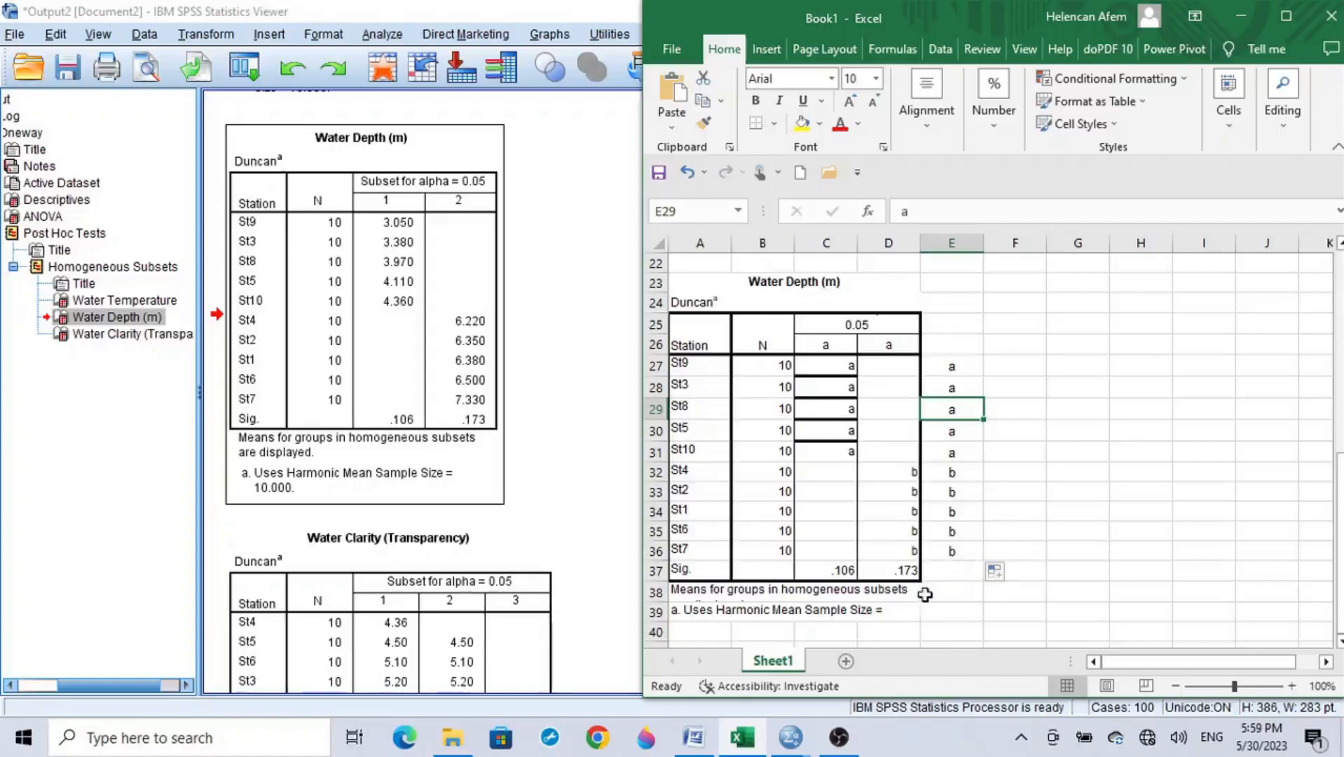
Step: Switch to the Word mean table and append the letter a to the Wdepth means of St9, St3, St8, St5 and St10
left_click(693, 737)
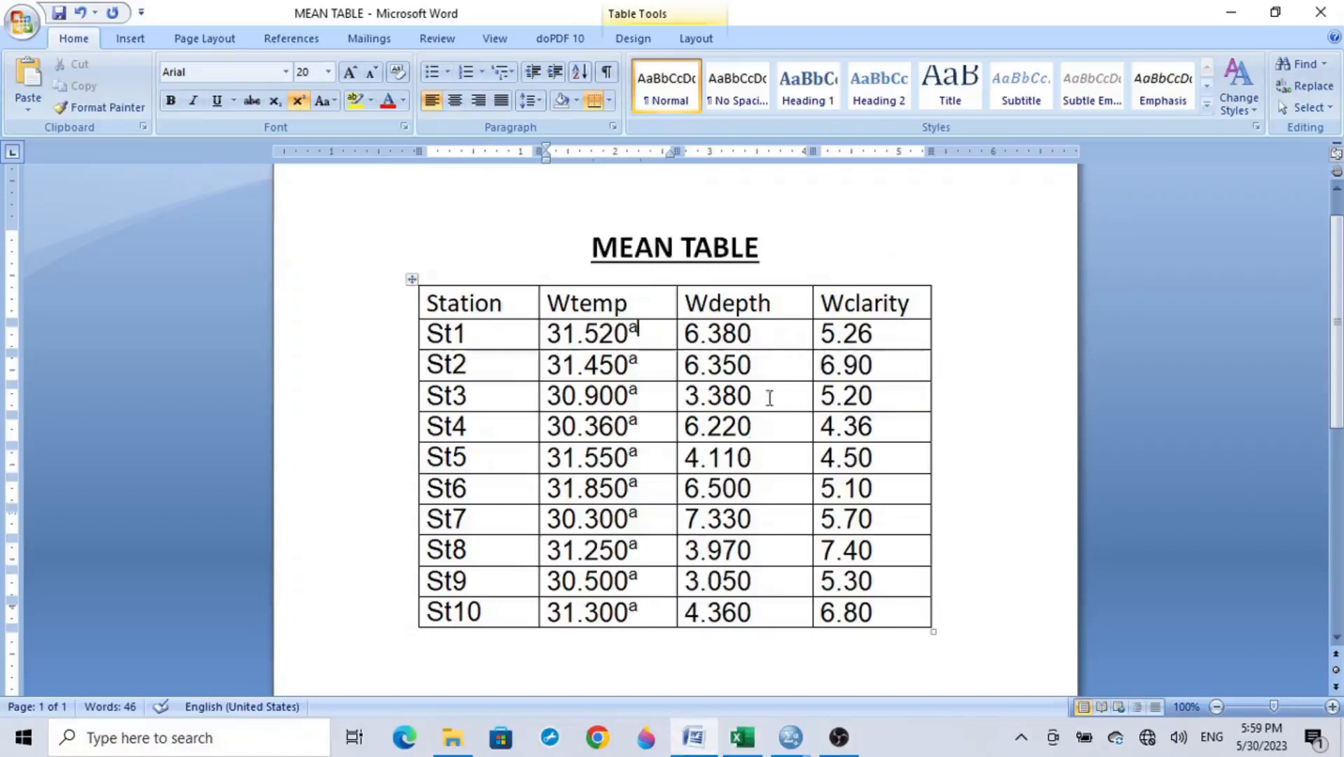
left_click(765, 579)
type("a")
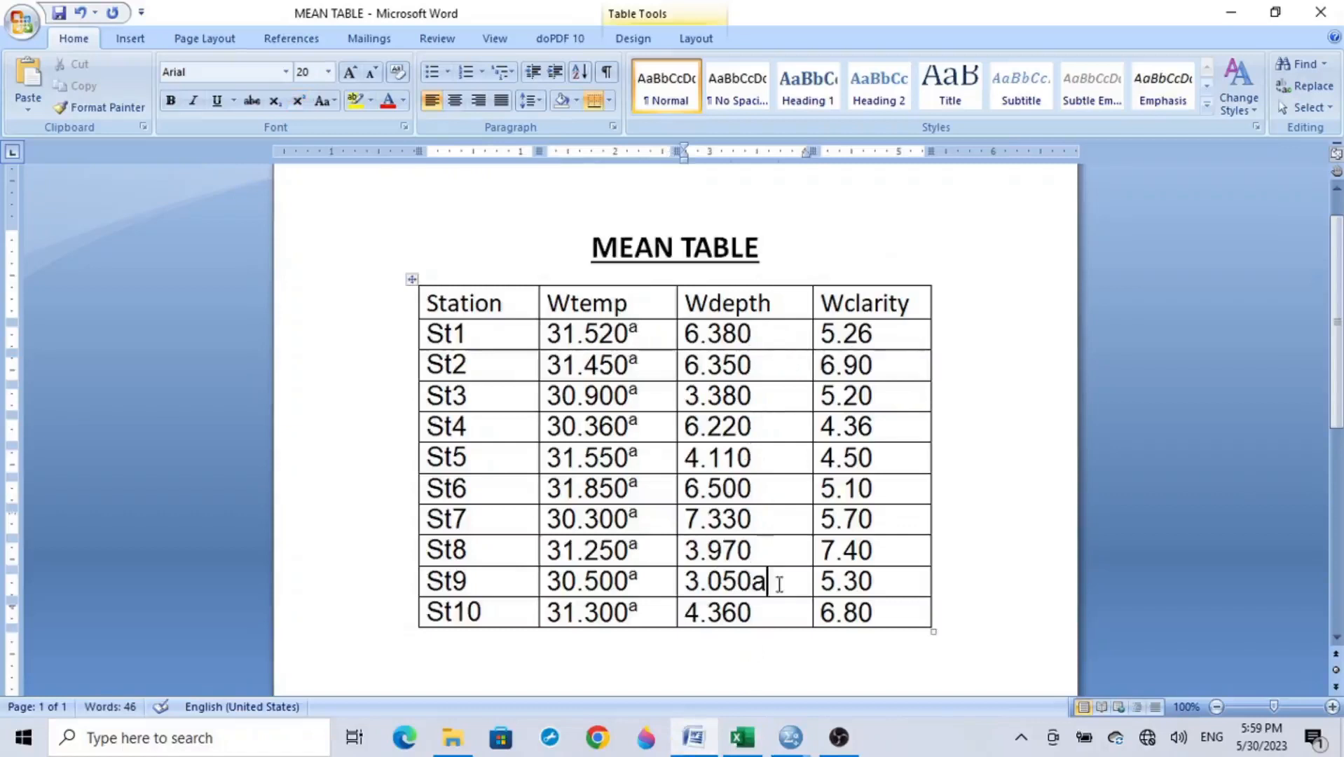
left_click(768, 394)
type("a")
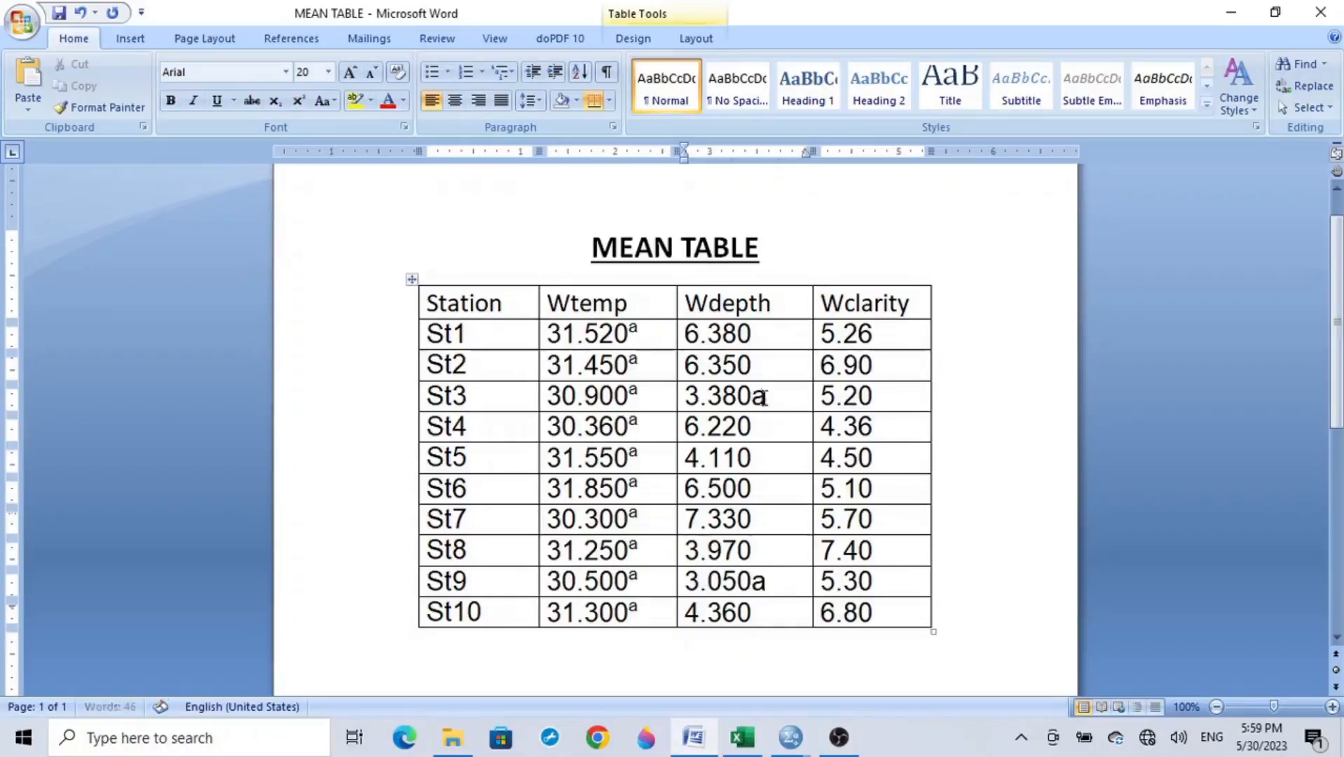
left_click(771, 551)
type("a")
left_click(769, 455)
type("a")
left_click(769, 612)
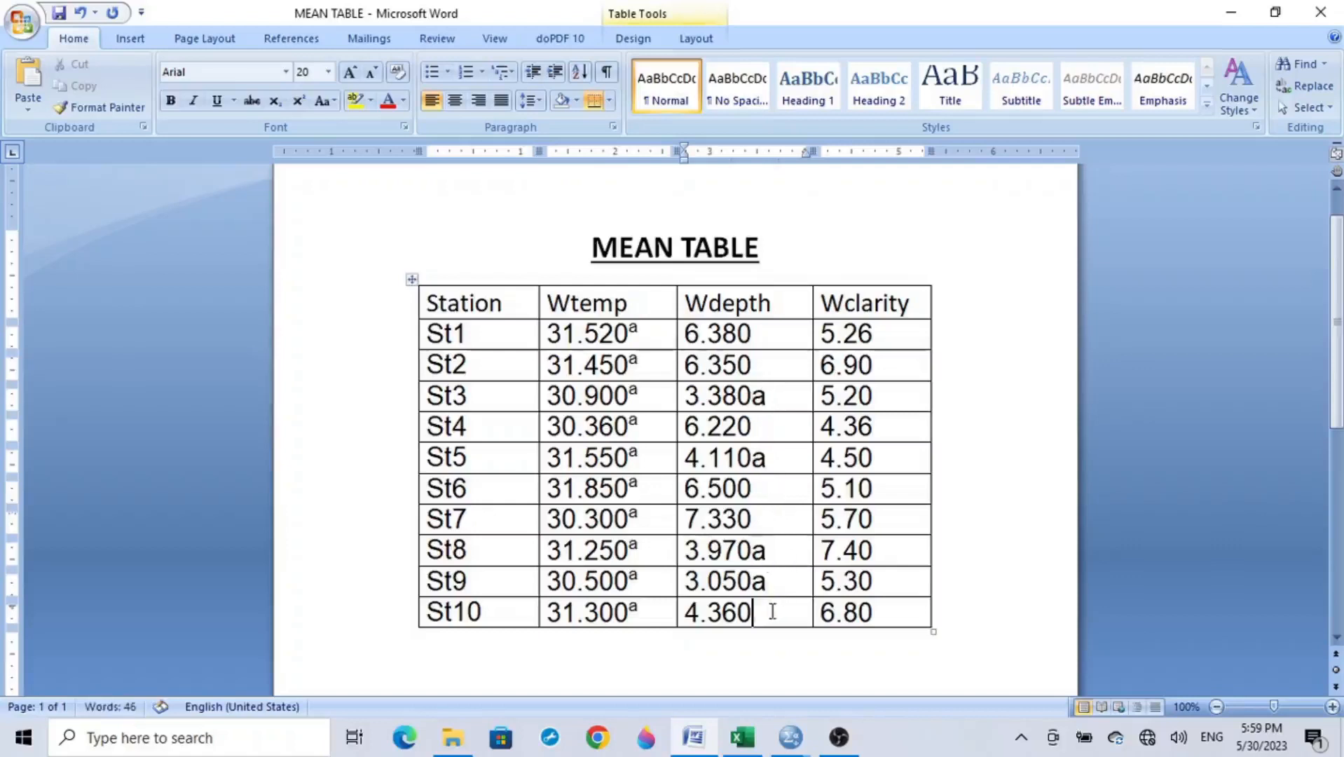
type("a")
Step: Append the letter b to the Wdepth means of St4, St2, St1, St6 and St7
left_click(768, 428)
type("b")
left_click(770, 366)
type("b")
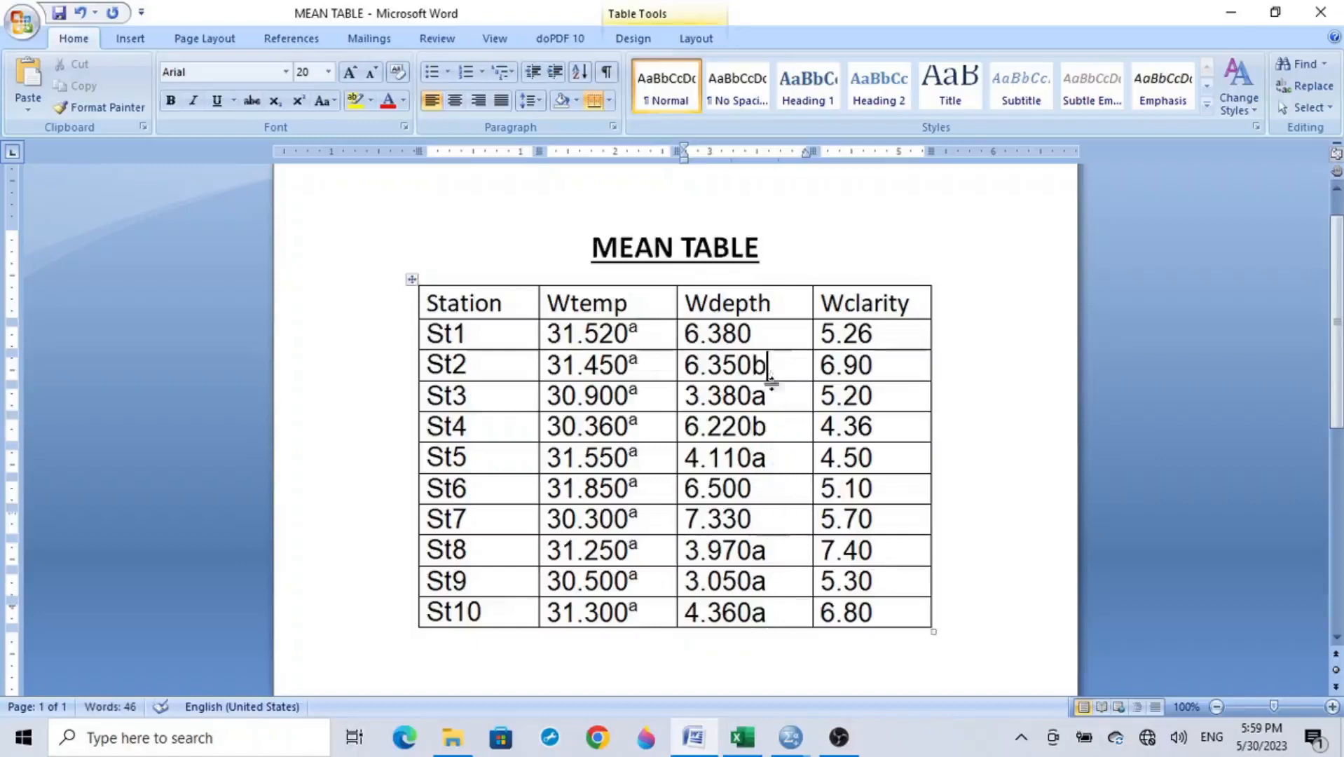
left_click(773, 333)
type("b")
left_click(767, 493)
type("b")
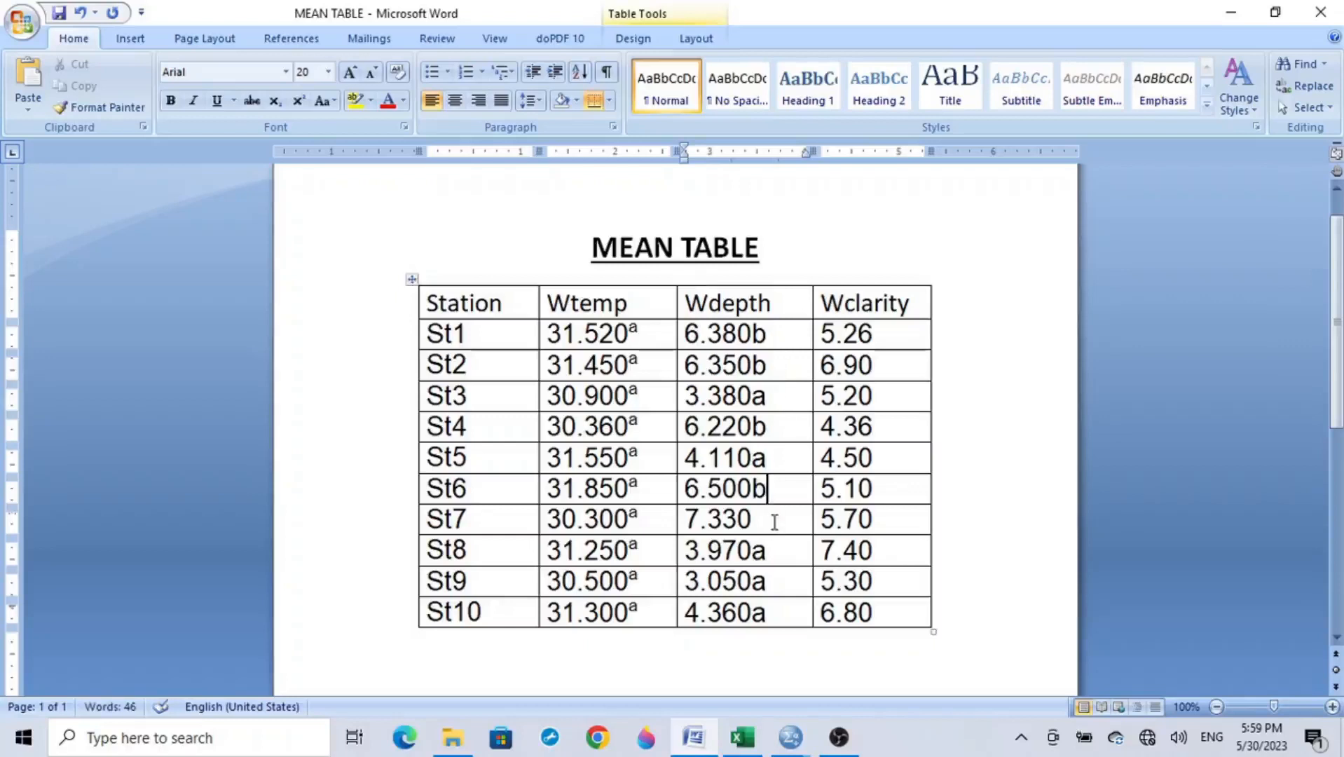
left_click(780, 524)
type("b")
Step: Format the letters after all ten Wdepth means, St1 through St10, as superscript
left_click_drag(769, 334, 752, 335)
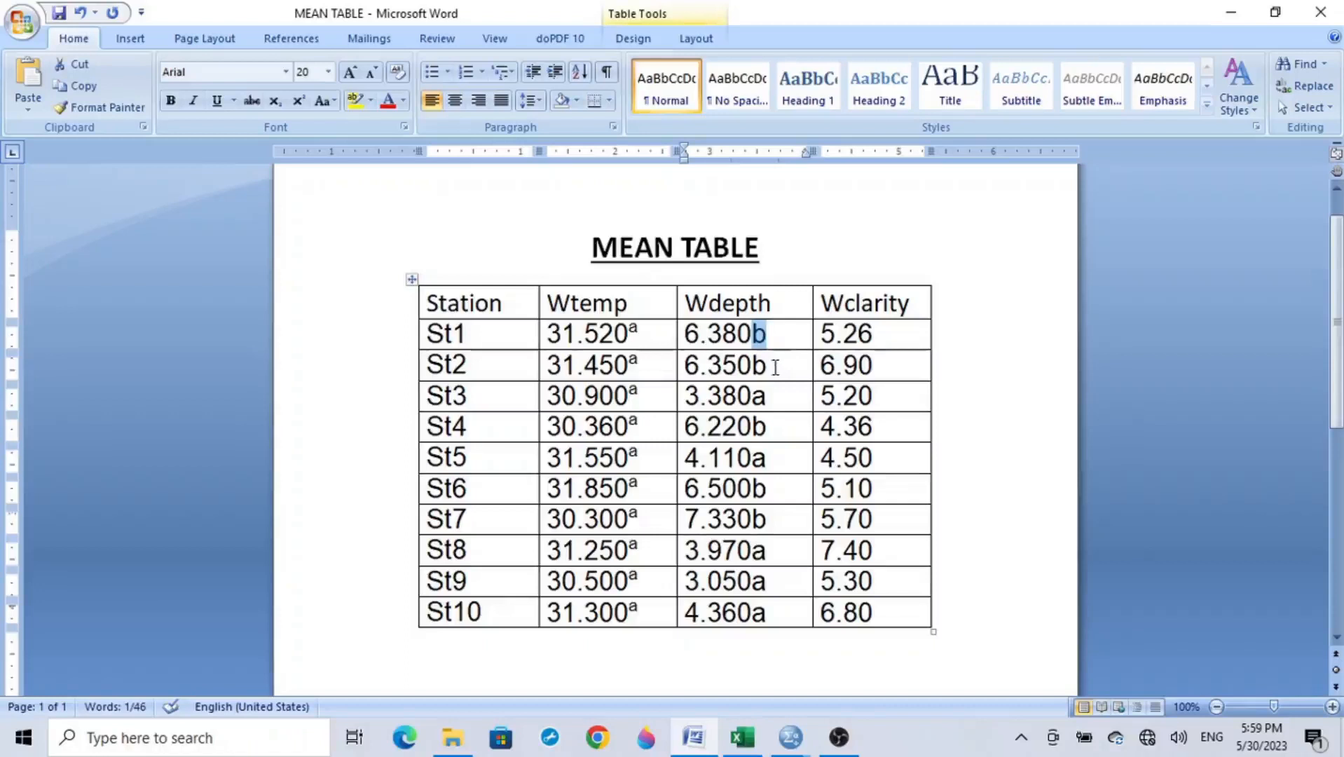
left_click_drag(771, 364, 765, 555)
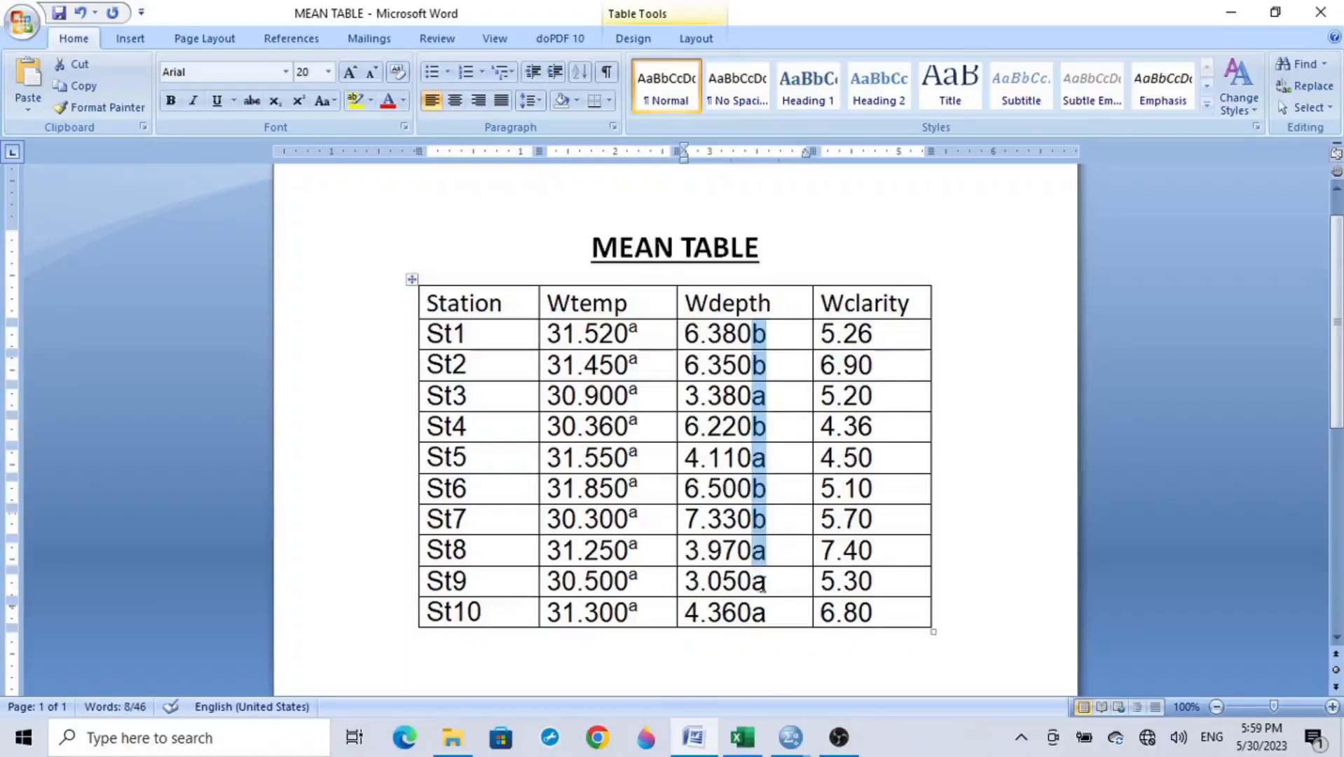
left_click_drag(767, 616, 753, 583)
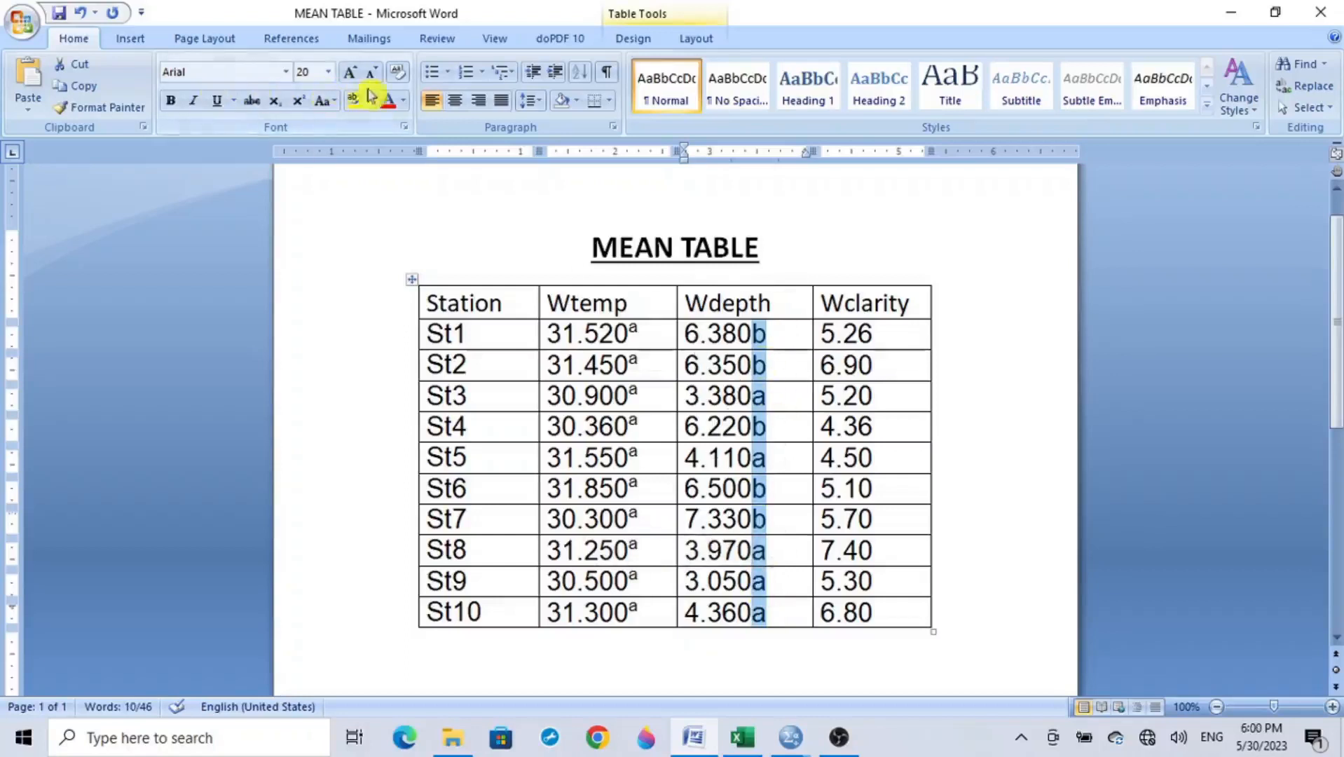
left_click(303, 103)
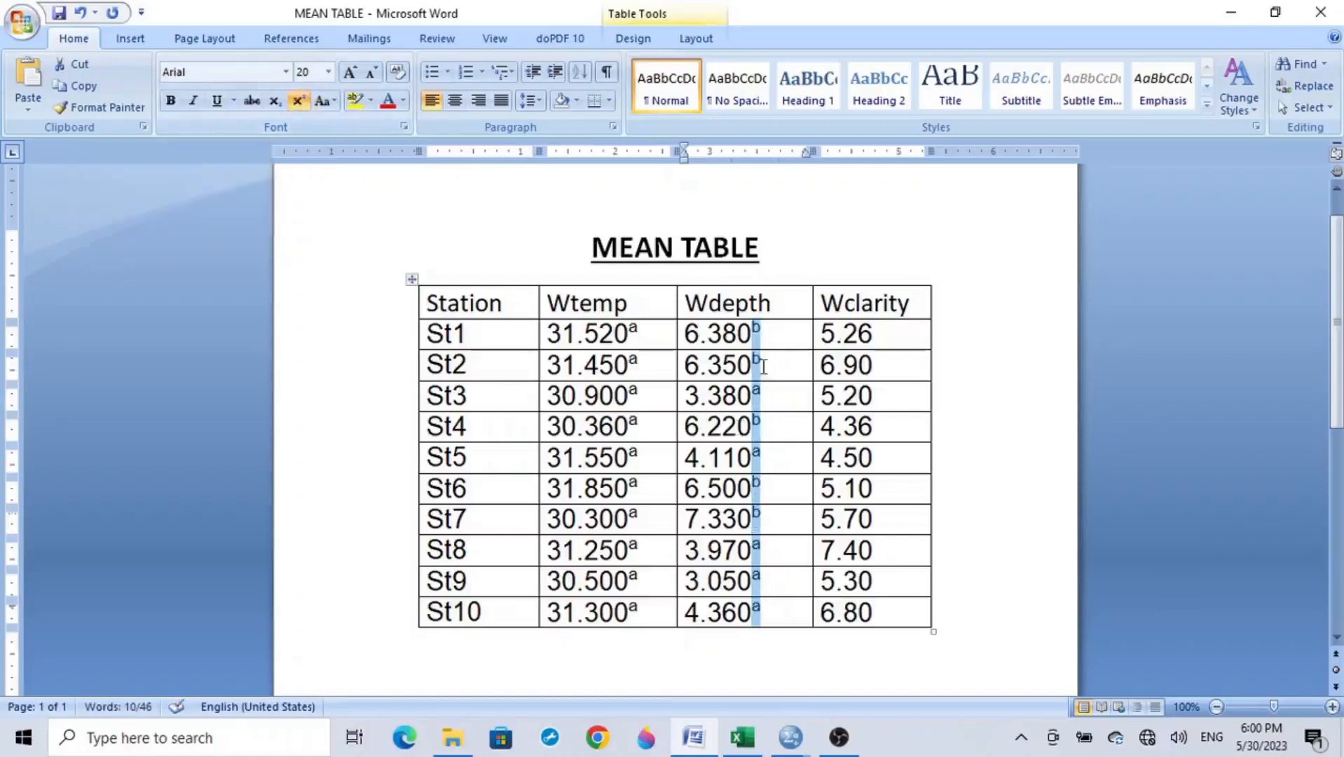
left_click(772, 346)
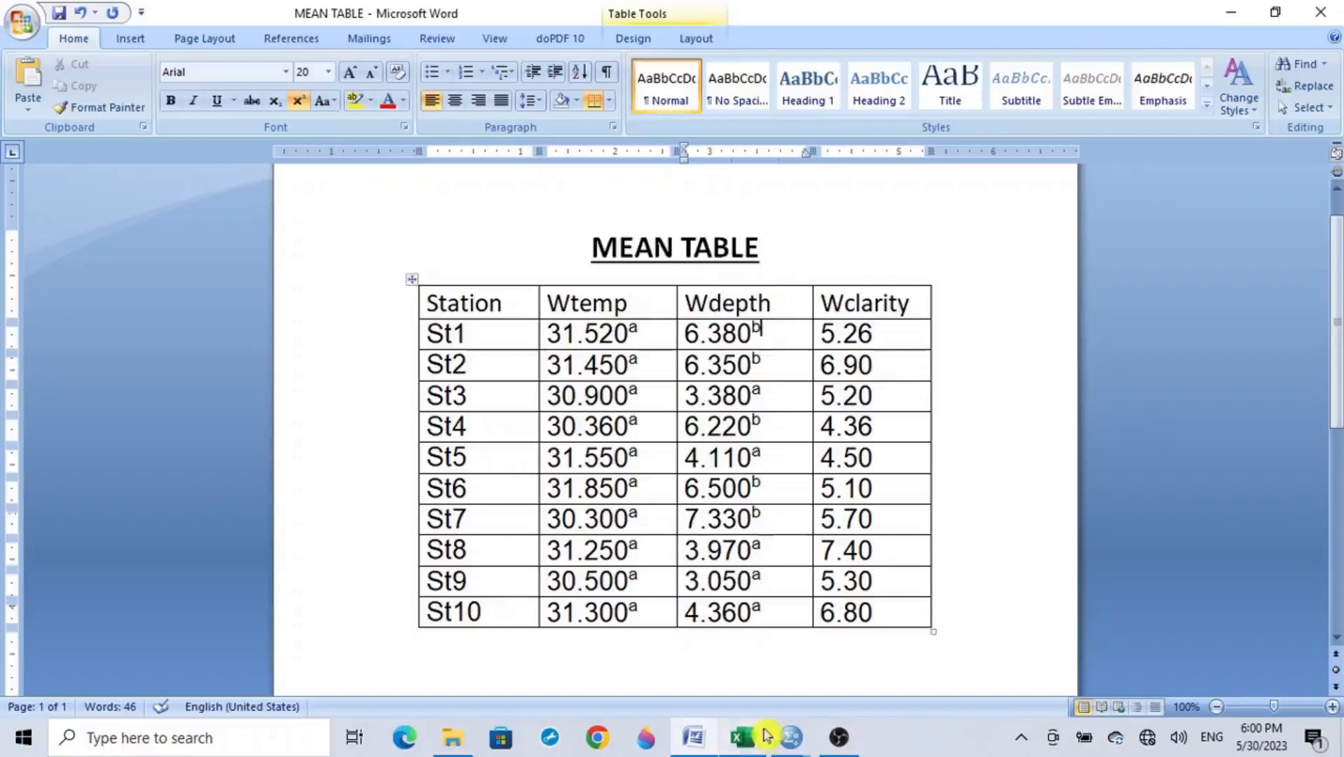
Step: Switch to the SPSS output viewer and examine how the stations share the three subsets of the Water Clarity (Transparency) table
mouse_move(791, 736)
left_click(794, 699)
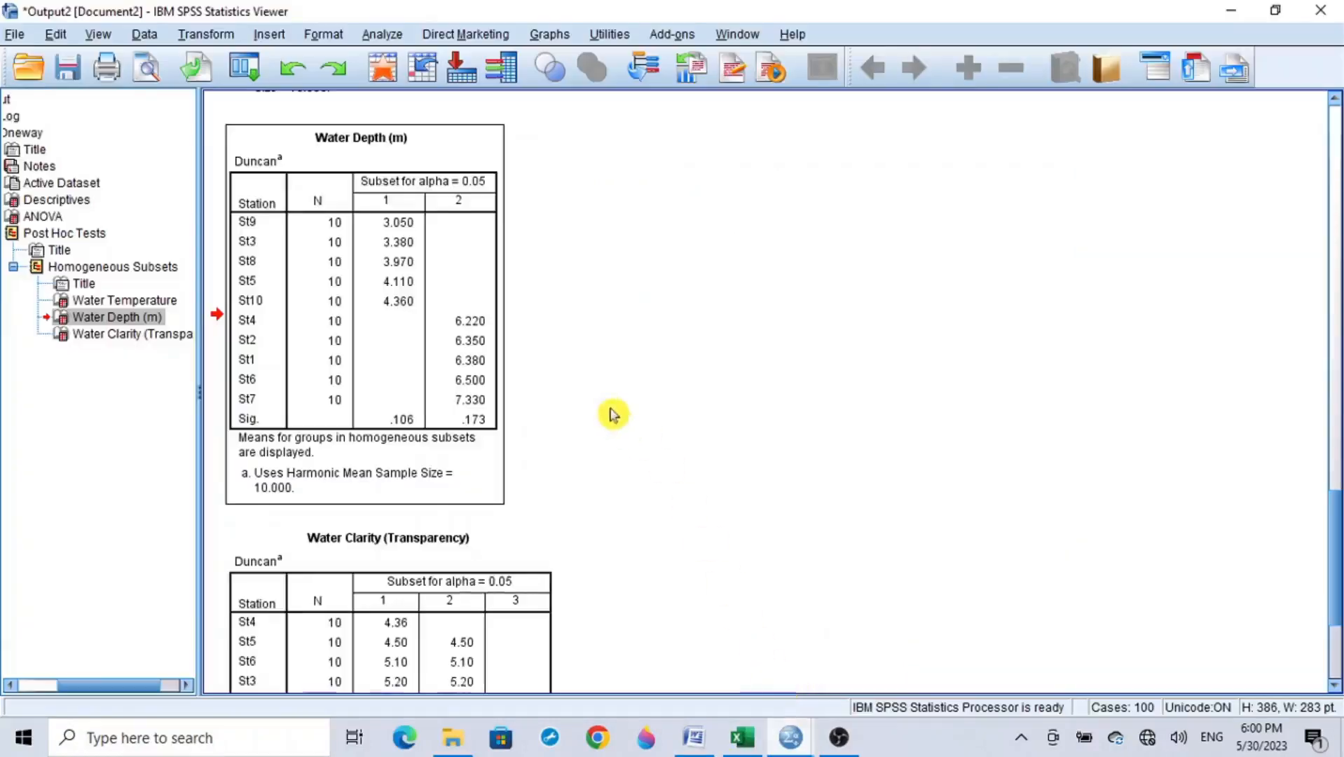
left_click_drag(1332, 543, 1334, 592)
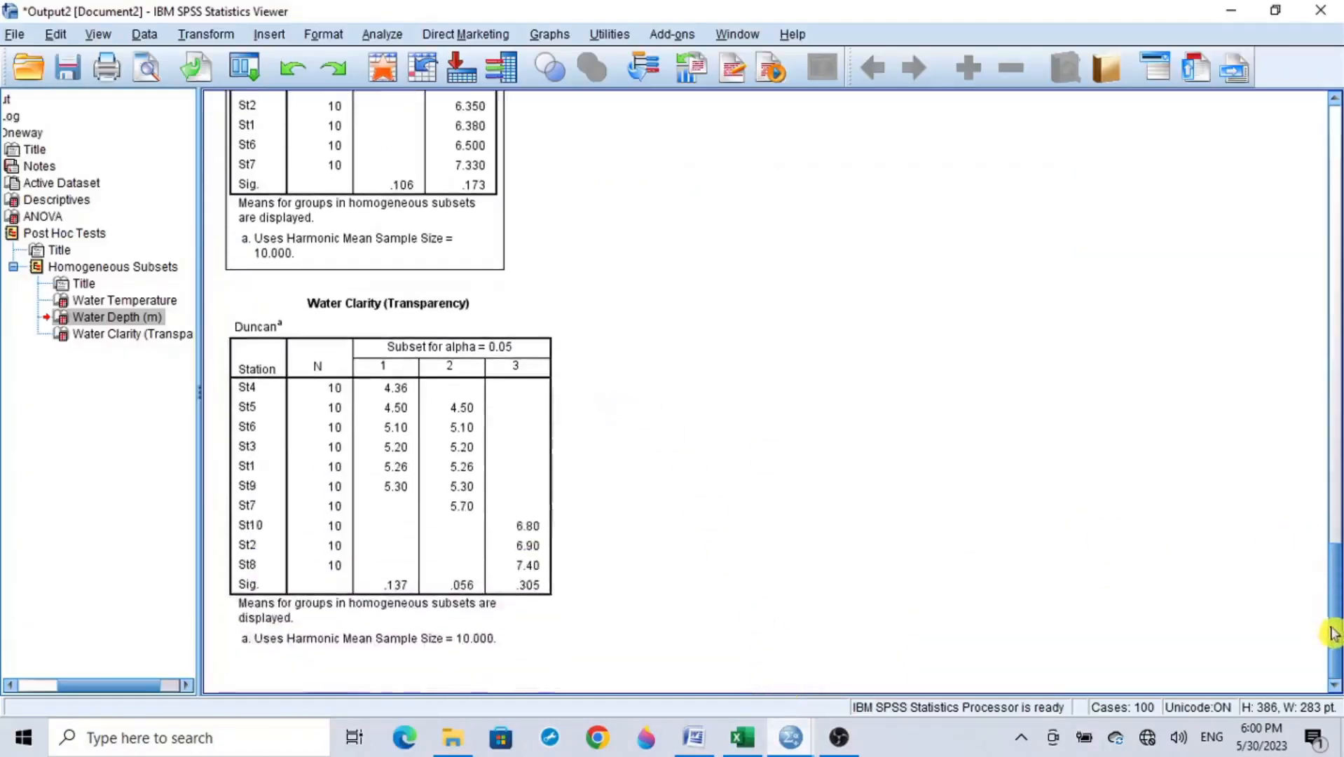
left_click(436, 420)
left_click(399, 351)
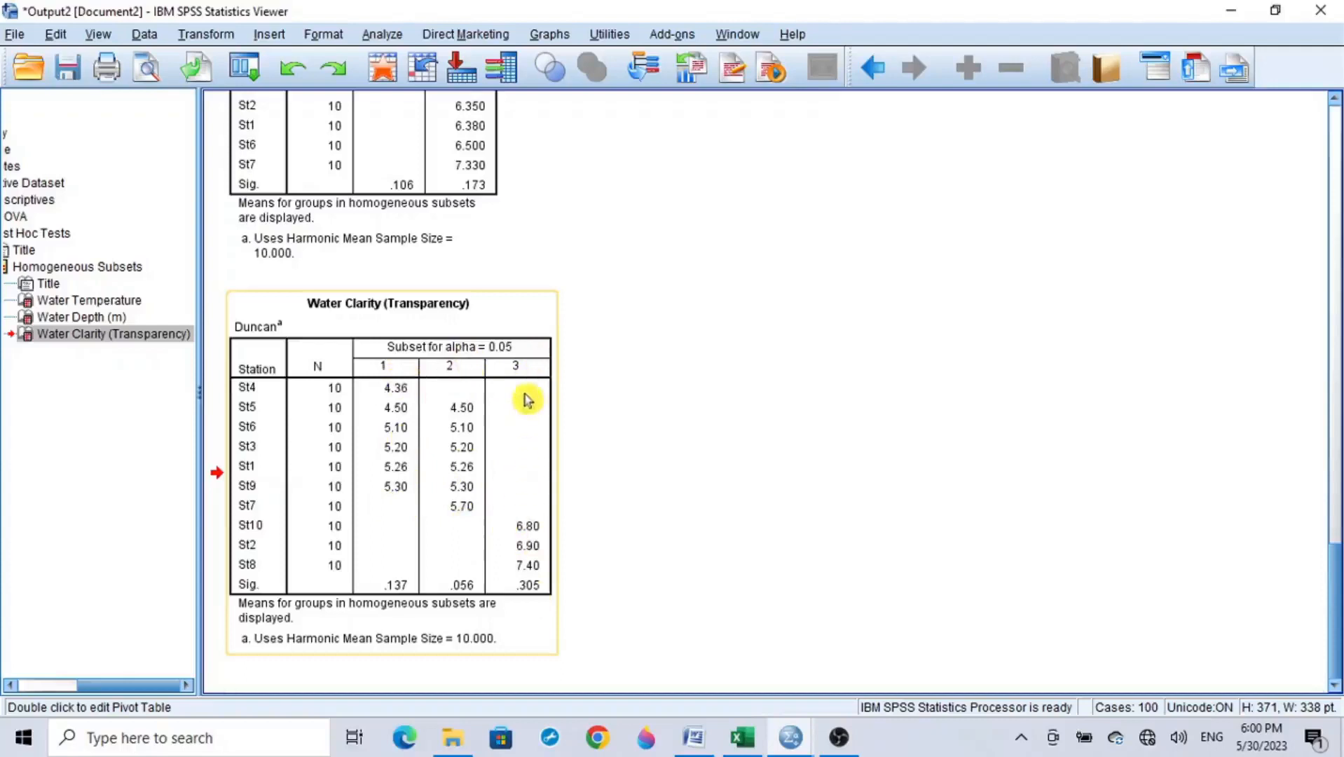
left_click(589, 489)
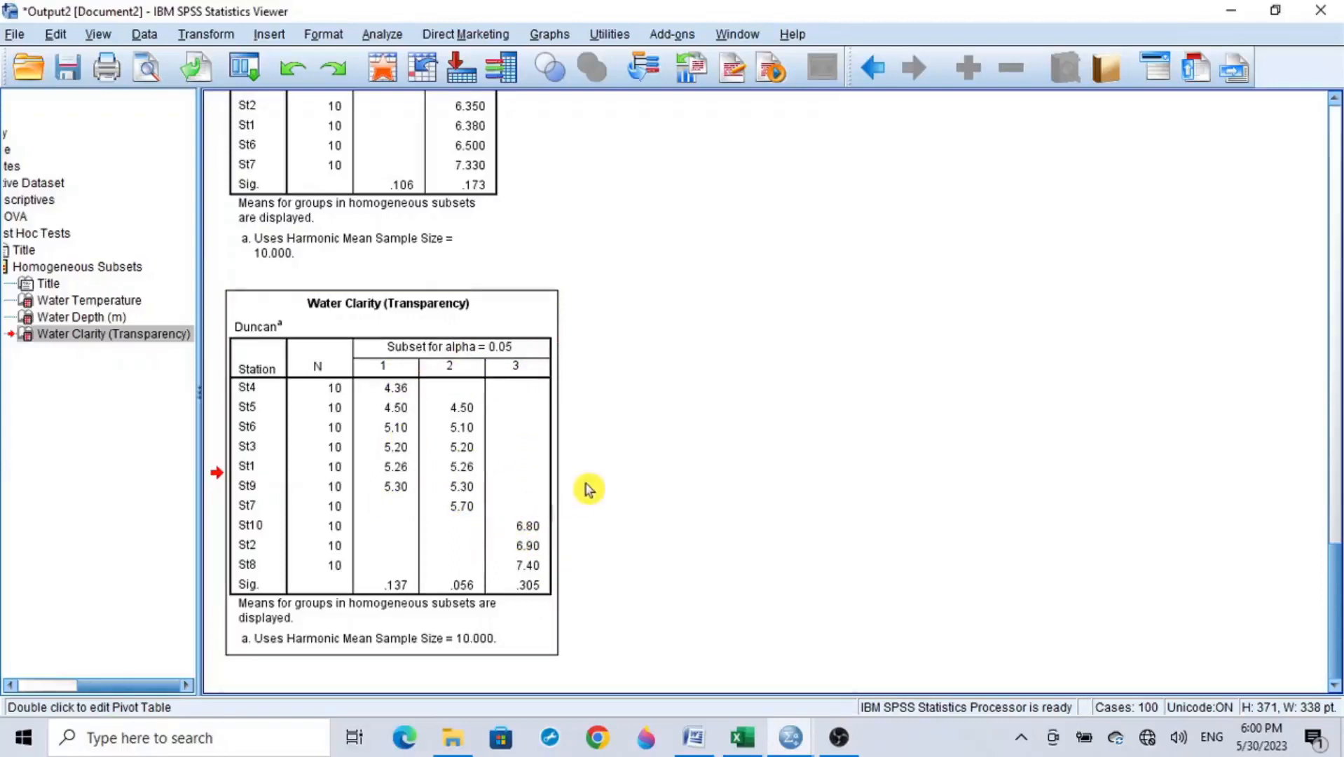
left_click(450, 488)
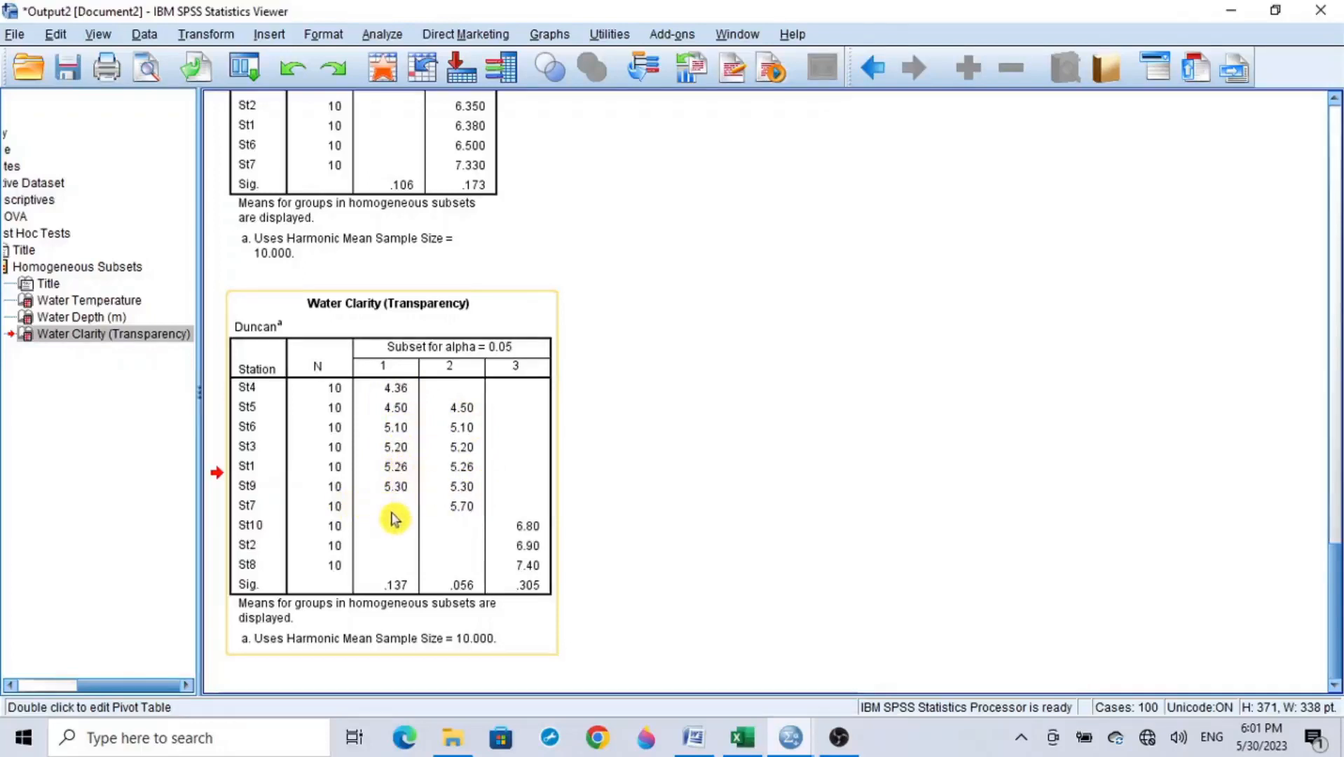
left_click(606, 443)
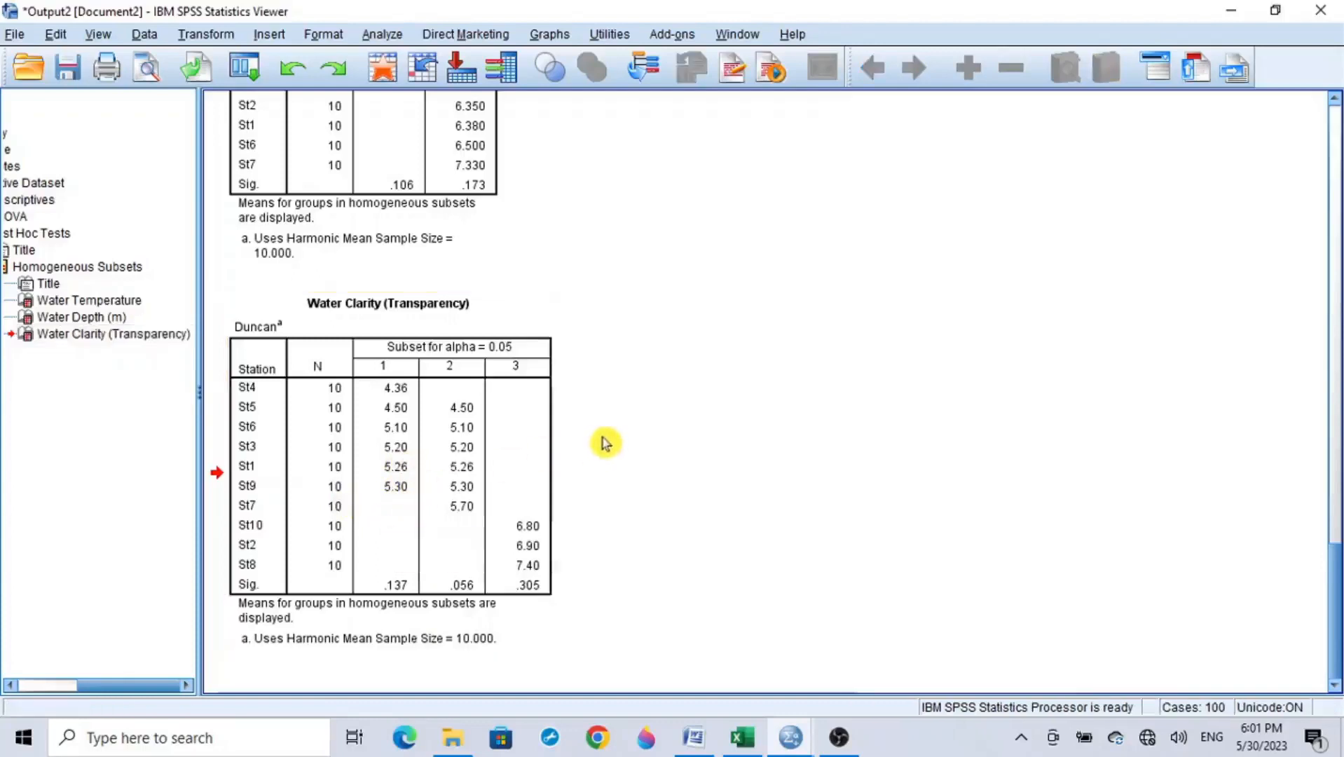
left_click(536, 457)
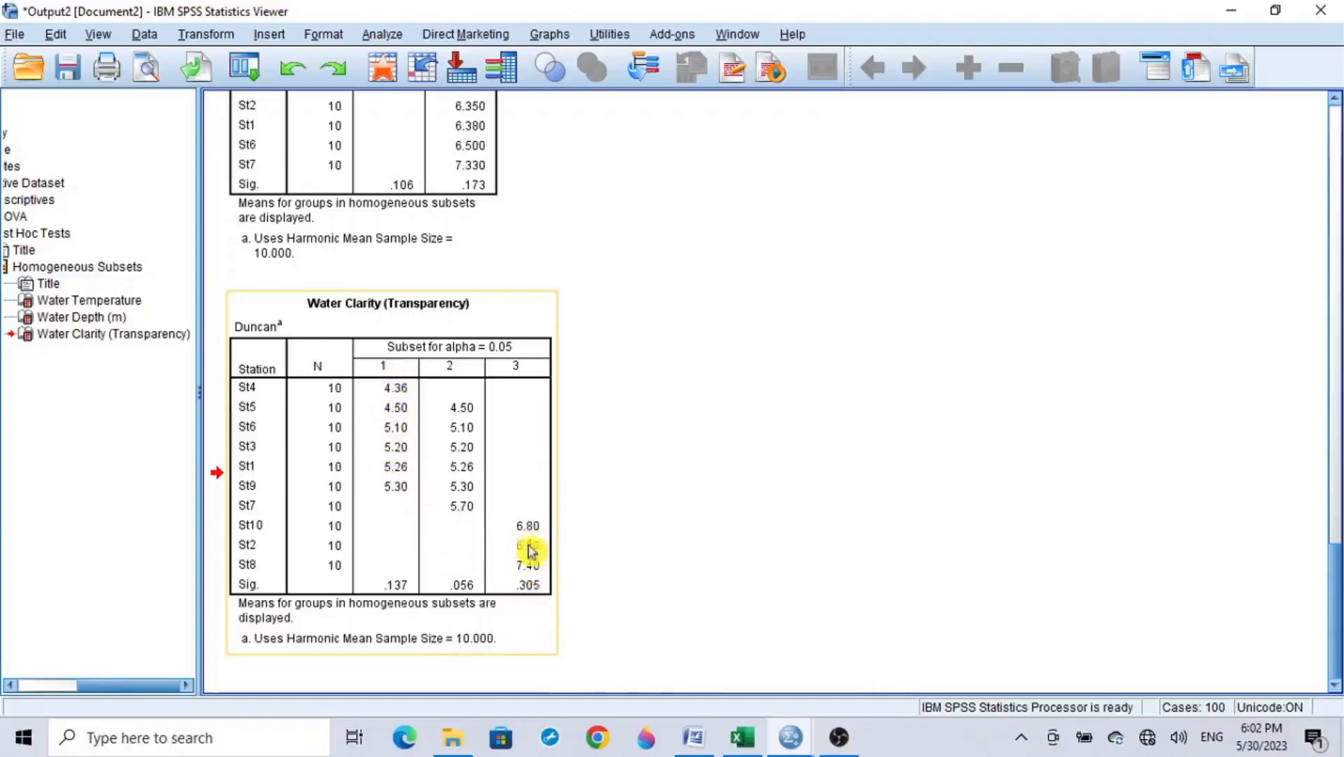
left_click(612, 538)
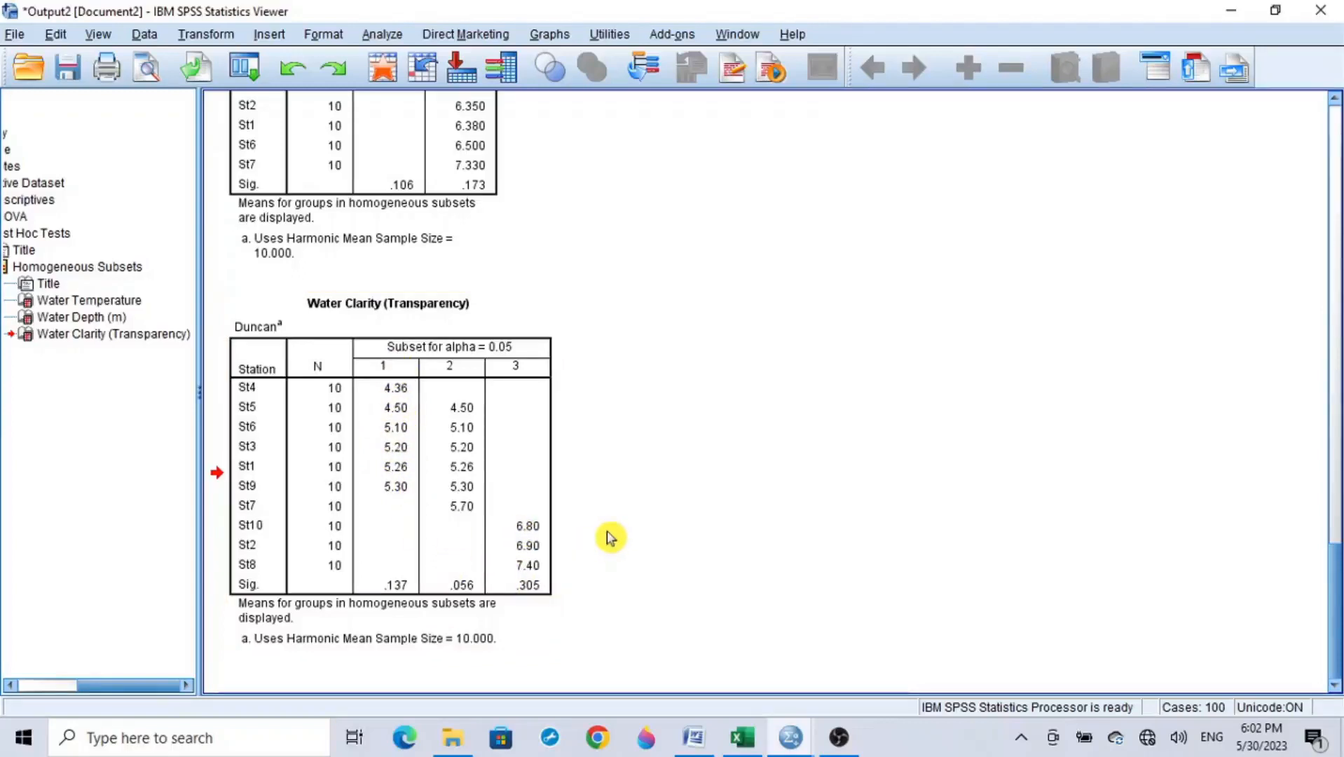
left_click(462, 512)
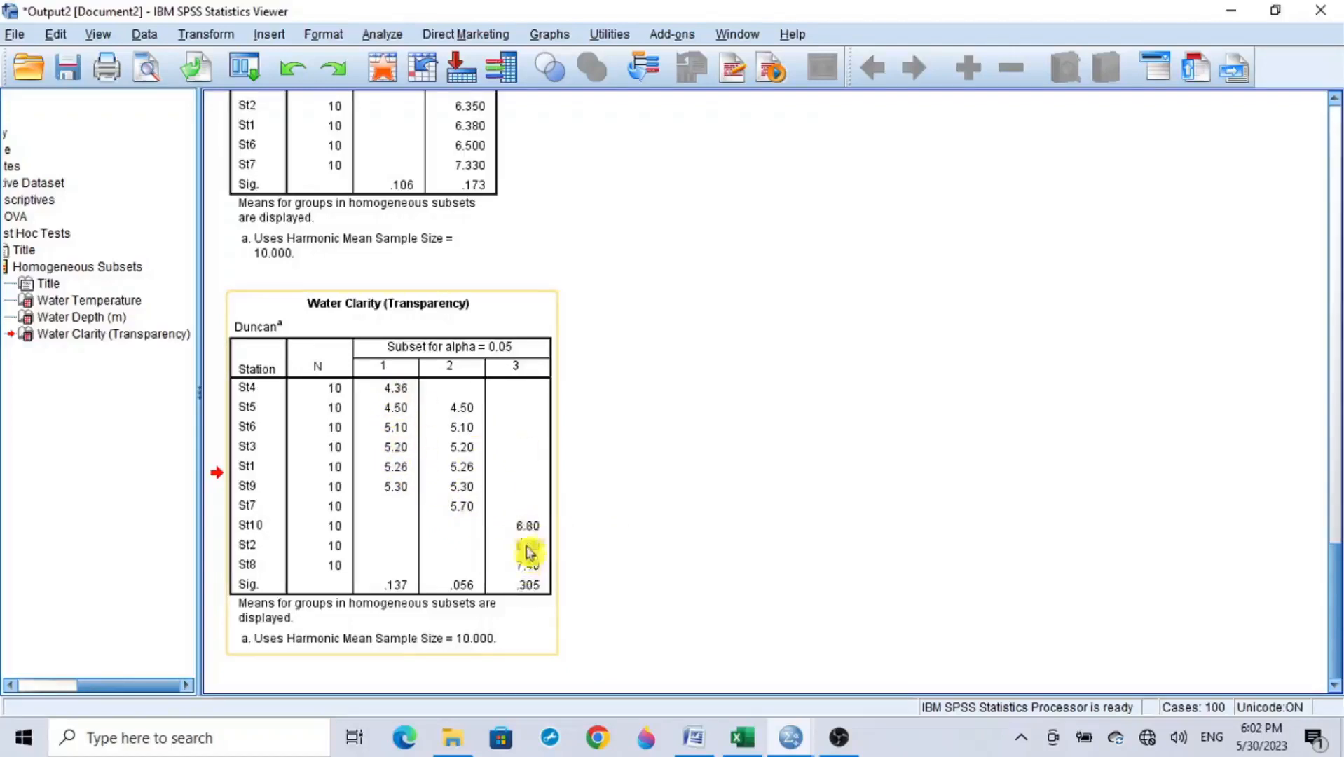
left_click(598, 564)
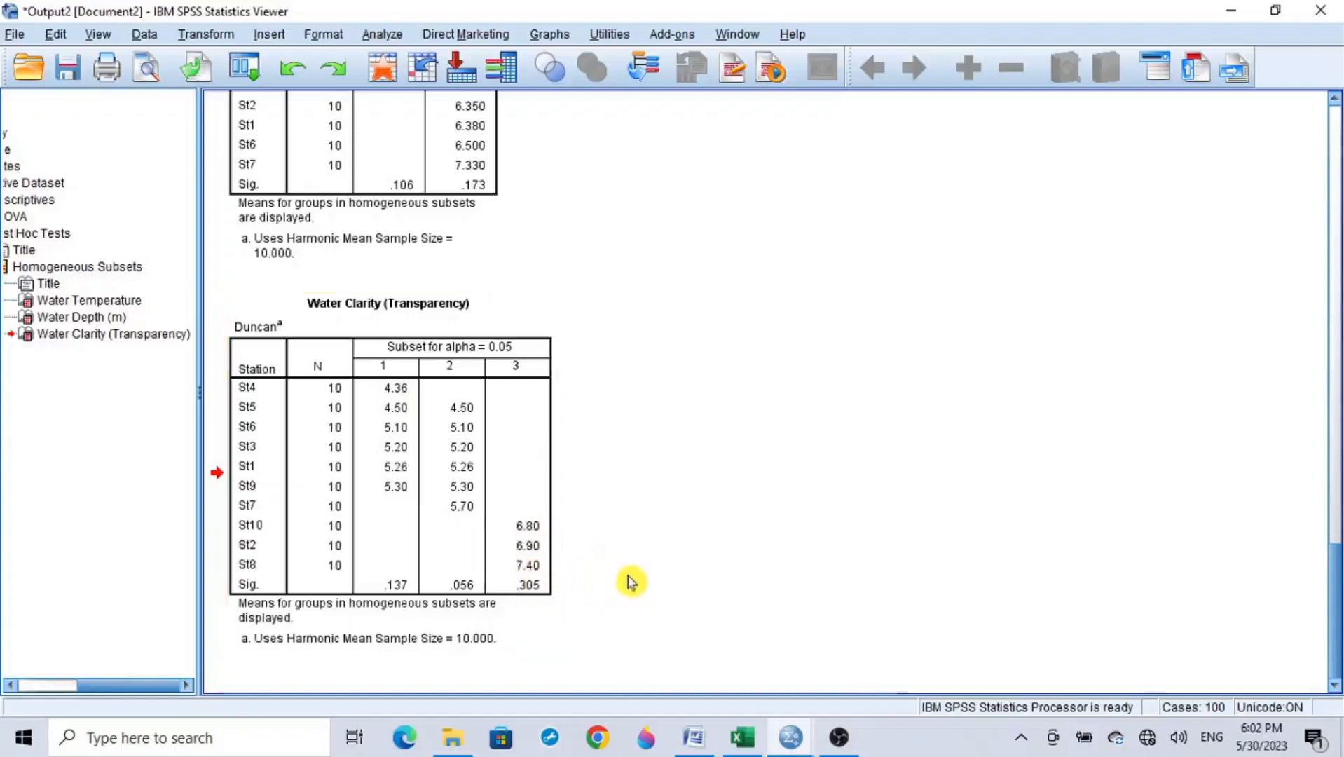
left_click(544, 533)
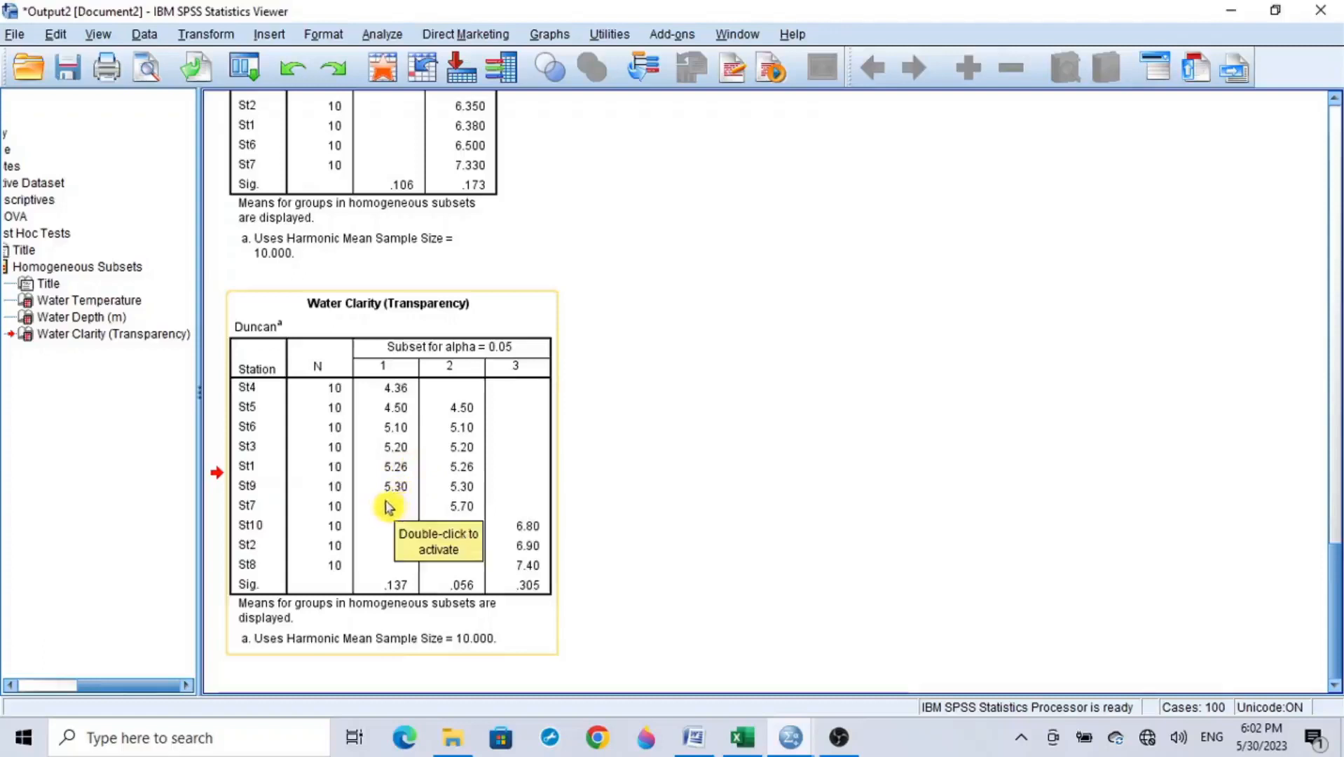
left_click(531, 551)
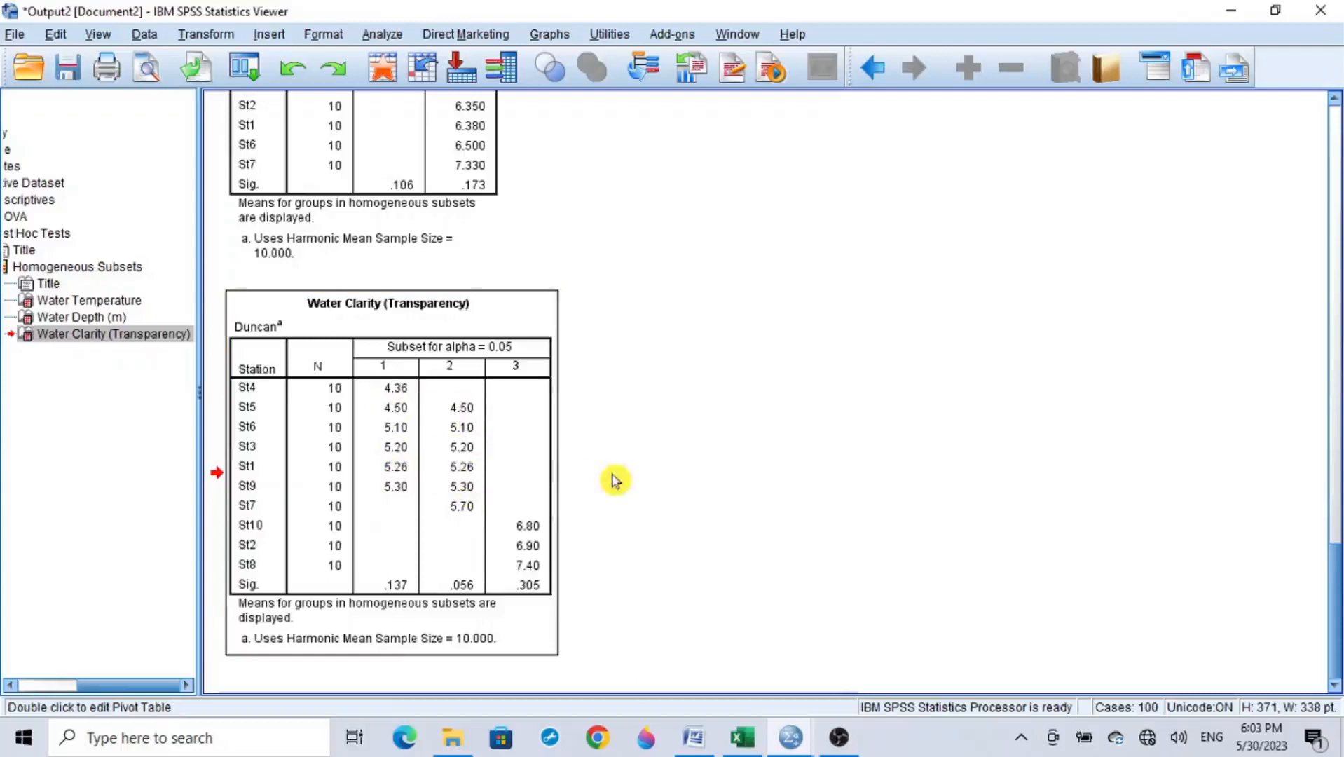
Step: Copy the Water Clarity (Transparency) table from SPSS, switch to the Excel workbook and paste it at cell A42
right_click(389, 463)
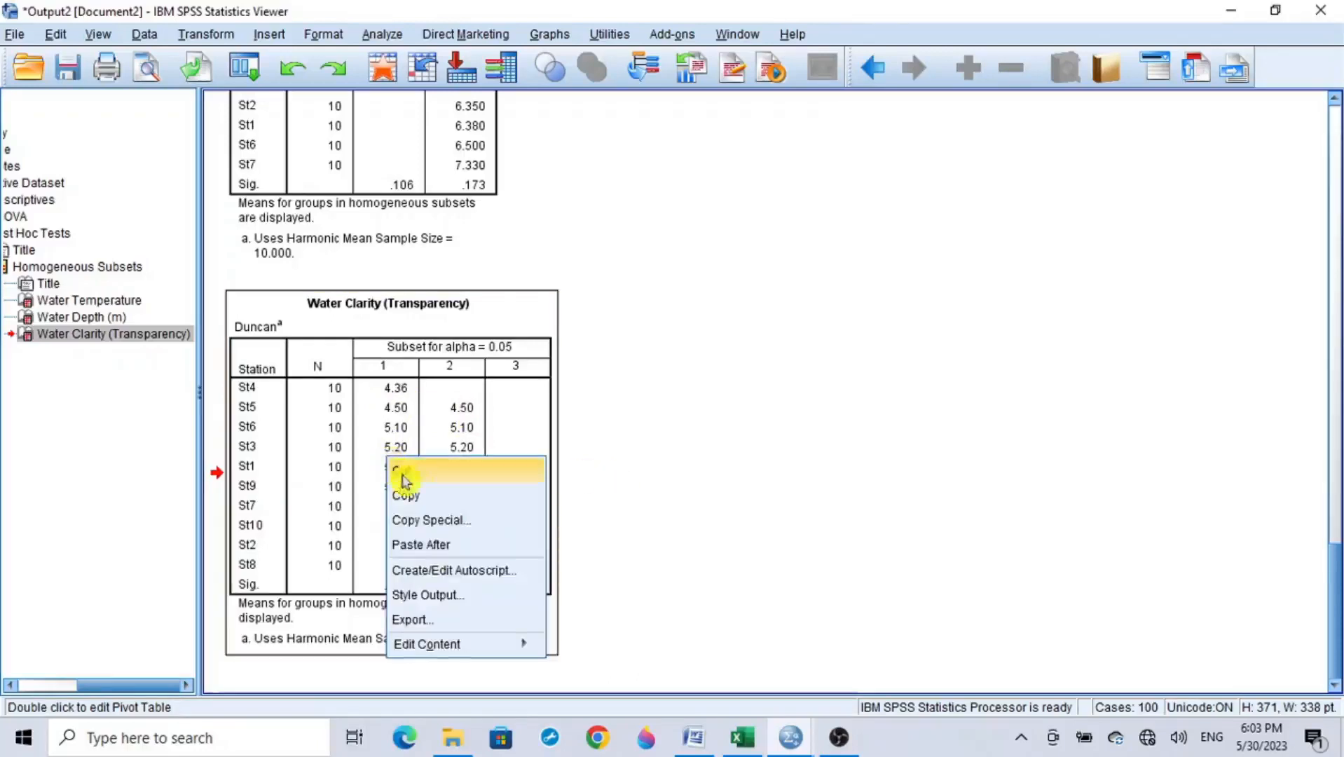
left_click(443, 496)
left_click(742, 737)
scroll(893, 548, "down", 5)
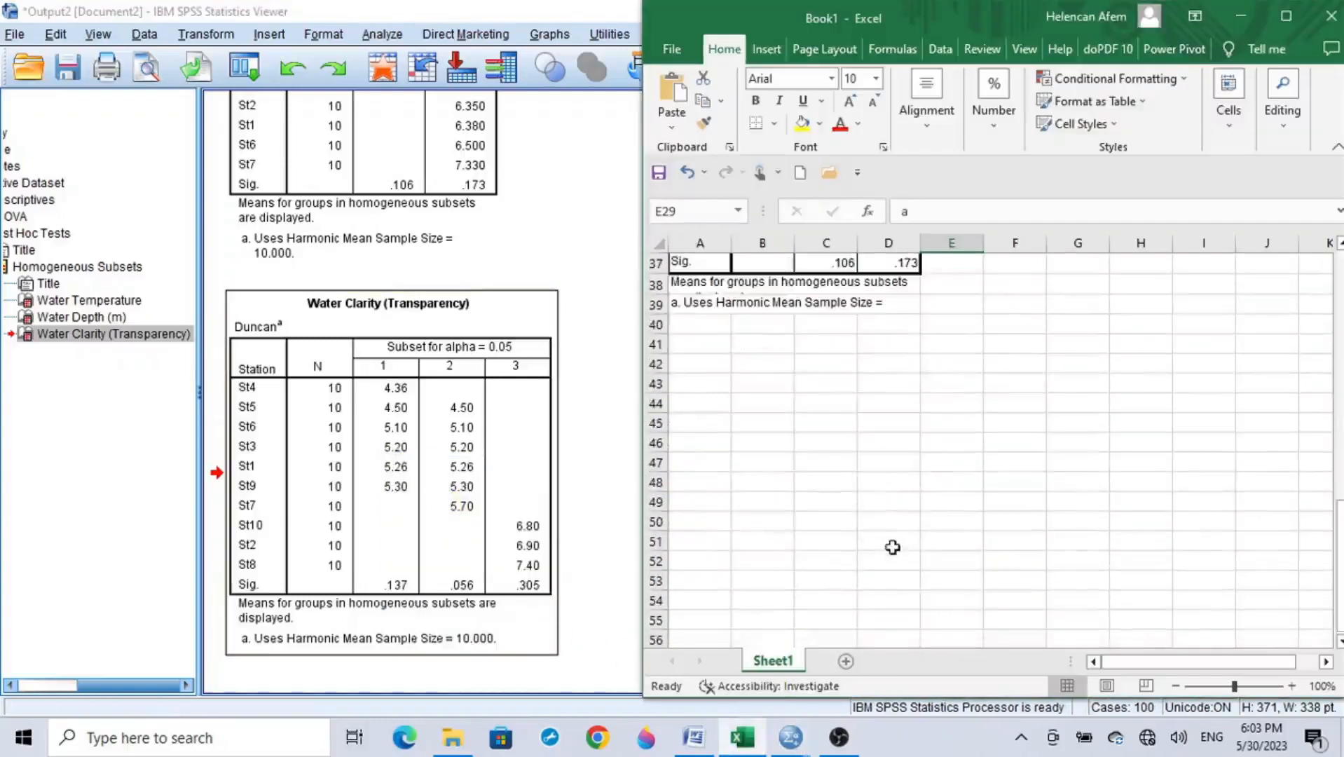
scroll(708, 391, "down", 1)
left_click(713, 300)
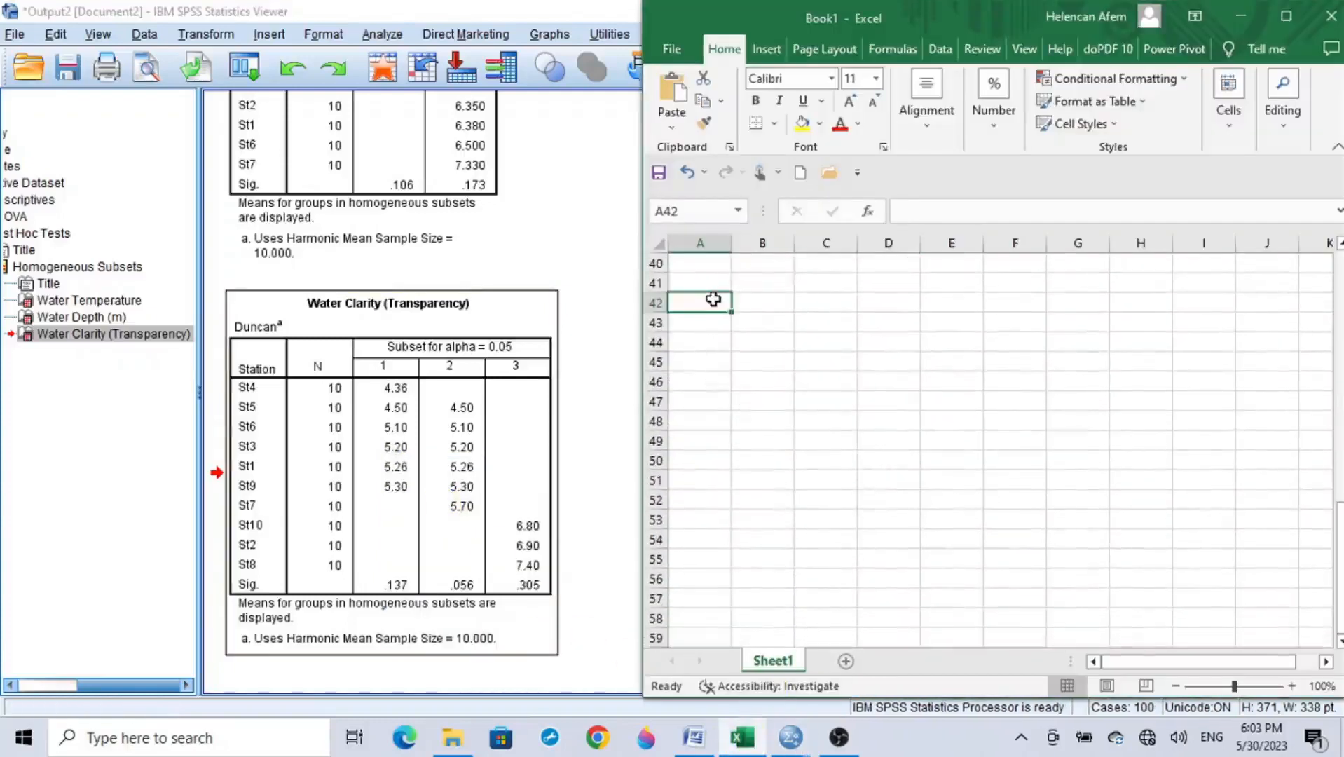
key("ctrl+v")
Step: Relabel the three subset headings of the pasted Water Clarity table as a, b and c
left_click(826, 363)
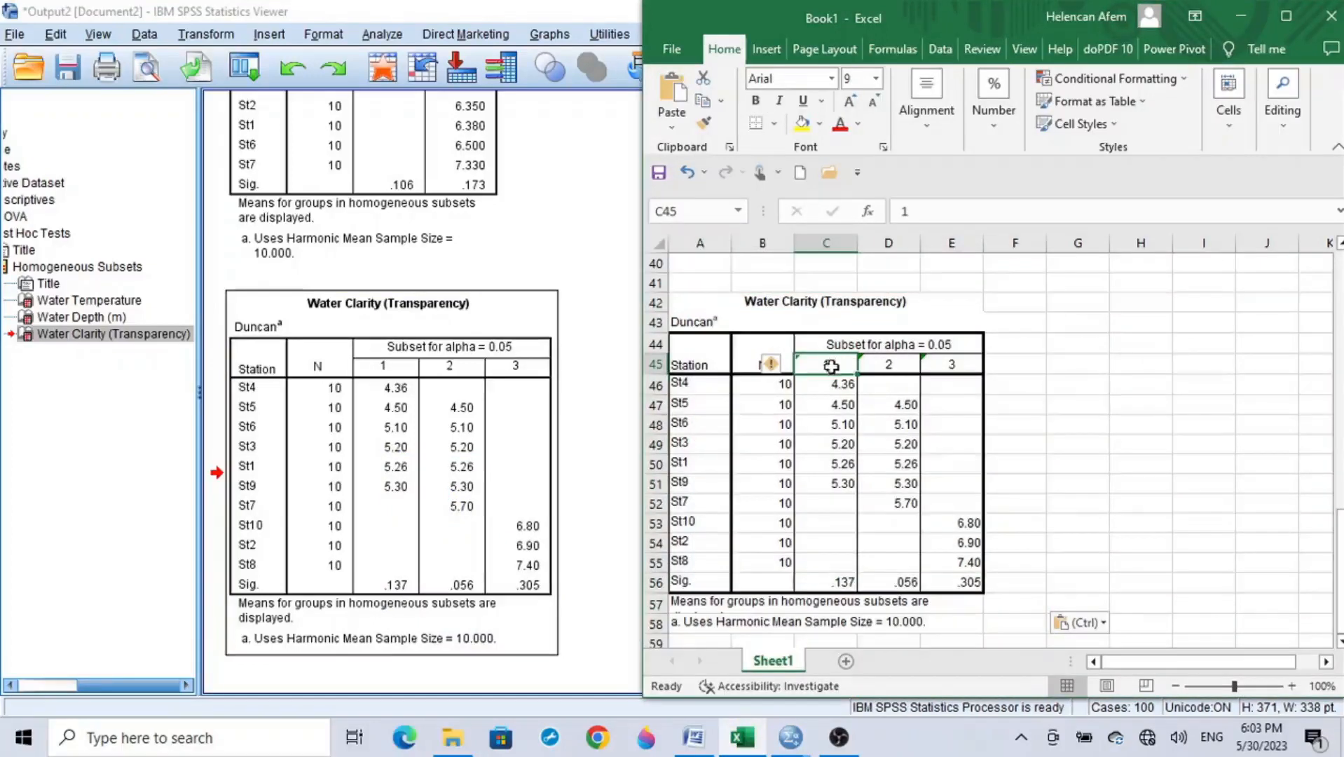
type("a")
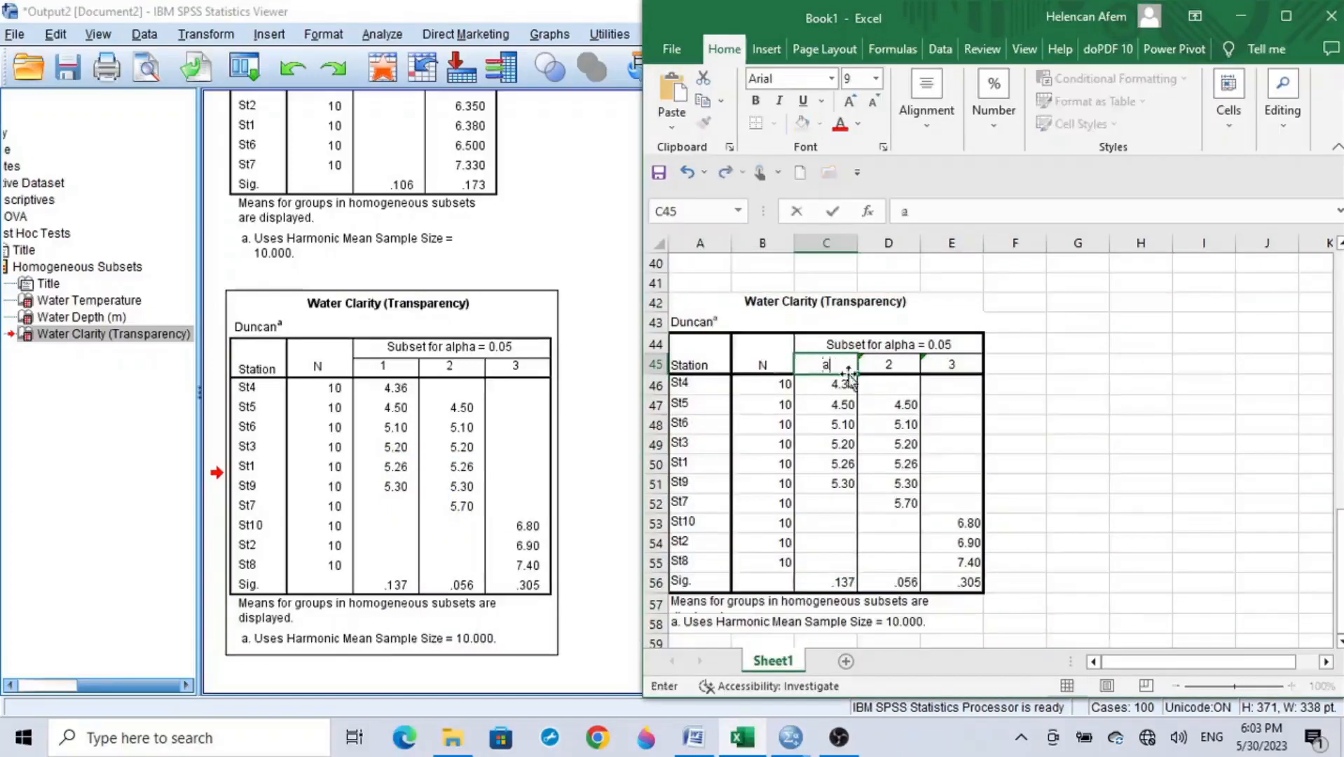
left_click(889, 366)
type("b")
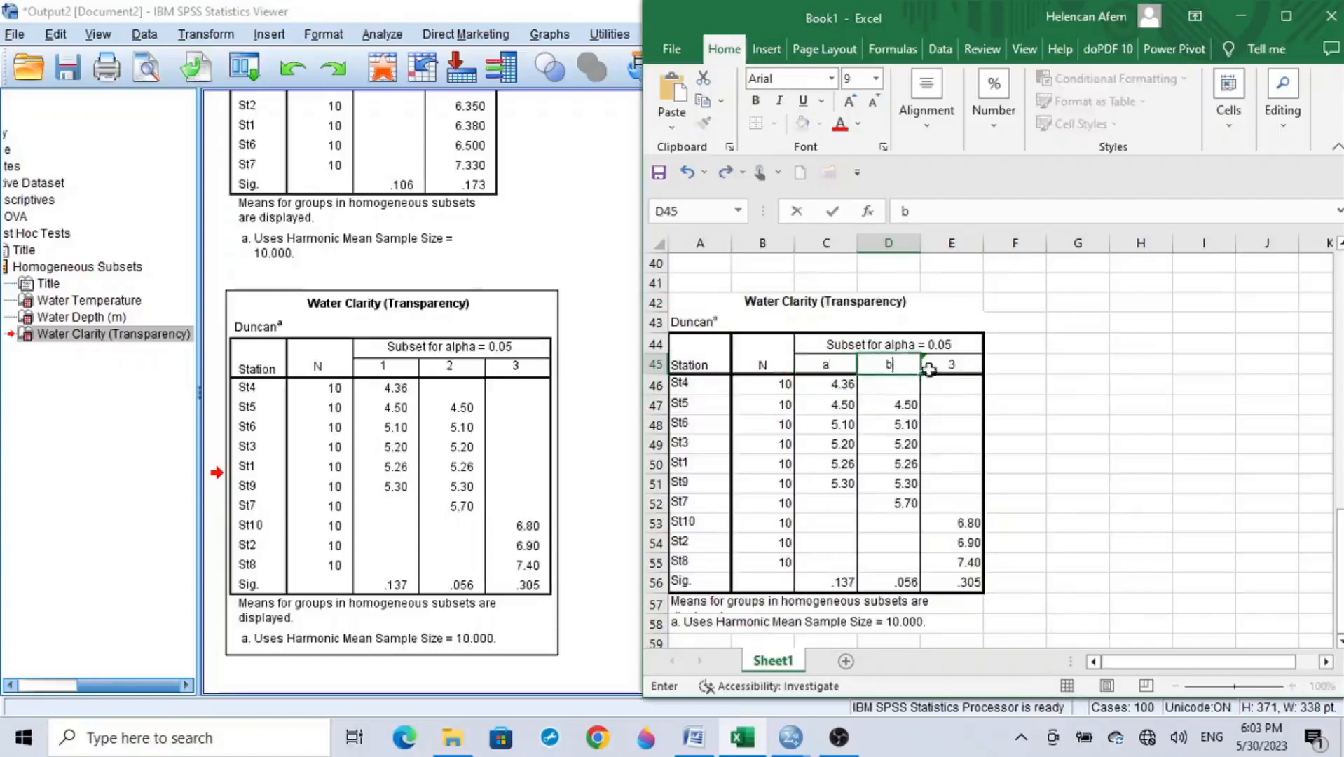
left_click(952, 365)
type("c")
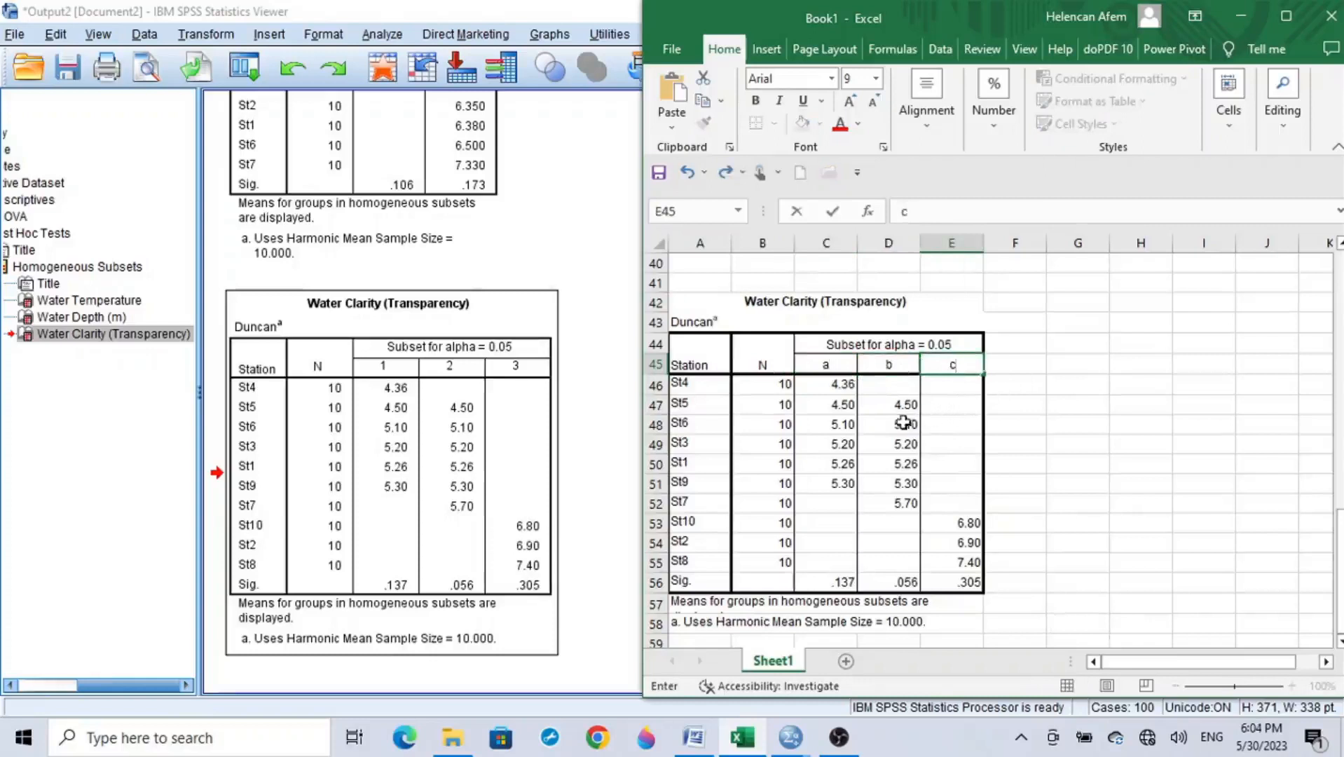
Step: Replace the first-subset means of St4, St5, St6, St3, St1 and St9 with the letter a
left_click(847, 385)
type("a")
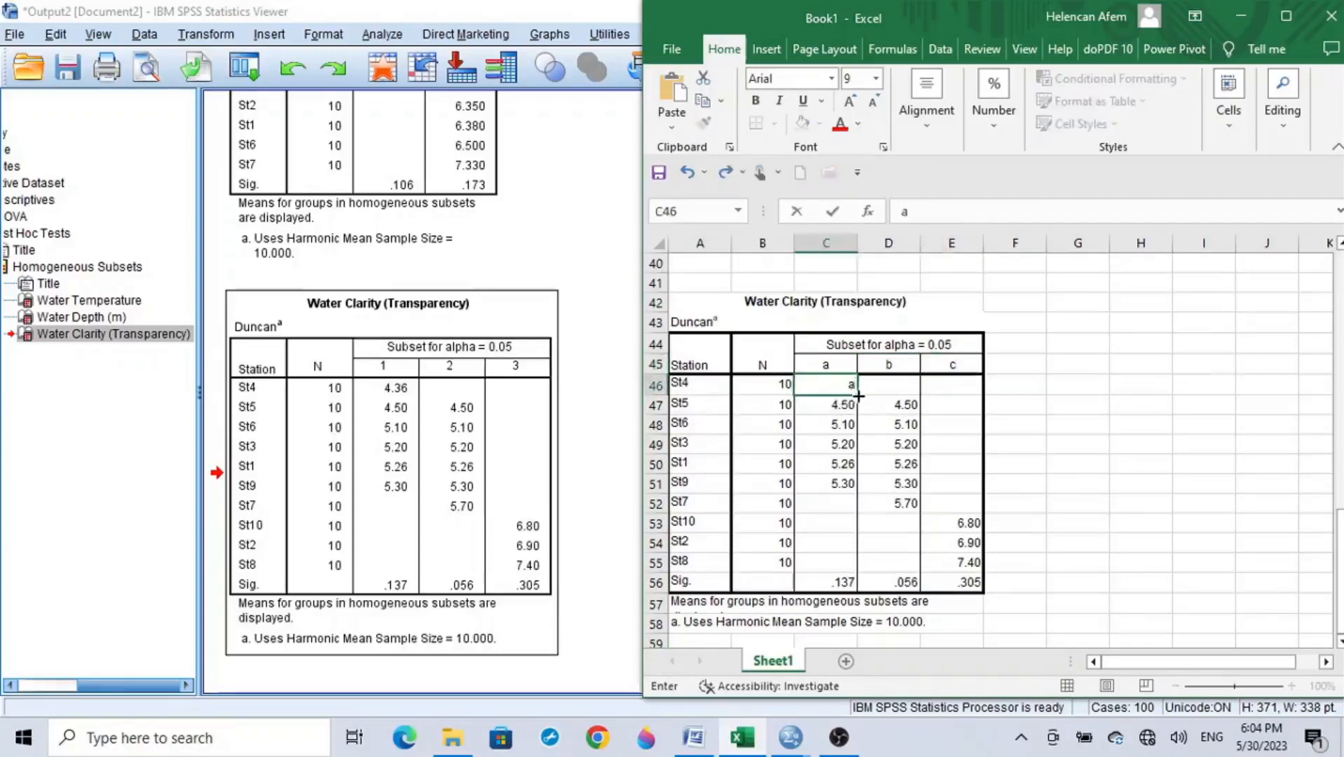
left_click_drag(859, 396, 852, 492)
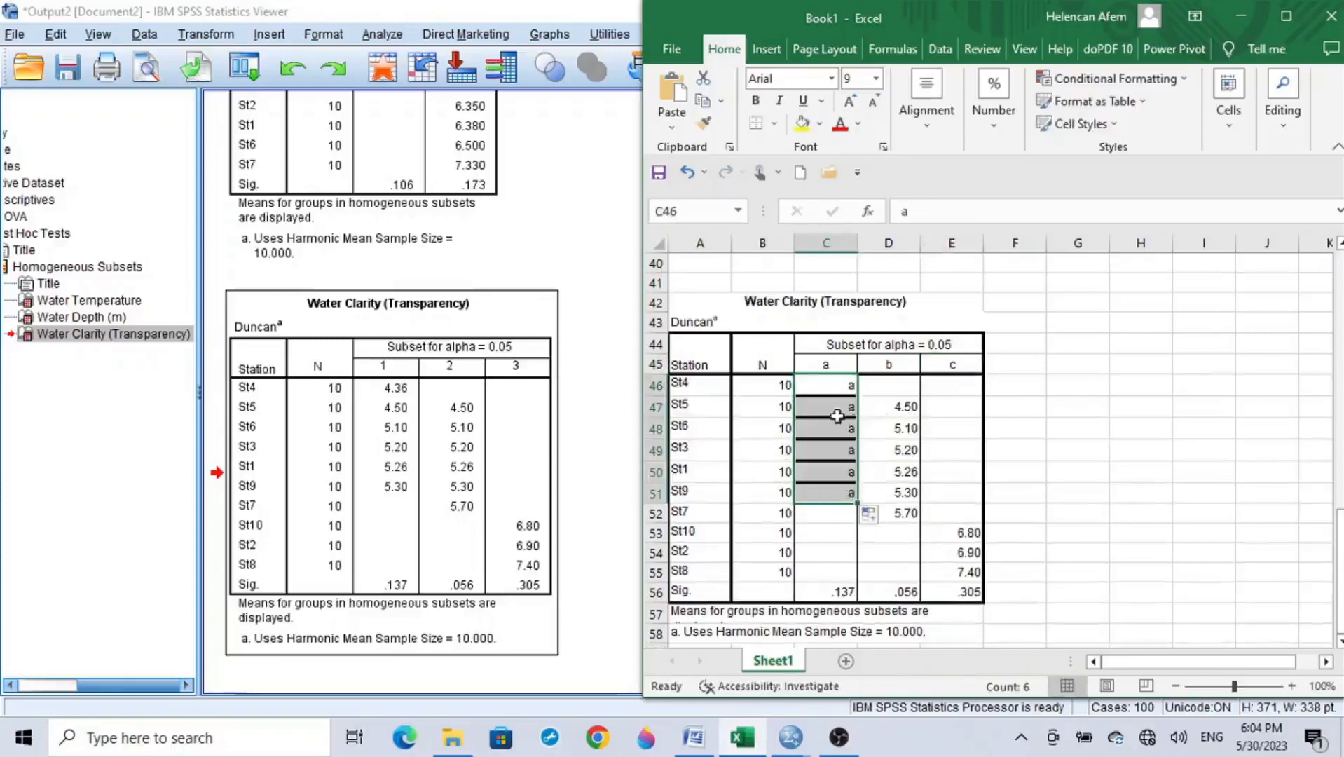
left_click(839, 514)
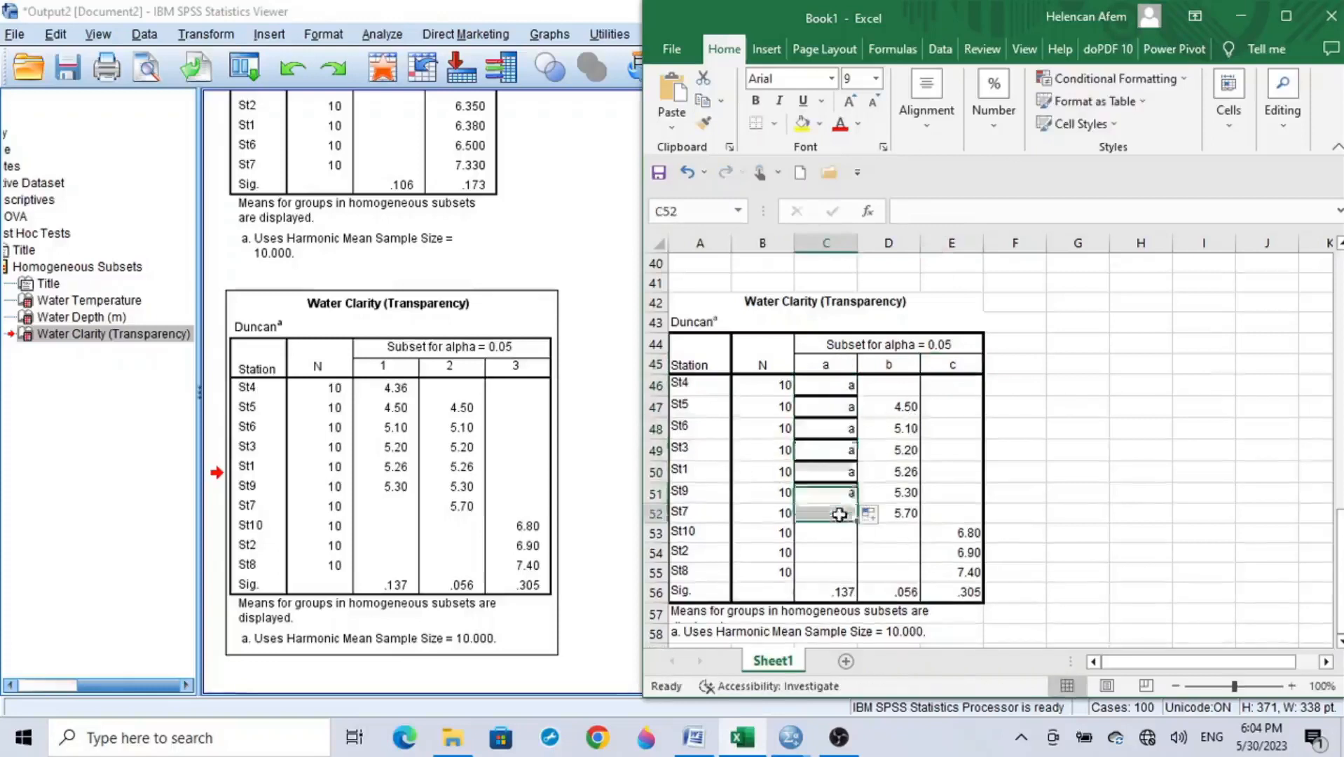
Step: Replace the second-subset means from St5 down to St7 with the letter b
left_click(910, 407)
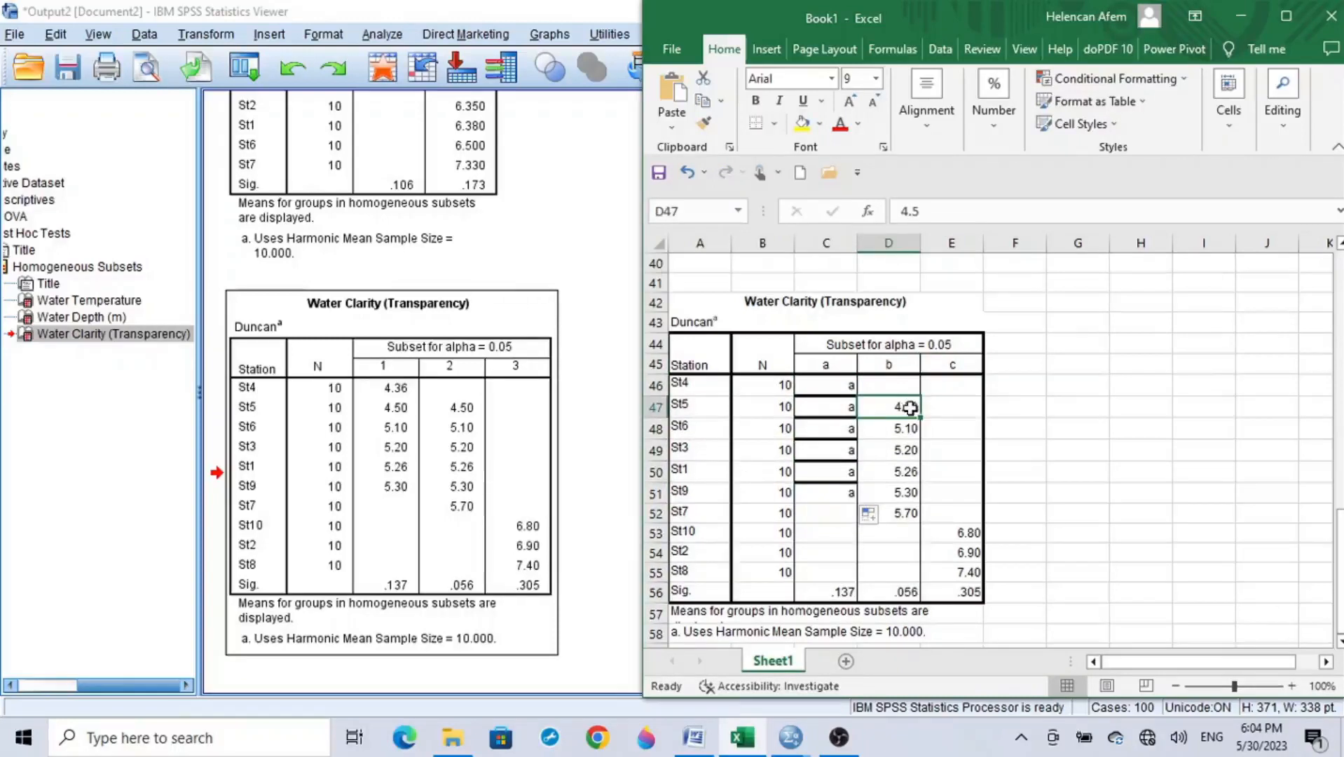
type("b")
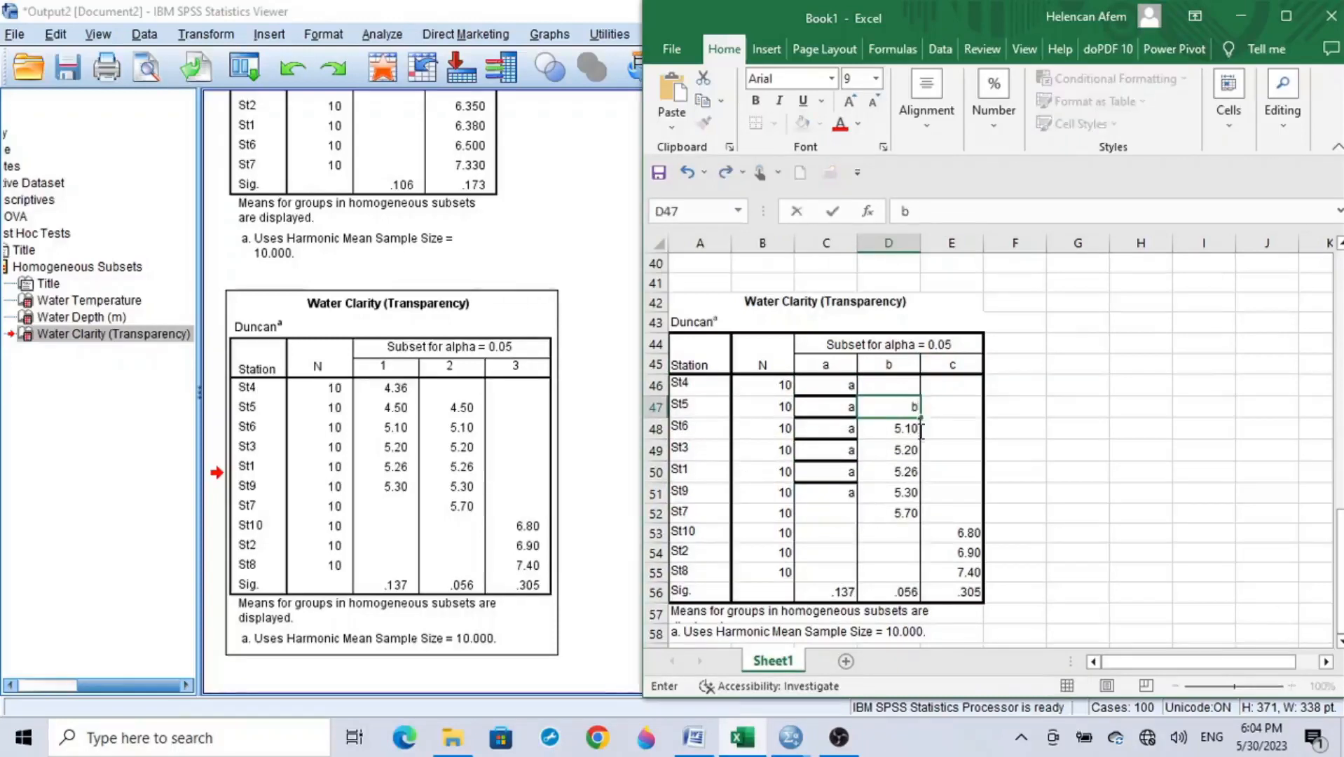
key("ctrl+Return")
left_click_drag(920, 418, 925, 520)
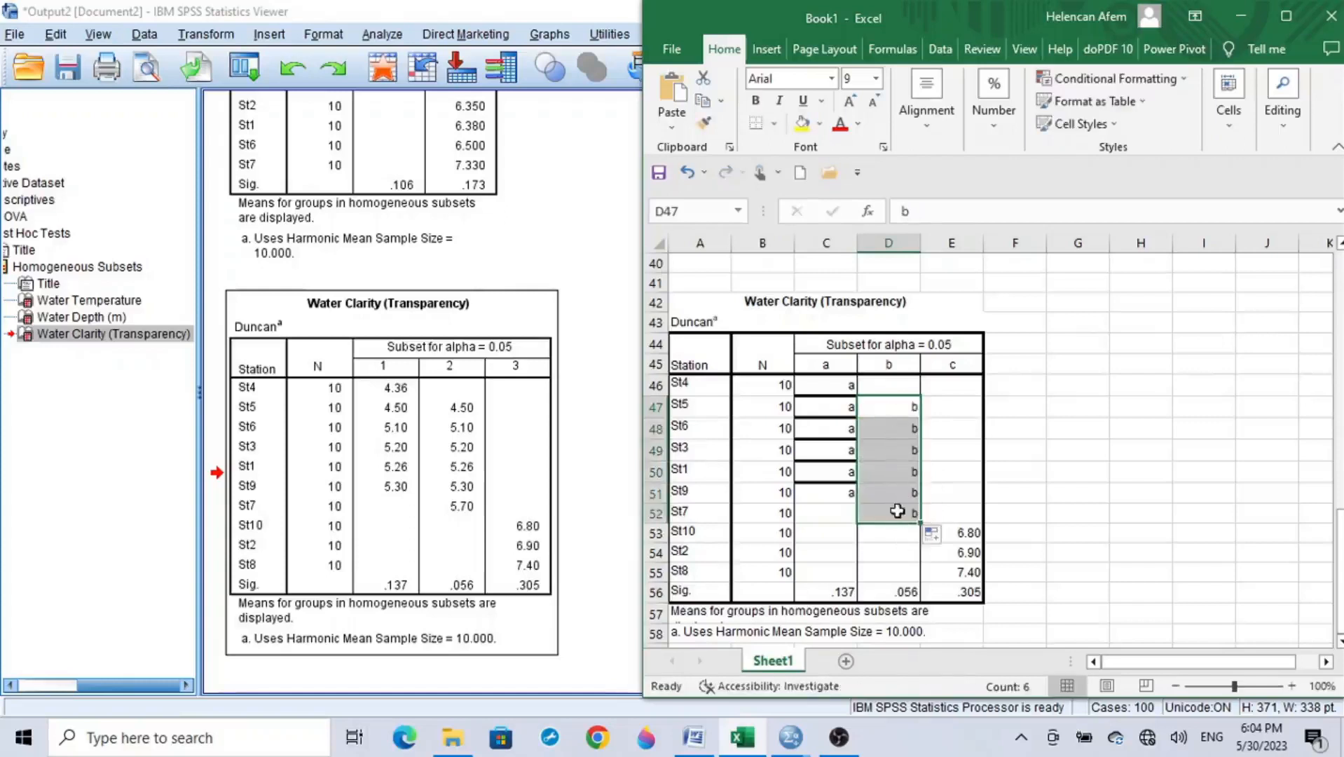
left_click(897, 511)
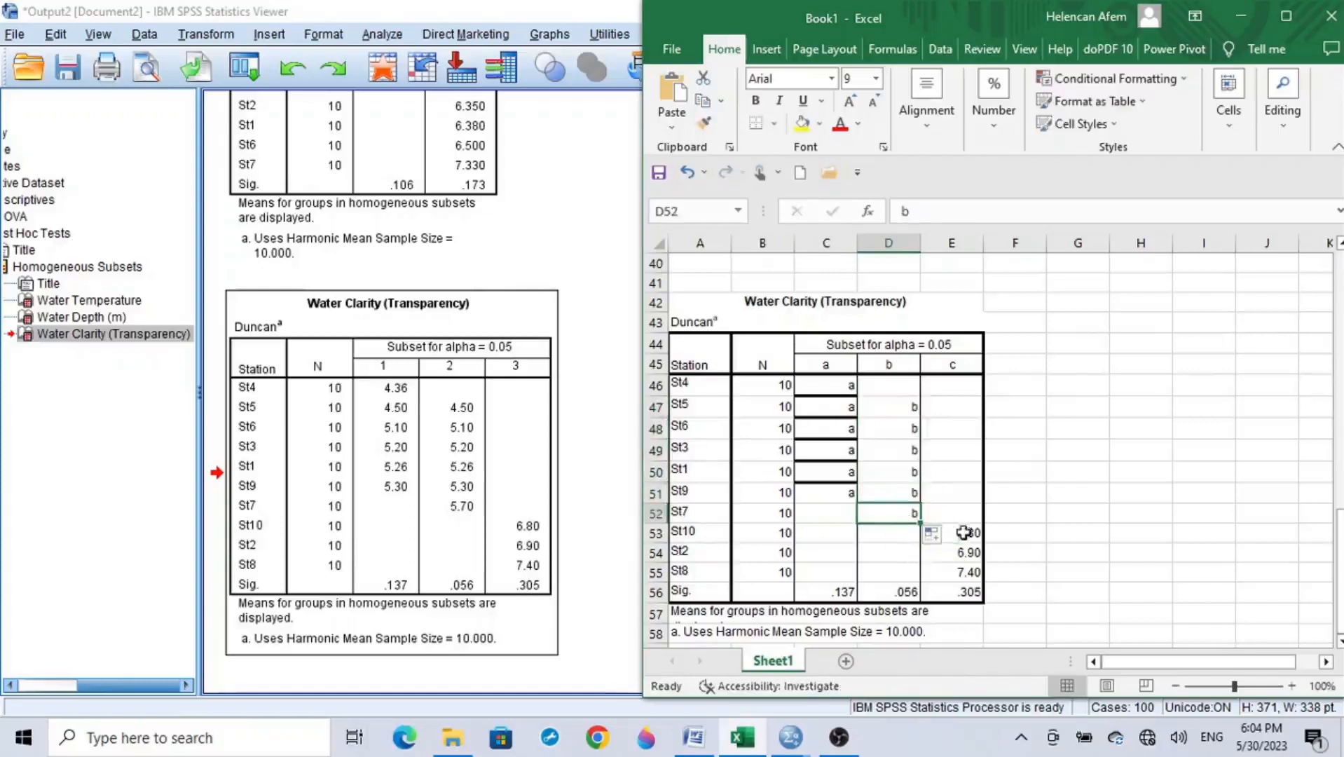
Step: Replace the third-subset means of St10, St2 and St8 with the letter c
left_click(969, 534)
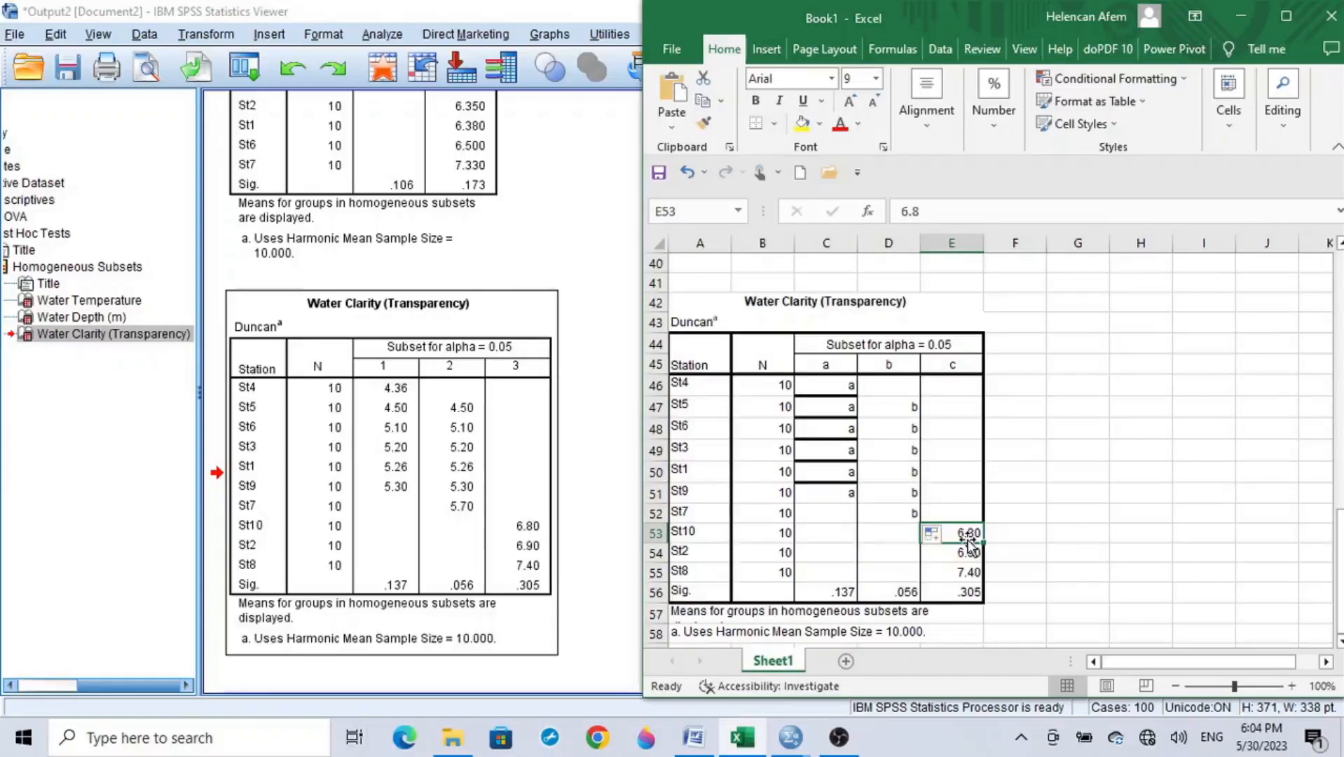
type("c")
left_click_drag(984, 544, 980, 575)
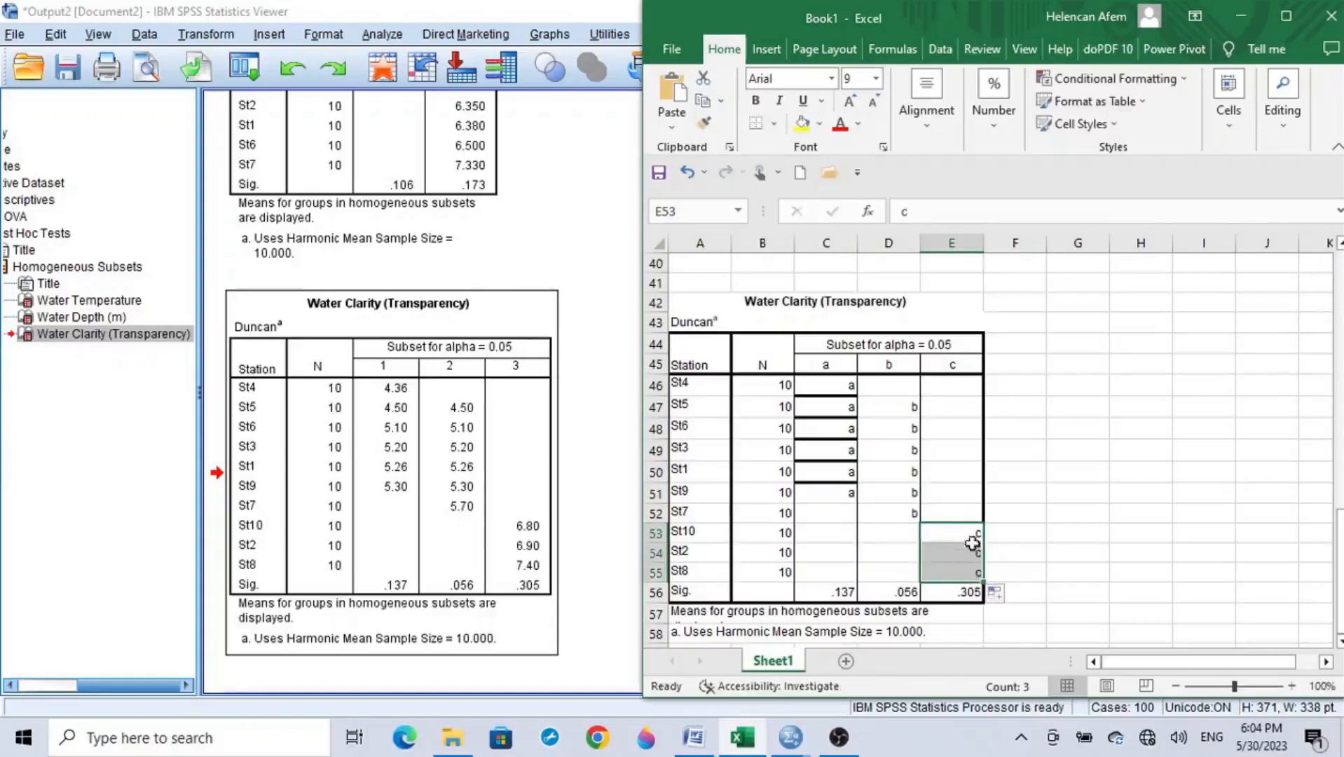
left_click(1010, 534)
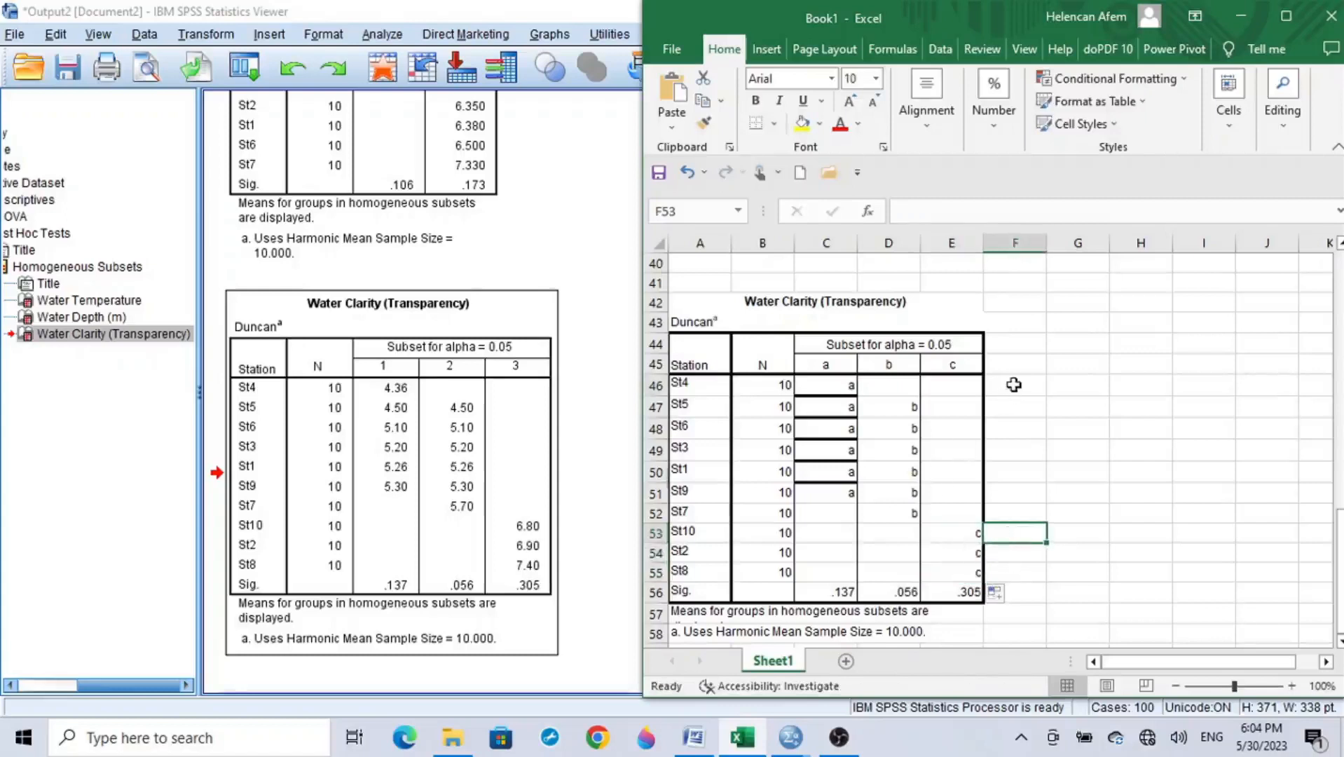
Step: In column F beside the table, enter a for St4, b for St7, and c for St10, St2 and St8
left_click_drag(1014, 384, 1021, 572)
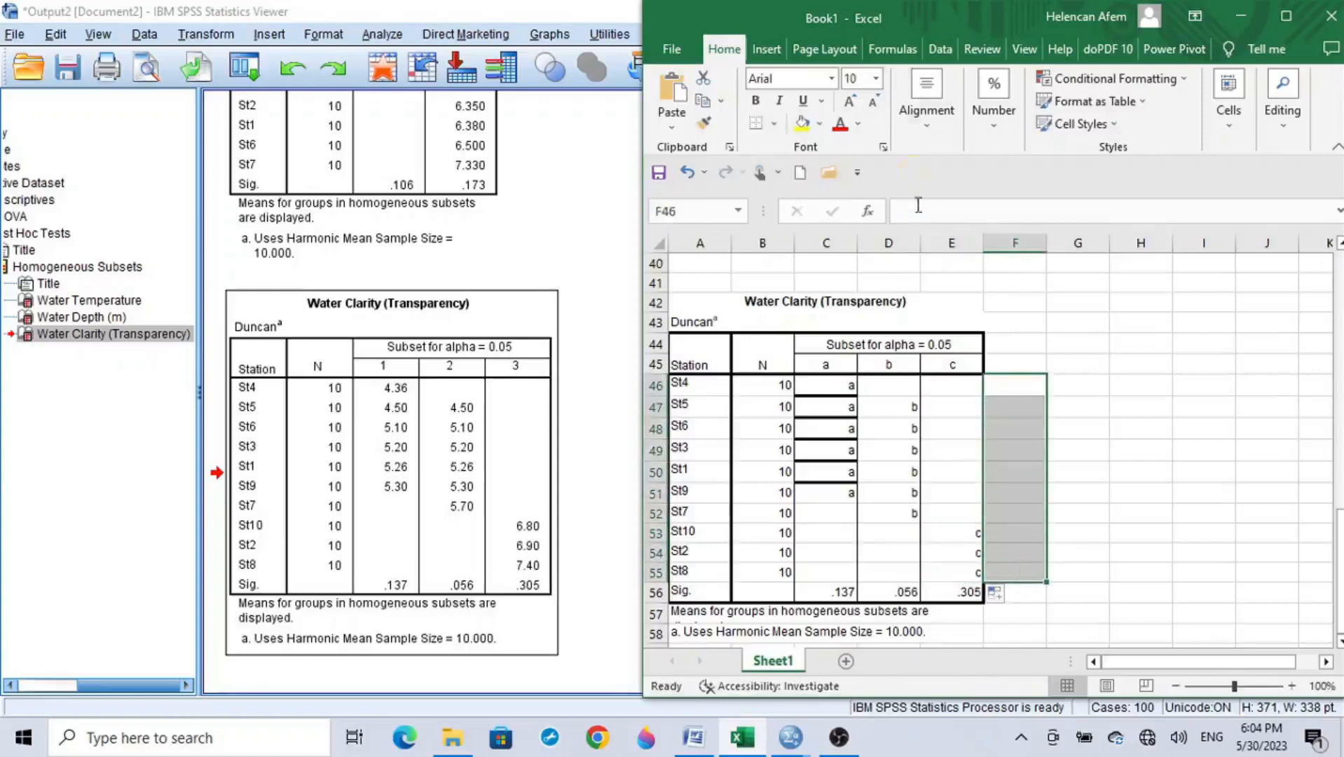
left_click(927, 98)
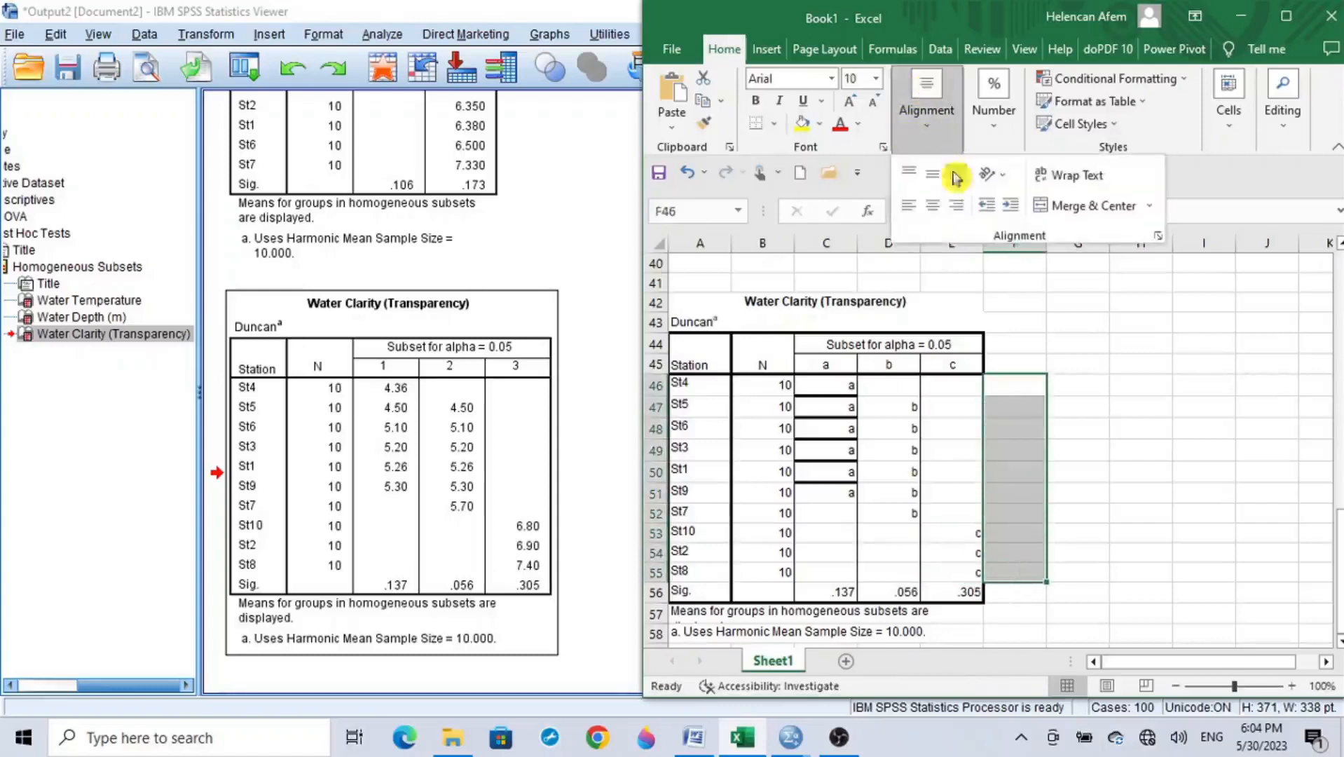
left_click(1019, 400)
left_click(1017, 387)
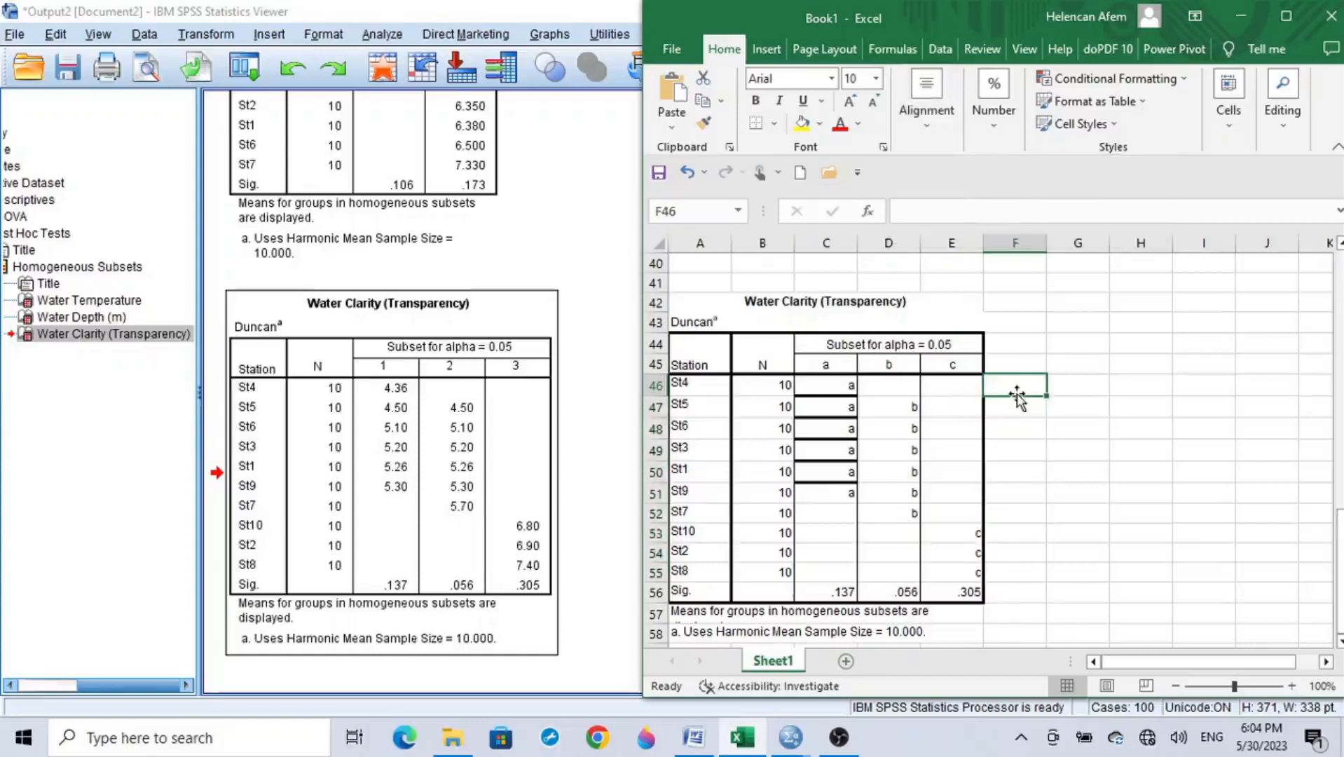
type("a")
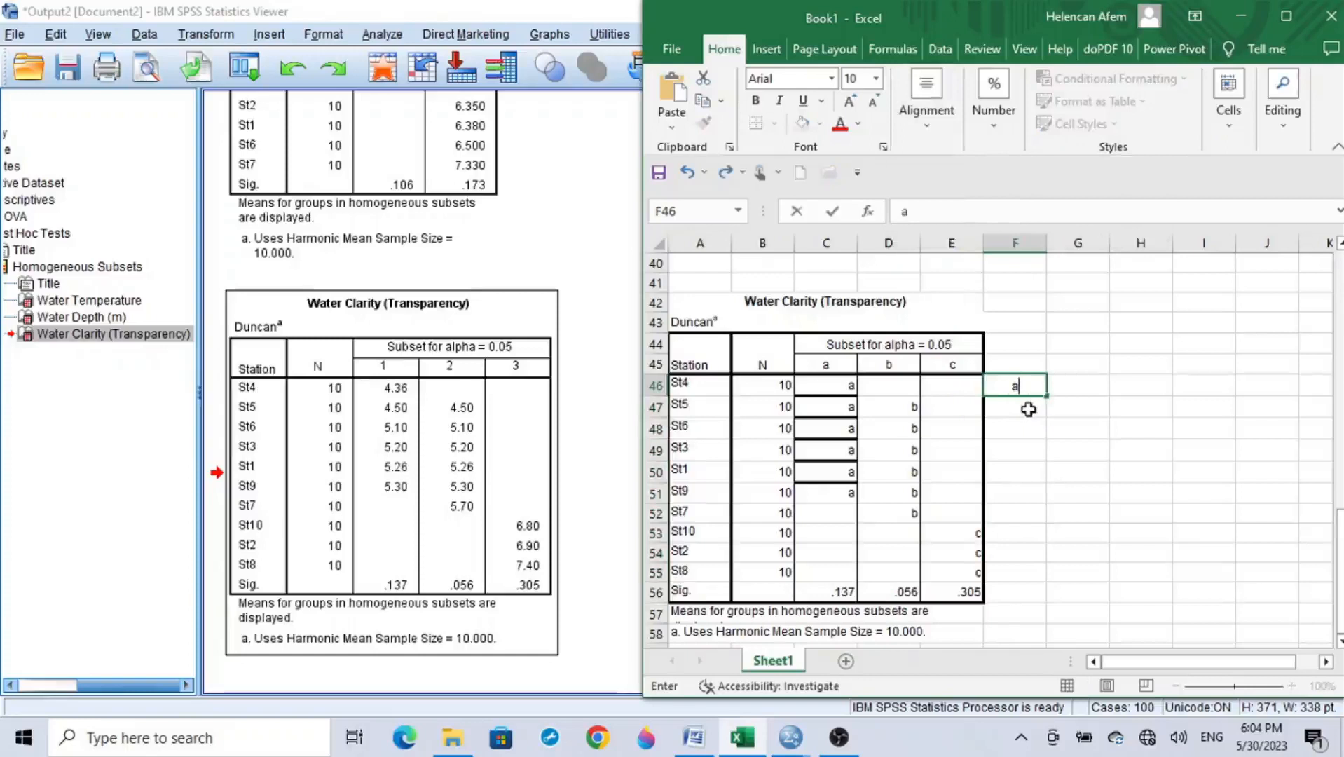
left_click(1017, 514)
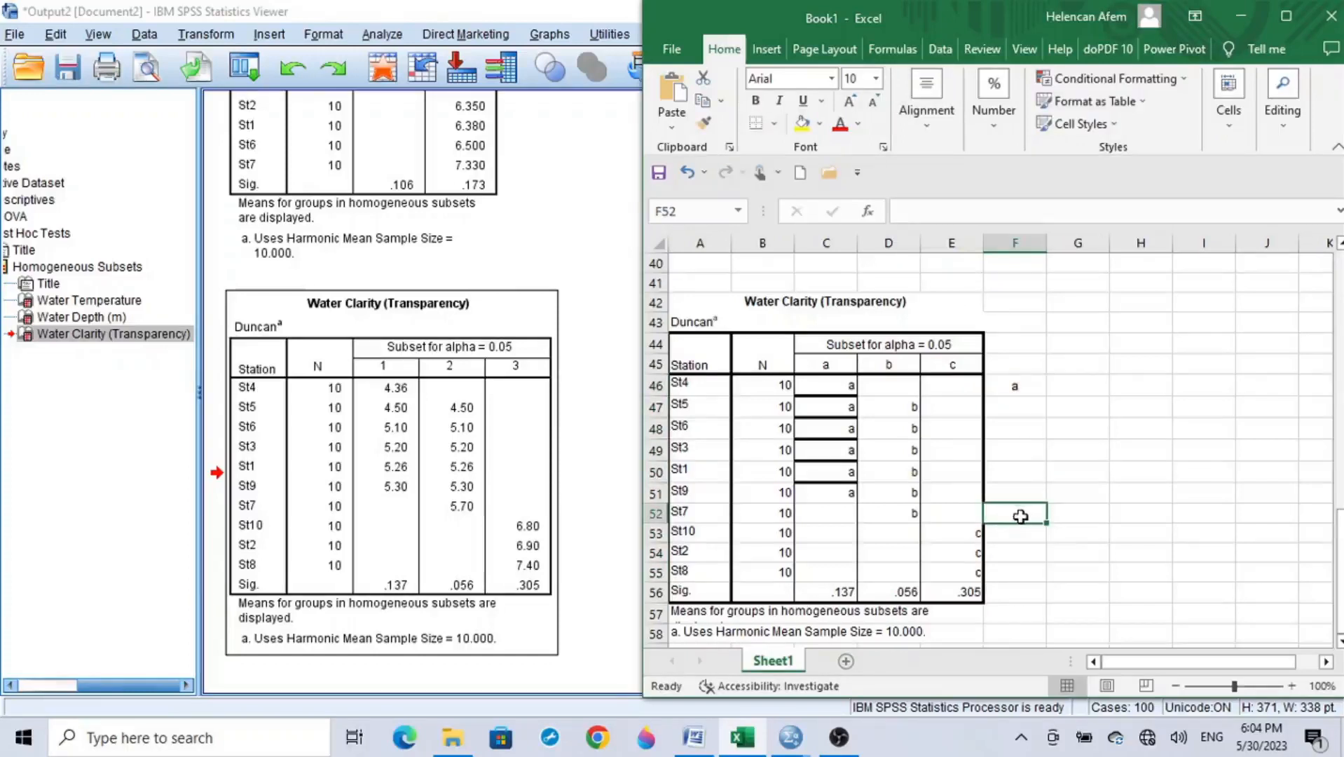
type("b")
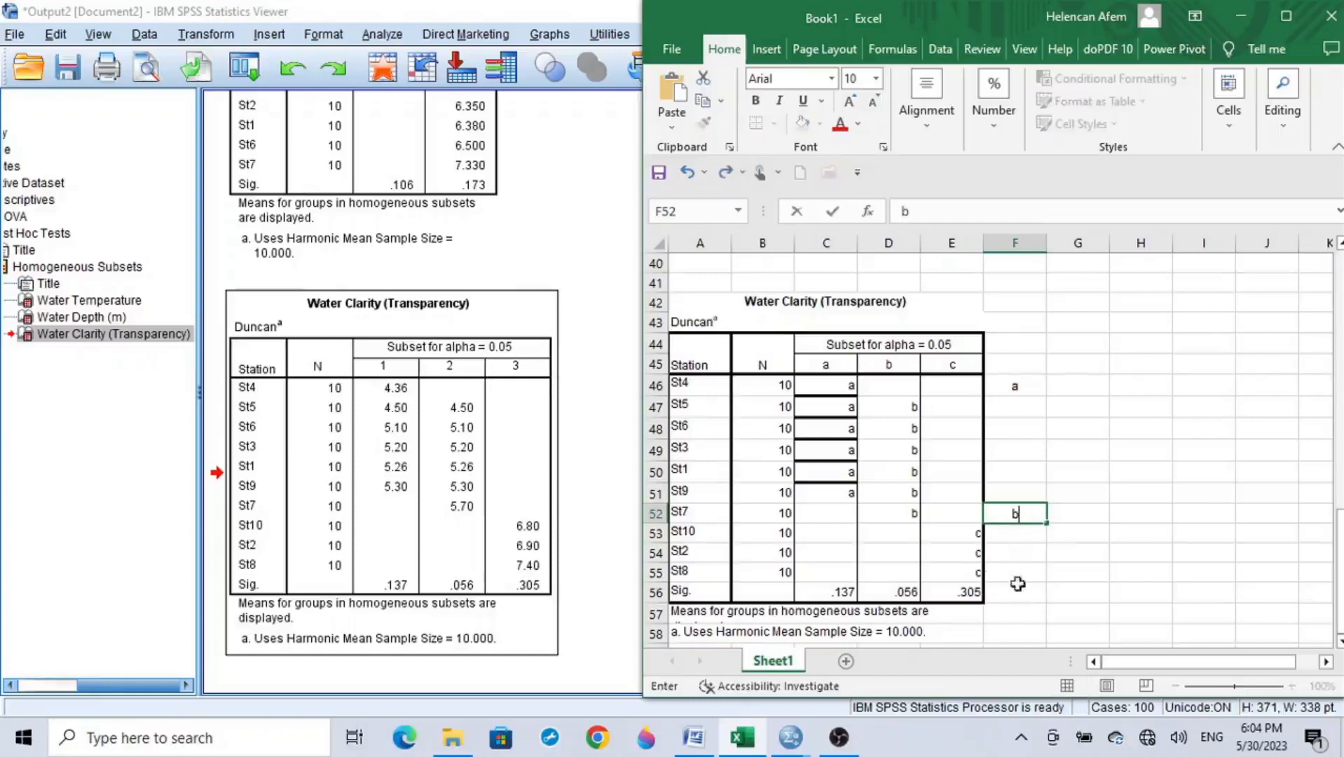
left_click(1023, 535)
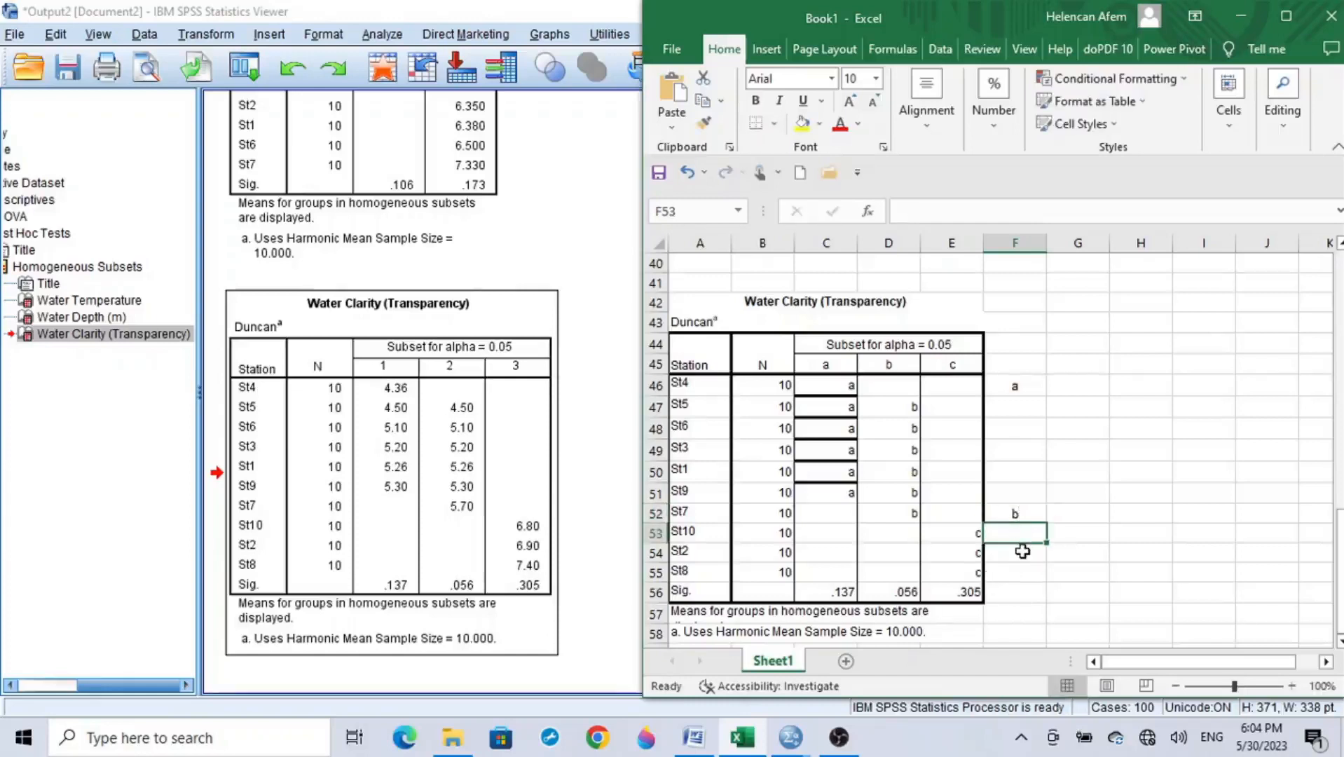
type("c")
left_click_drag(1048, 545, 1050, 585)
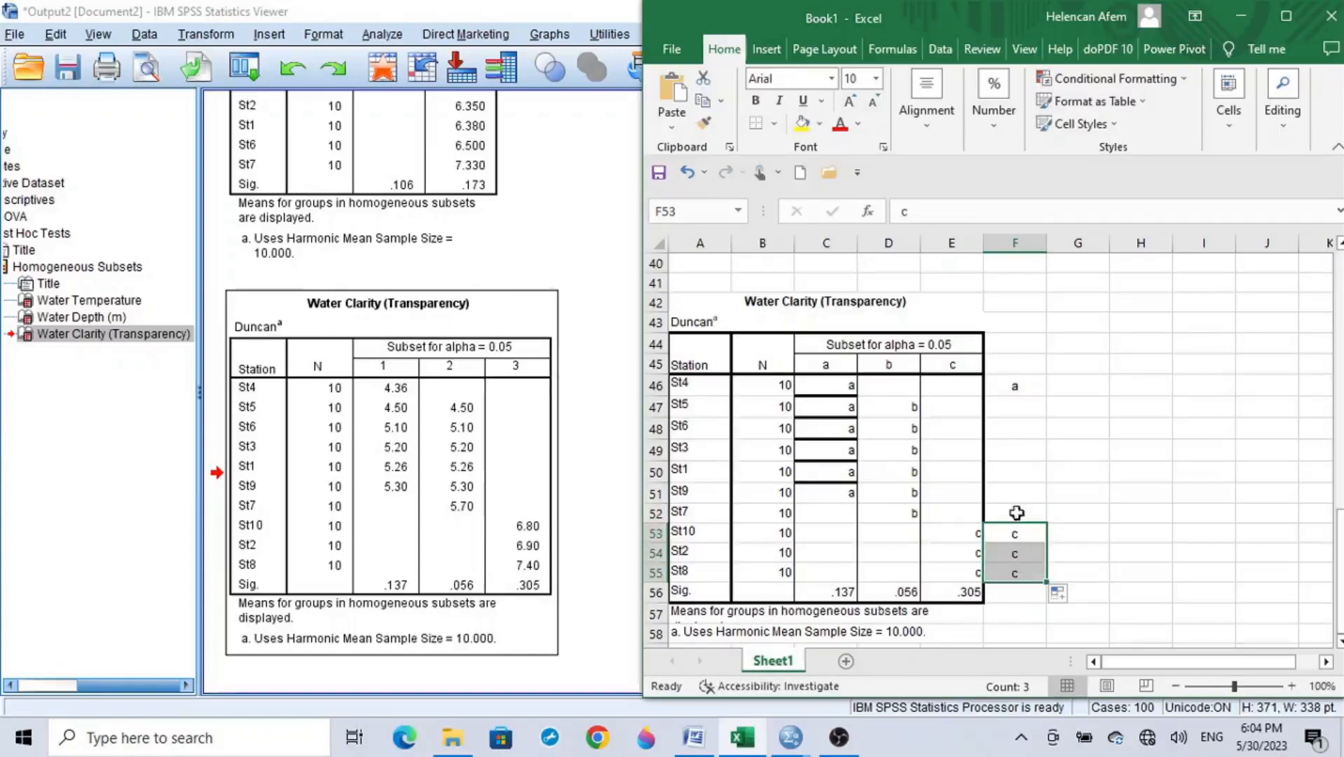
Step: Check the single letters in column F and examine which subsets the blank rows St5, St6, St3, St1 and St9 share
left_click(1022, 386)
left_click(1034, 513)
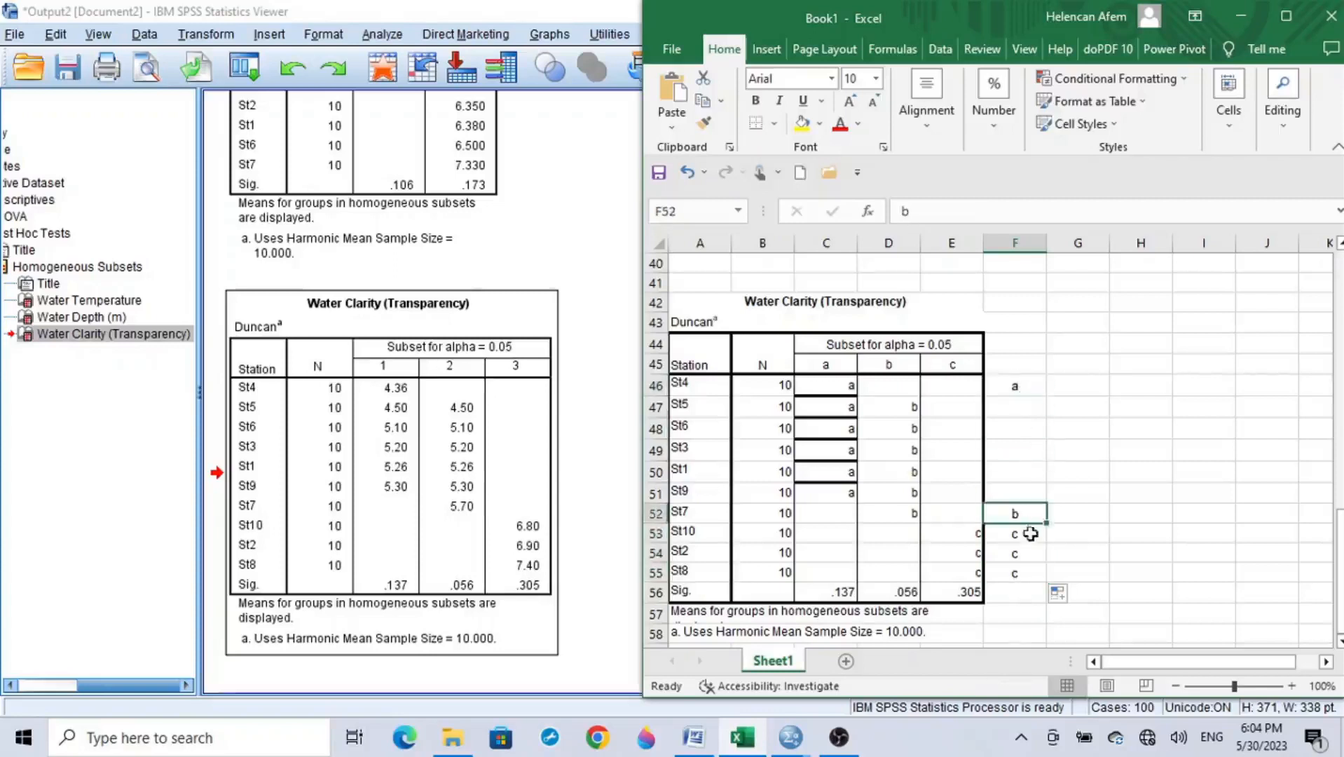
left_click(1031, 532)
left_click(1033, 552)
left_click(1031, 573)
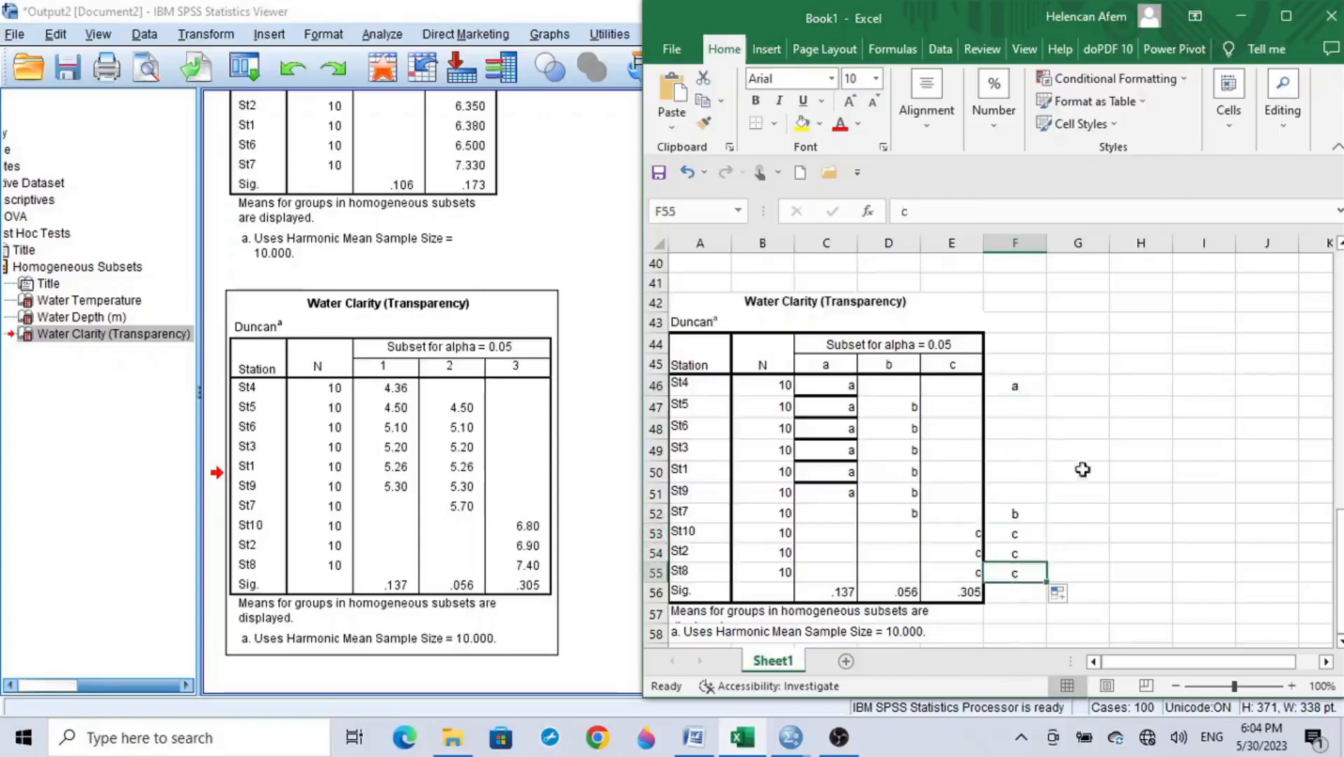
left_click(1027, 410)
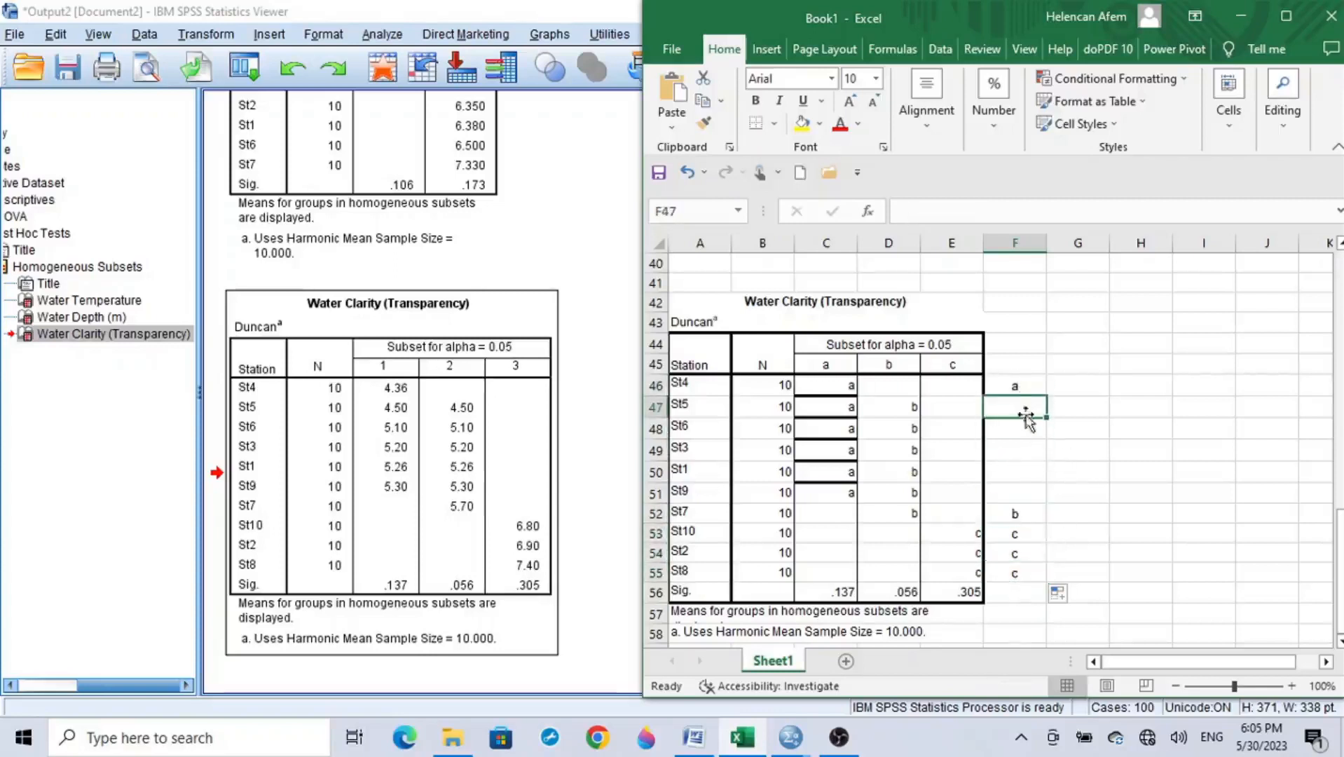
left_click(1028, 428)
left_click(1030, 456)
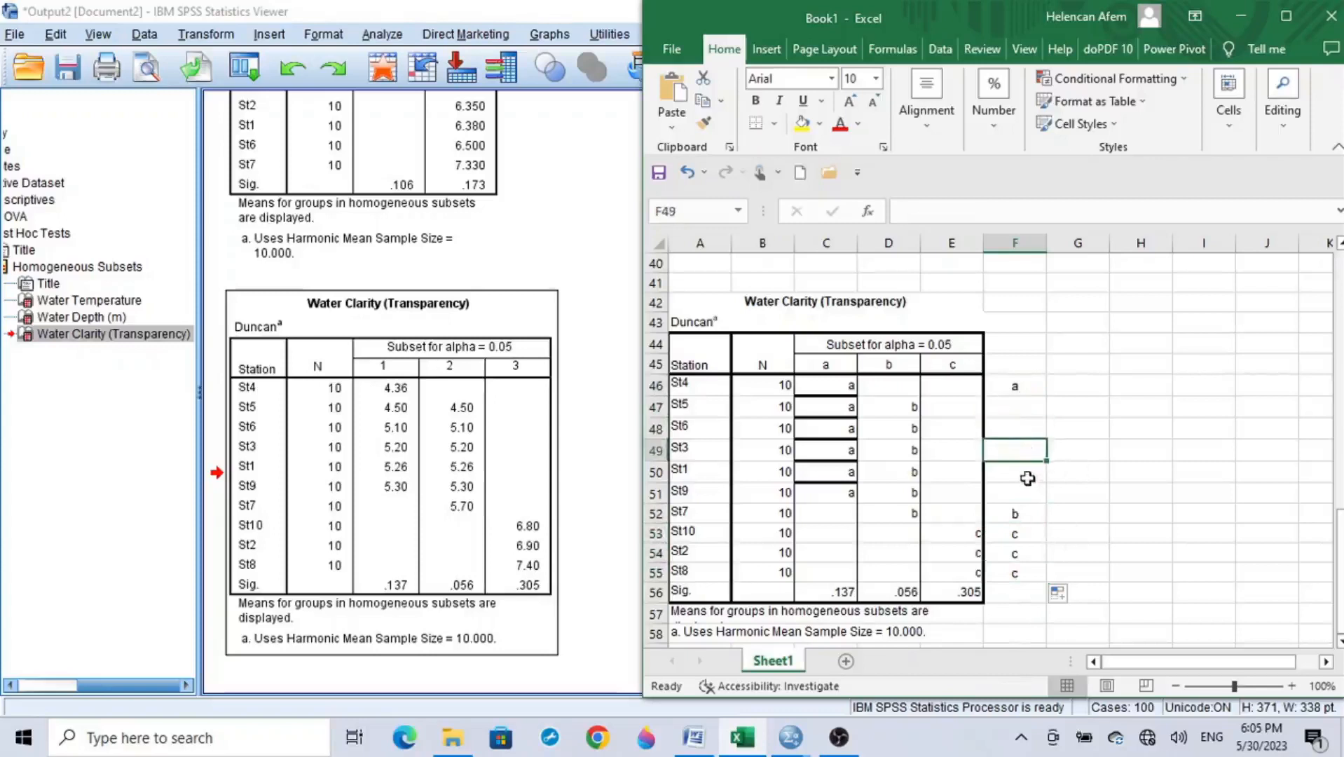
left_click(1029, 476)
left_click(1024, 495)
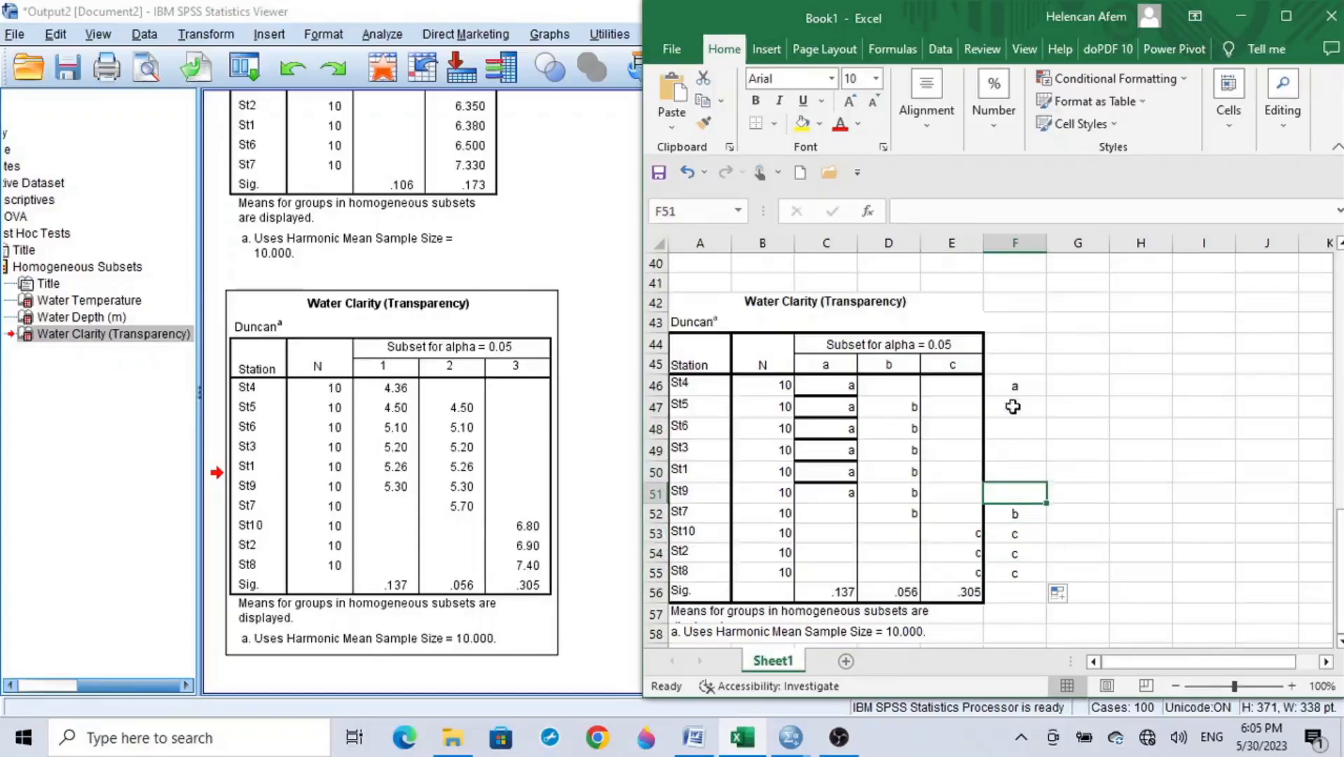
left_click_drag(1013, 407, 1025, 496)
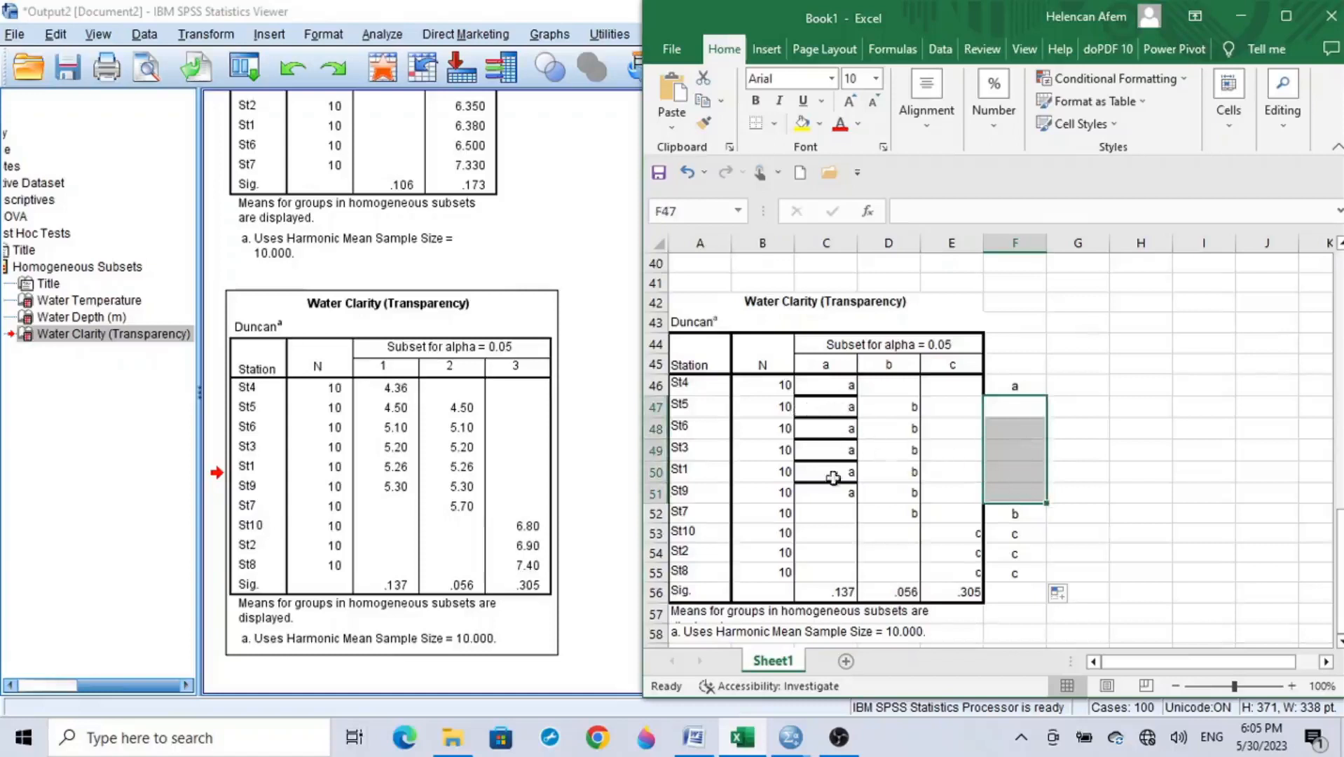
left_click_drag(840, 409, 899, 493)
Step: Enter the combined letters ab in column F for St5, St6, St3, St1 and St9
left_click(1010, 410)
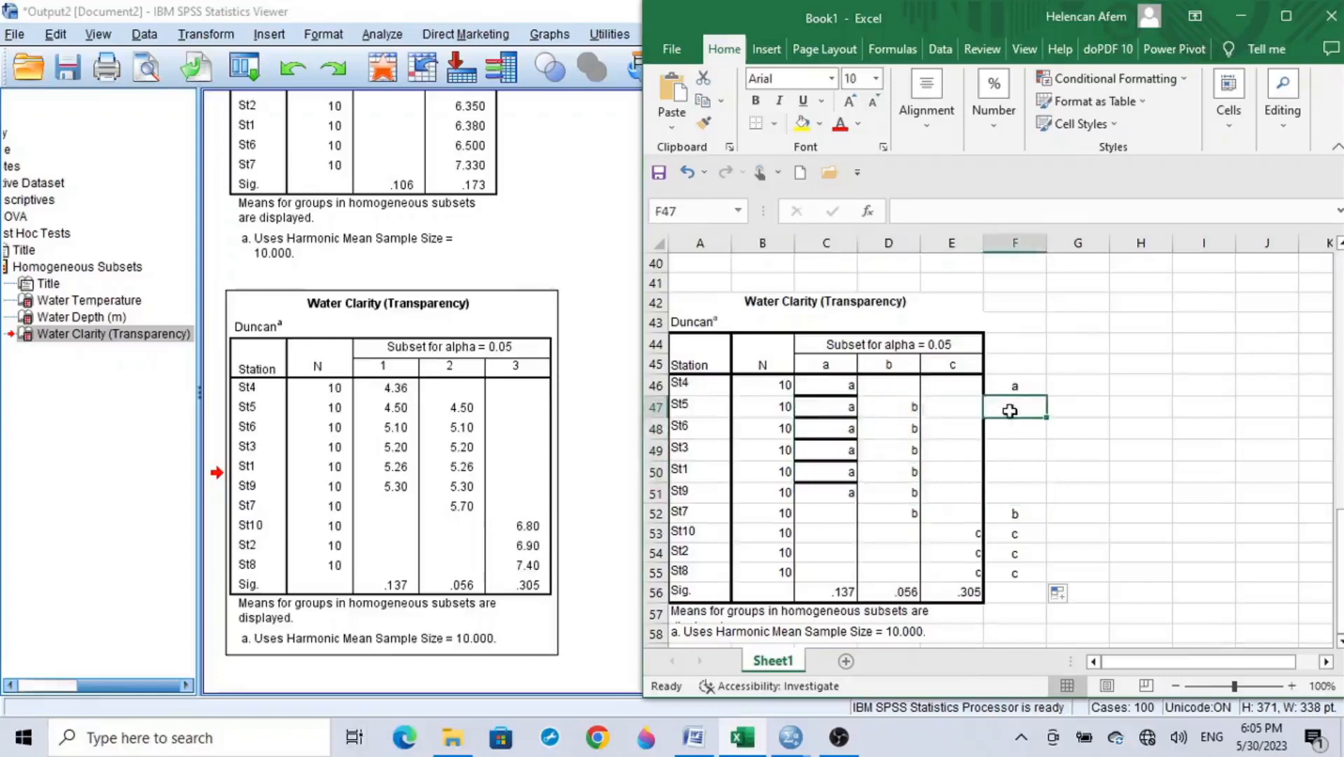
type("ab")
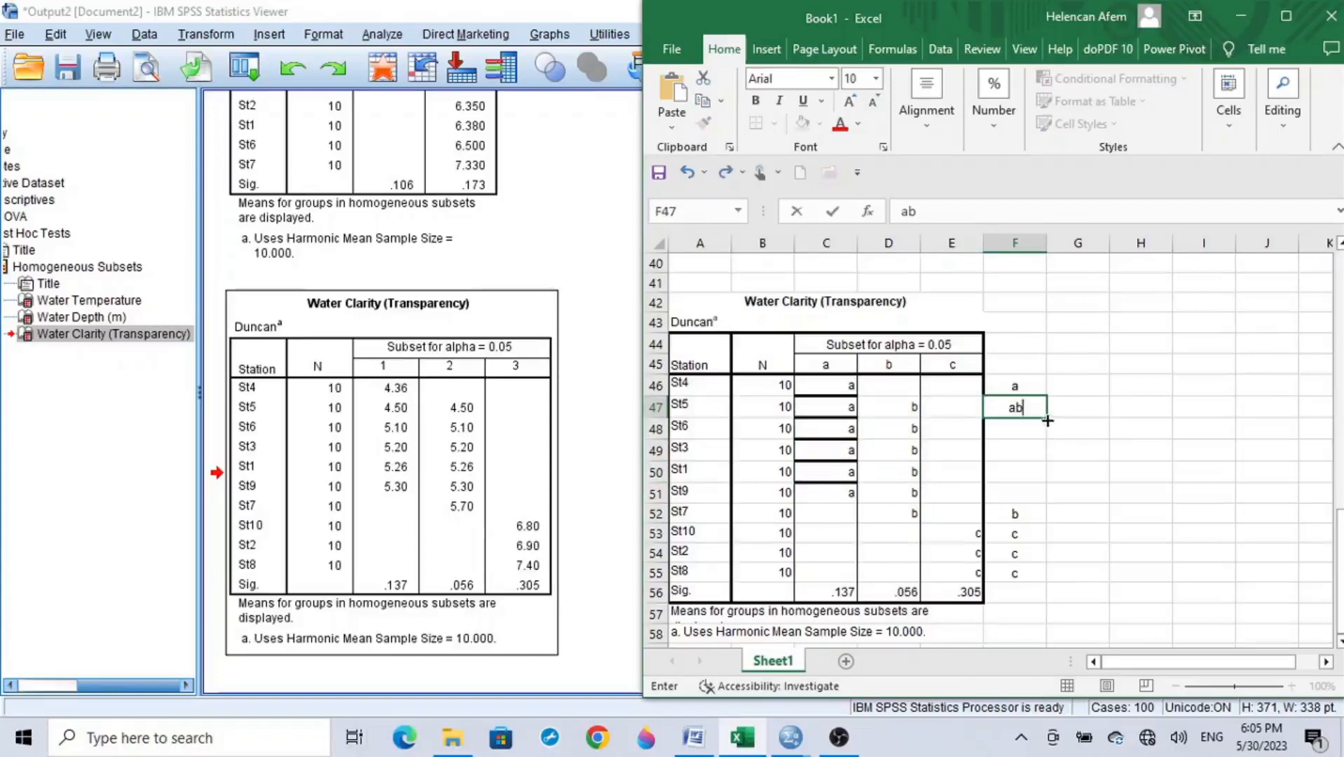
left_click_drag(1047, 420, 1059, 517)
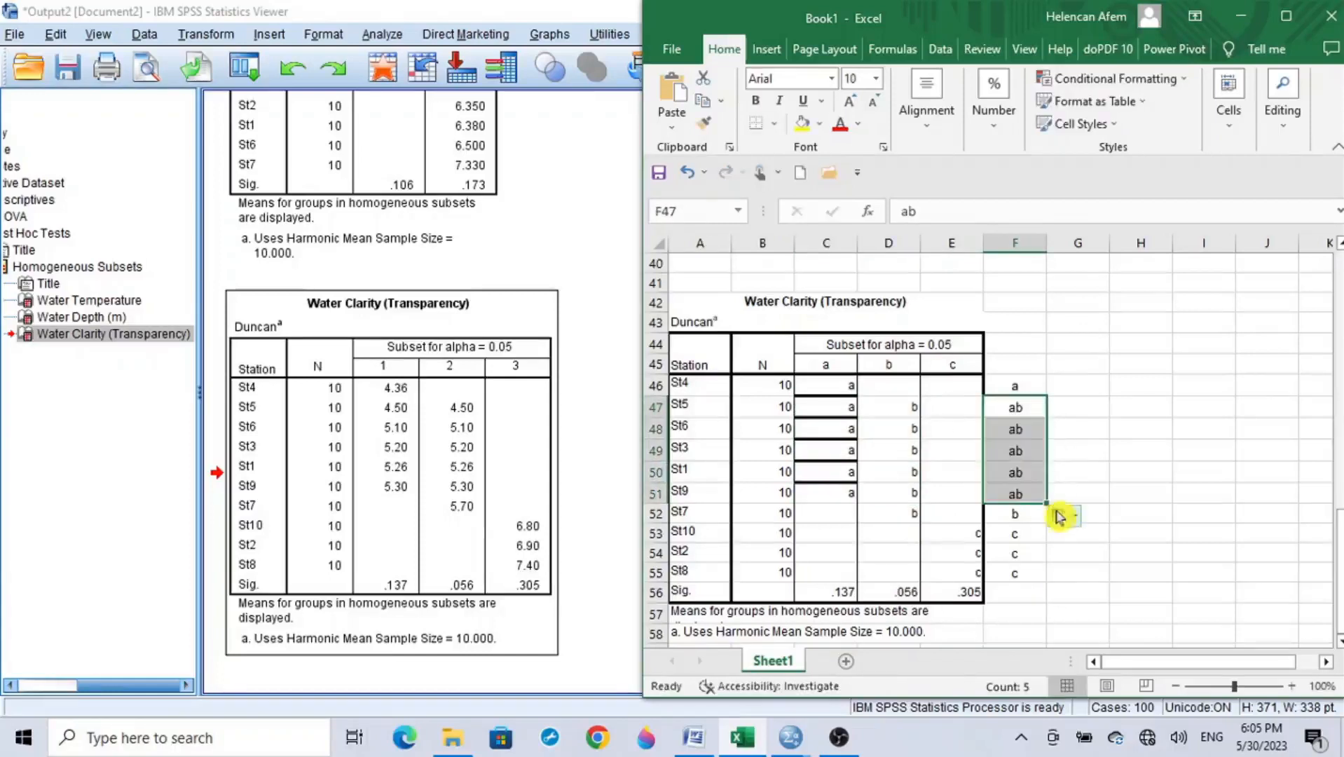
left_click(1032, 384)
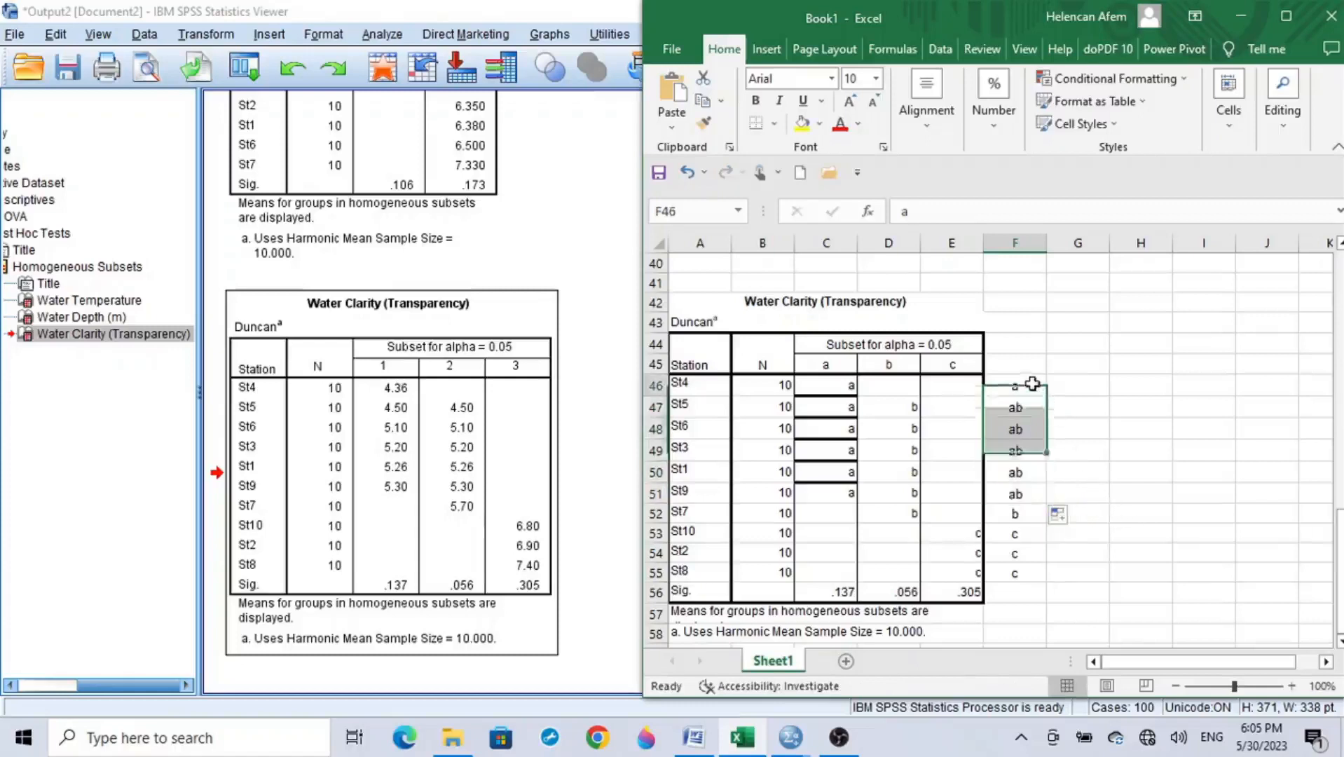
Step: Check the letters in column F of the Water Clarity table station by station, from St5 to St8
key("Down")
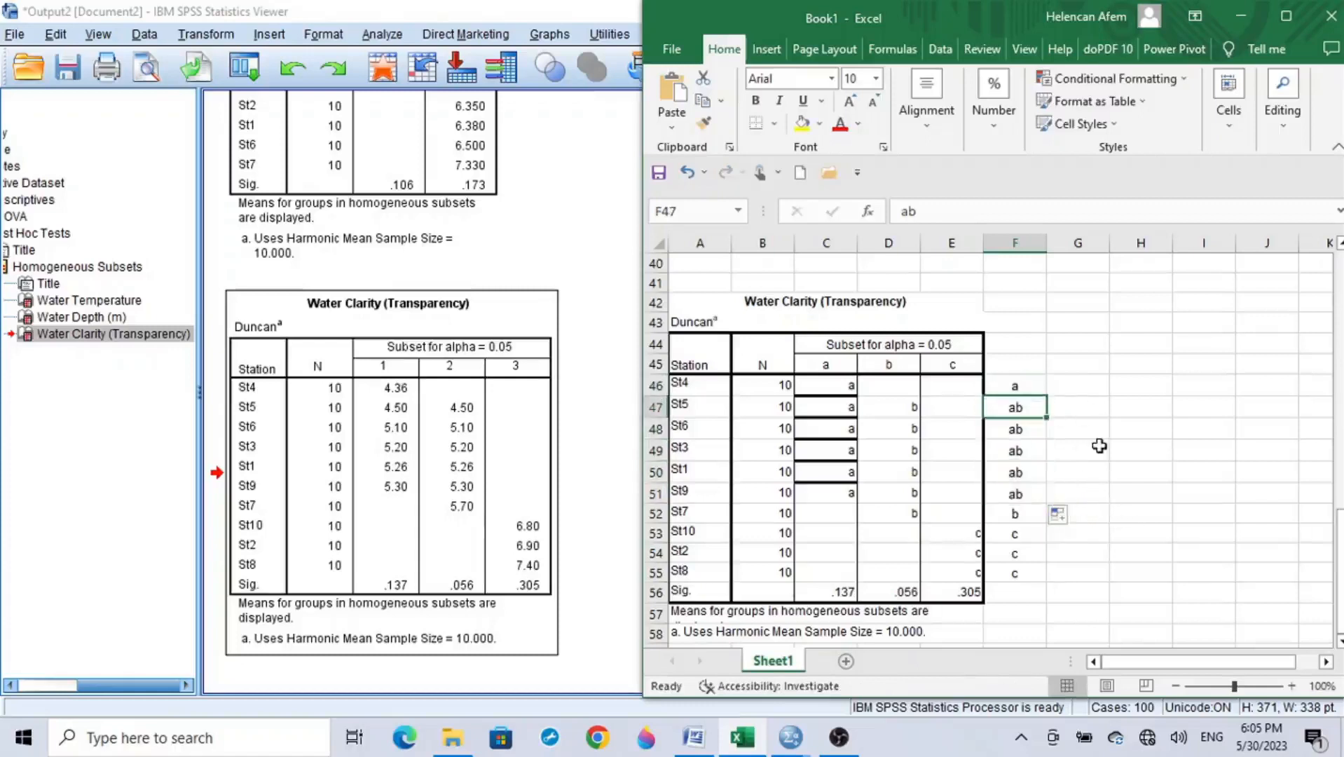
key("Down")
key("Down")
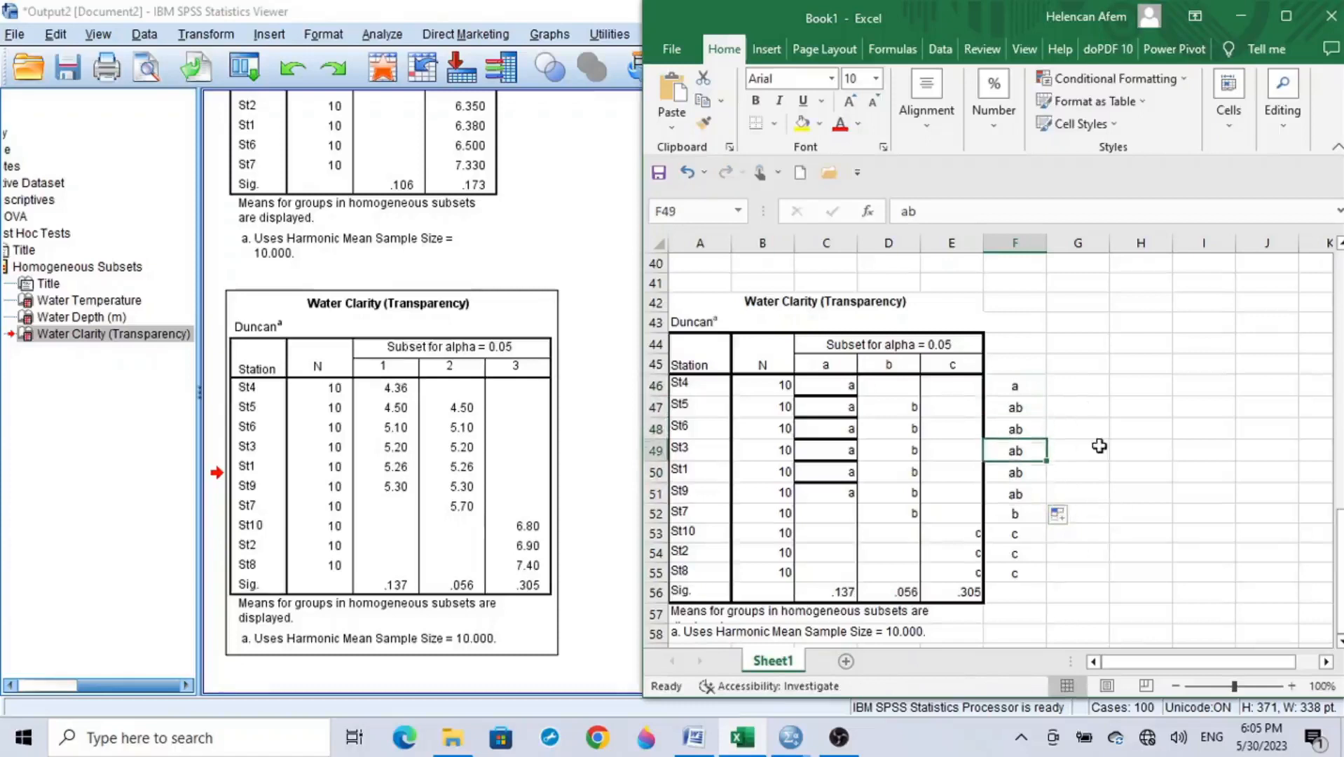
key("Down")
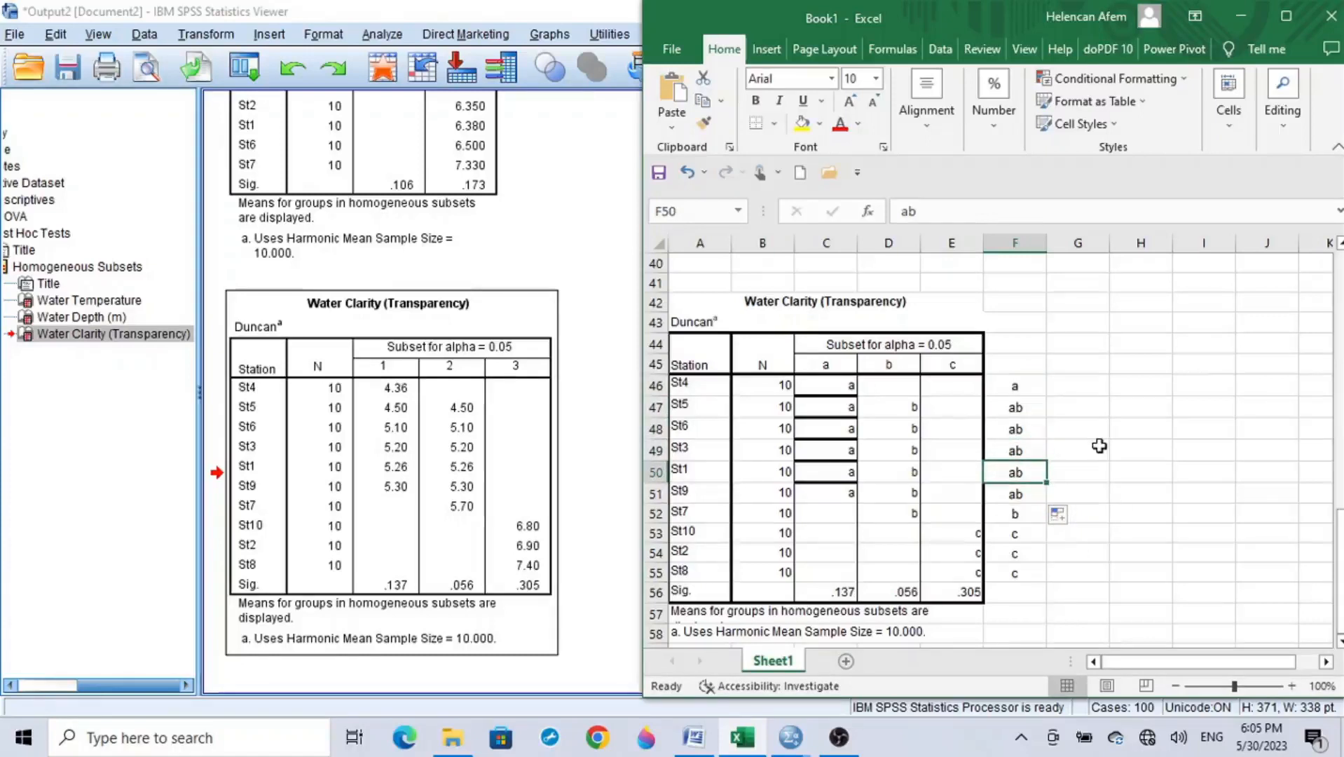
key("Down")
key("Down")
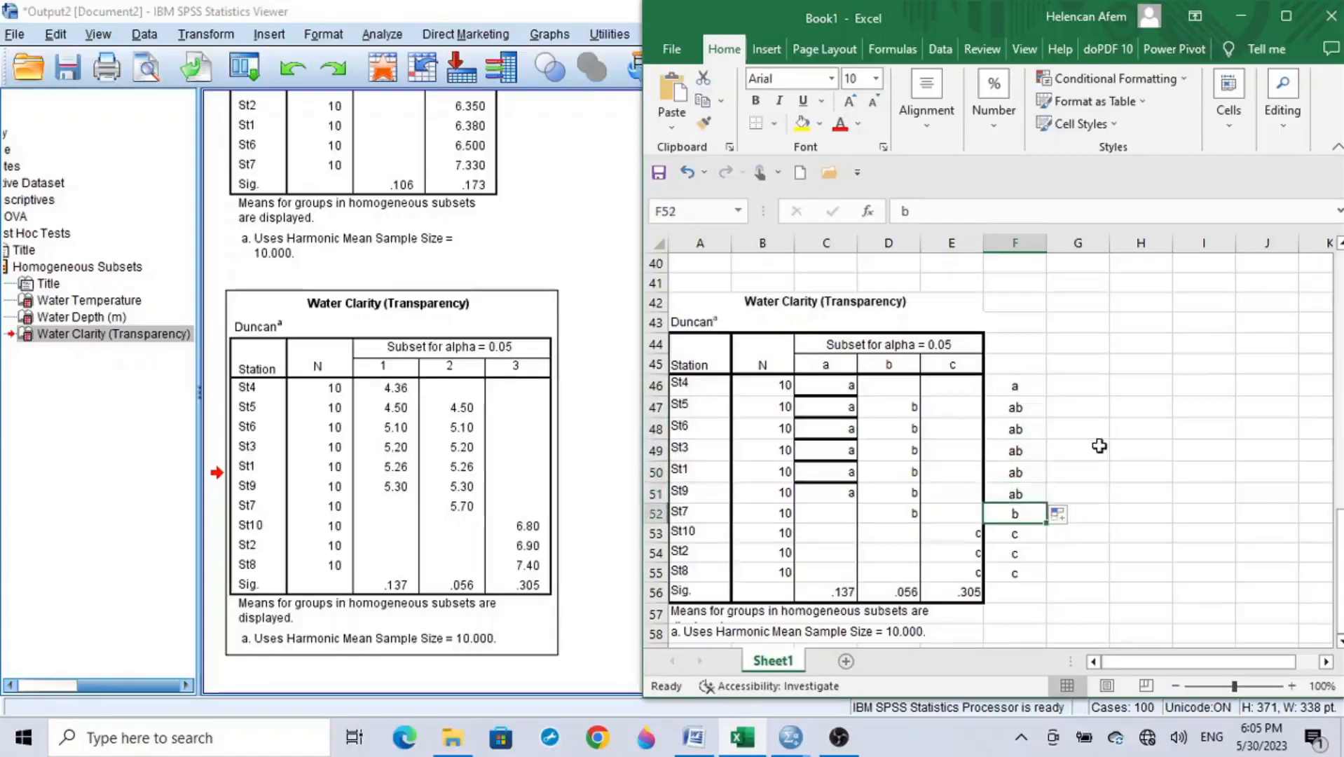
key("Down")
key("Down")
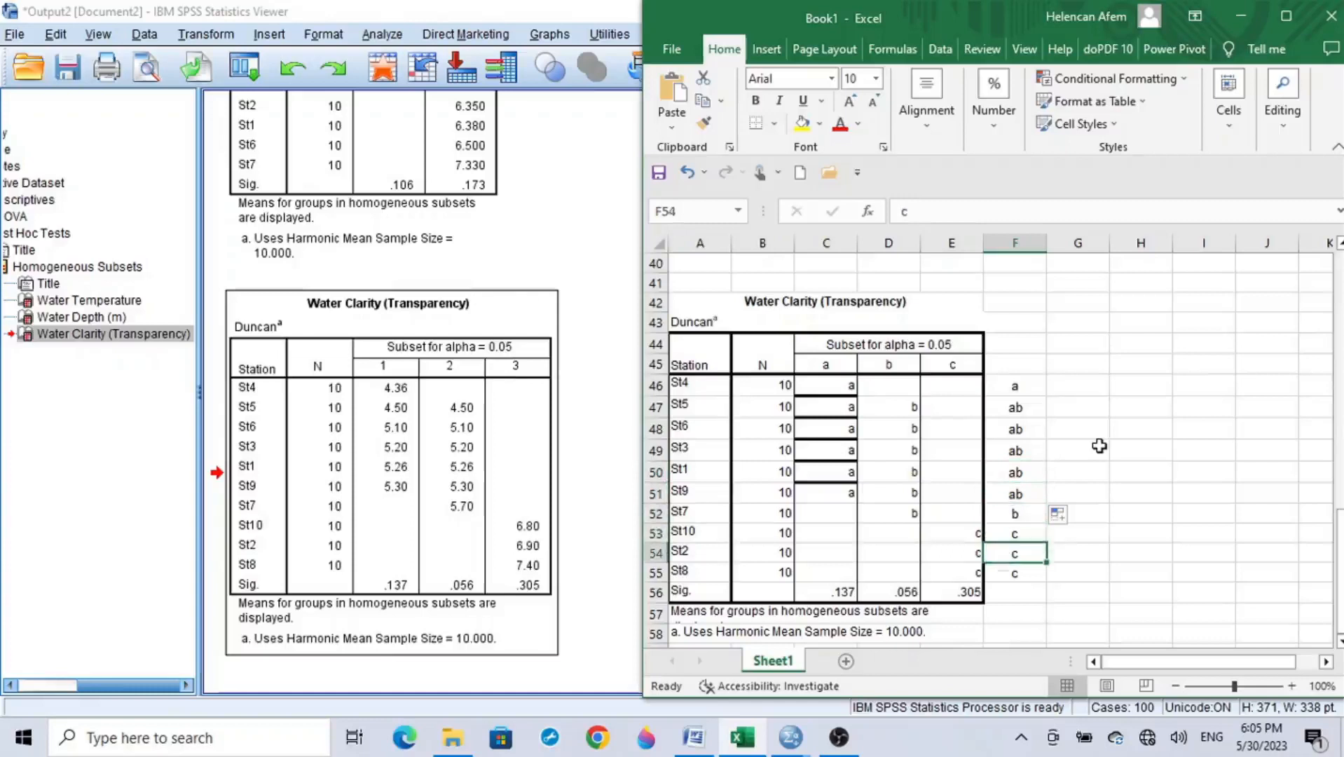
key("Down")
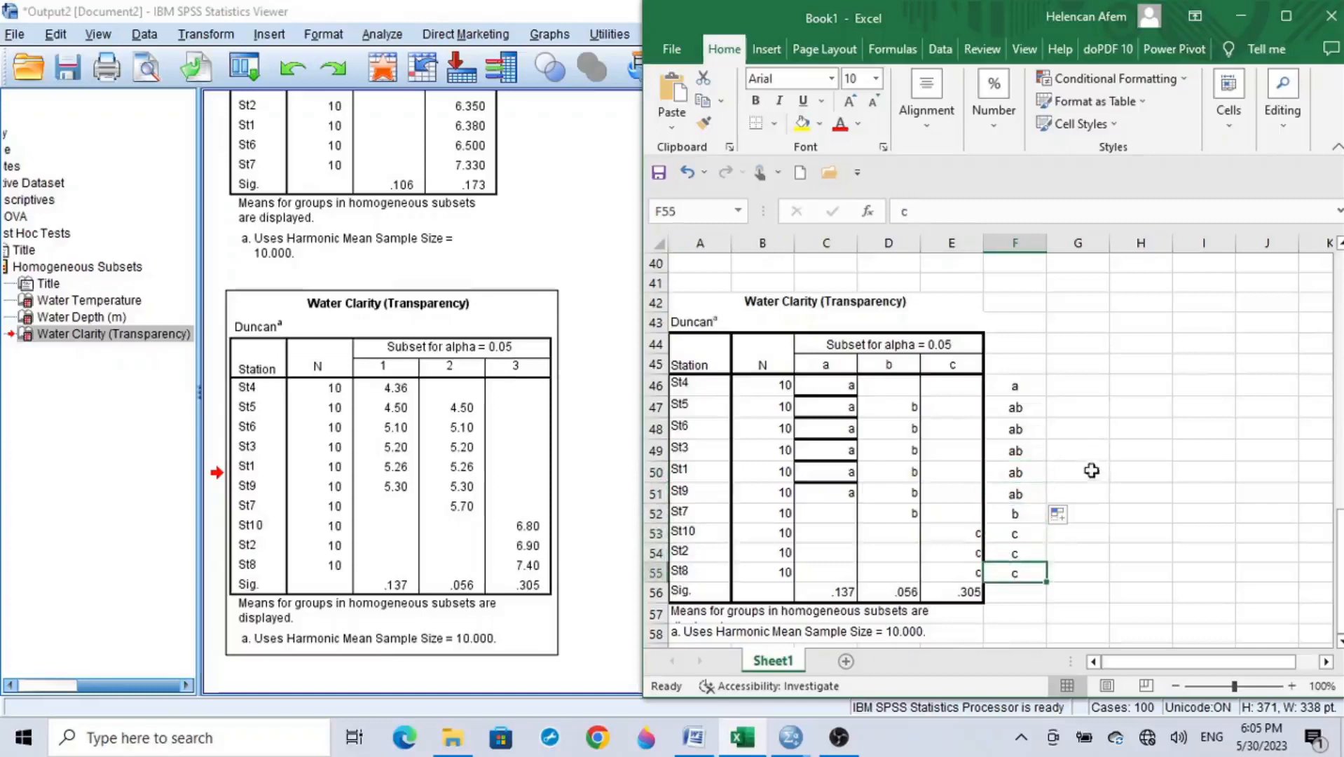
Step: Switch to the Word mean table and append a to St4's Wclarity mean and ab to those of St5 and St6
left_click(693, 737)
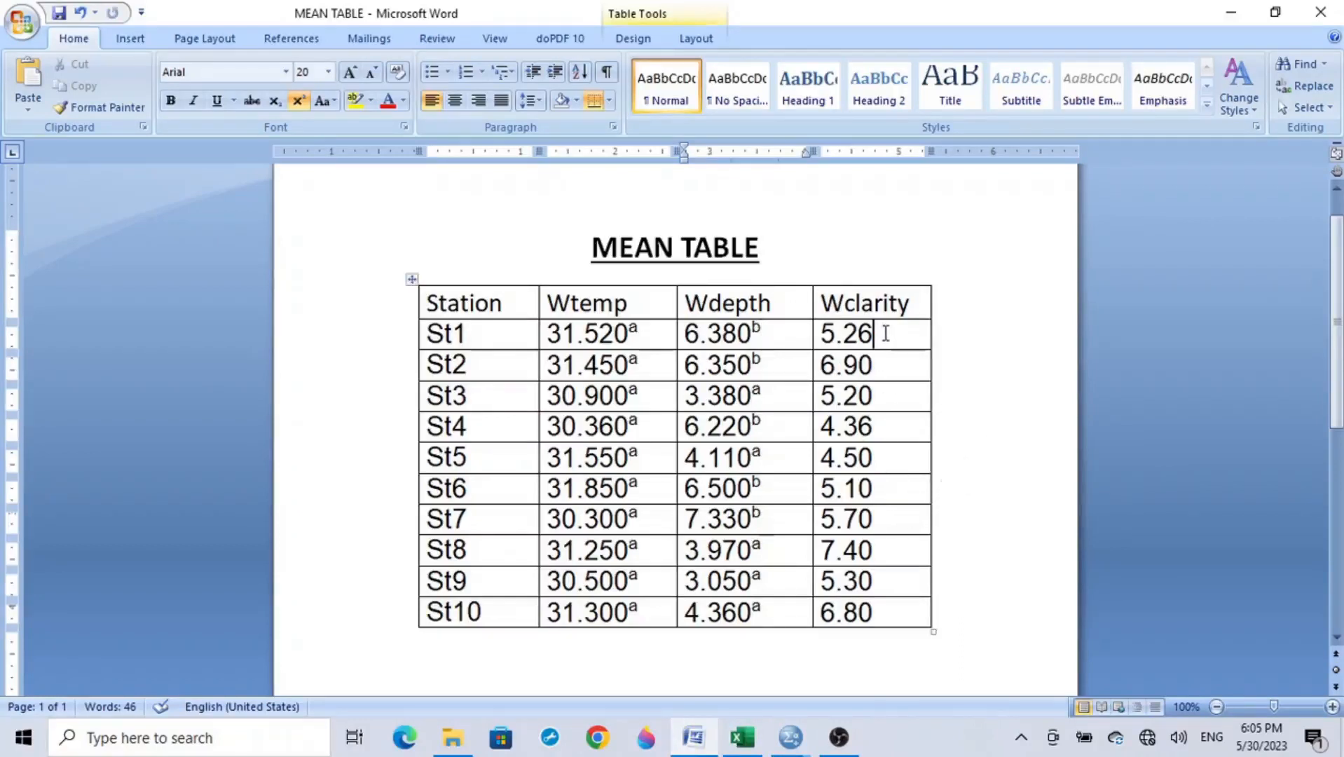
type("a")
left_click(887, 458)
type("a")
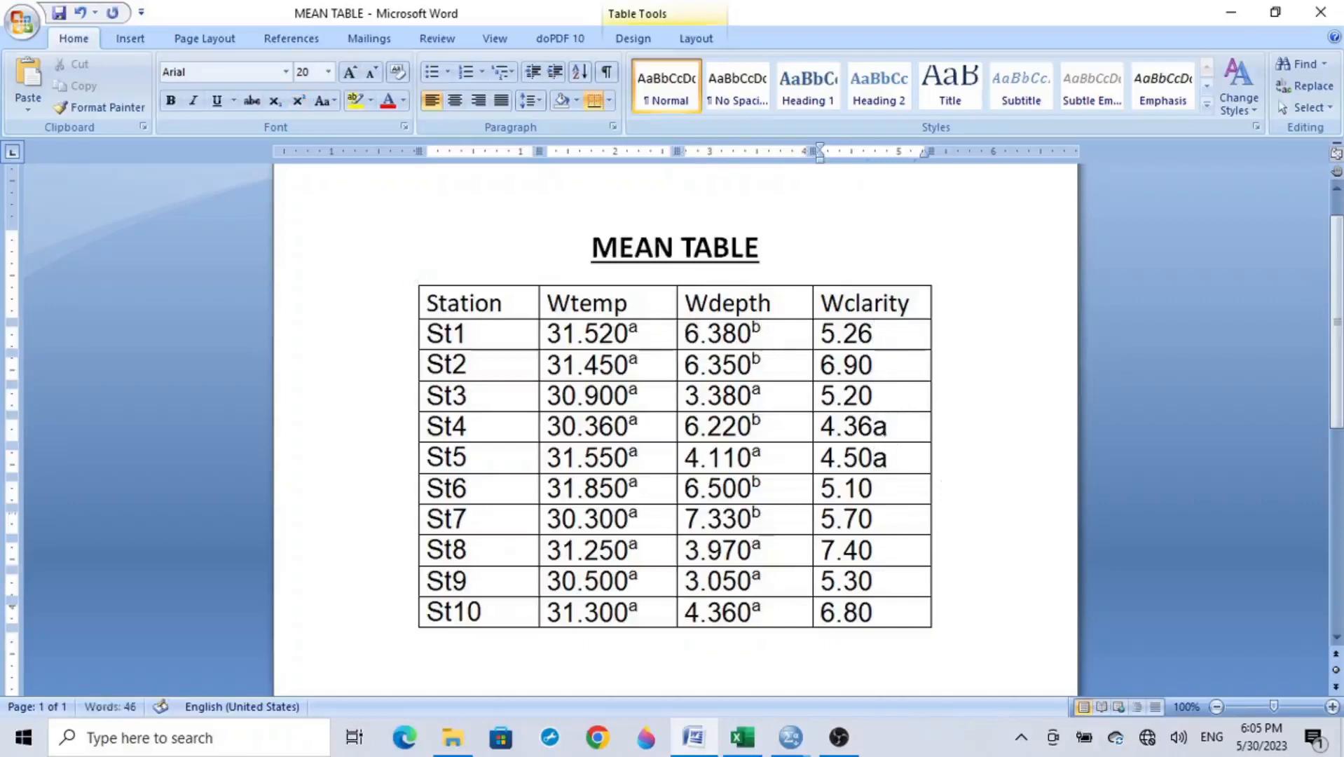
type("b")
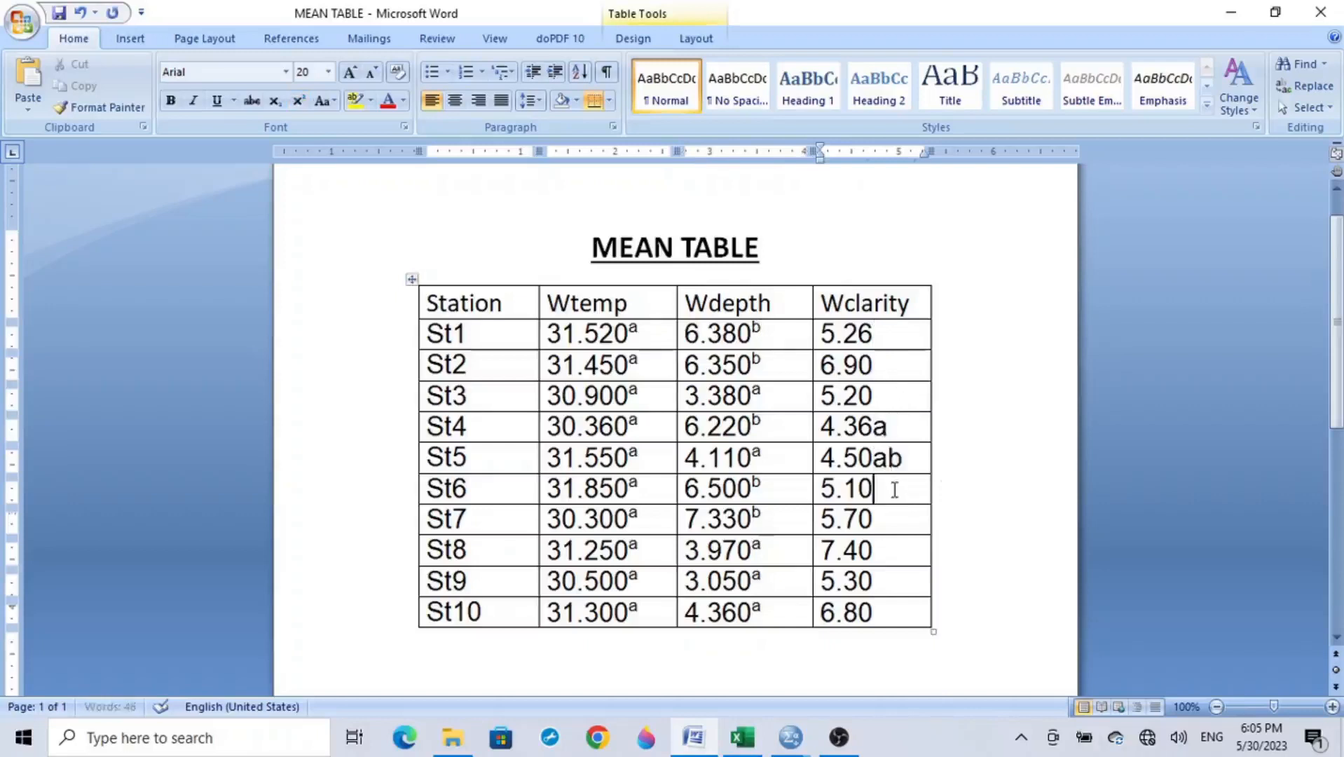
left_click(895, 489)
Step: Append the letters ab to the Wclarity means of St3, St1 and St9
type("ab")
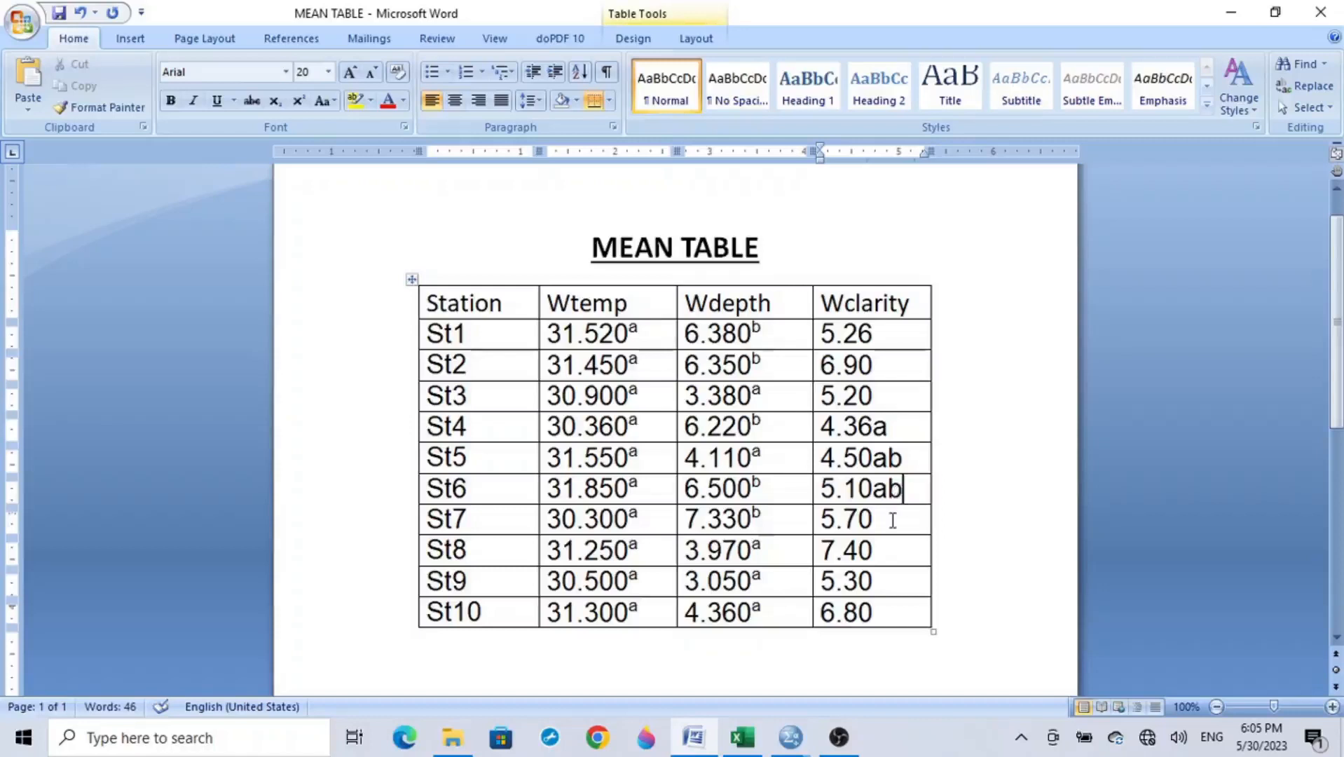
left_click(895, 398)
type("ab")
left_click(893, 335)
type("ab")
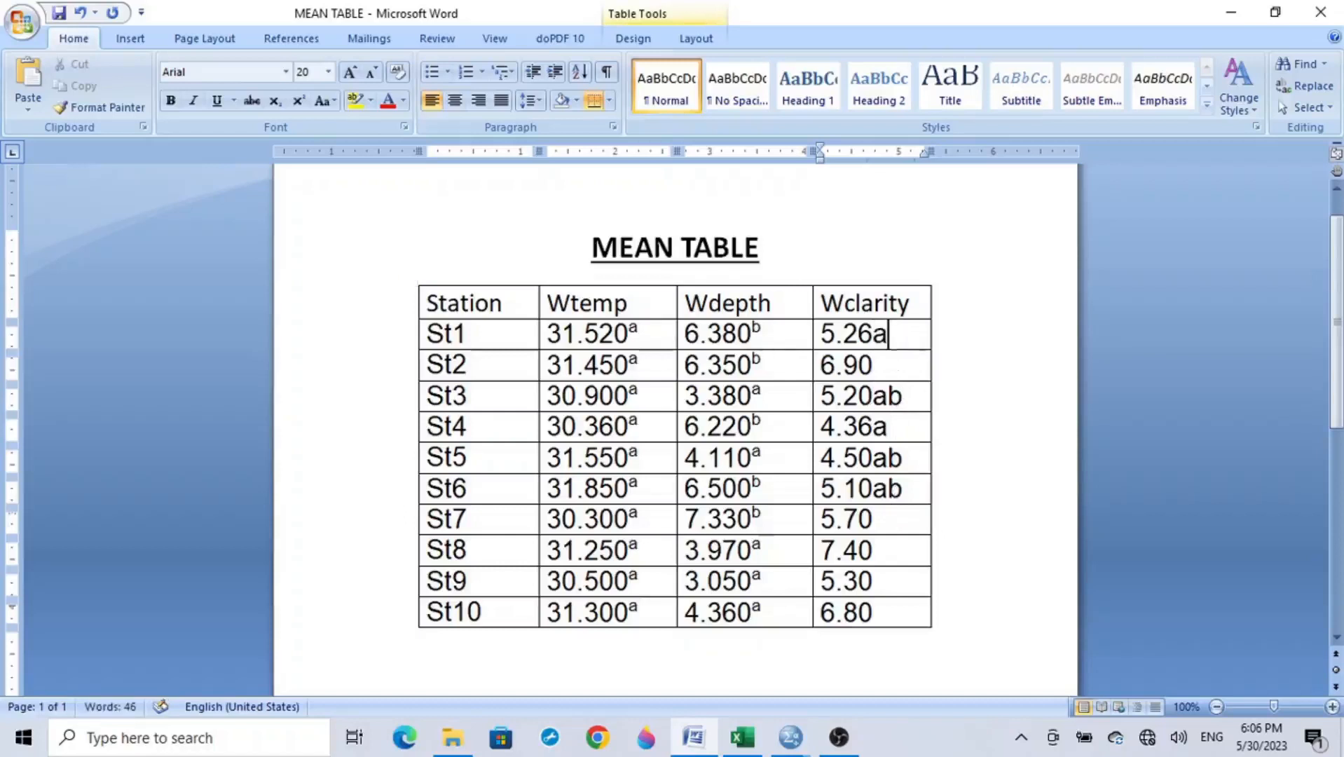
left_click(893, 584)
type("ab")
Step: Append b to St7's Wclarity mean and c to the Wclarity means of St10, St2 and St8
left_click(890, 519)
type("b")
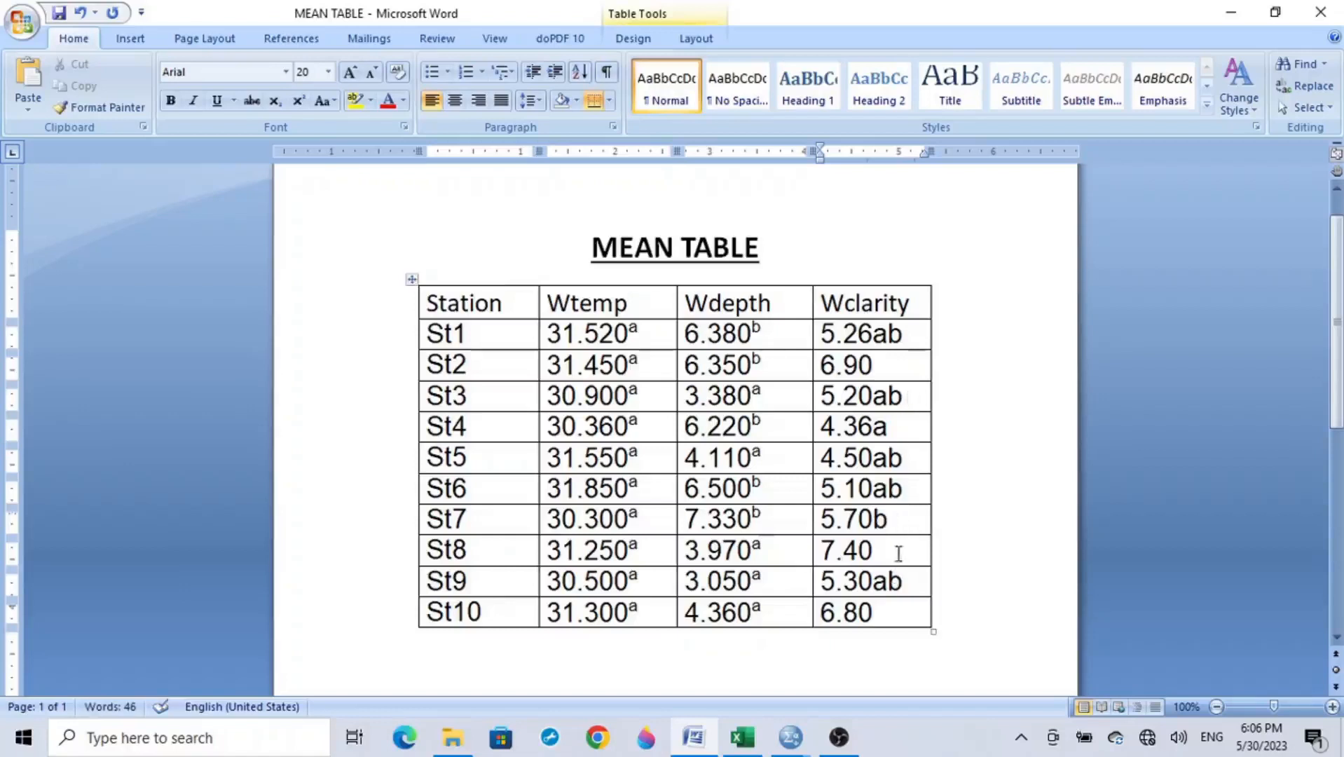
left_click(894, 616)
type("c")
left_click(895, 372)
type("c")
left_click(898, 550)
type("c")
Step: Format all the letters after the Wclarity means, from St1 to St10, as superscript
left_click_drag(905, 334, 880, 614)
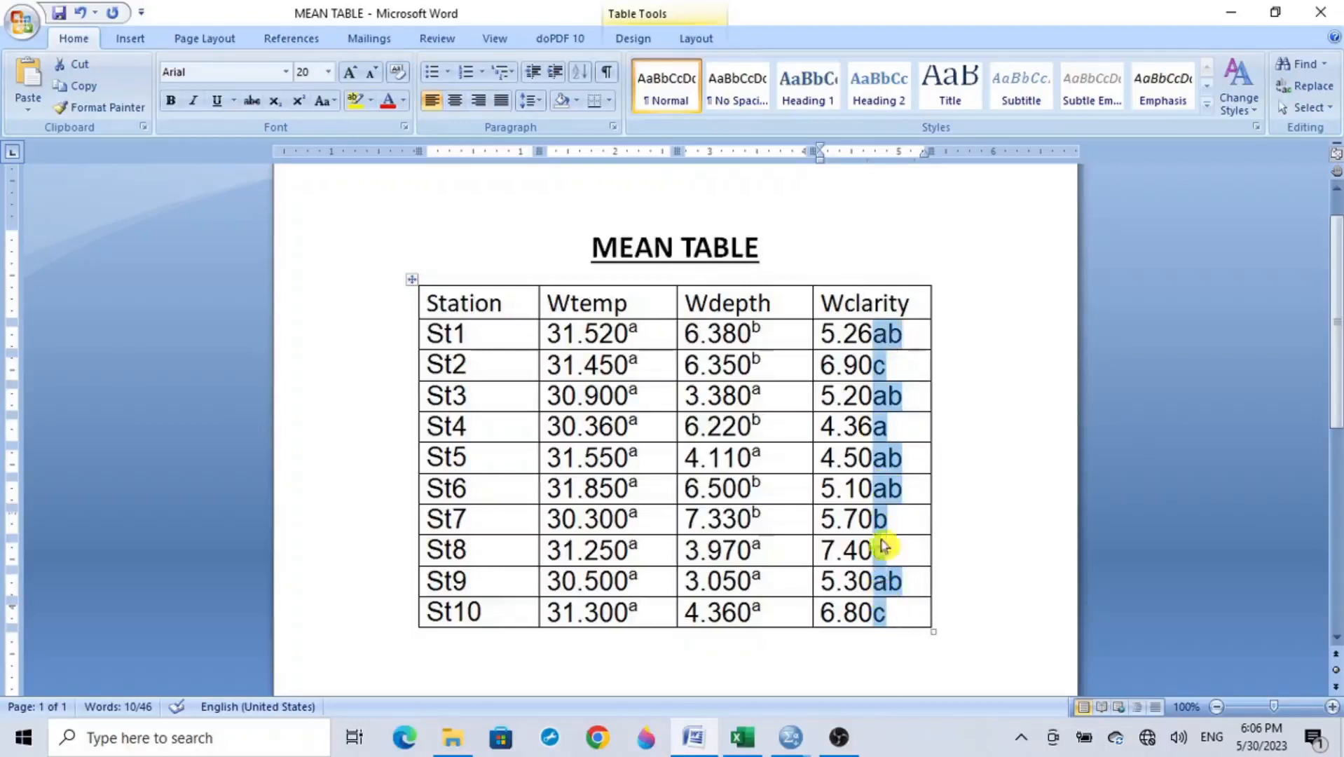
left_click(300, 106)
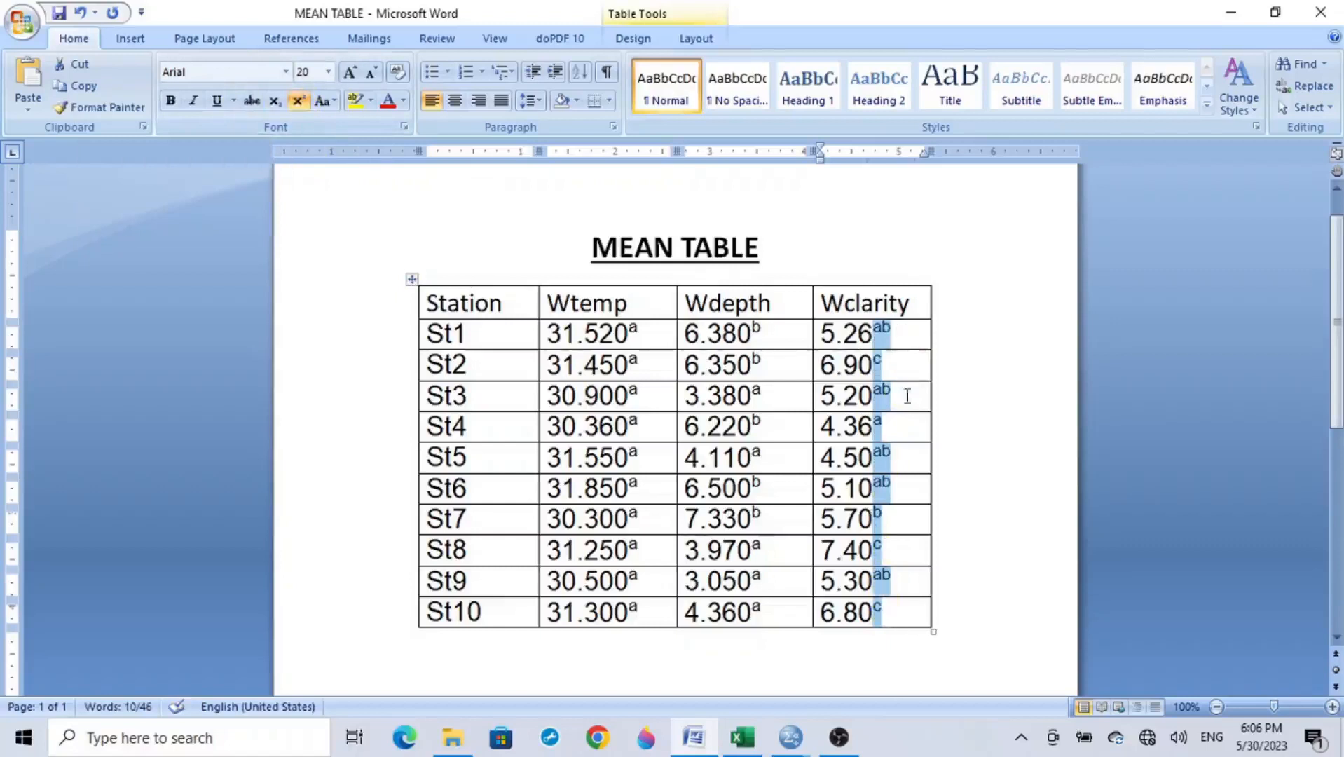
left_click(938, 341)
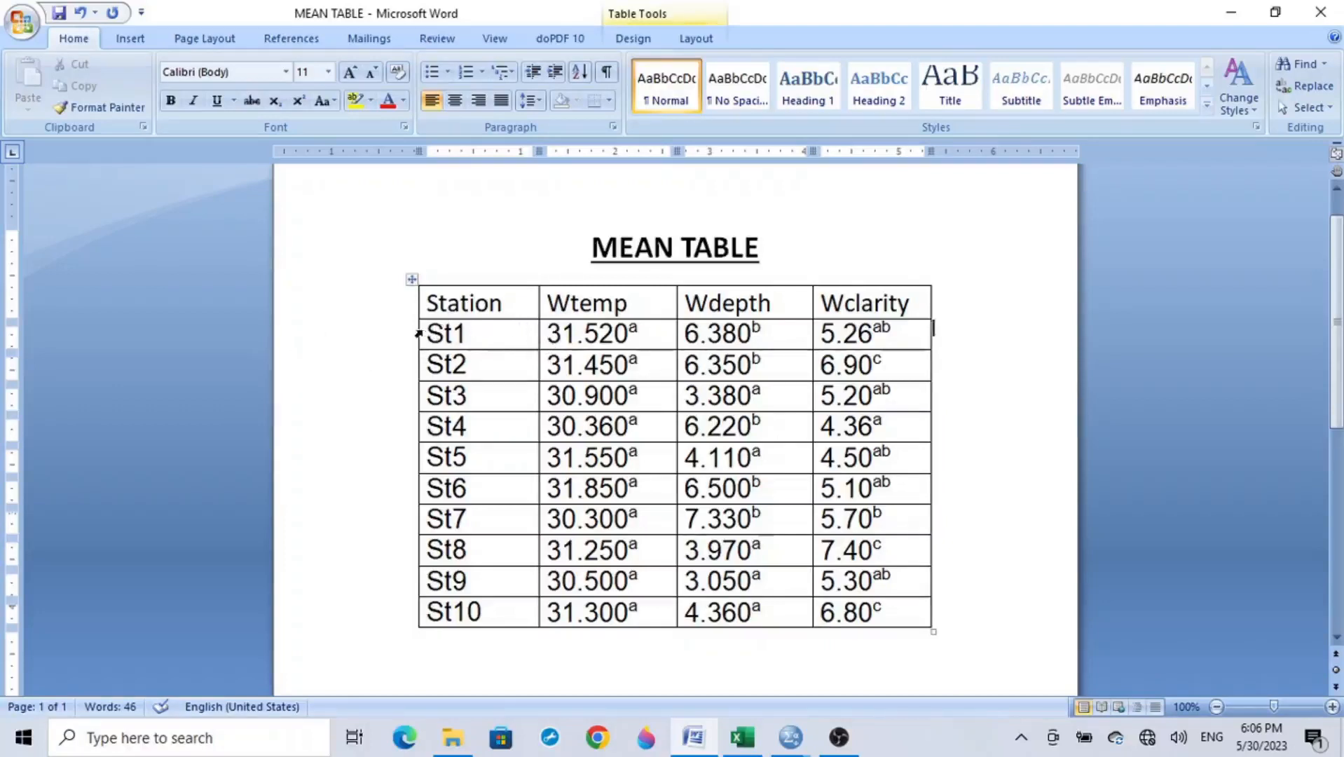
Step: Review the finished mean table, examining the superscript letters in the Wtemp, Wdepth and Wclarity columns in turn
left_click_drag(418, 335, 867, 609)
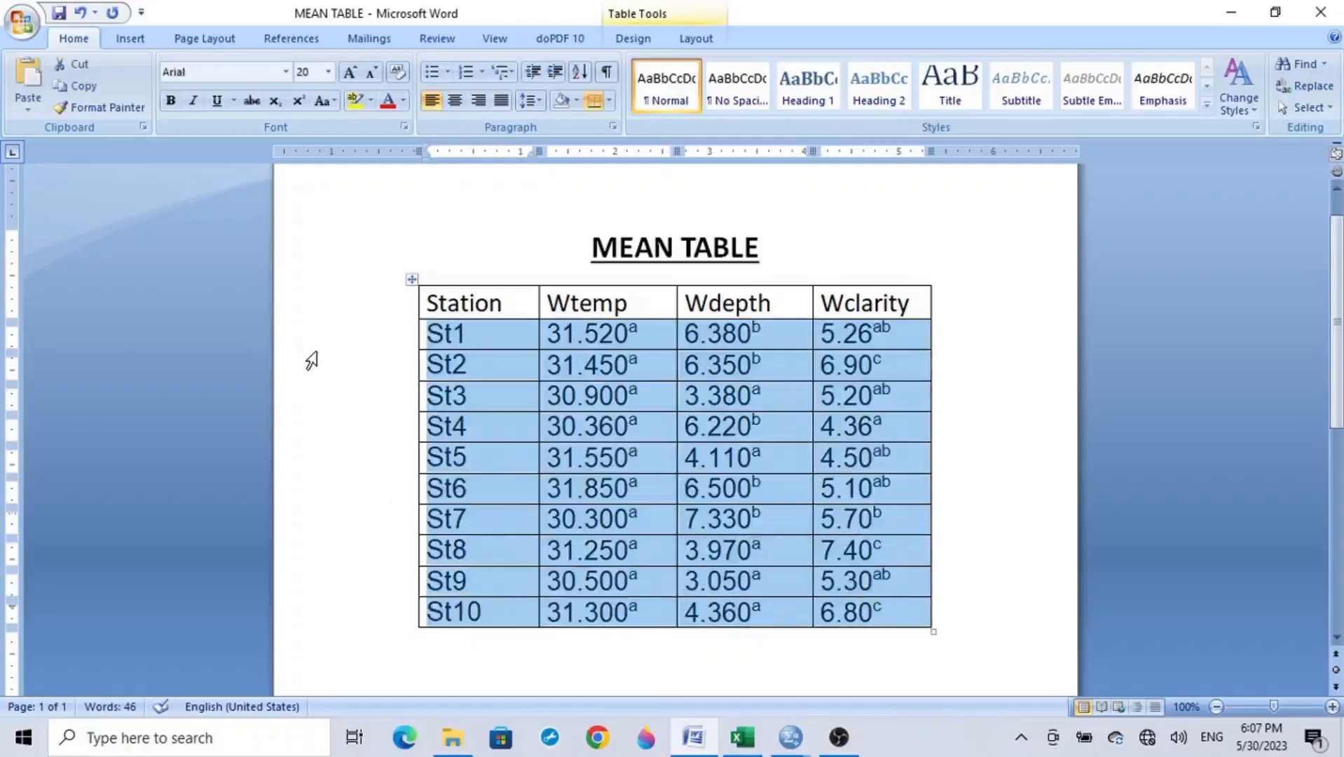
left_click(345, 392)
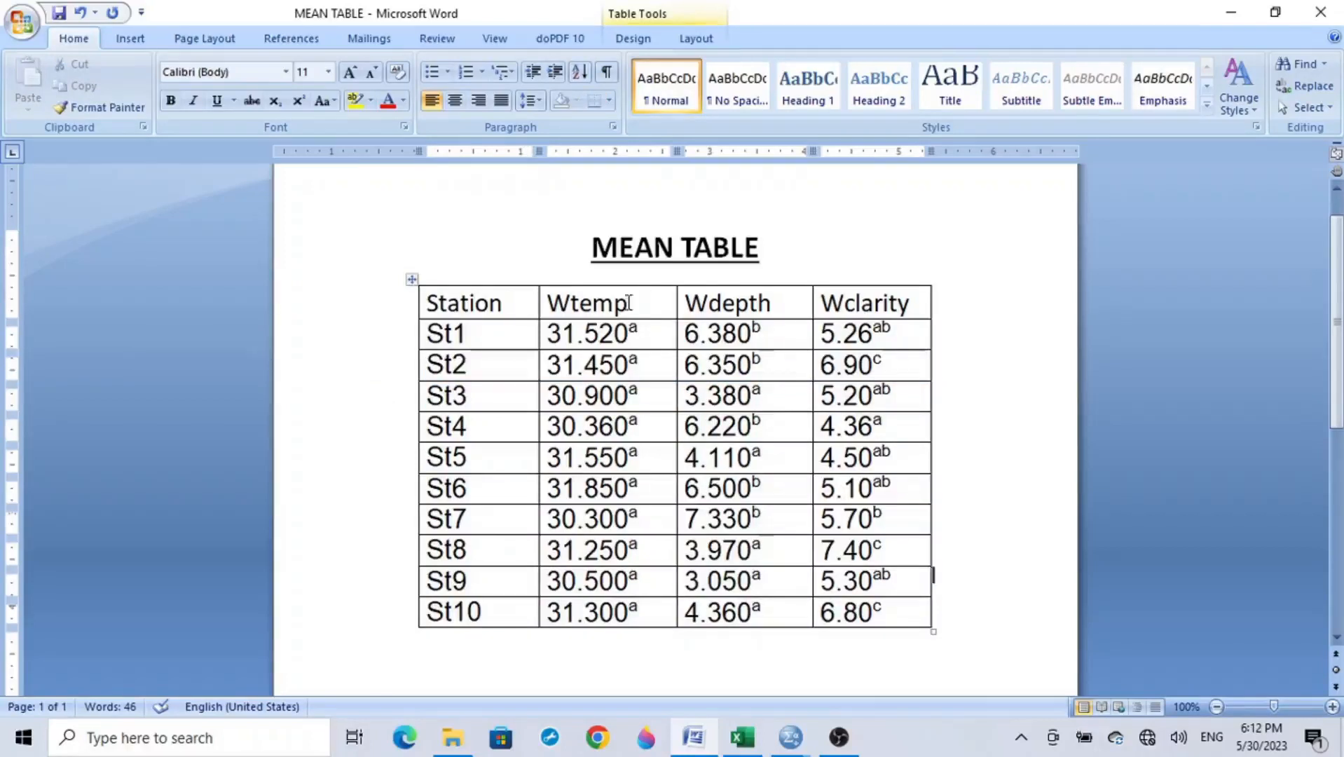
left_click_drag(629, 303, 627, 610)
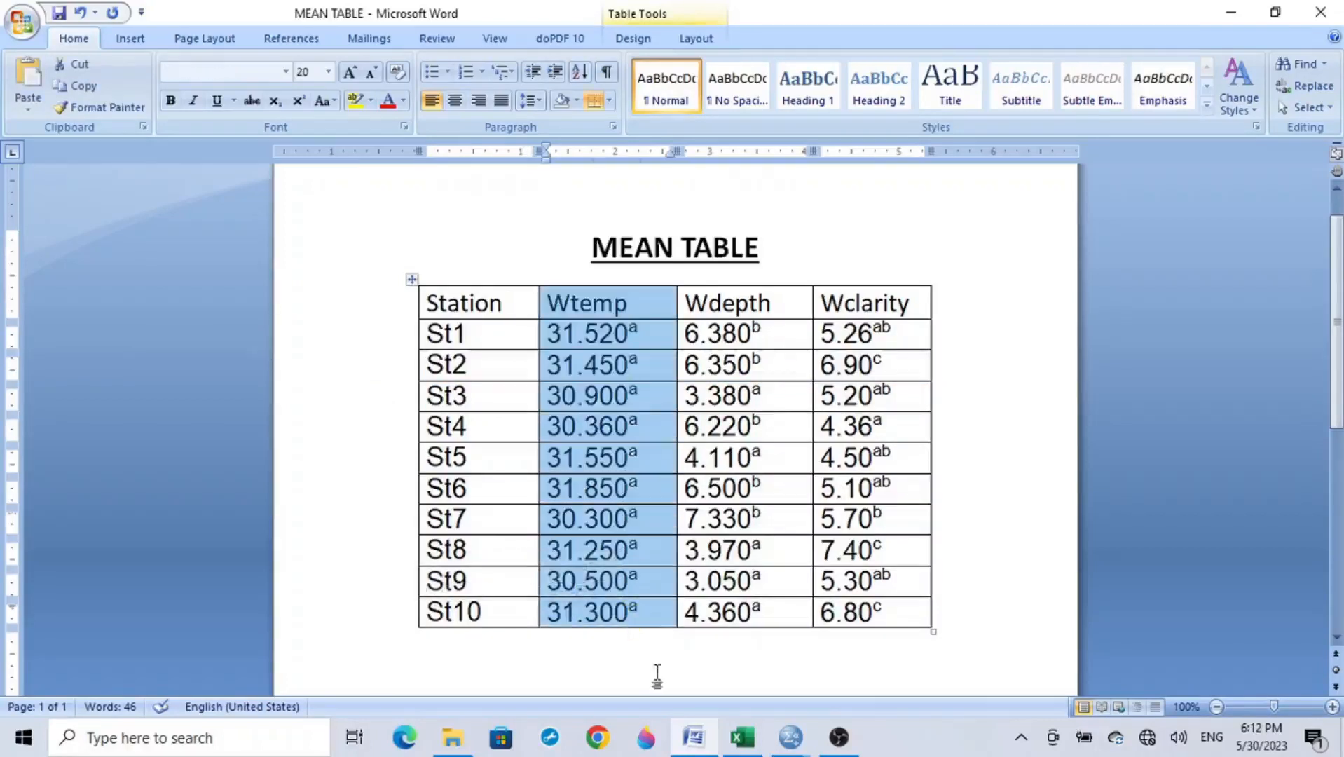
left_click_drag(764, 298, 757, 607)
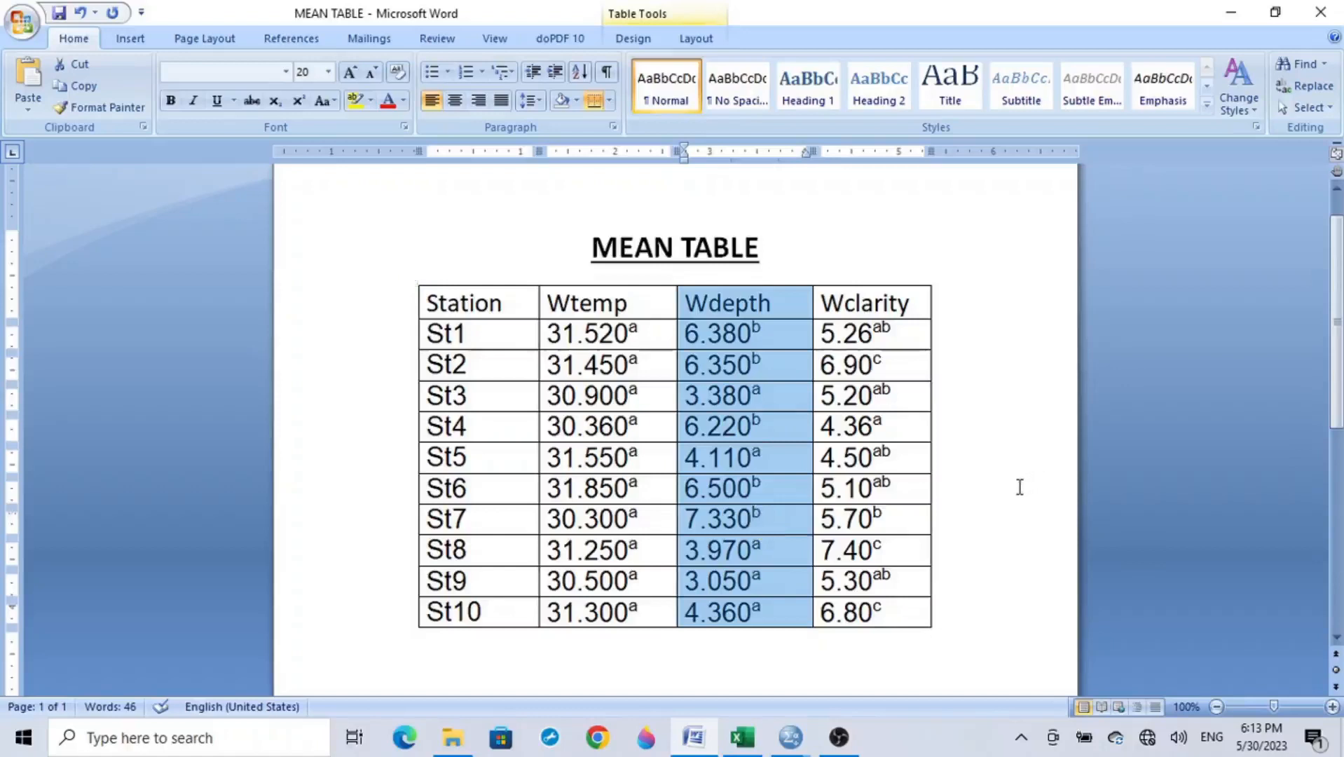
left_click_drag(876, 293, 888, 612)
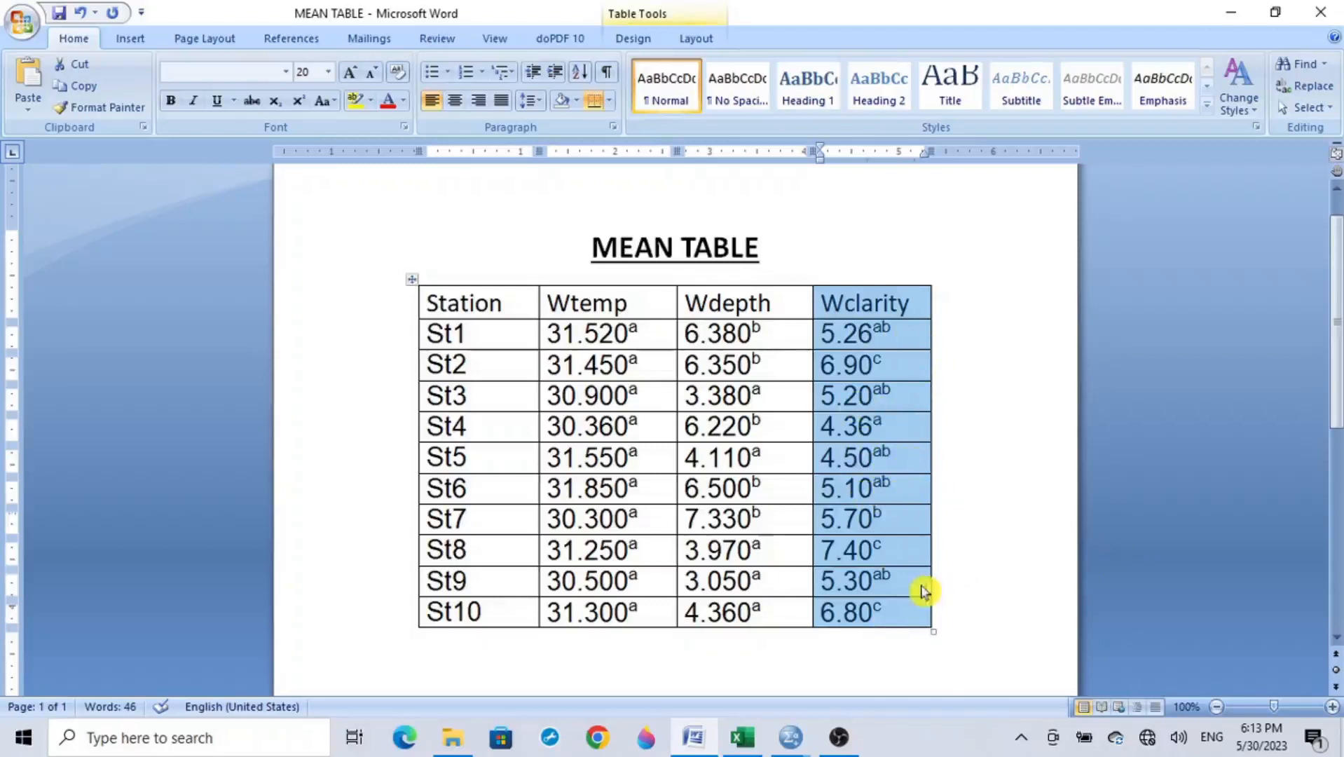
left_click(999, 568)
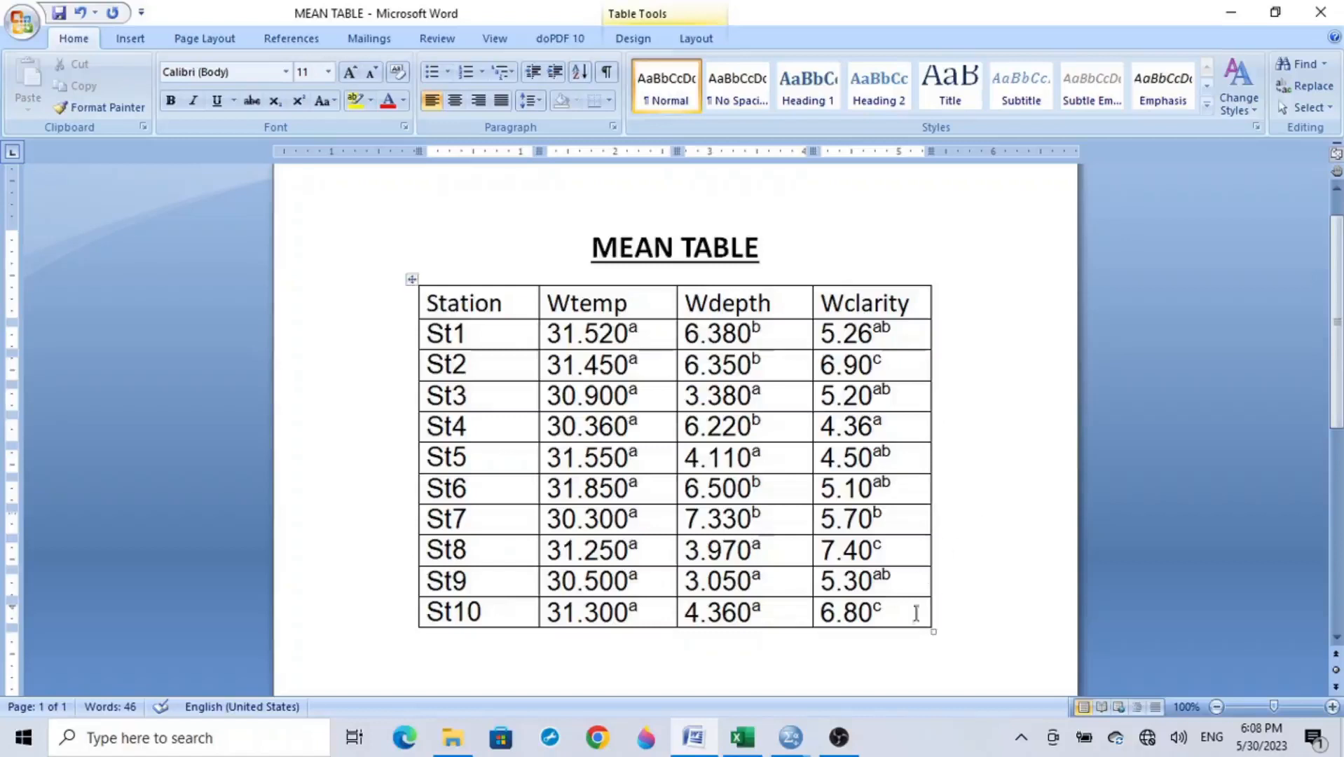
Step: Switch to the SPSS output and close the separate pivot table window of the Descriptives table
mouse_move(790, 742)
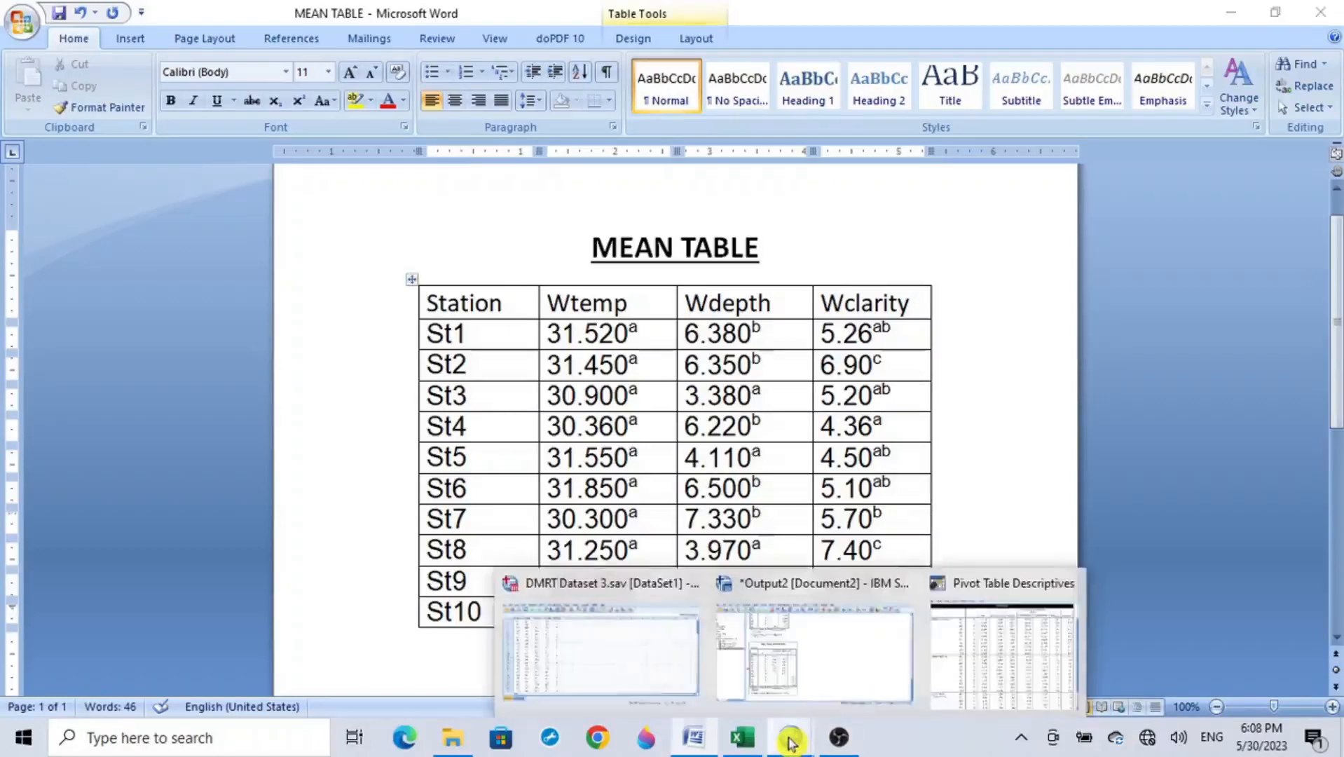
left_click(798, 677)
scroll(772, 468, "up", 10)
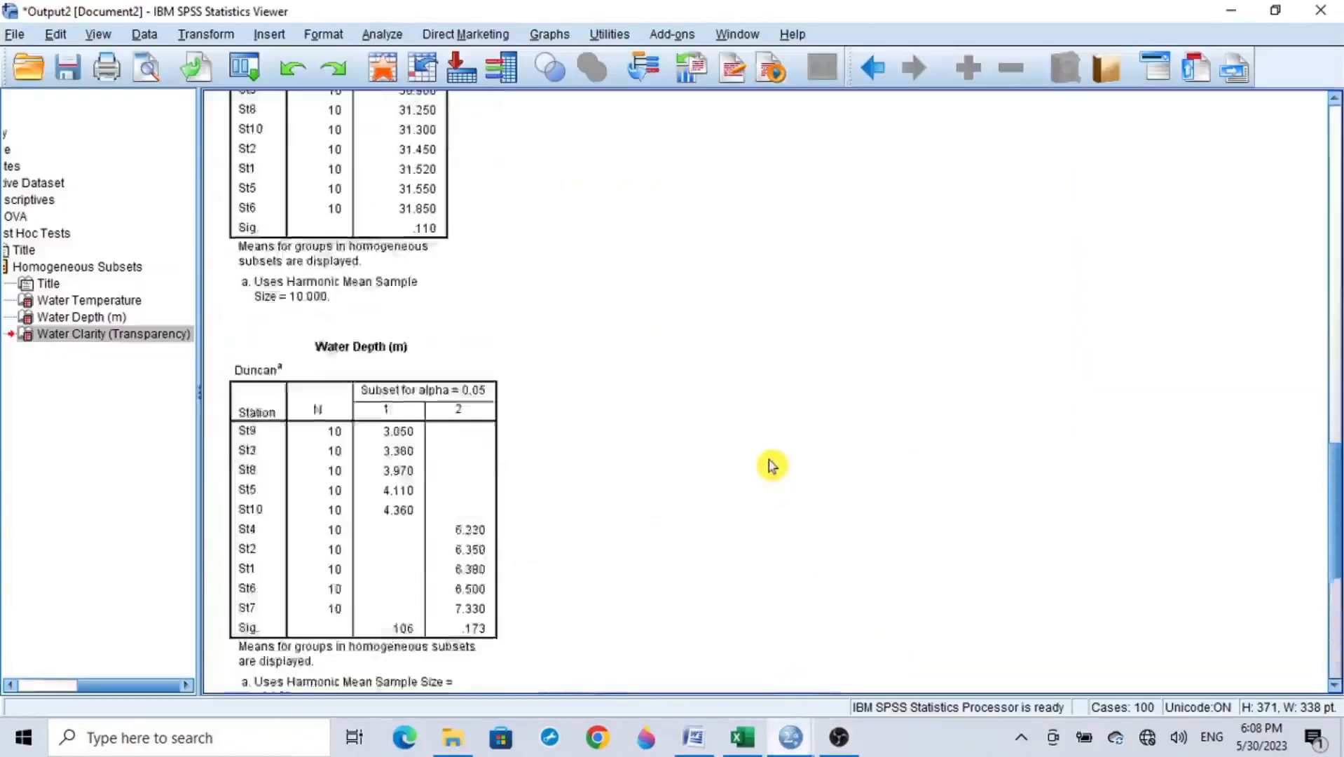
scroll(773, 466, "up", 12)
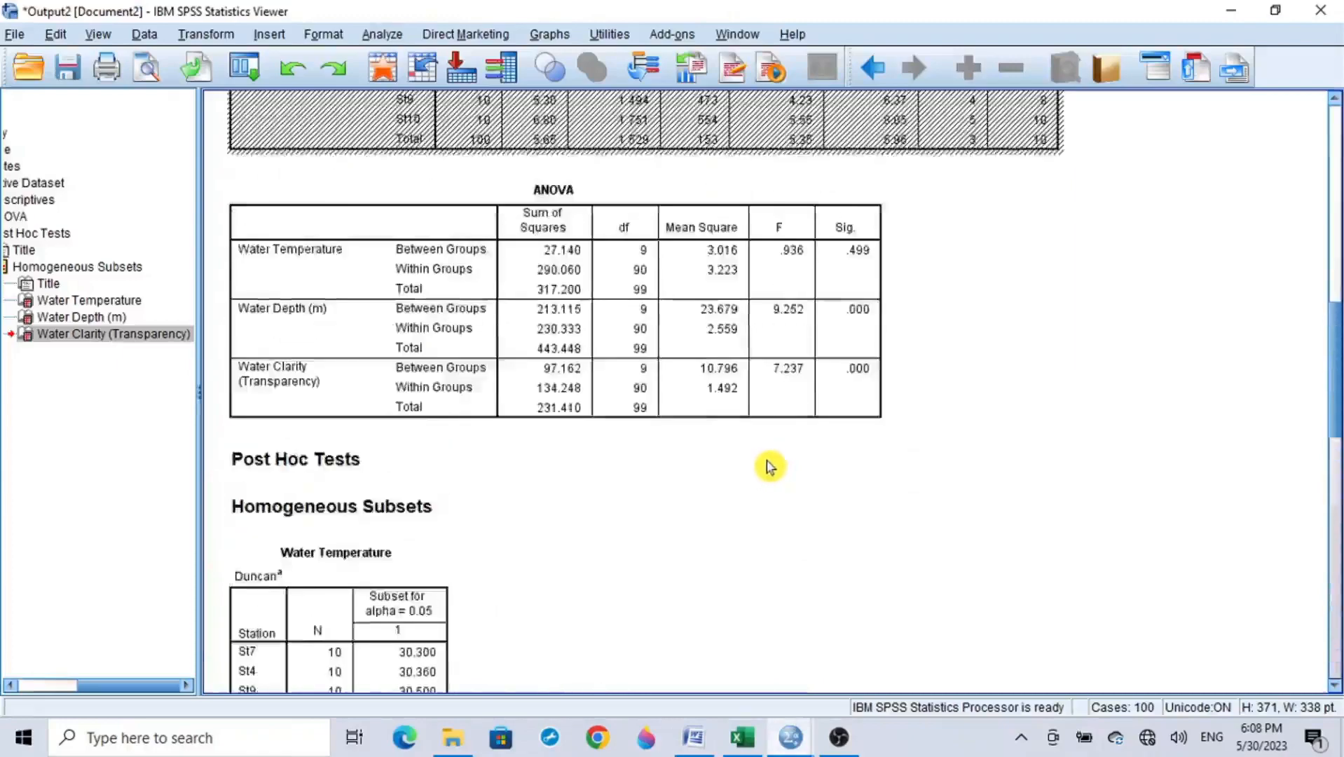
scroll(765, 465, "up", 8)
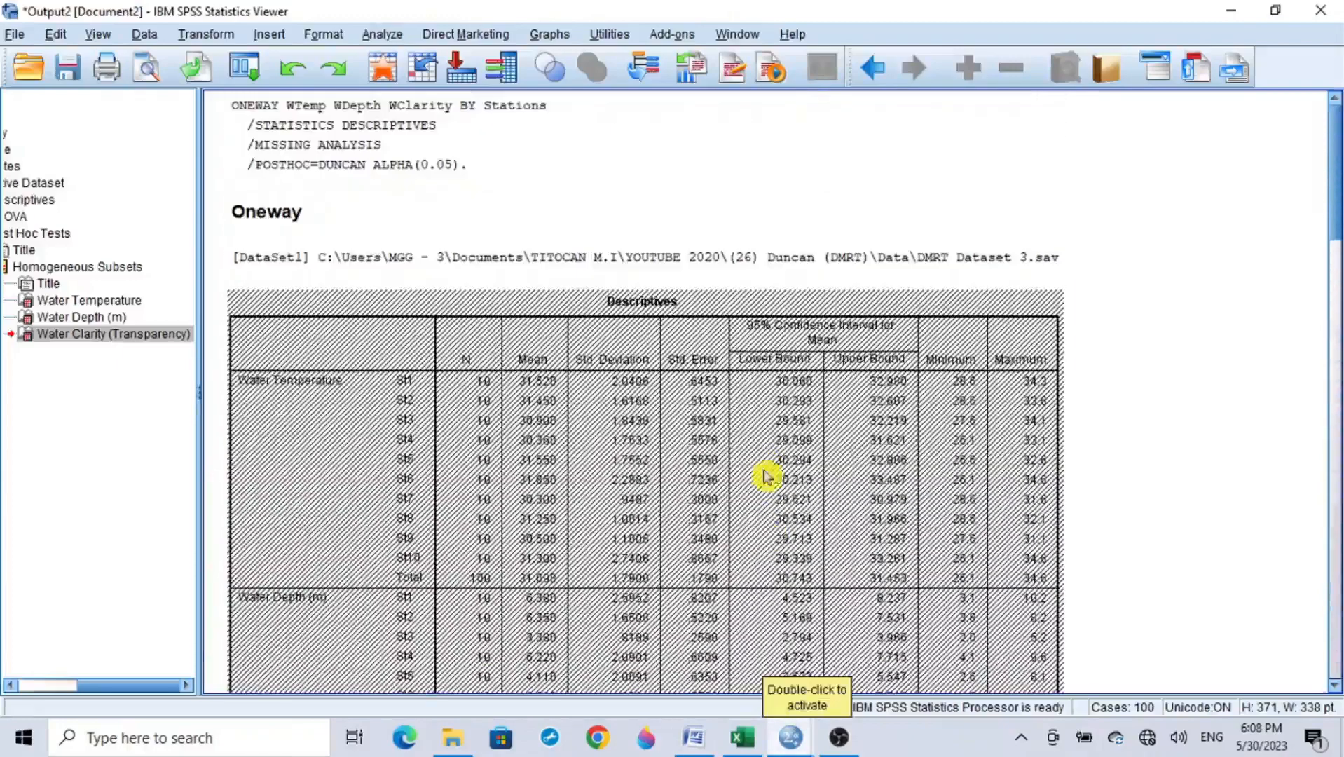
mouse_move(795, 739)
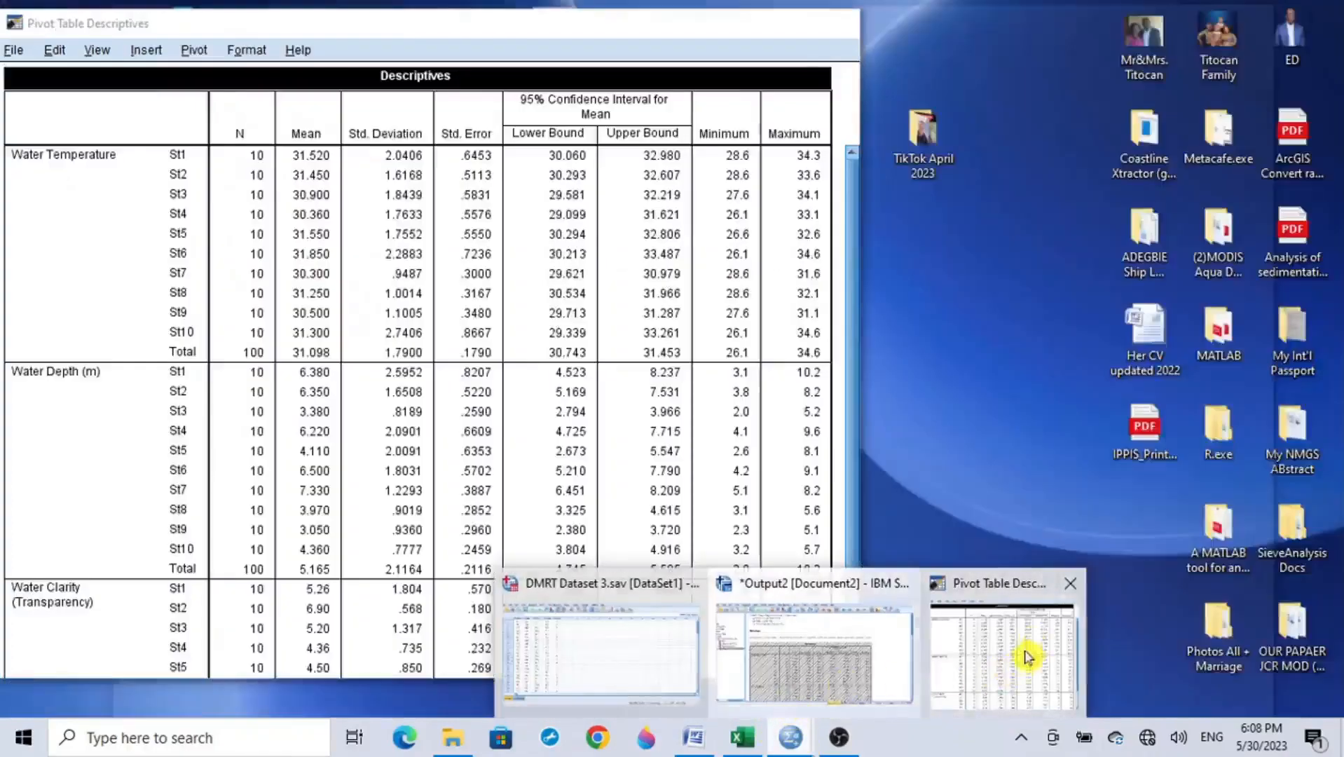
left_click(1022, 641)
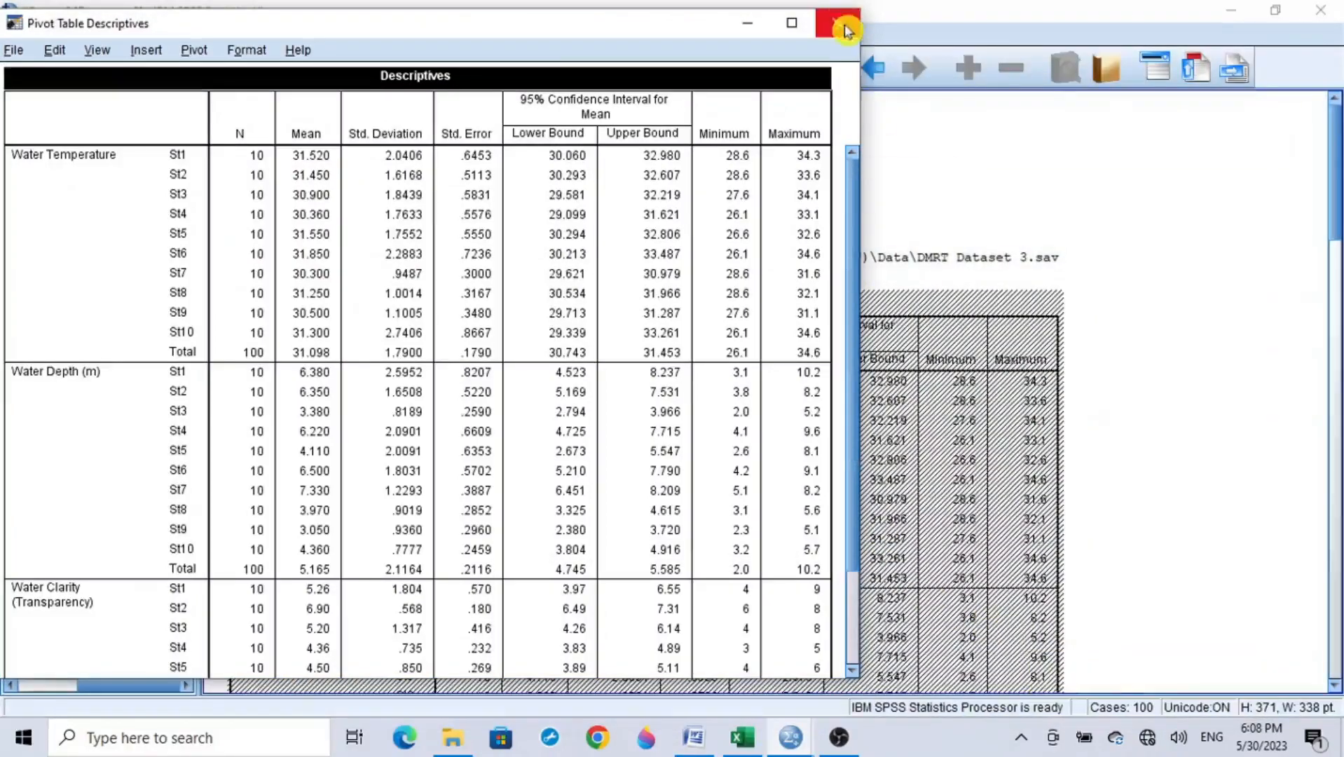
left_click(845, 21)
Step: Review the Duncan homogeneous subset tables for water temperature, water depth and water clarity in the output
scroll(803, 410, "down", 15)
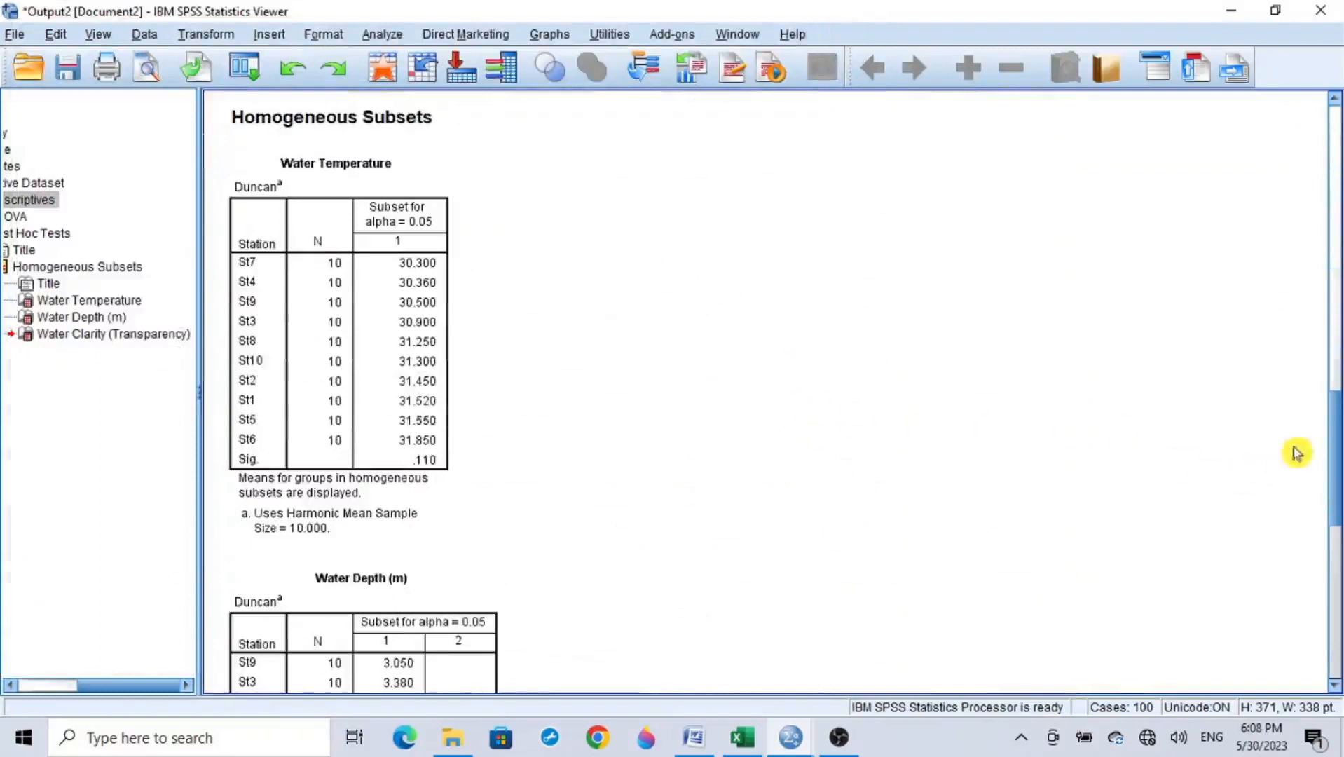
scroll(1338, 427, "up", 1)
scroll(1338, 426, "up", 1)
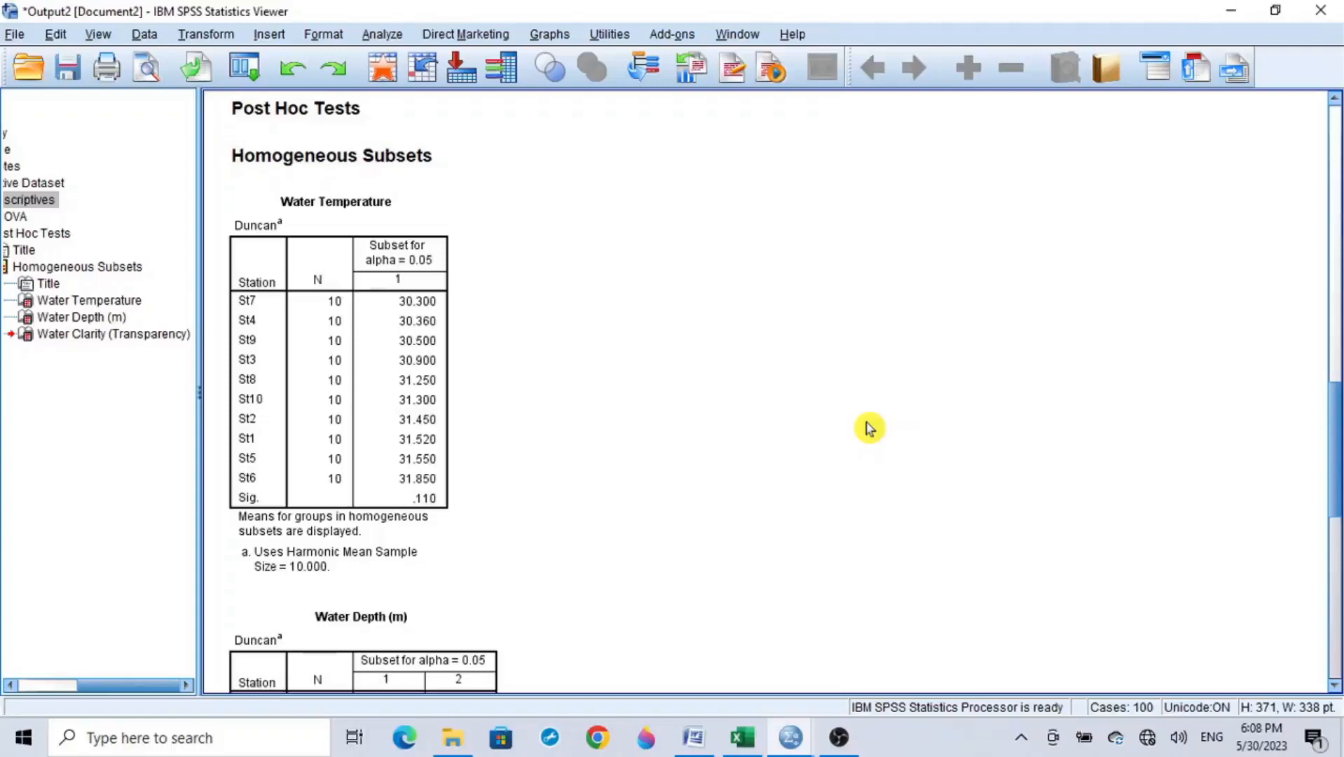
scroll(862, 426, "down", 10)
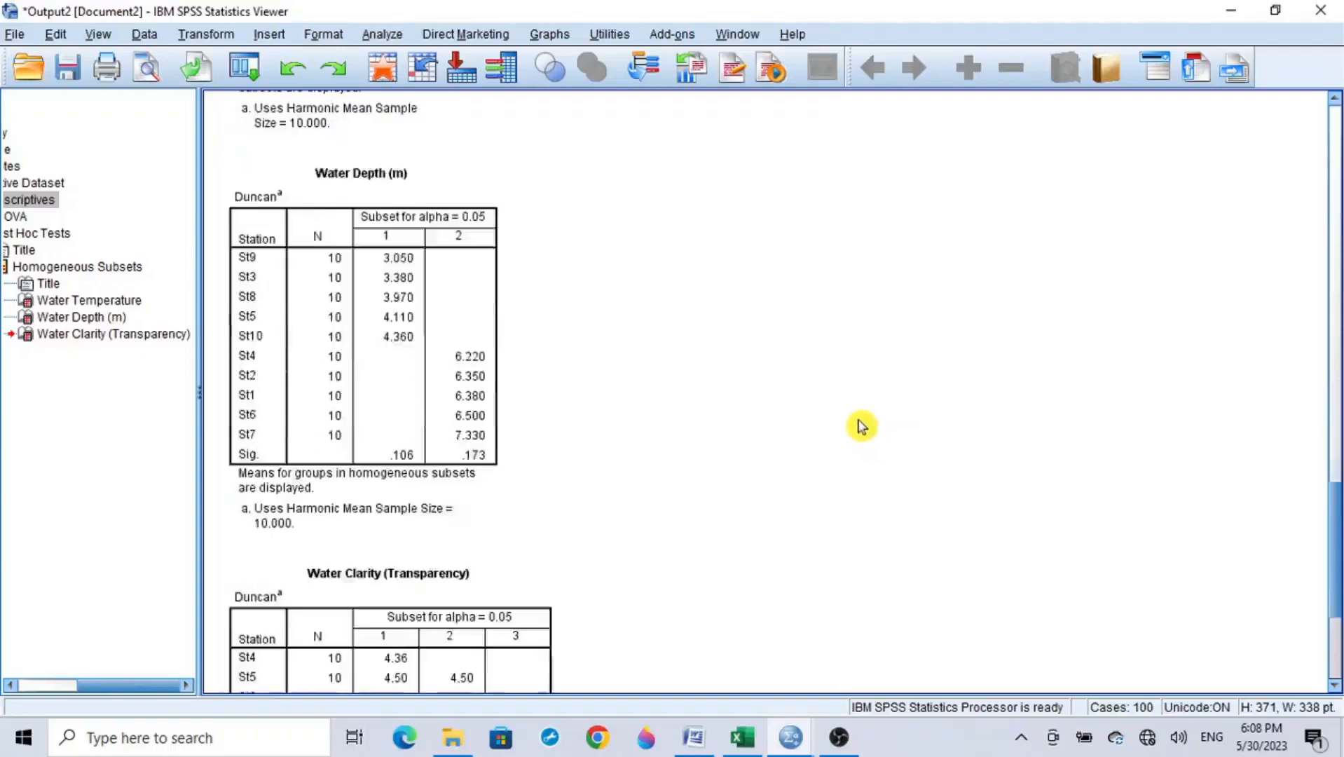
scroll(862, 426, "down", 2)
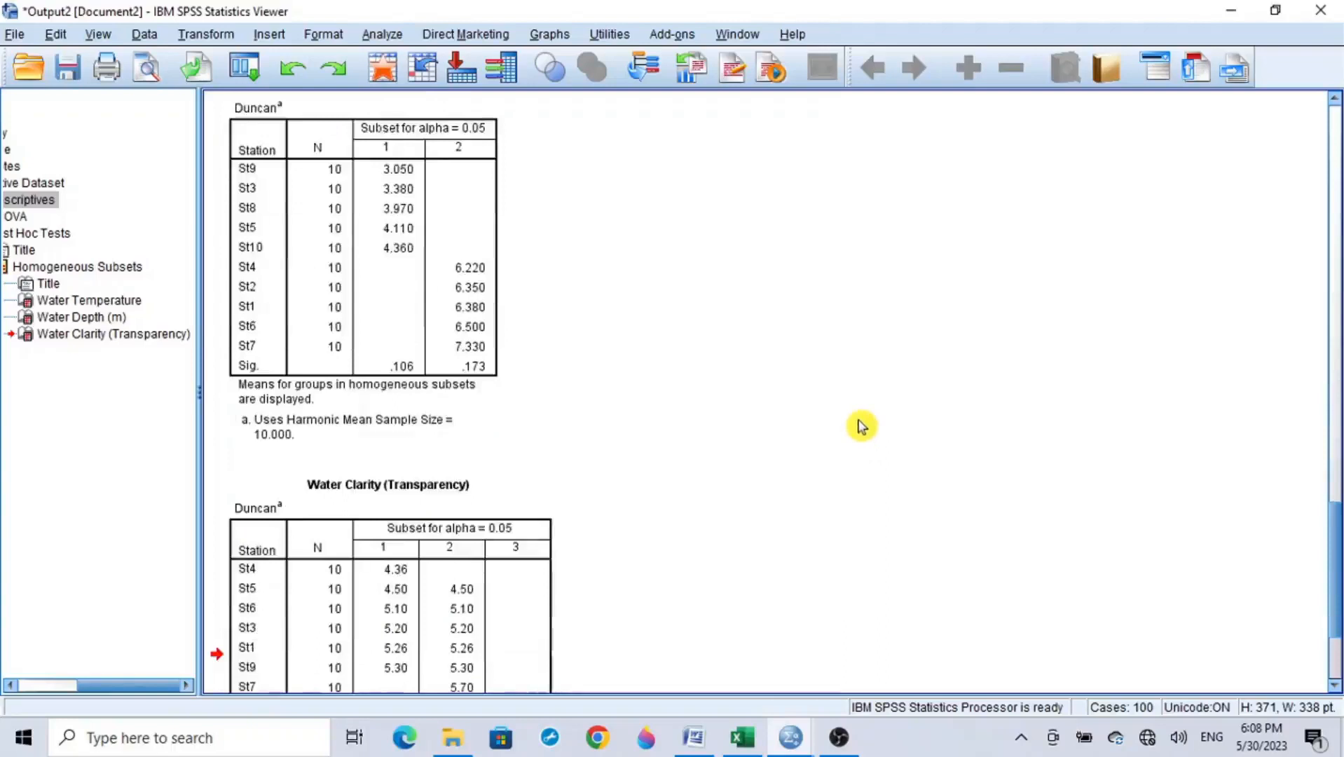